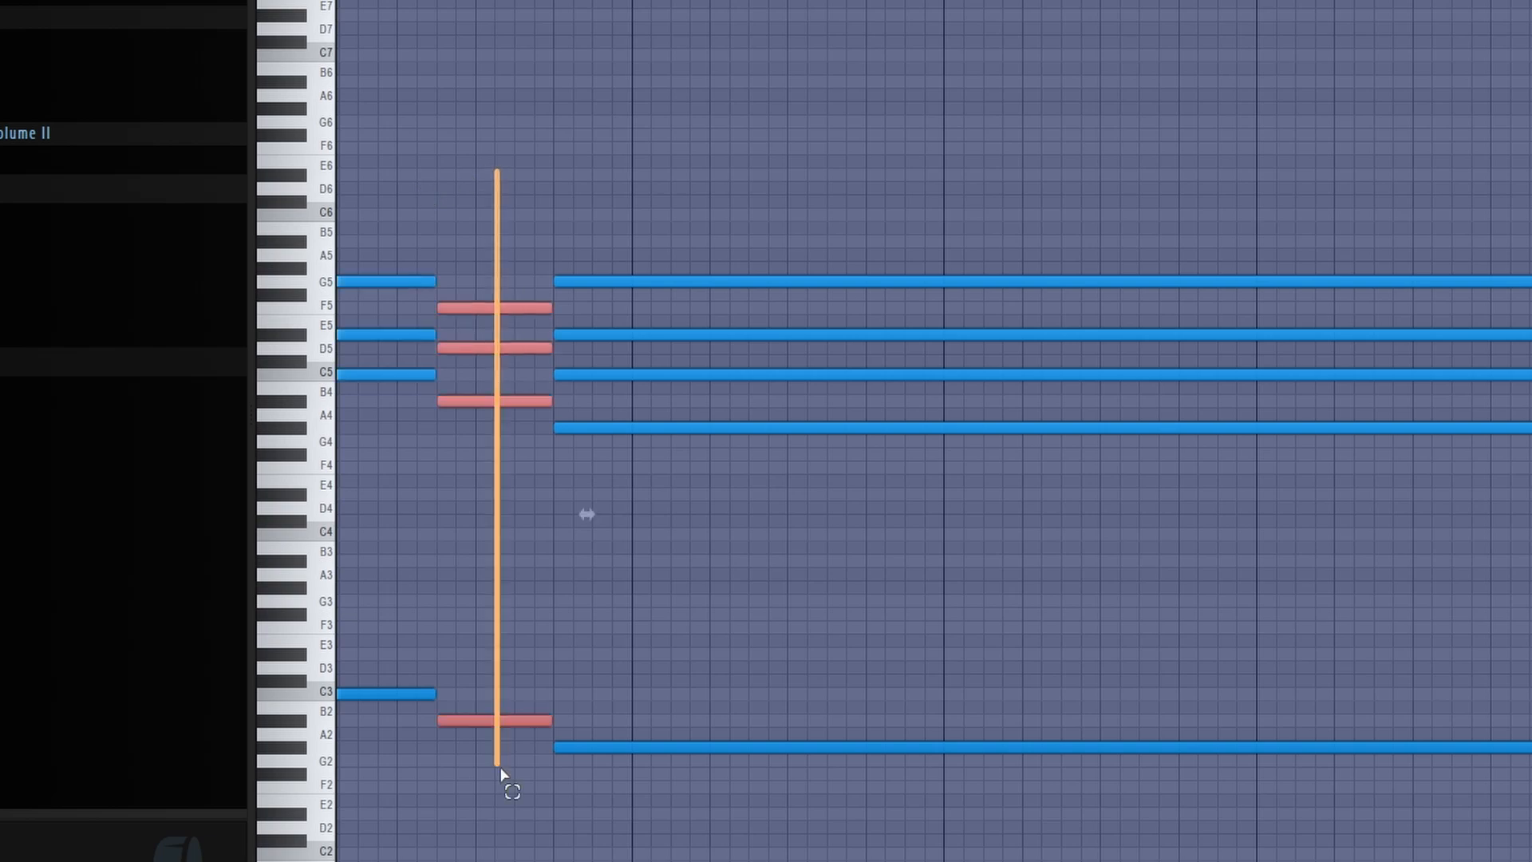
Highlight the successive chords of the Kontakt 8 #3 pattern one by one, and then select all of its notes.
{"action": "left_click_drag", "start_coordinate": [684, 249], "coordinate": [677, 825]}
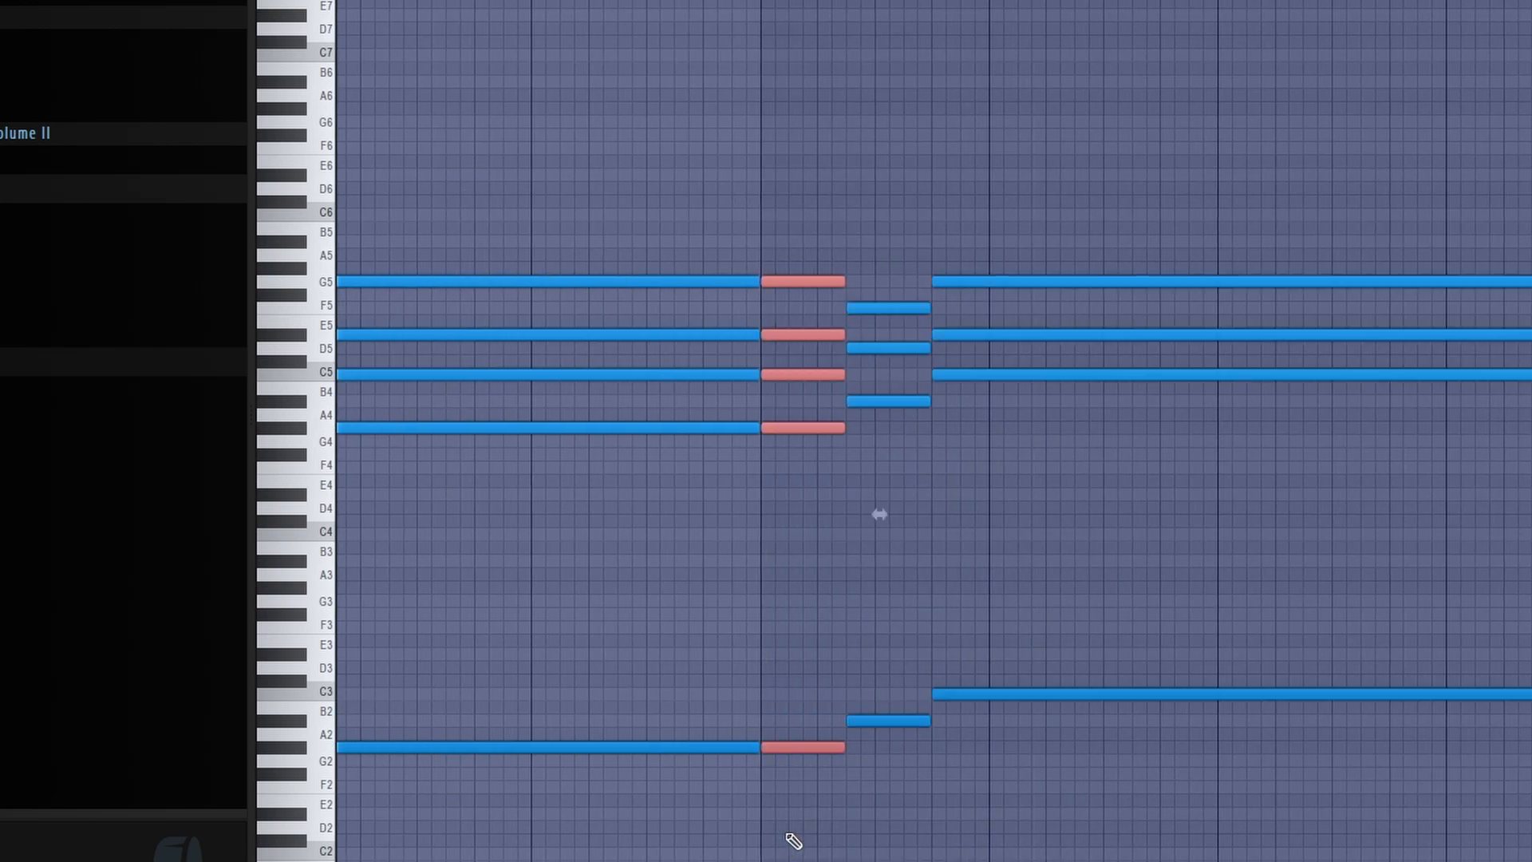
{"action": "left_click_drag", "start_coordinate": [1086, 125], "coordinate": [1054, 835]}
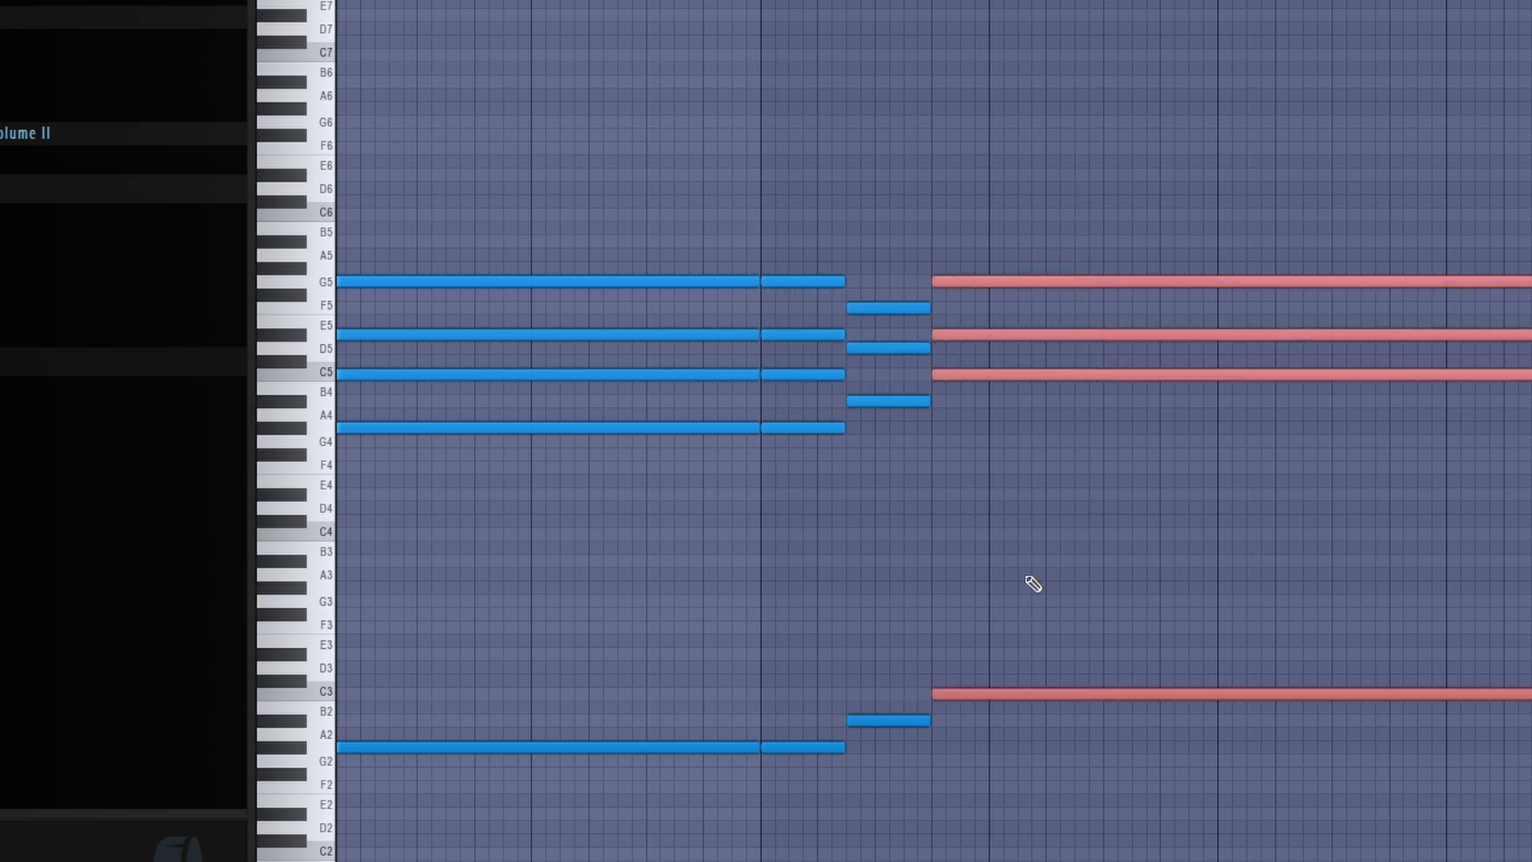
{"action": "scroll", "coordinate": [1035, 581], "scroll_direction": "down", "scroll_amount": 3}
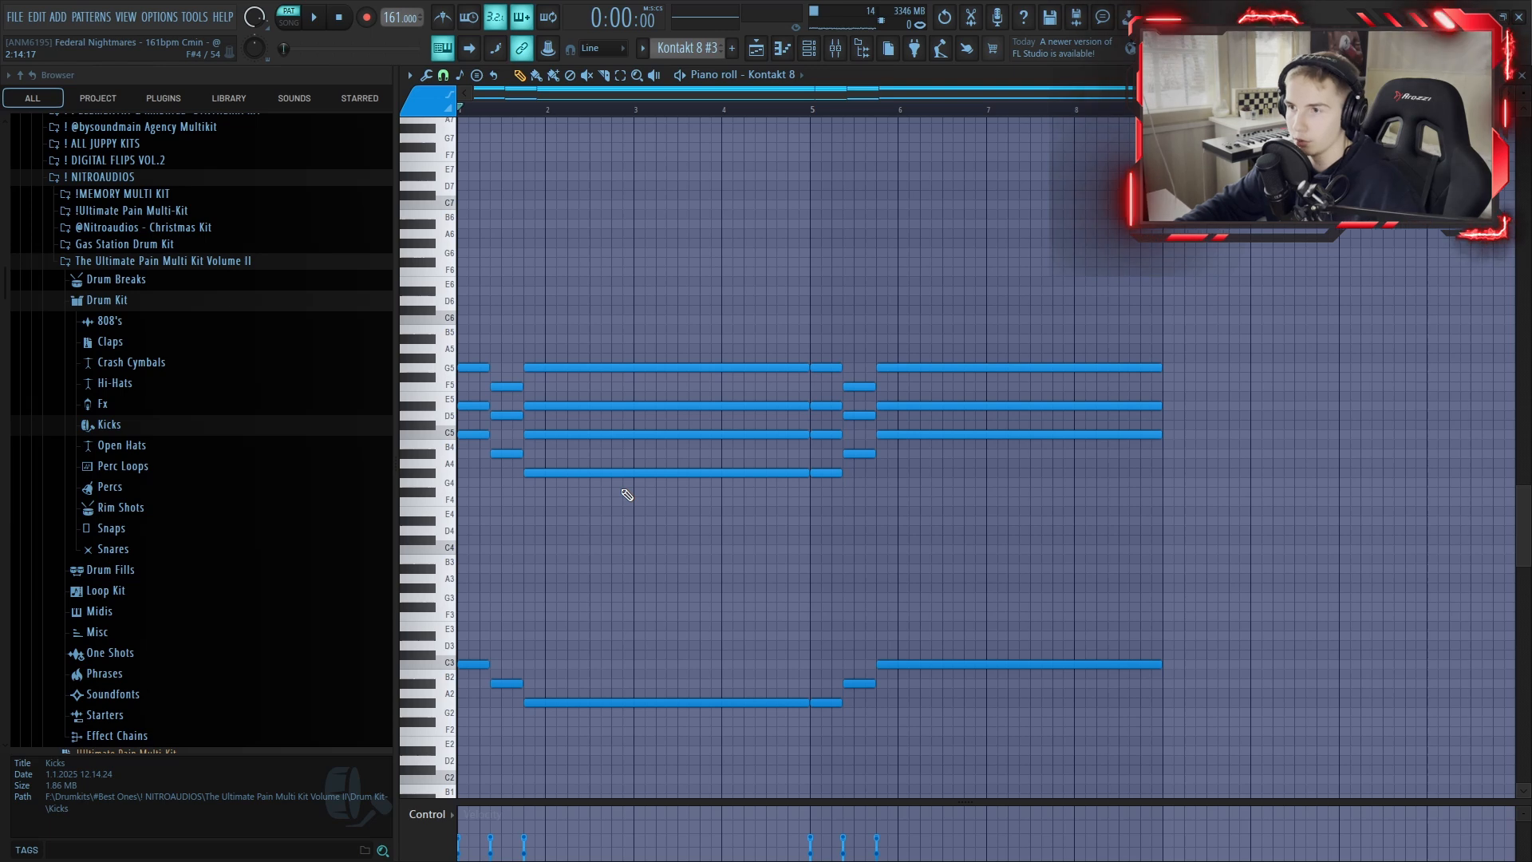
{"action": "key", "text": "ctrl+a"}
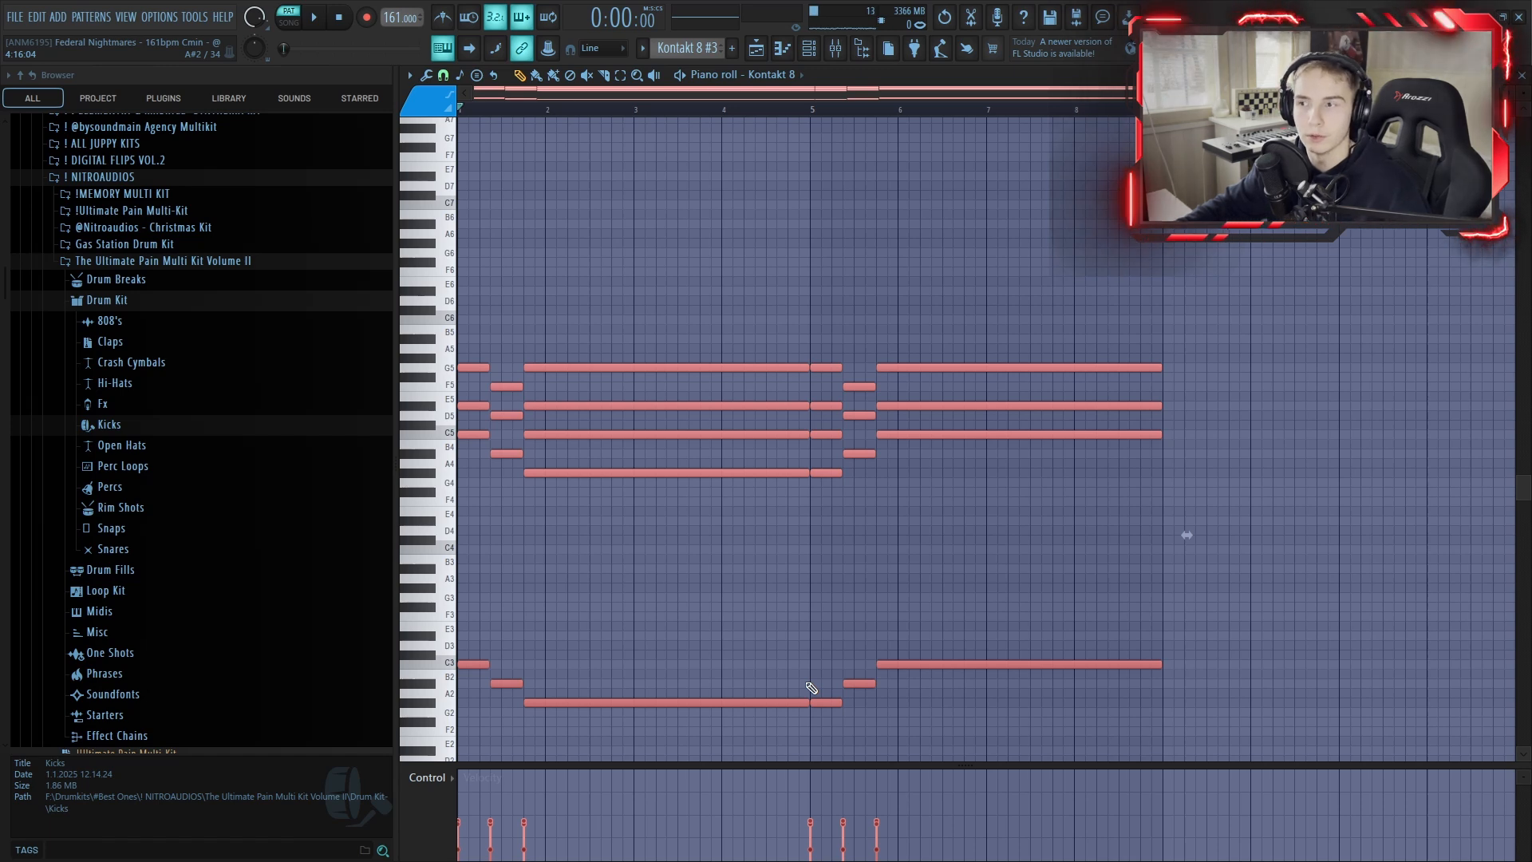
Highlight the low bass notes, the upper chords of bars 1–4, and those from bar 5 on, then clear the selection.
{"action": "left_click_drag", "start_coordinate": [1015, 582], "coordinate": [479, 756]}
{"action": "scroll", "coordinate": [564, 654], "scroll_direction": "down", "scroll_amount": 3}
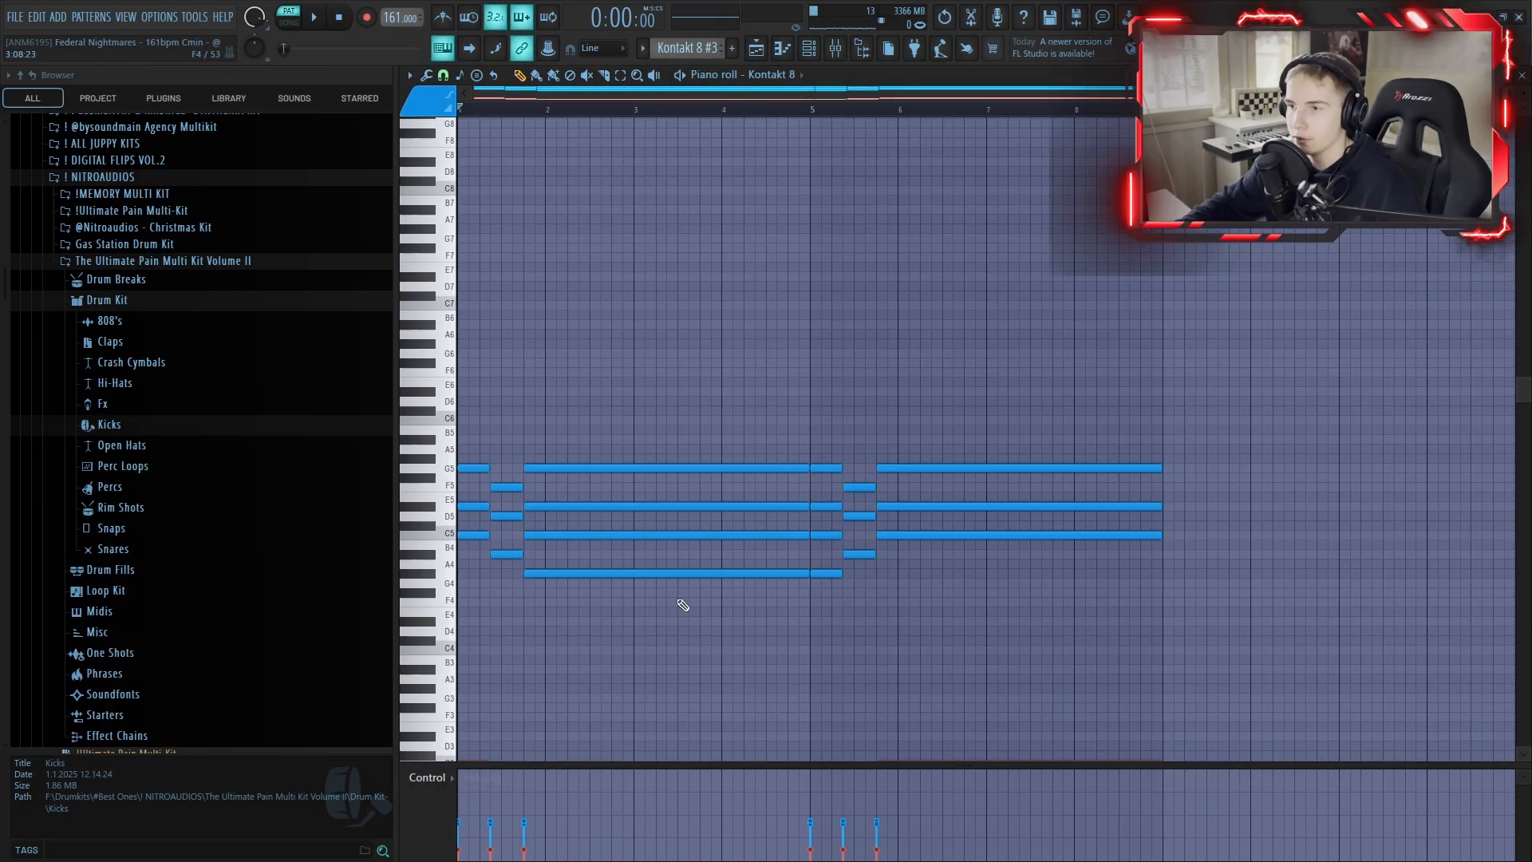
{"action": "left_click_drag", "start_coordinate": [462, 444], "coordinate": [550, 593]}
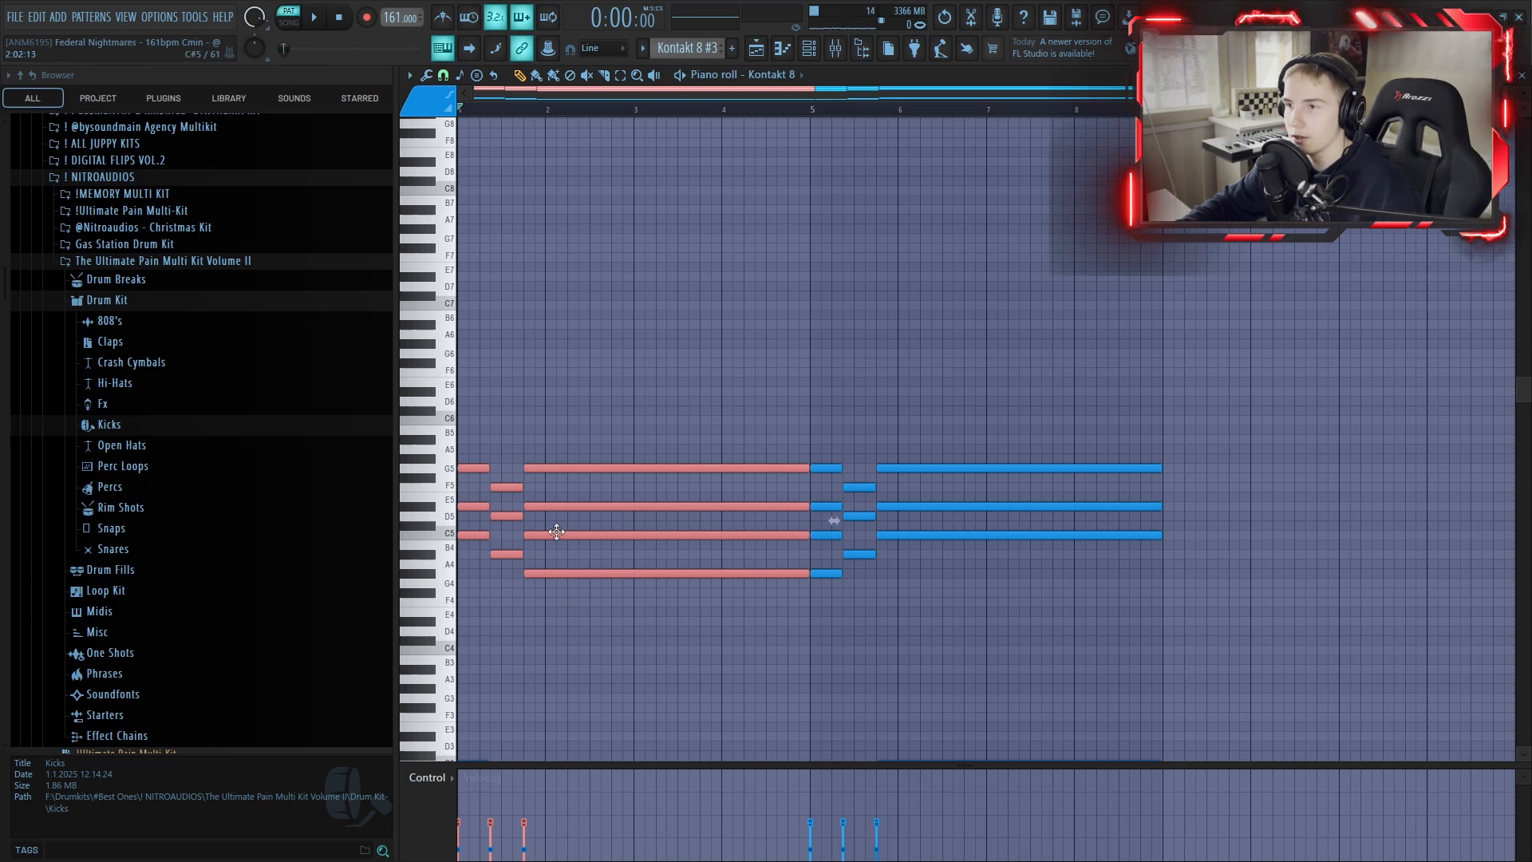
{"action": "left_click_drag", "start_coordinate": [993, 386], "coordinate": [837, 627]}
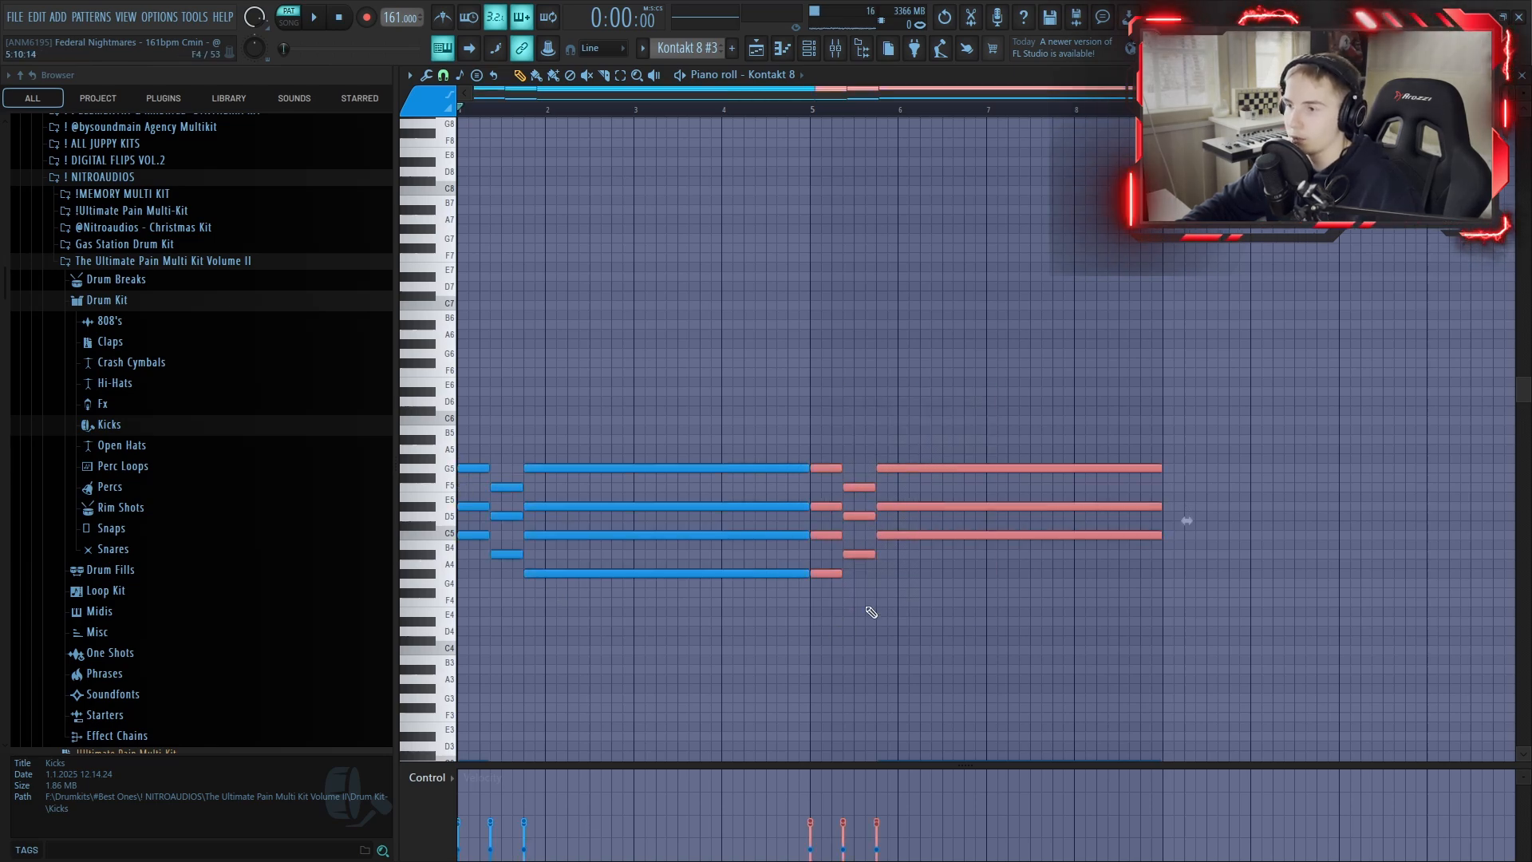
{"action": "left_click", "coordinate": [942, 570]}
{"action": "scroll", "coordinate": [708, 490], "scroll_direction": "down", "scroll_amount": 3}
Examine the ValhallaVintageVerb and Fruity delay 2 effects on mixer Insert 1.
{"action": "key", "text": "F9"}
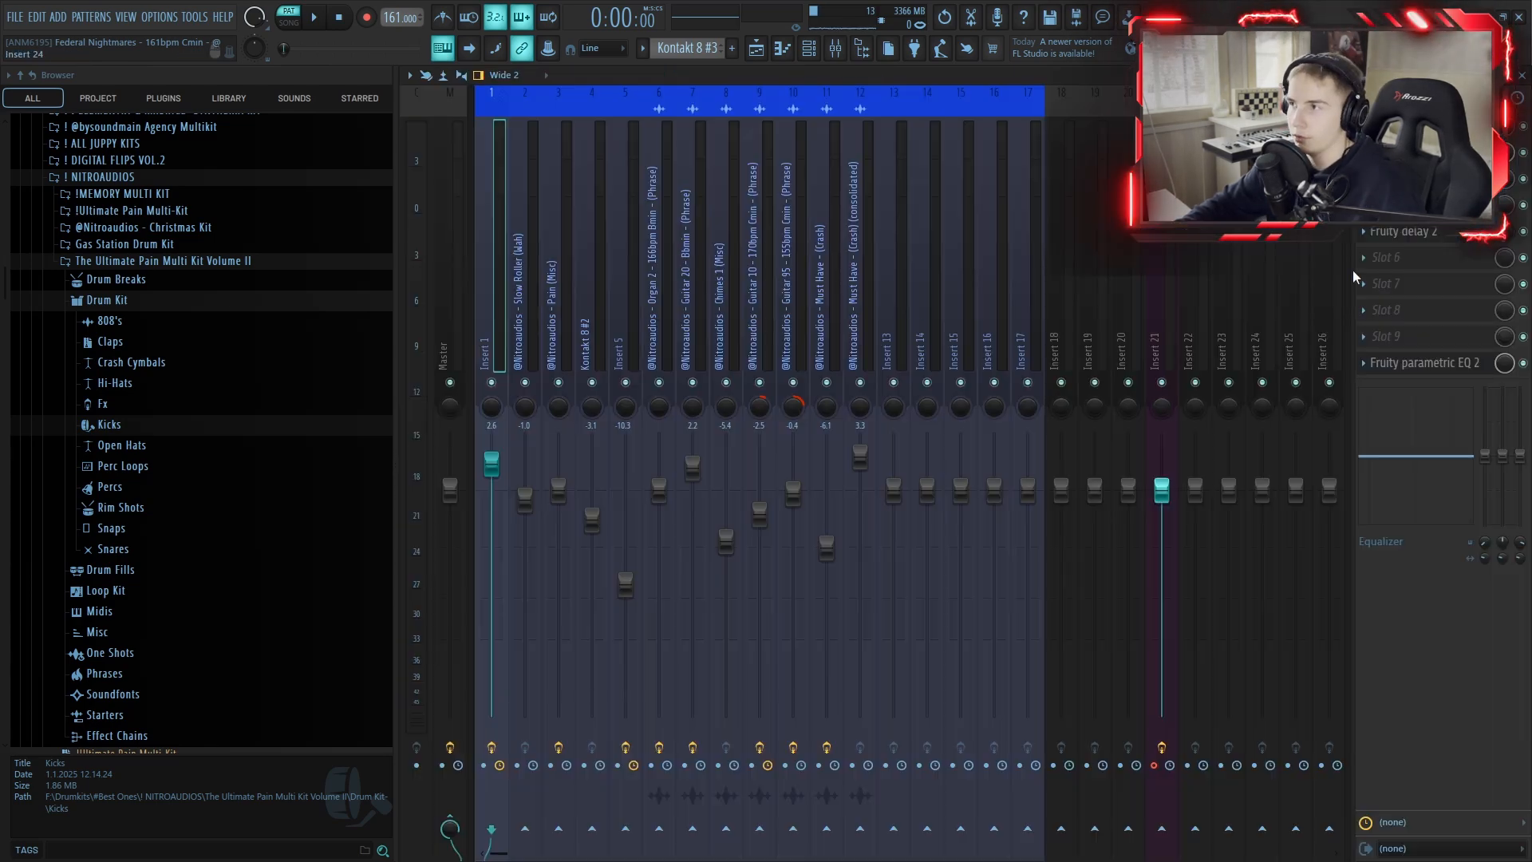
{"action": "left_click", "coordinate": [1405, 152]}
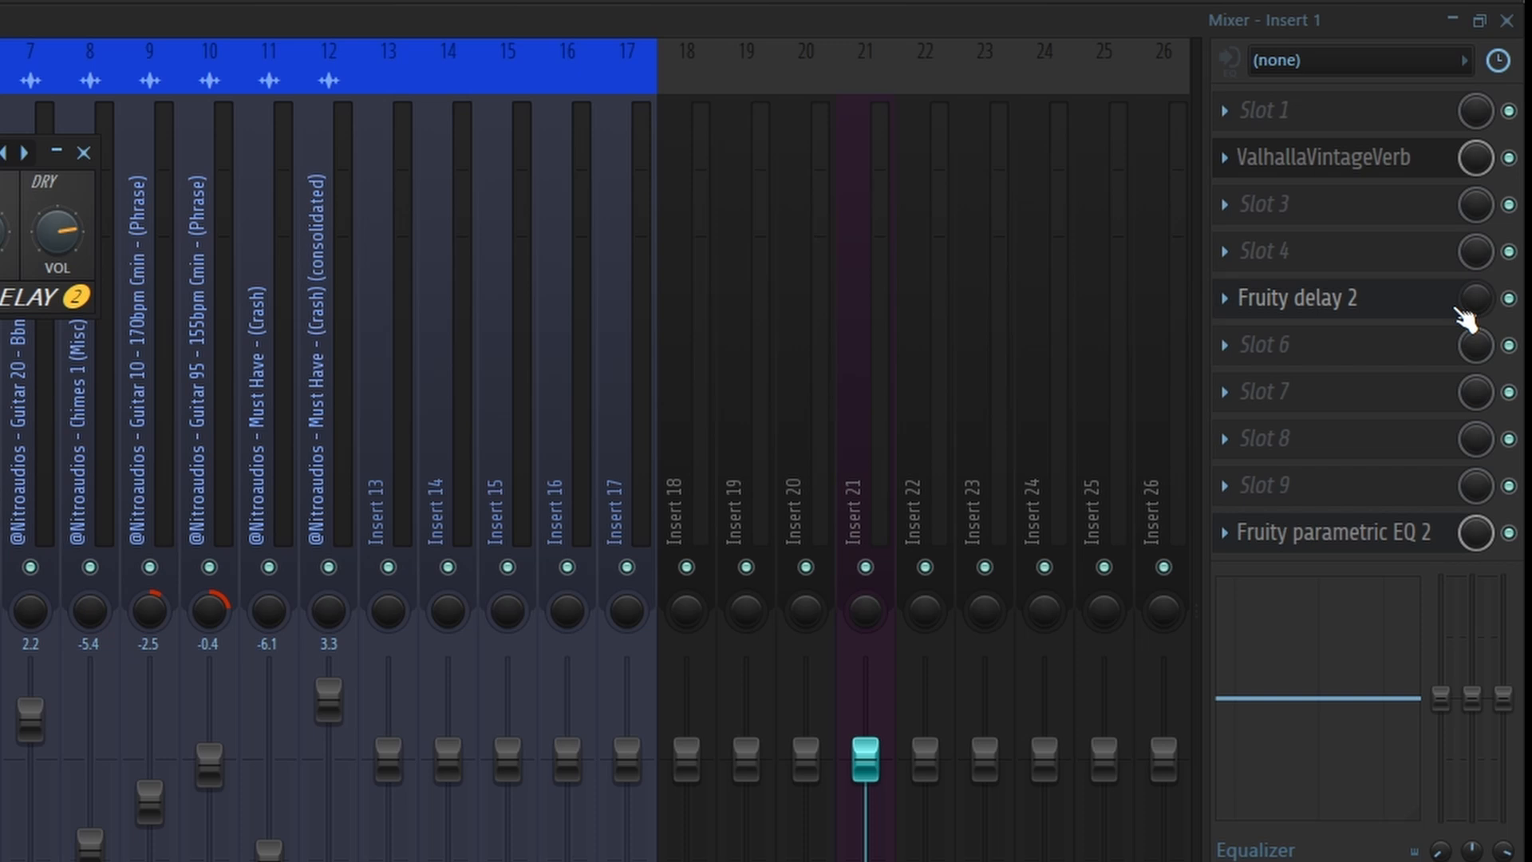
{"action": "left_click", "coordinate": [1452, 316]}
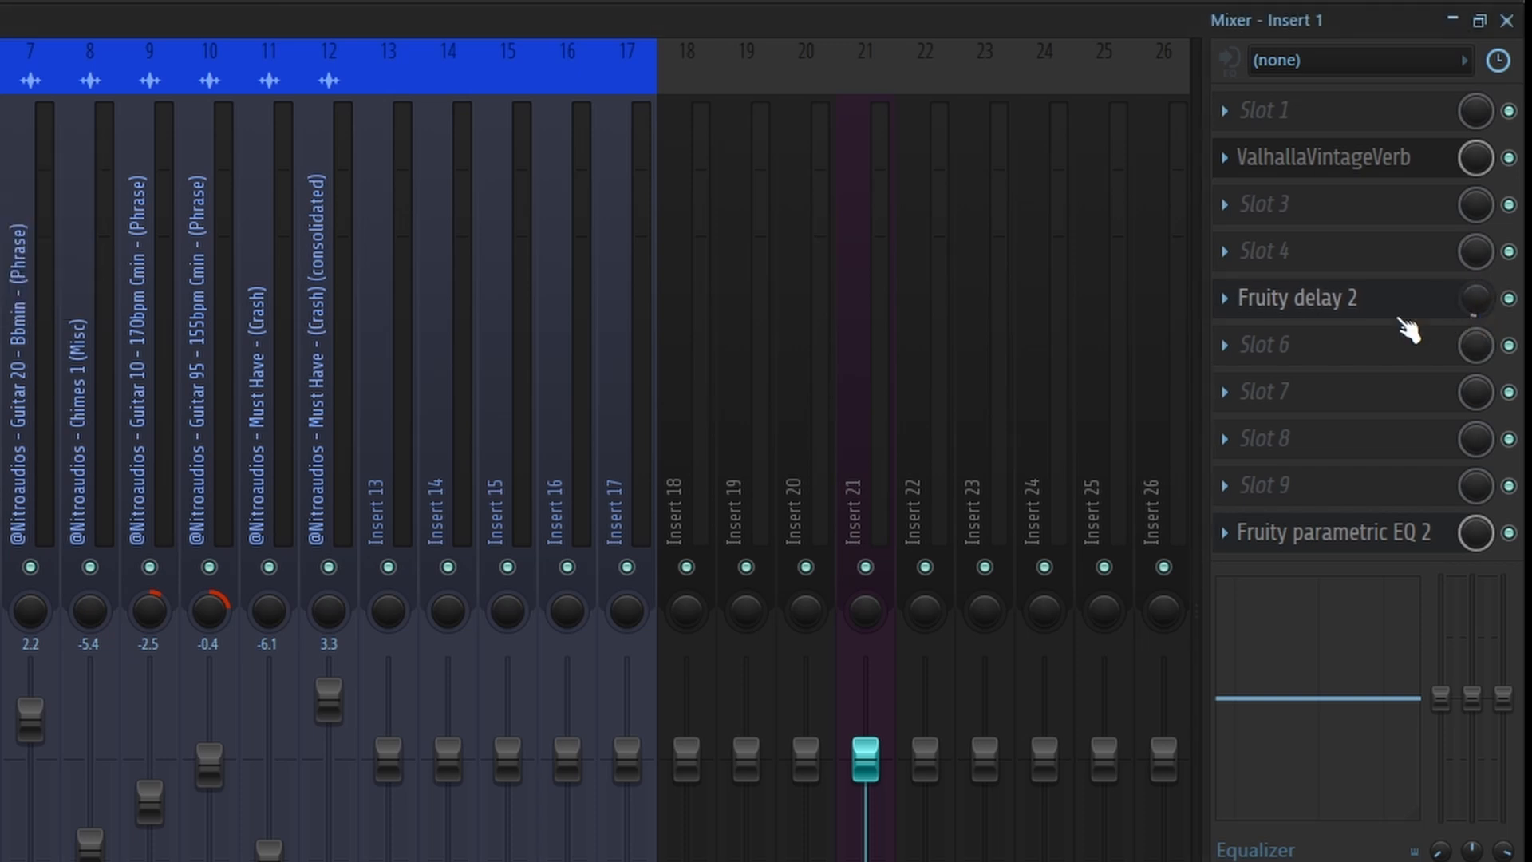
{"action": "left_click", "coordinate": [1318, 316]}
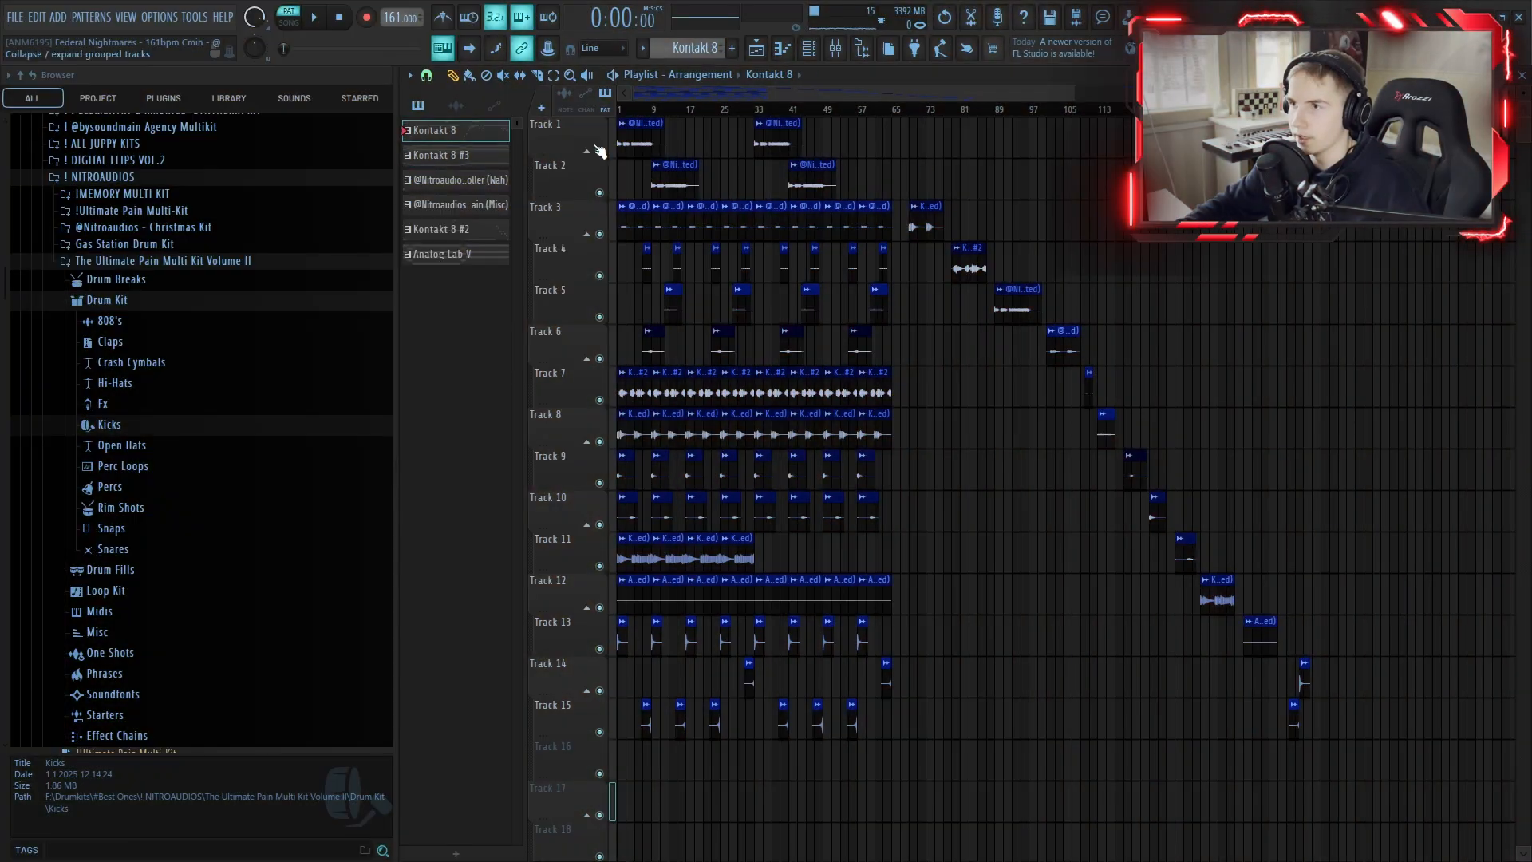
Open the Kontakt 8 melody pattern in the piano roll and listen to its eight bars.
{"action": "double_click", "coordinate": [920, 150]}
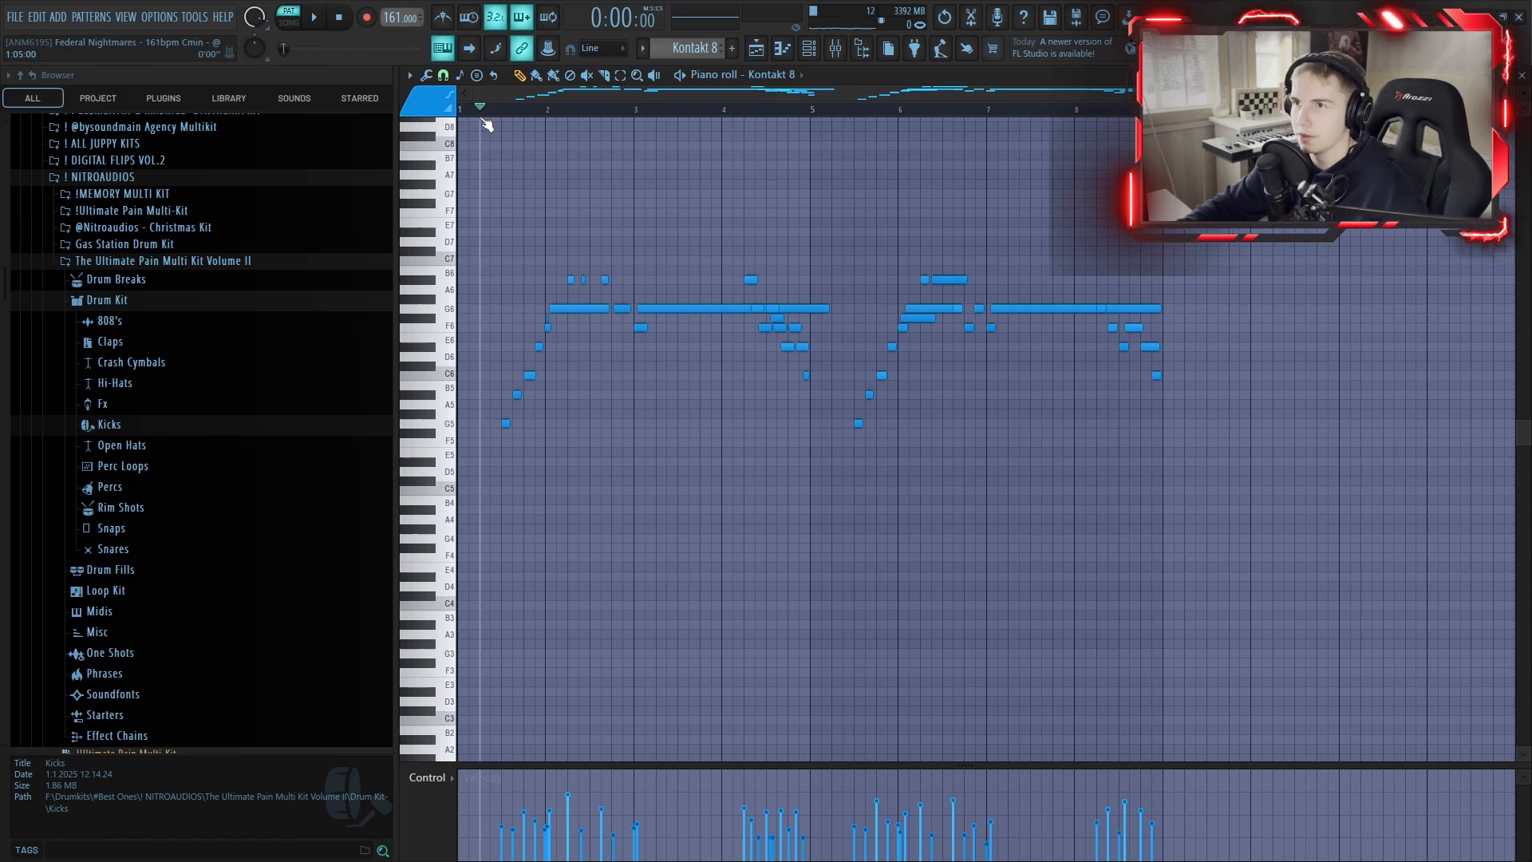
{"action": "scroll", "coordinate": [609, 296], "scroll_direction": "down", "scroll_amount": 1}
{"action": "scroll", "coordinate": [686, 323], "scroll_direction": "up", "scroll_amount": 3}
{"action": "scroll", "coordinate": [1149, 501], "scroll_direction": "up", "scroll_amount": 2}
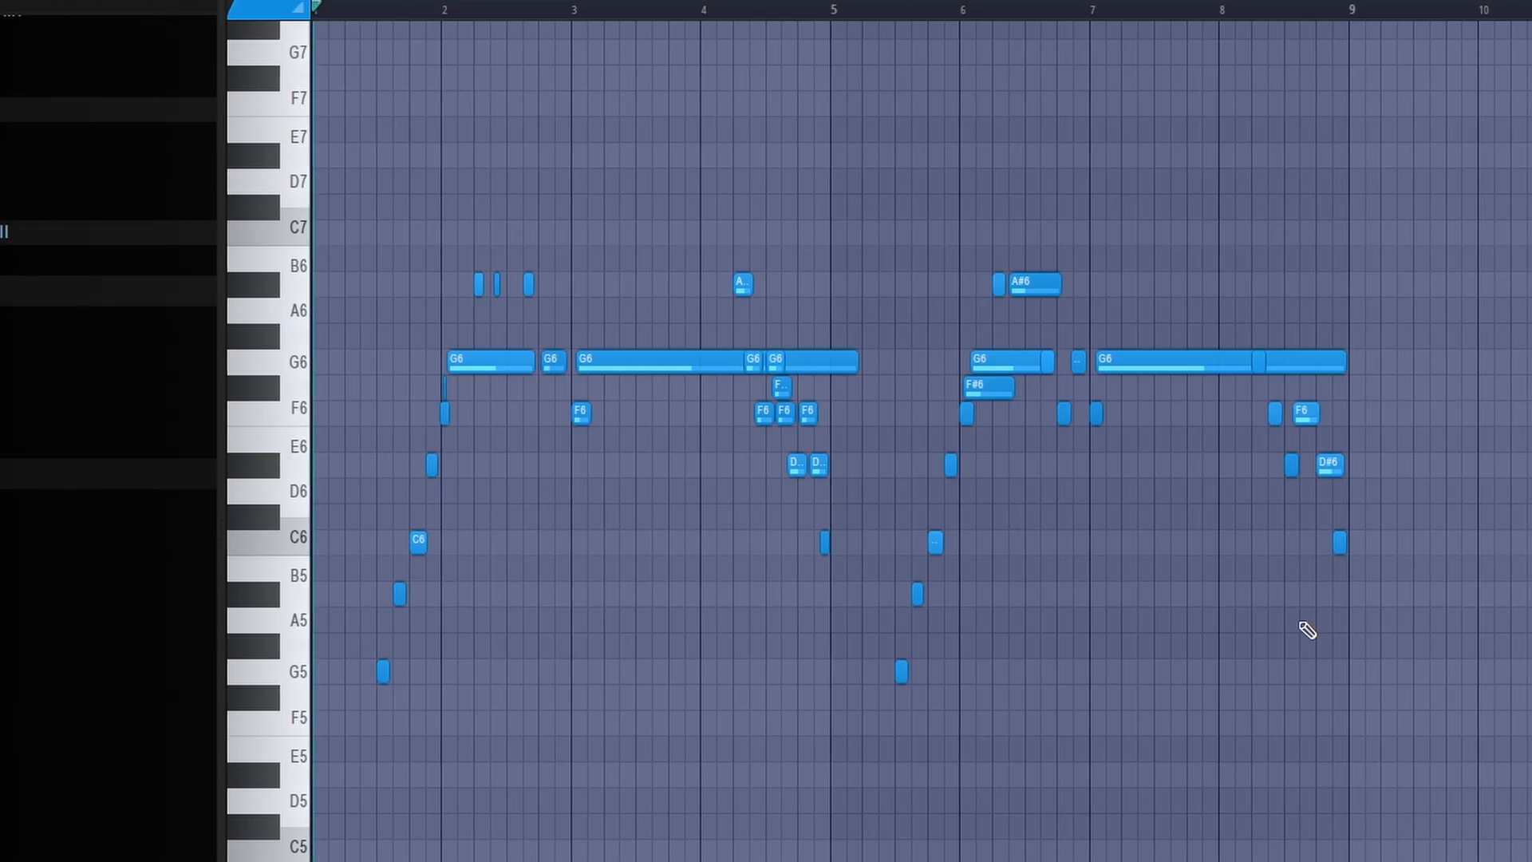
{"action": "key", "text": "space"}
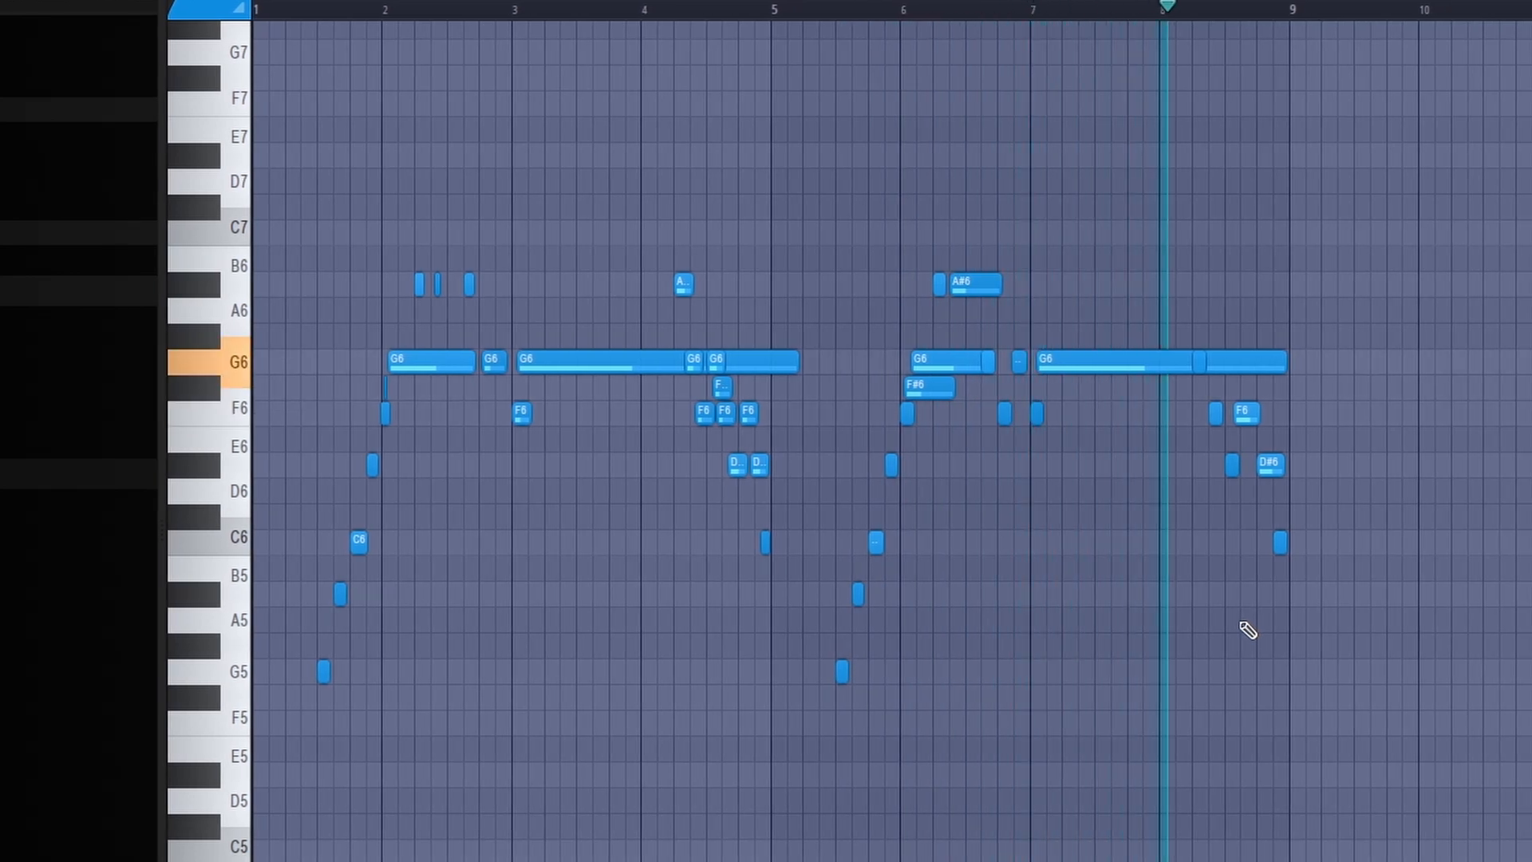
{"action": "left_click", "coordinate": [340, 18]}
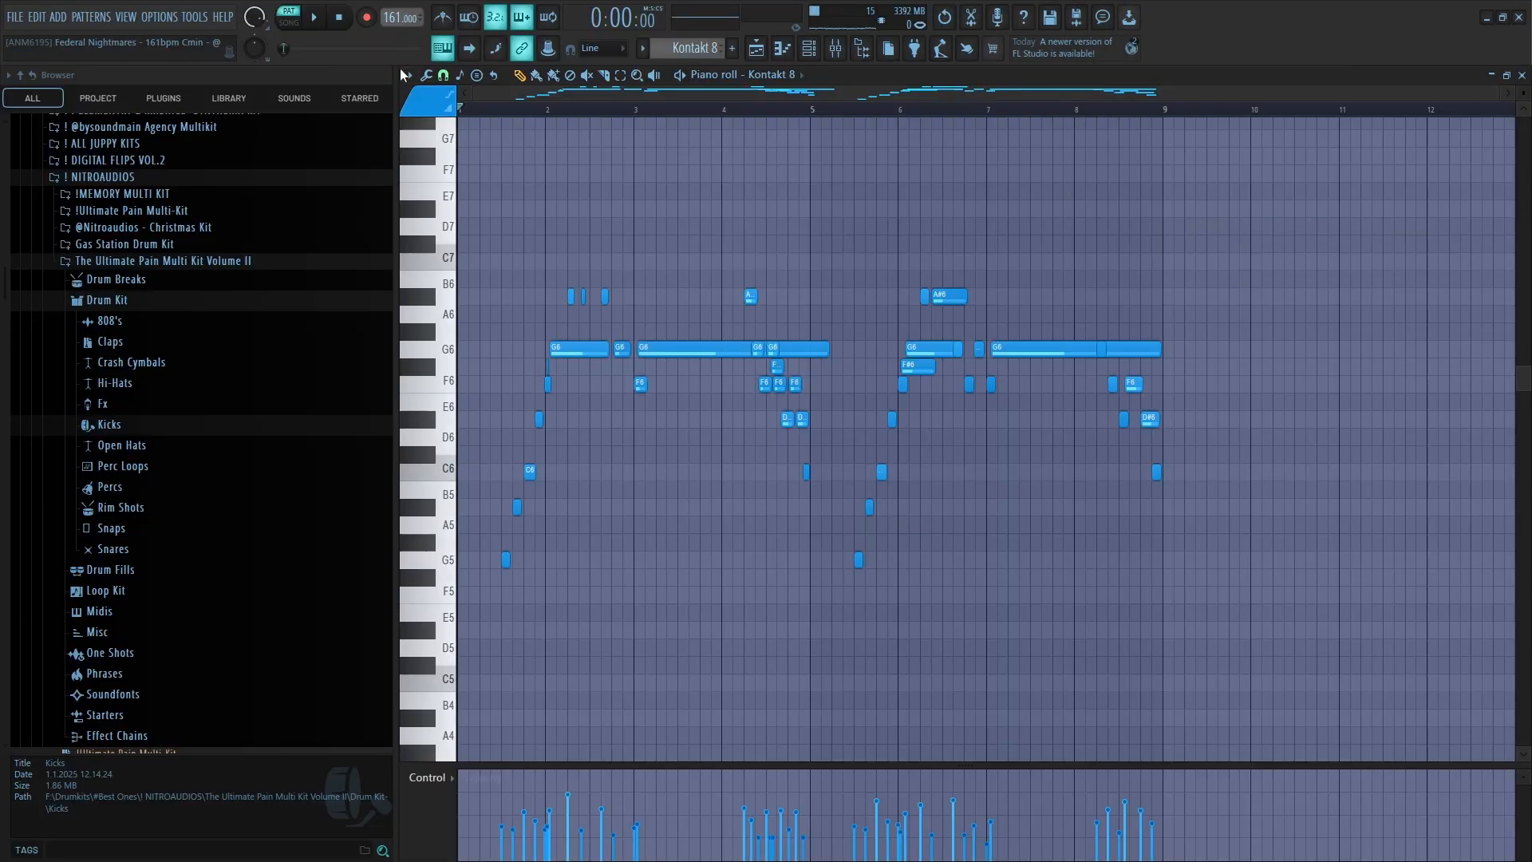
Show the piano roll's scale highlighting option and its snap choices, including no snap, without changing them.
{"action": "left_click", "coordinate": [409, 75]}
{"action": "mouse_move", "coordinate": [489, 159]}
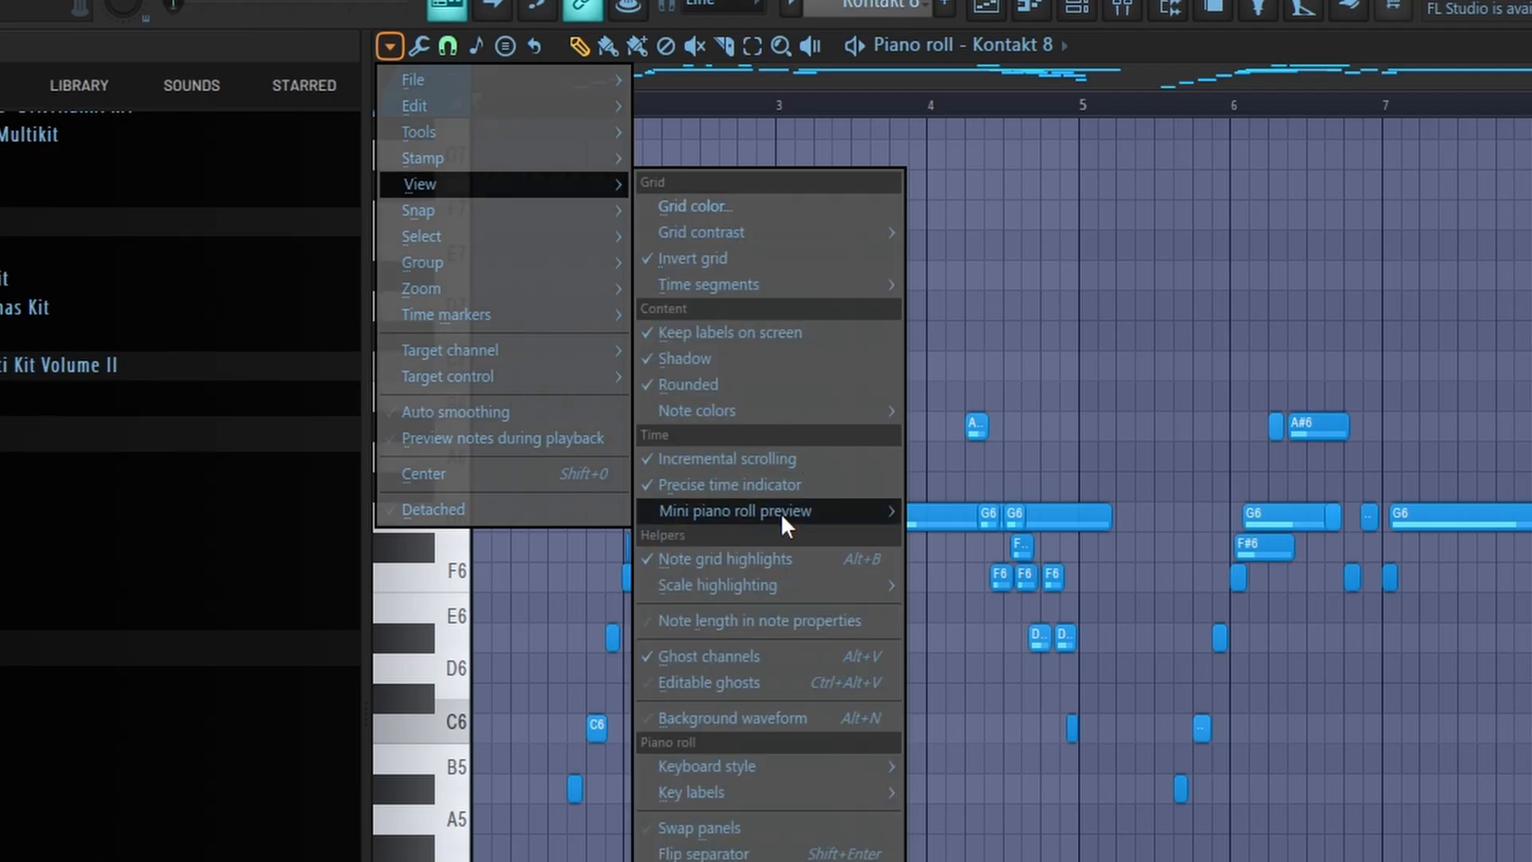
{"action": "mouse_move", "coordinate": [773, 595]}
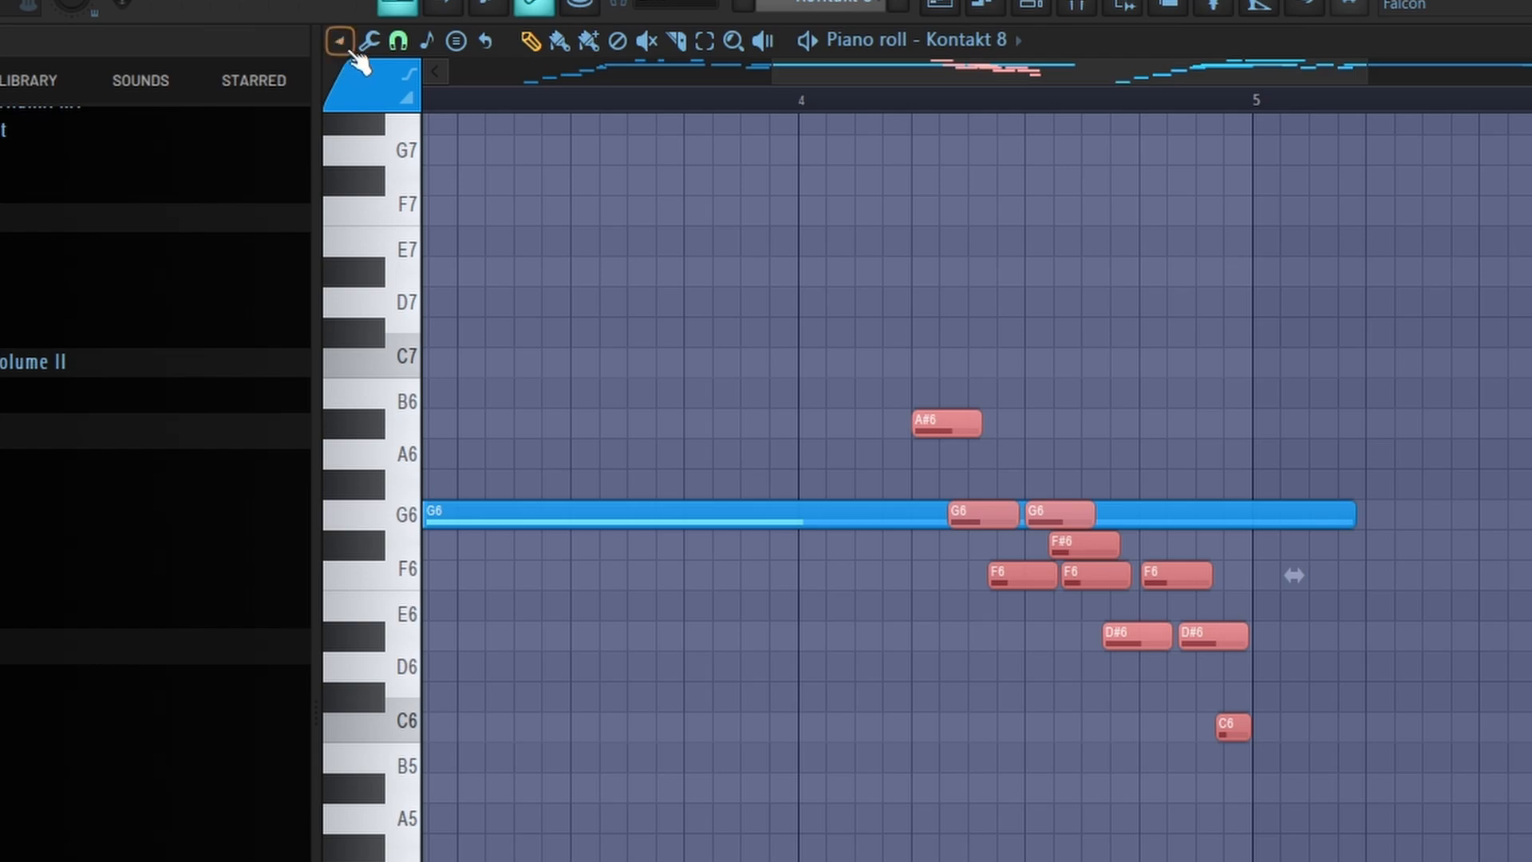
{"action": "left_click", "coordinate": [398, 40]}
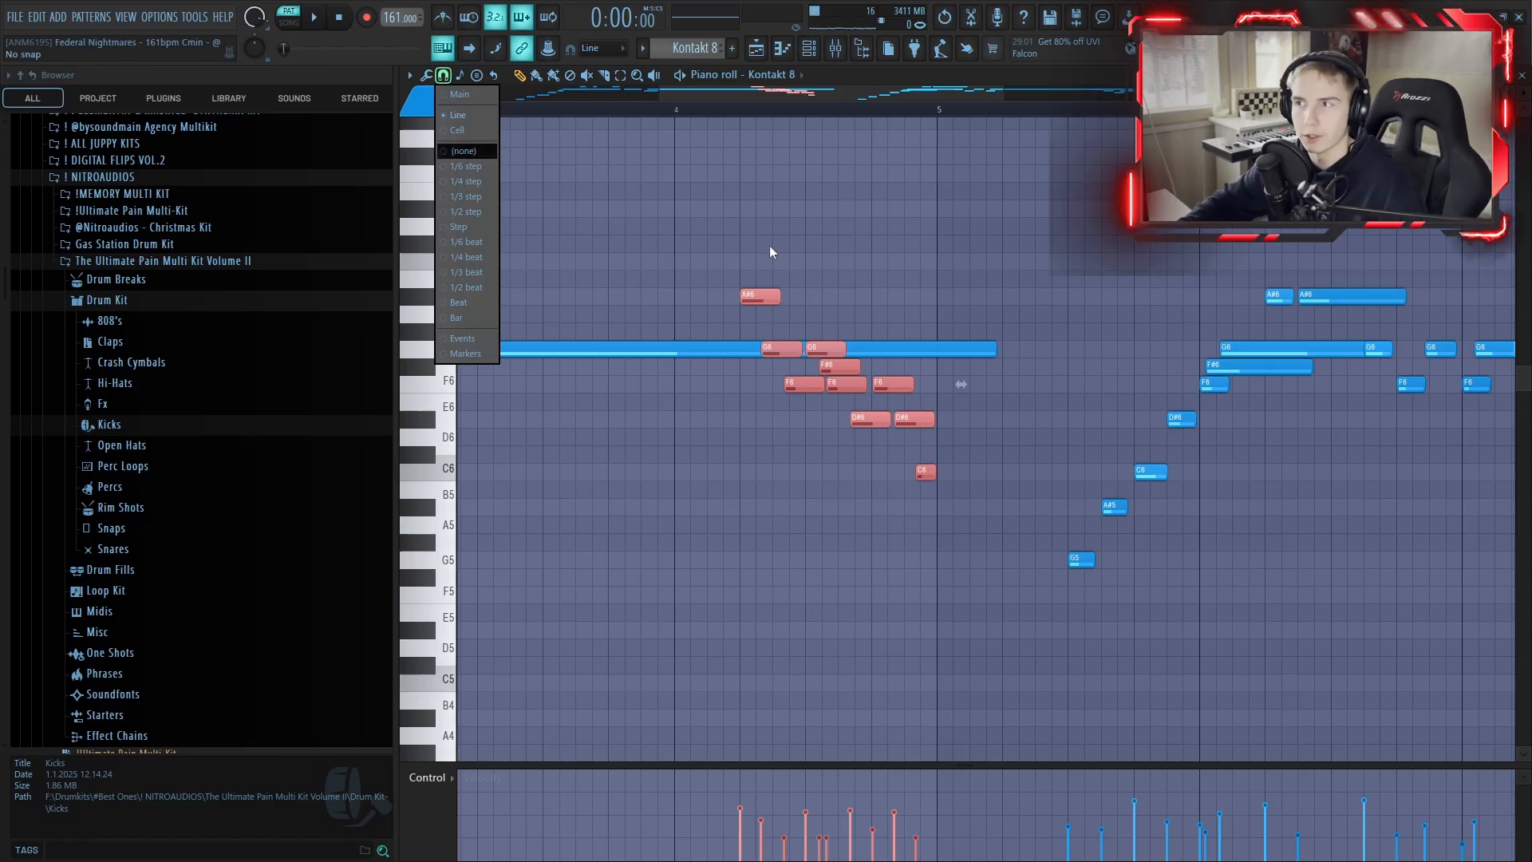
{"action": "left_click", "coordinate": [847, 256]}
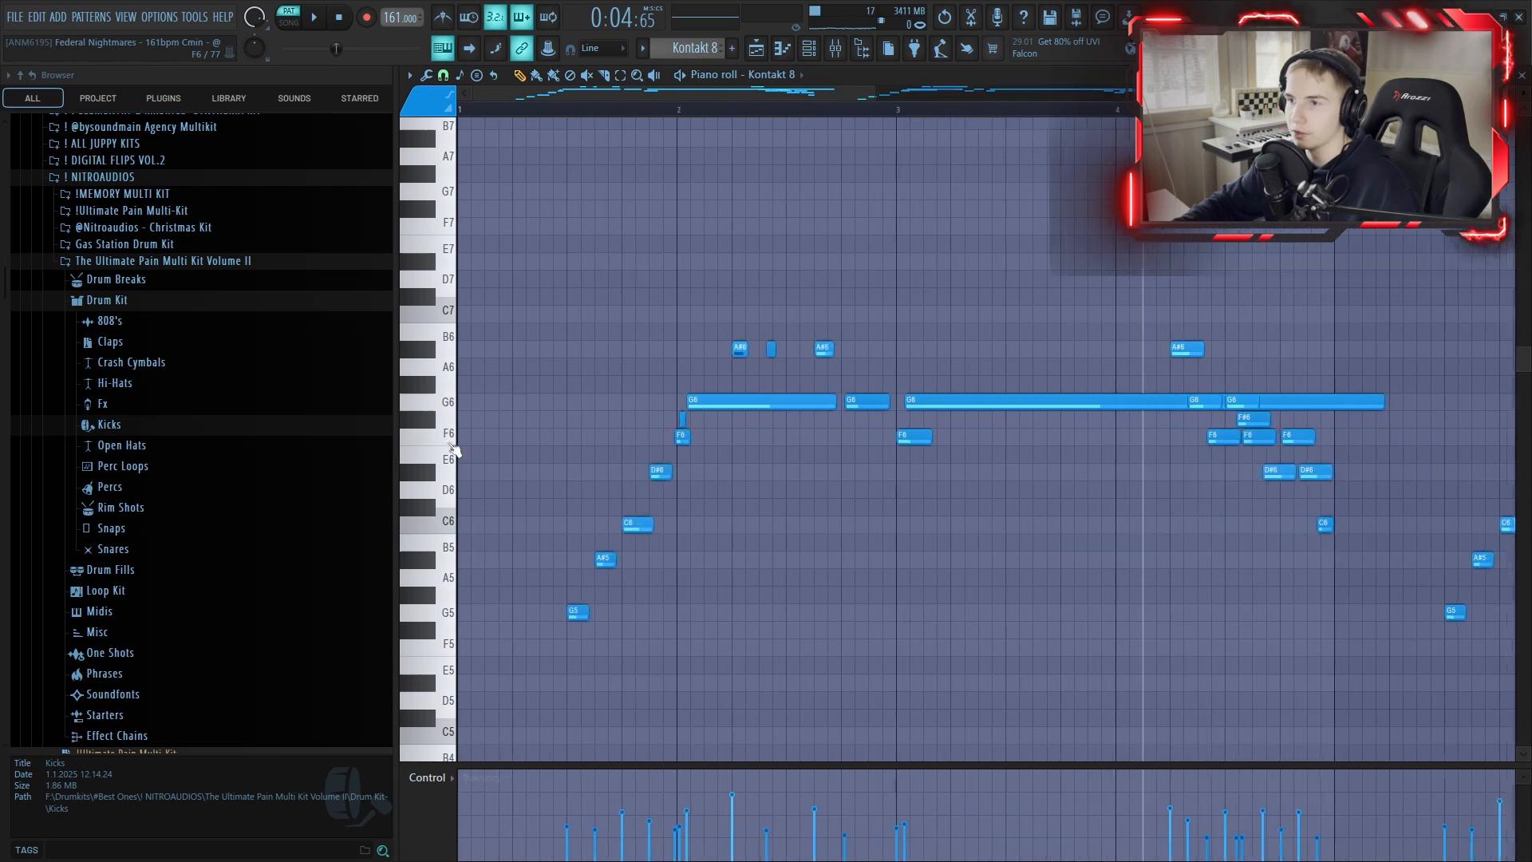
Play the melody from just before bar 2 to hear the quick F6, F#6 and G6 notes, then stop playback.
{"action": "scroll", "coordinate": [459, 447], "scroll_direction": "up", "scroll_amount": 5}
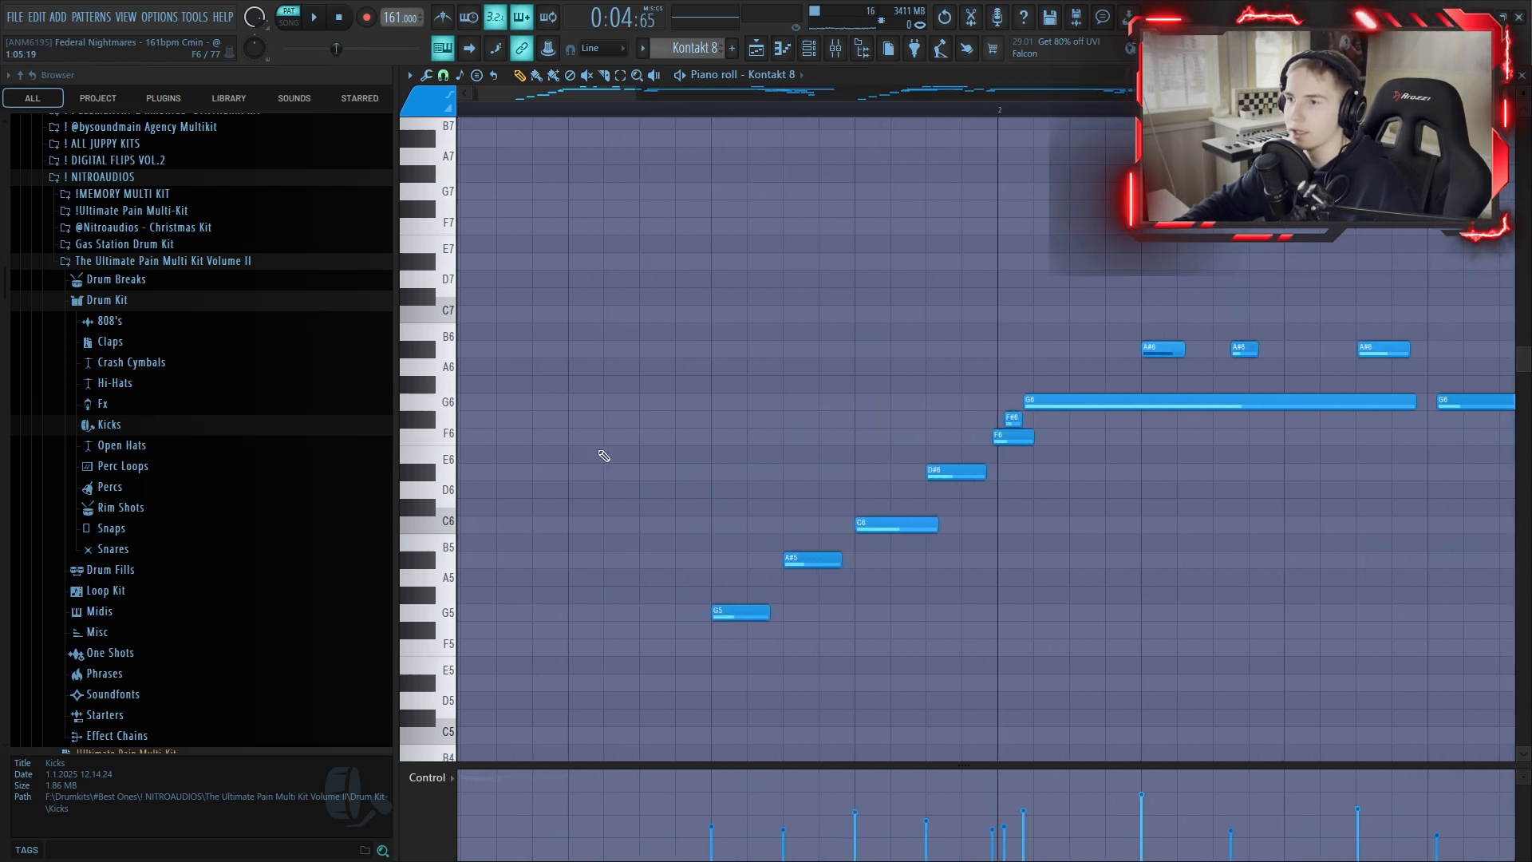
{"action": "scroll", "coordinate": [719, 407], "scroll_direction": "right", "scroll_amount": 3}
{"action": "scroll", "coordinate": [798, 419], "scroll_direction": "up", "scroll_amount": 5}
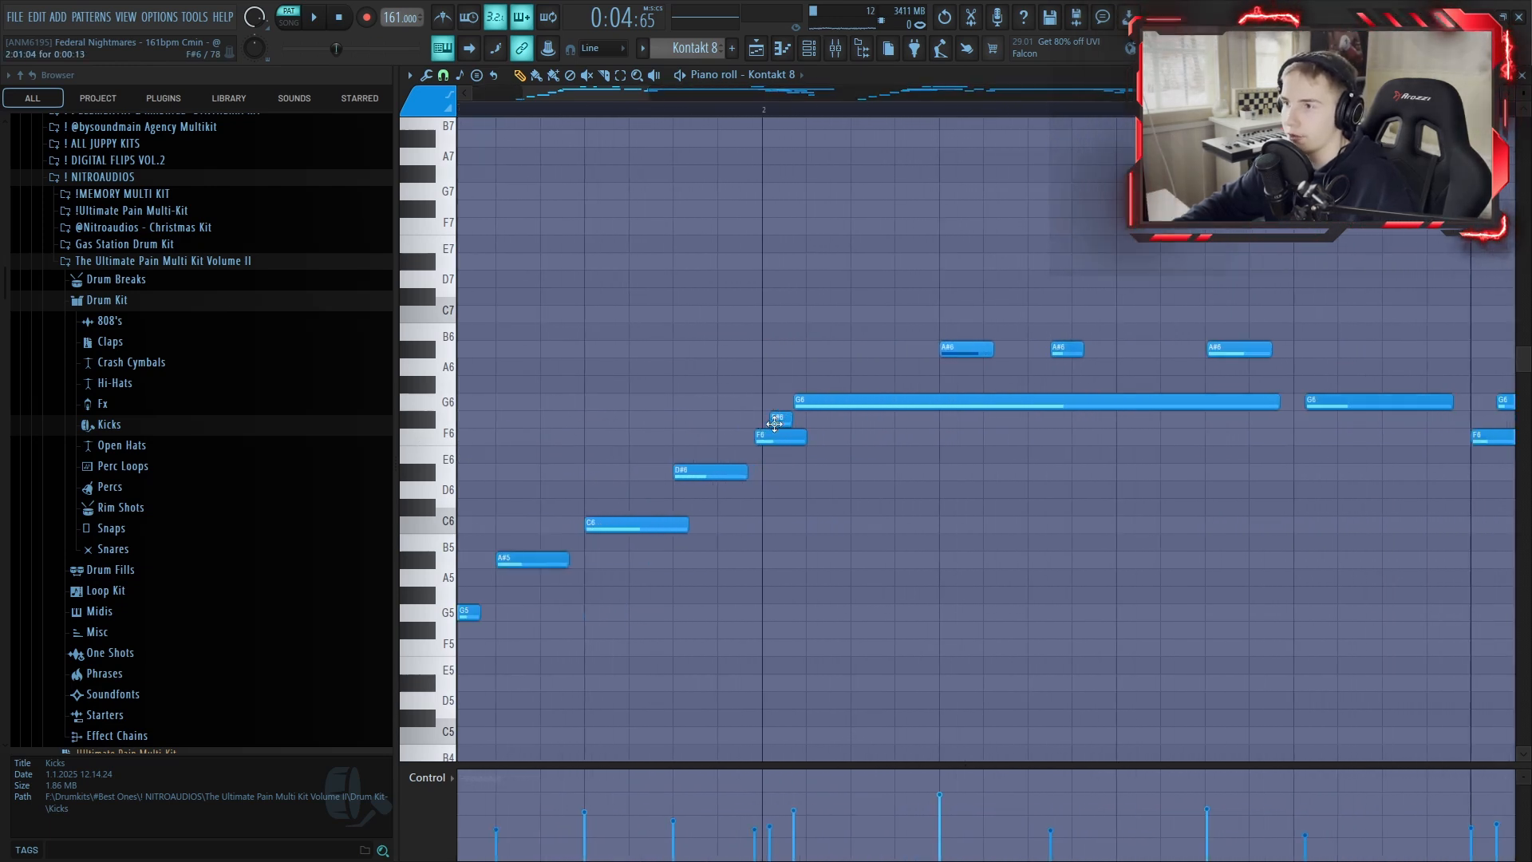
{"action": "left_click", "coordinate": [679, 111]}
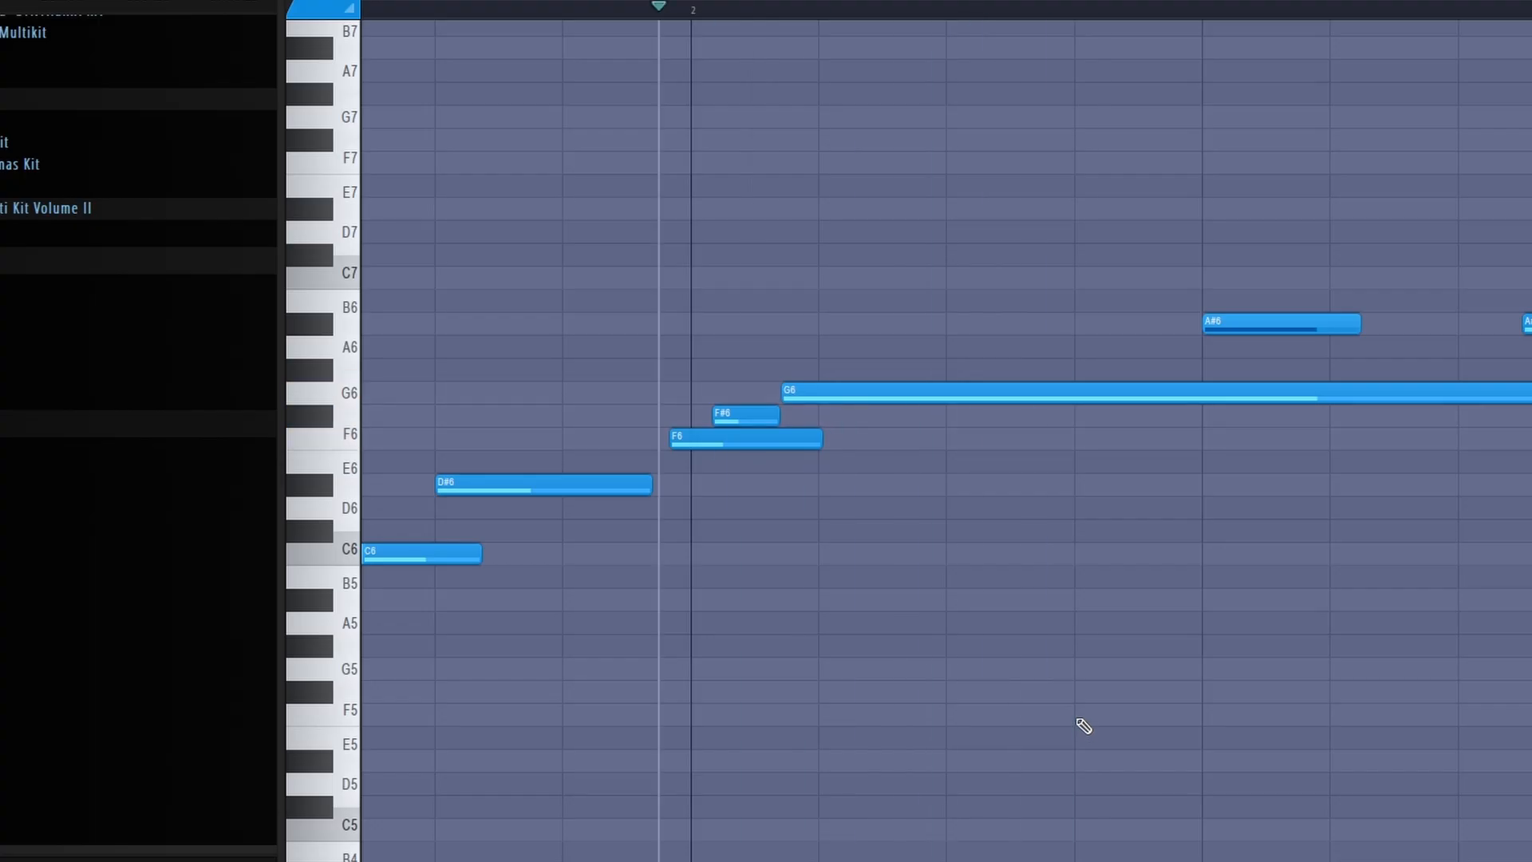
{"action": "left_click", "coordinate": [341, 21]}
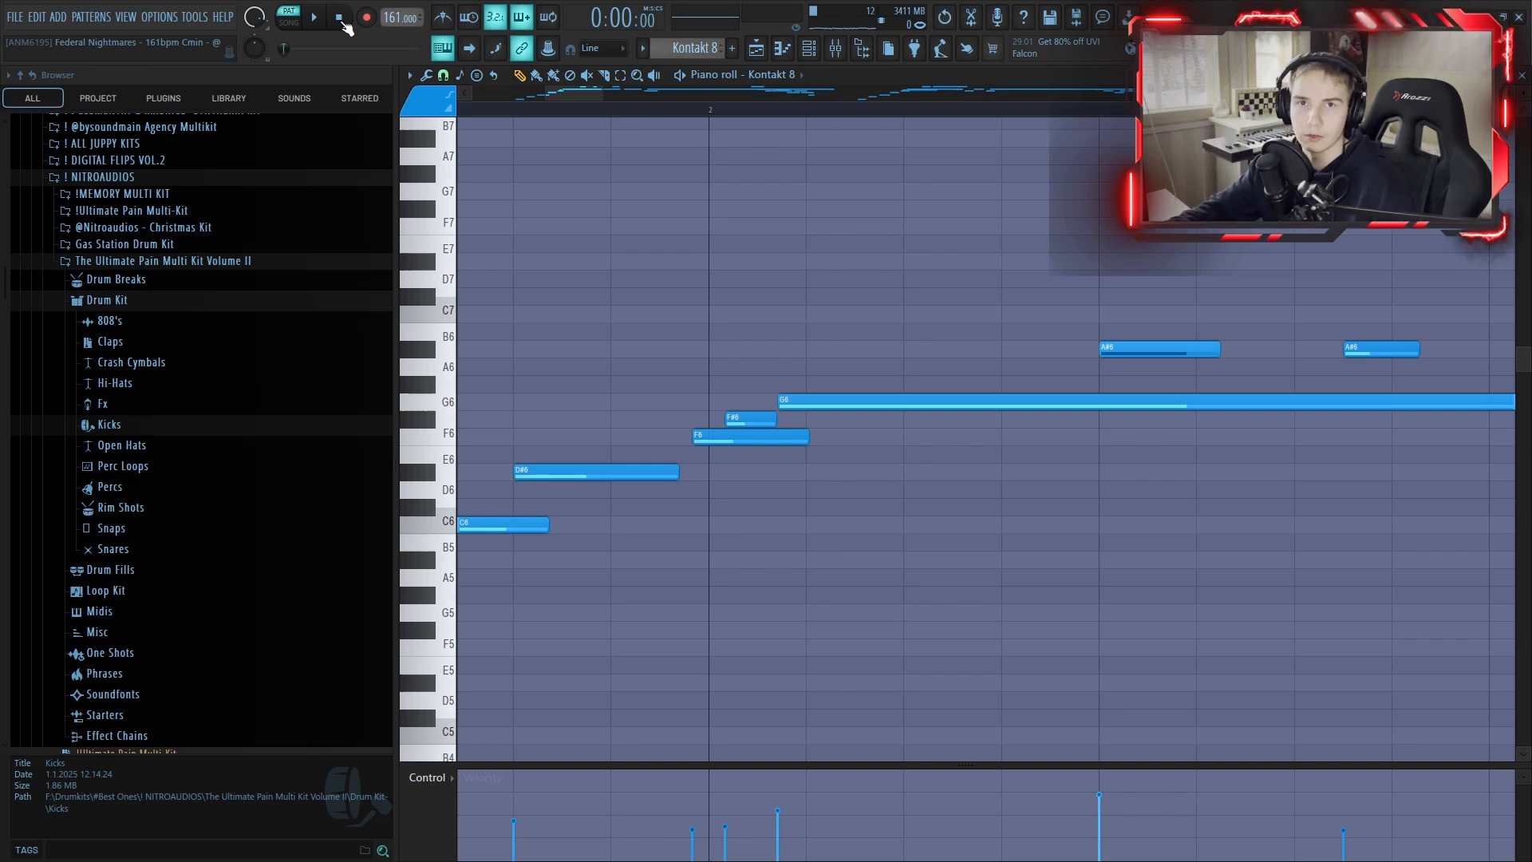
Highlight the melody notes across both four-bar phrases, then clear the selection.
{"action": "scroll", "coordinate": [918, 533], "scroll_direction": "down", "scroll_amount": 5, "text": "ctrl"}
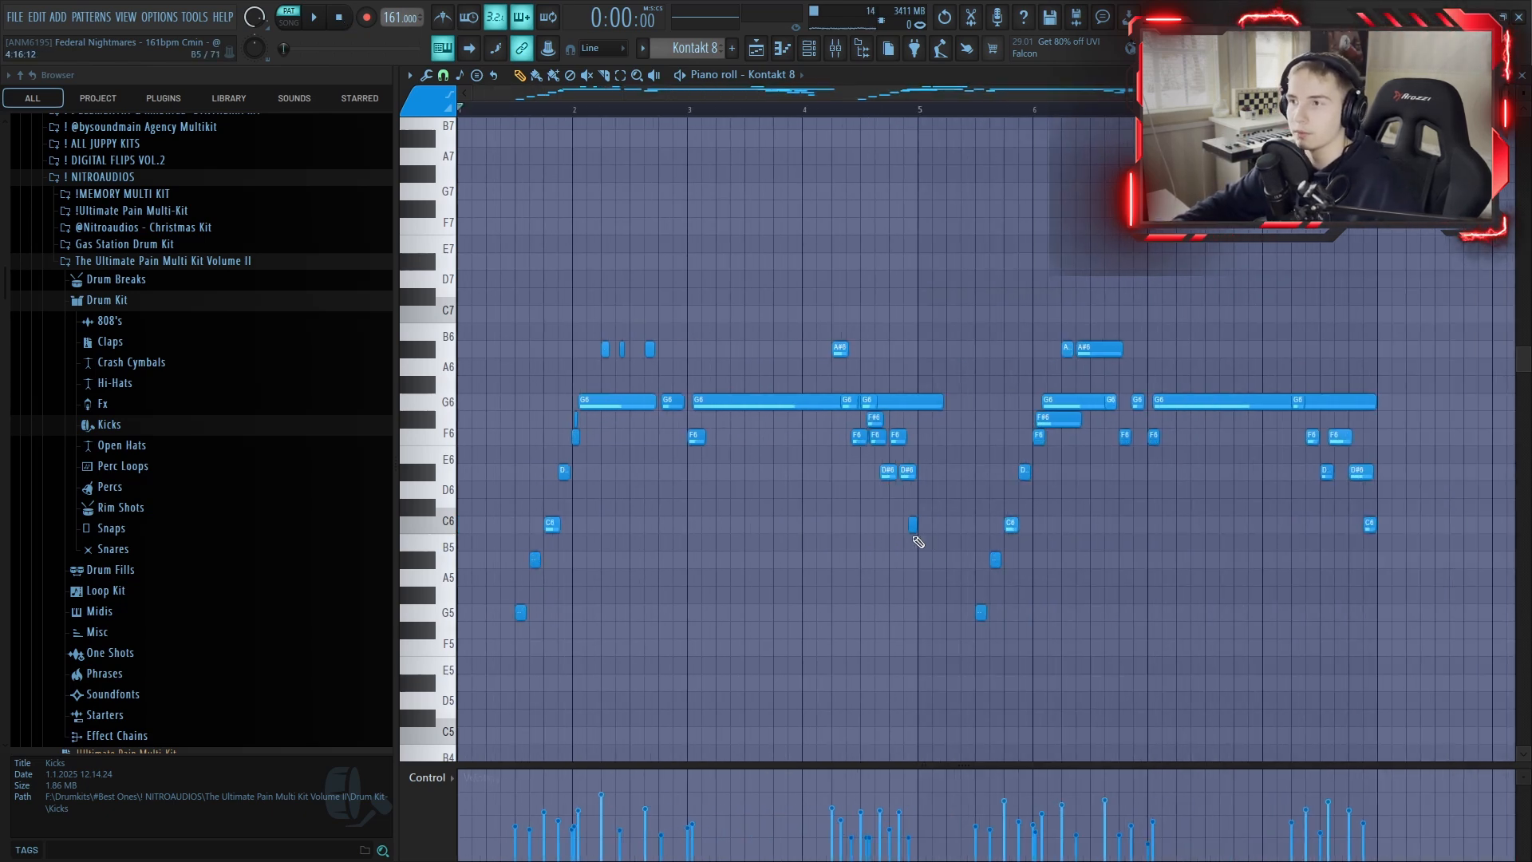
{"action": "left_click_drag", "start_coordinate": [1242, 236], "coordinate": [546, 624]}
{"action": "left_click", "coordinate": [707, 551]}
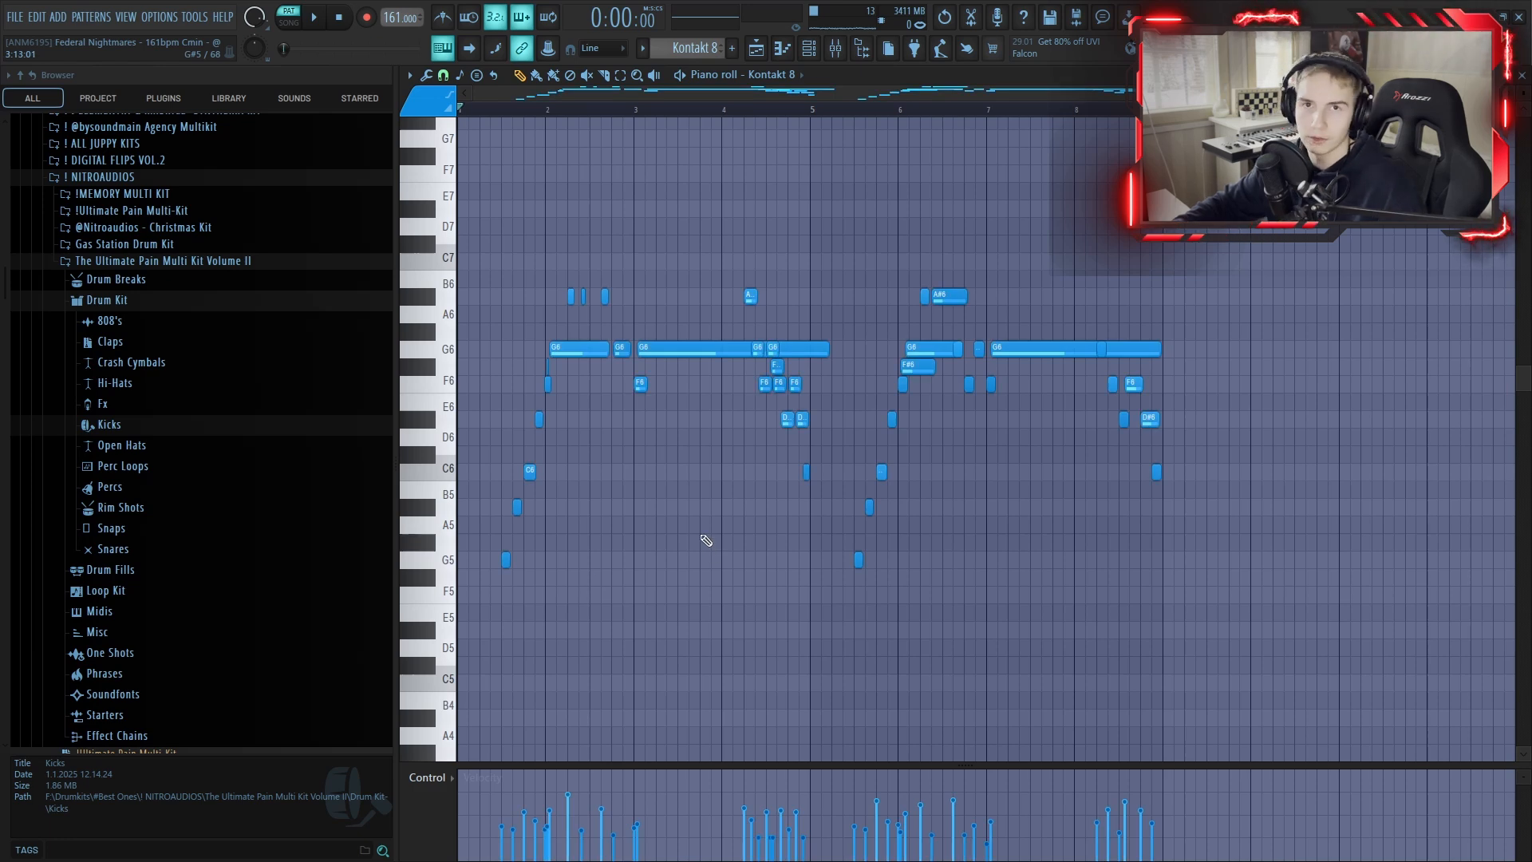
Listen to the soloed guitar phrase on Track 1 in the playlist, then stop playback.
{"action": "scroll", "coordinate": [545, 609], "scroll_direction": "up", "scroll_amount": 2}
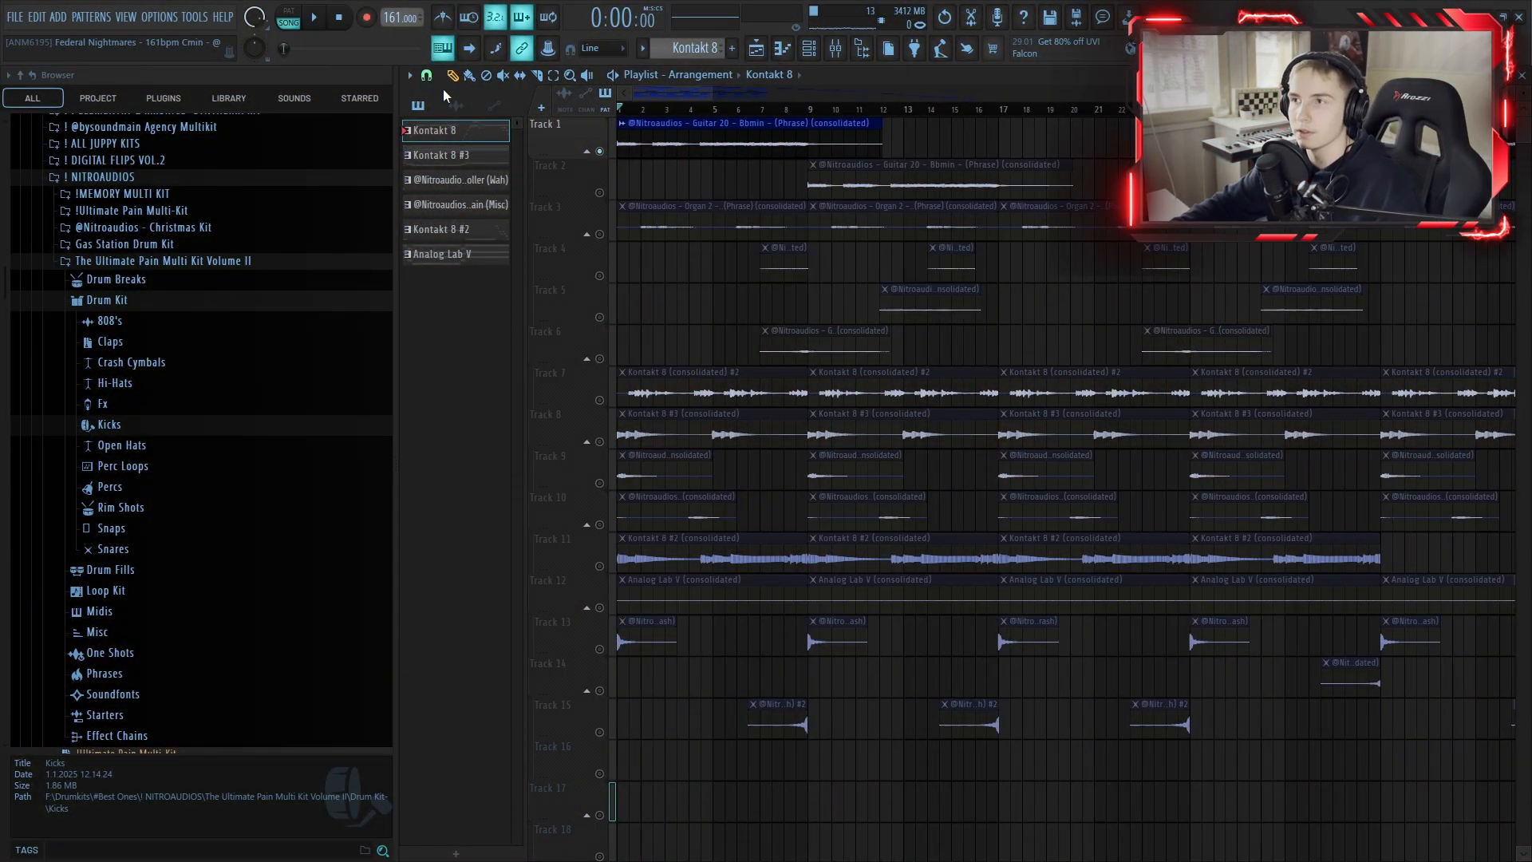
{"action": "key", "text": "space"}
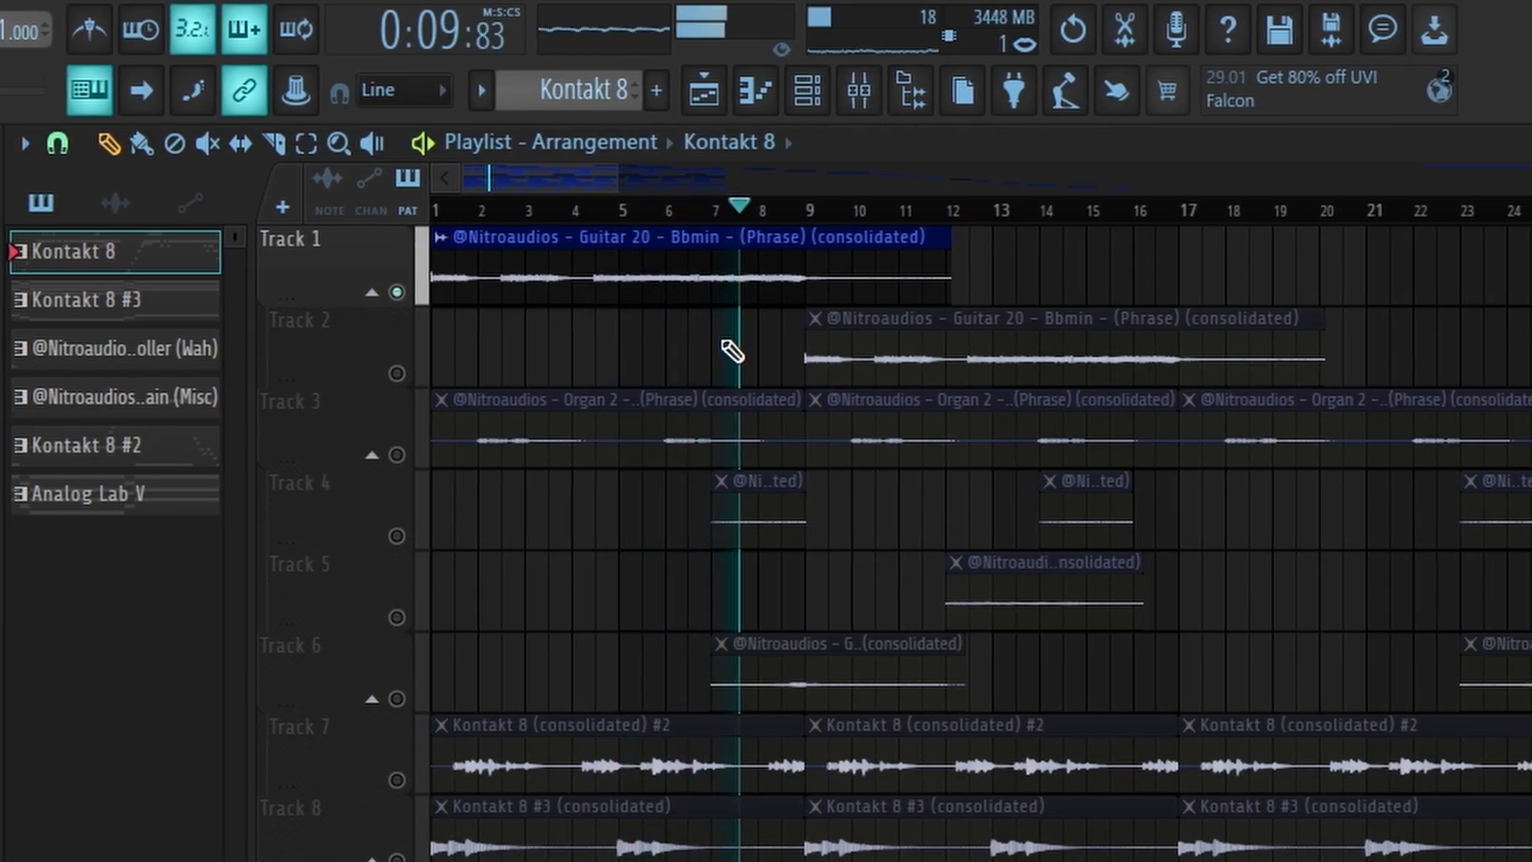
{"action": "key", "text": "space"}
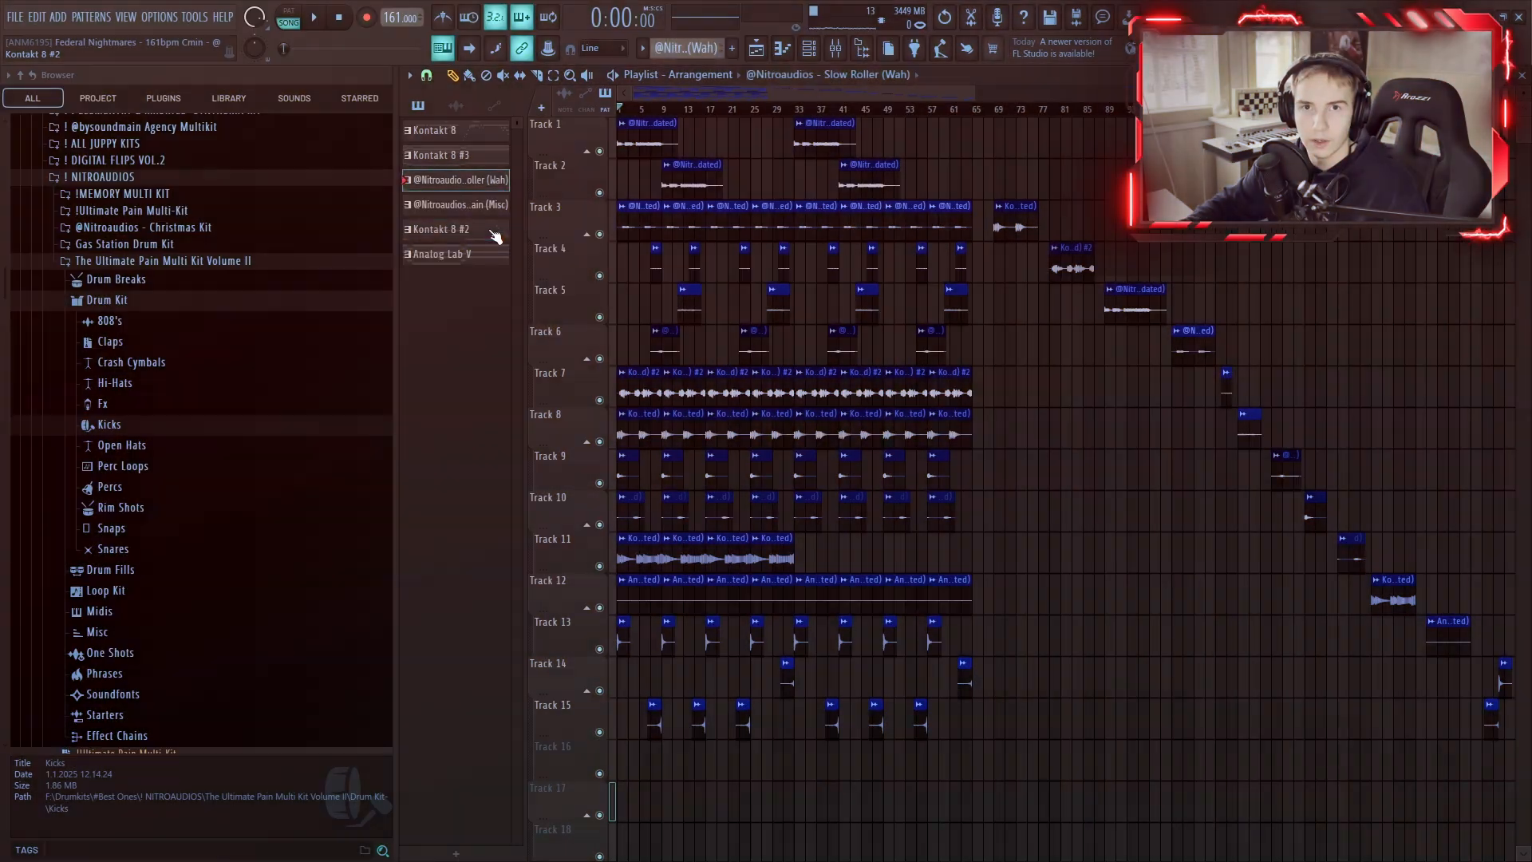
Show the Kontakt 8 #2 instrument from the channel rack and play its pattern in the piano roll.
{"action": "double_click", "coordinate": [1024, 144]}
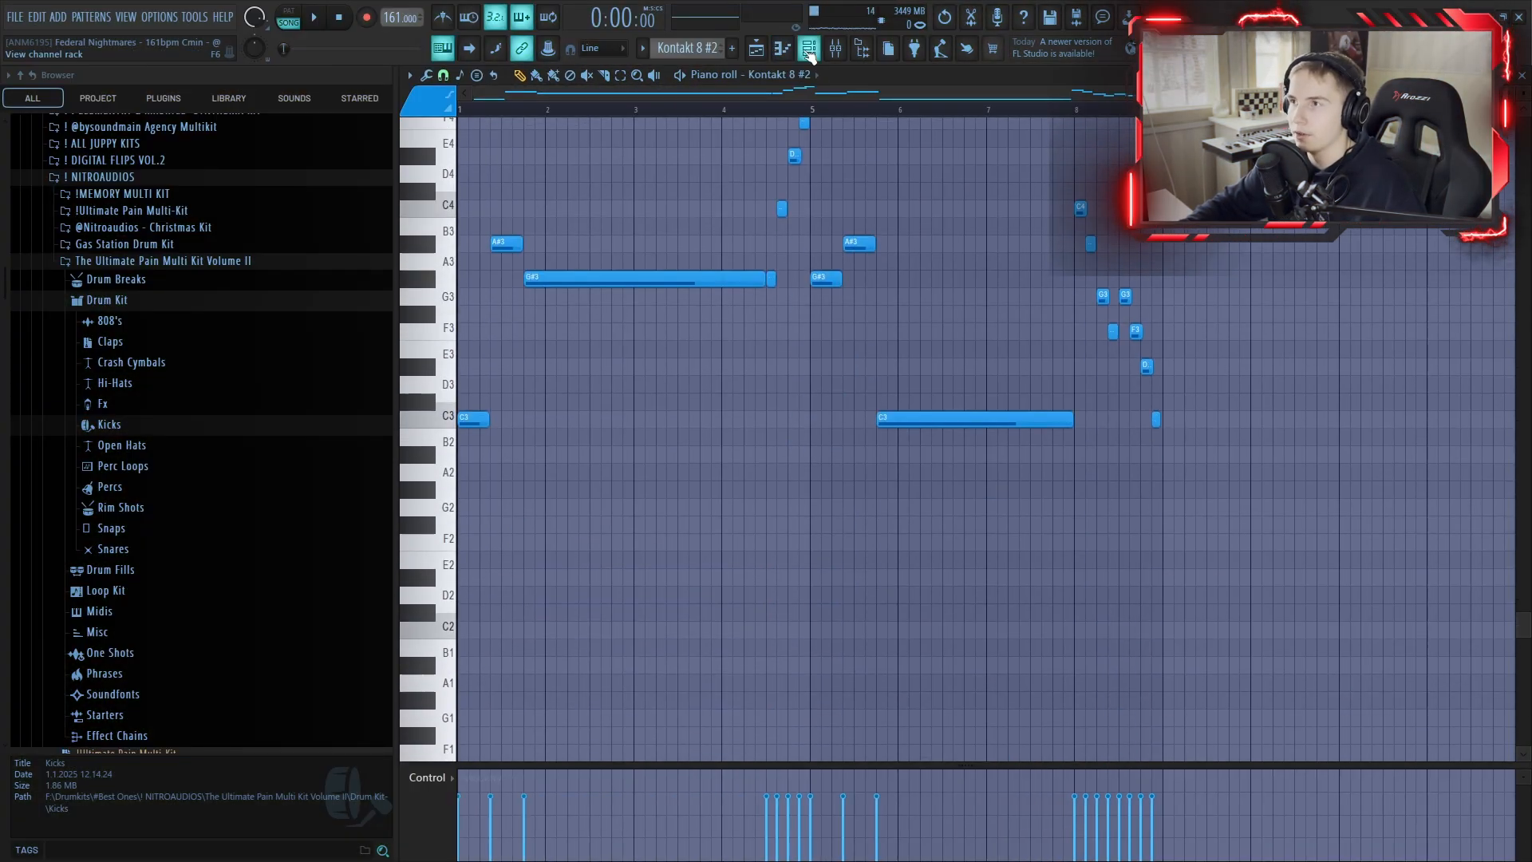
{"action": "key", "text": "F6"}
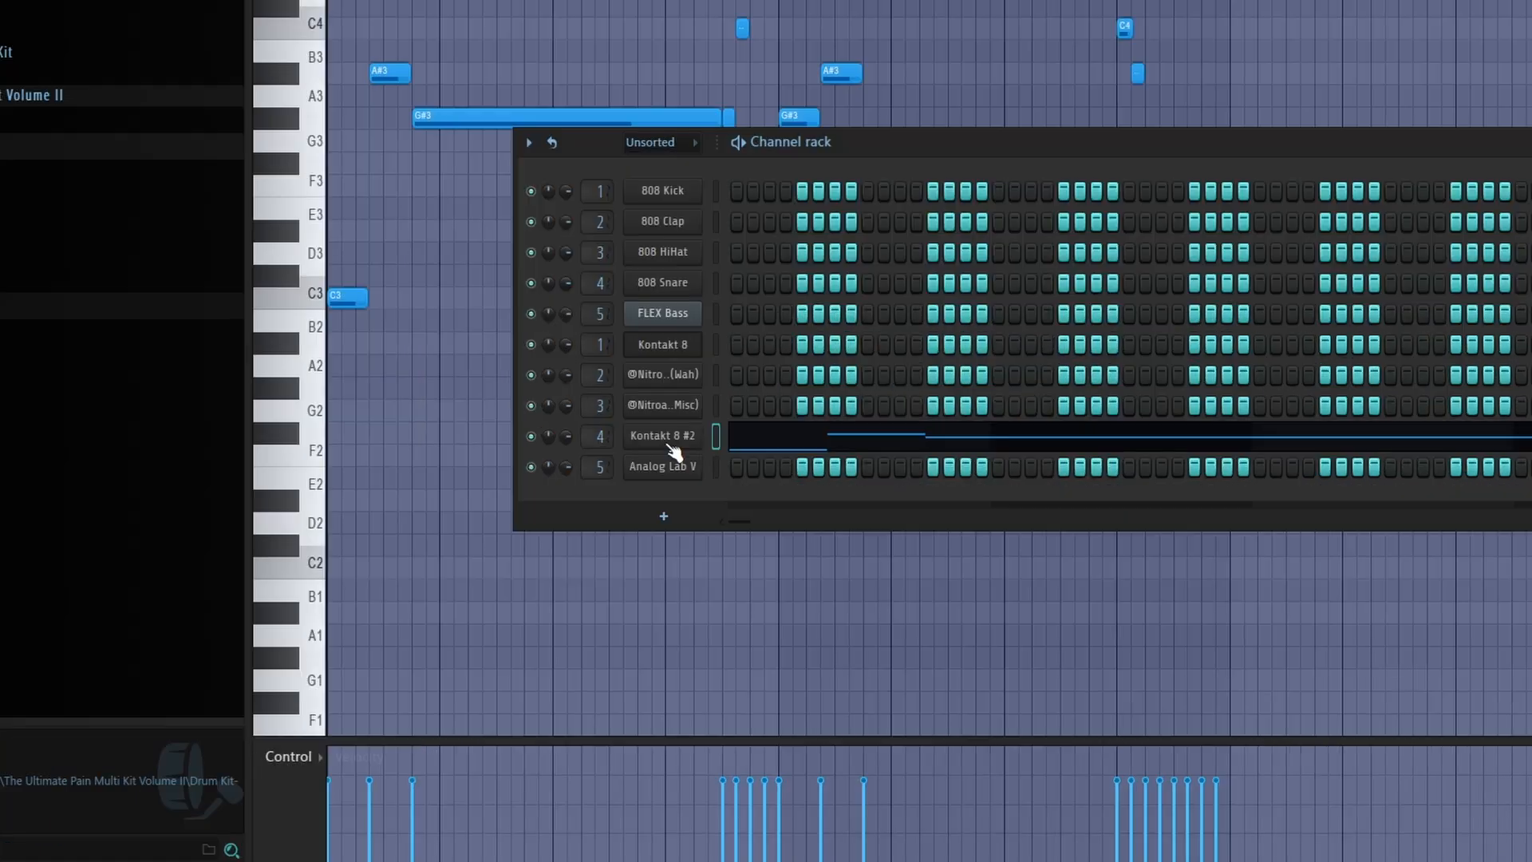
{"action": "left_click", "coordinate": [719, 527]}
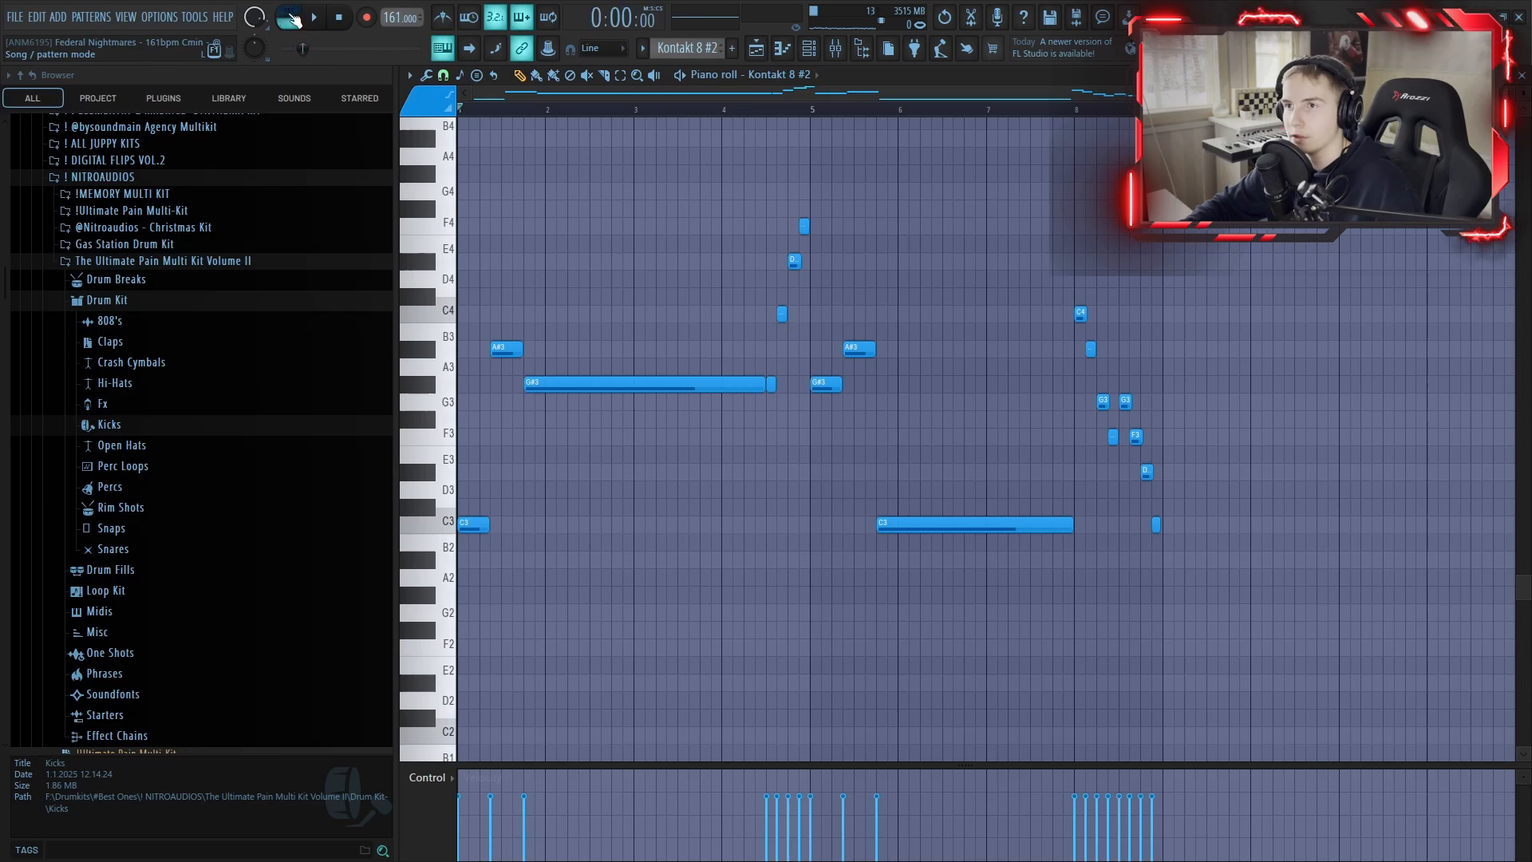
{"action": "key", "text": "space"}
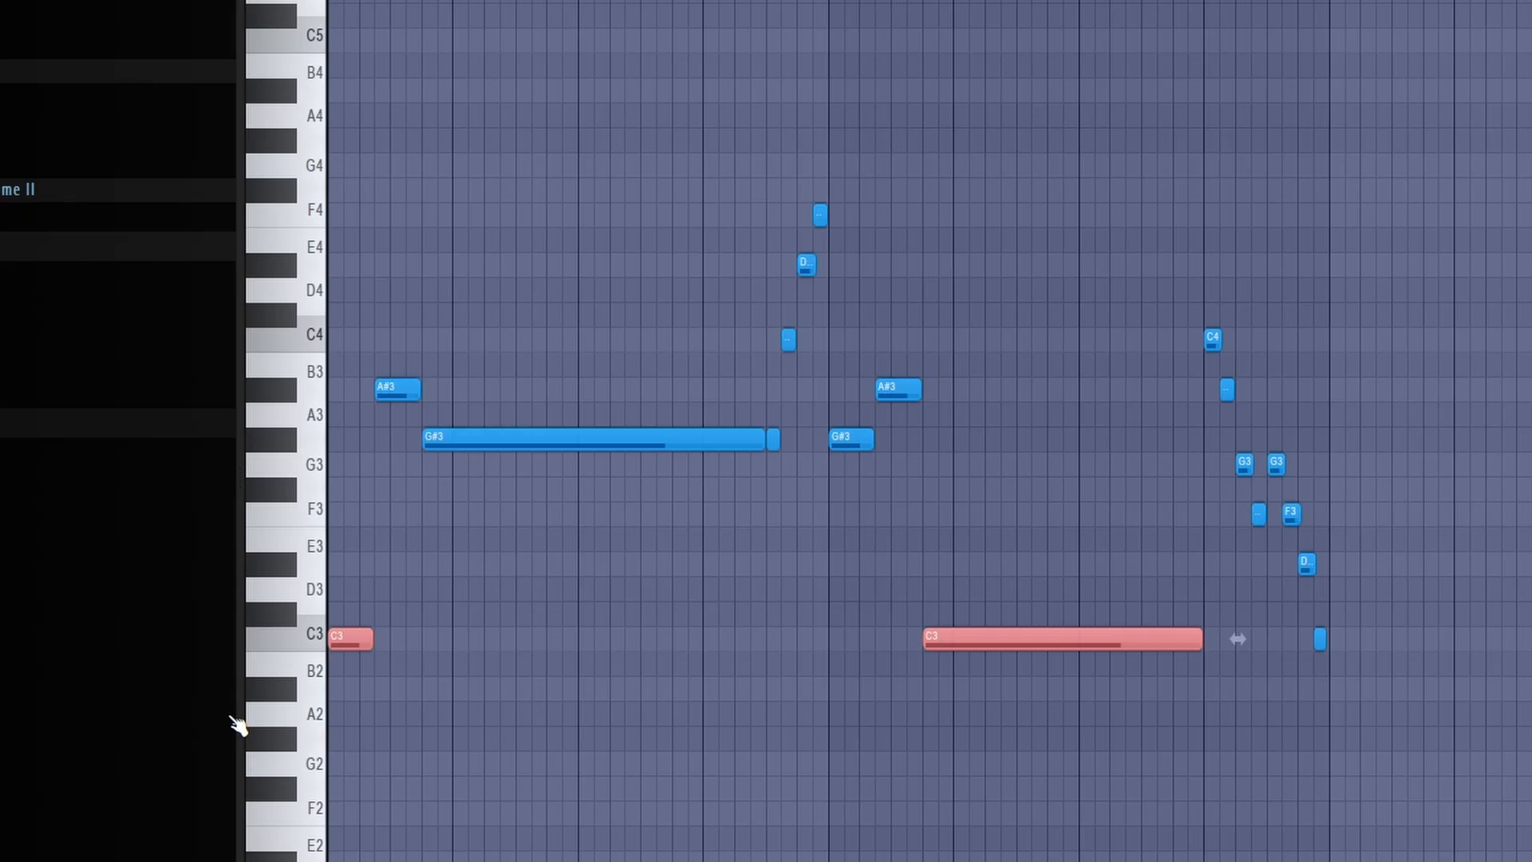
Try the first and the long C3 bass notes one octave higher at C4, highlighting the start of each phrase.
{"action": "key", "text": "ctrl+Up"}
{"action": "left_click_drag", "start_coordinate": [361, 306], "coordinate": [520, 606]}
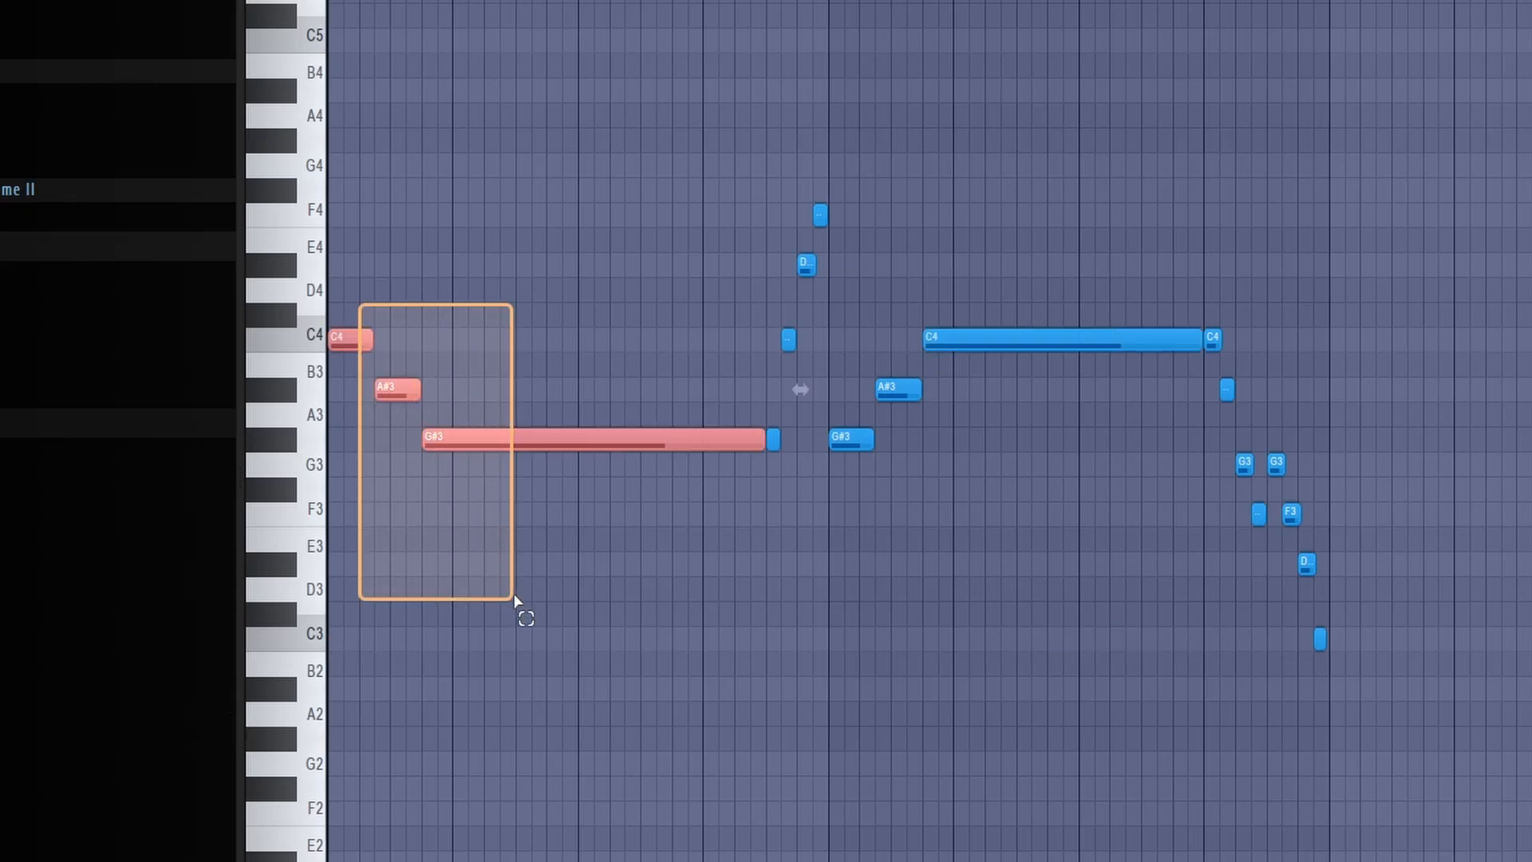
{"action": "left_click_drag", "start_coordinate": [972, 252], "coordinate": [782, 542]}
{"action": "left_click", "coordinate": [331, 342]}
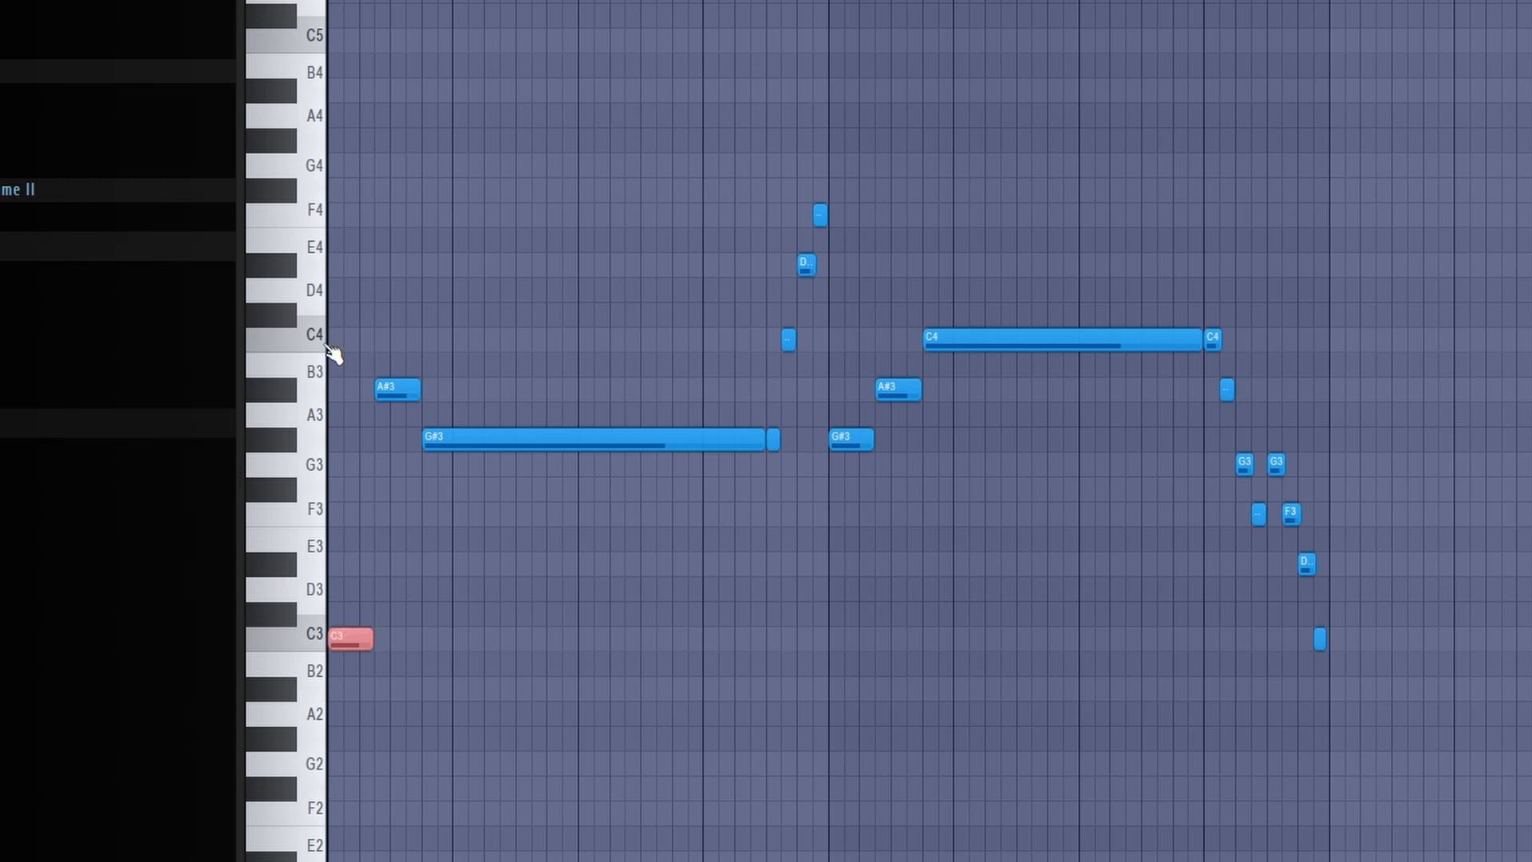
Return the raised bass notes to C3 and clear the selection.
{"action": "key", "text": "ctrl+d"}
{"action": "left_click_drag", "start_coordinate": [999, 335], "coordinate": [1013, 375]}
{"action": "key", "text": "ctrl+Down"}
{"action": "key", "text": "ctrl+d"}
Select the four rising notes from G#3 to F4 before bar 5 and set the playback position just ahead of them.
{"action": "scroll", "coordinate": [782, 415], "scroll_direction": "up", "scroll_amount": 5}
{"action": "left_click_drag", "start_coordinate": [964, 137], "coordinate": [681, 499]}
{"action": "left_click", "coordinate": [630, 109]}
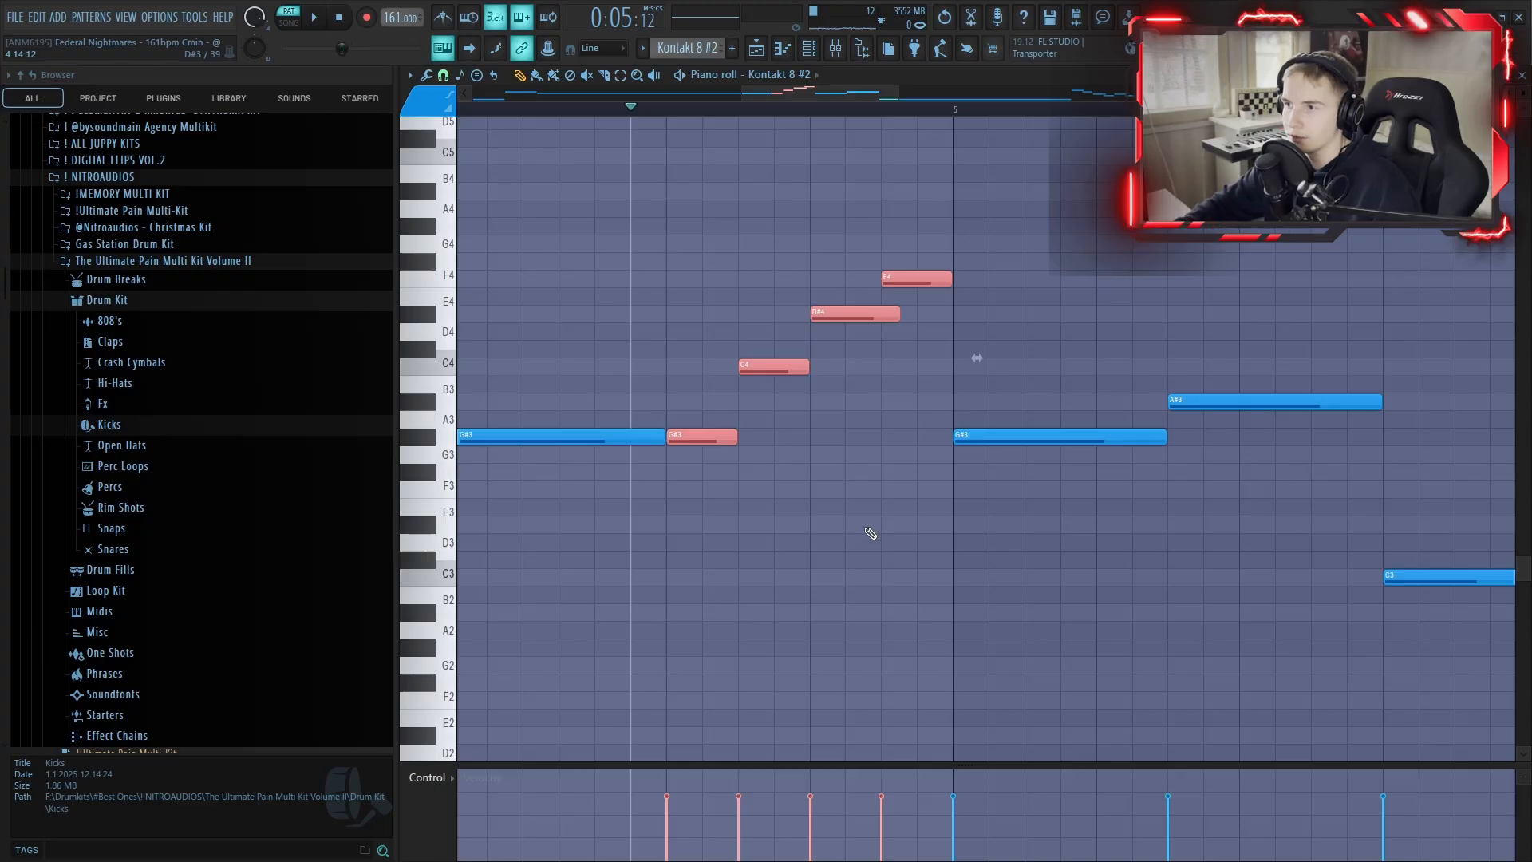
Clear the note selection and play the rising notes leading into bar 5.
{"action": "scroll", "coordinate": [866, 494], "scroll_direction": "down", "scroll_amount": 2}
{"action": "key", "text": "ctrl+d"}
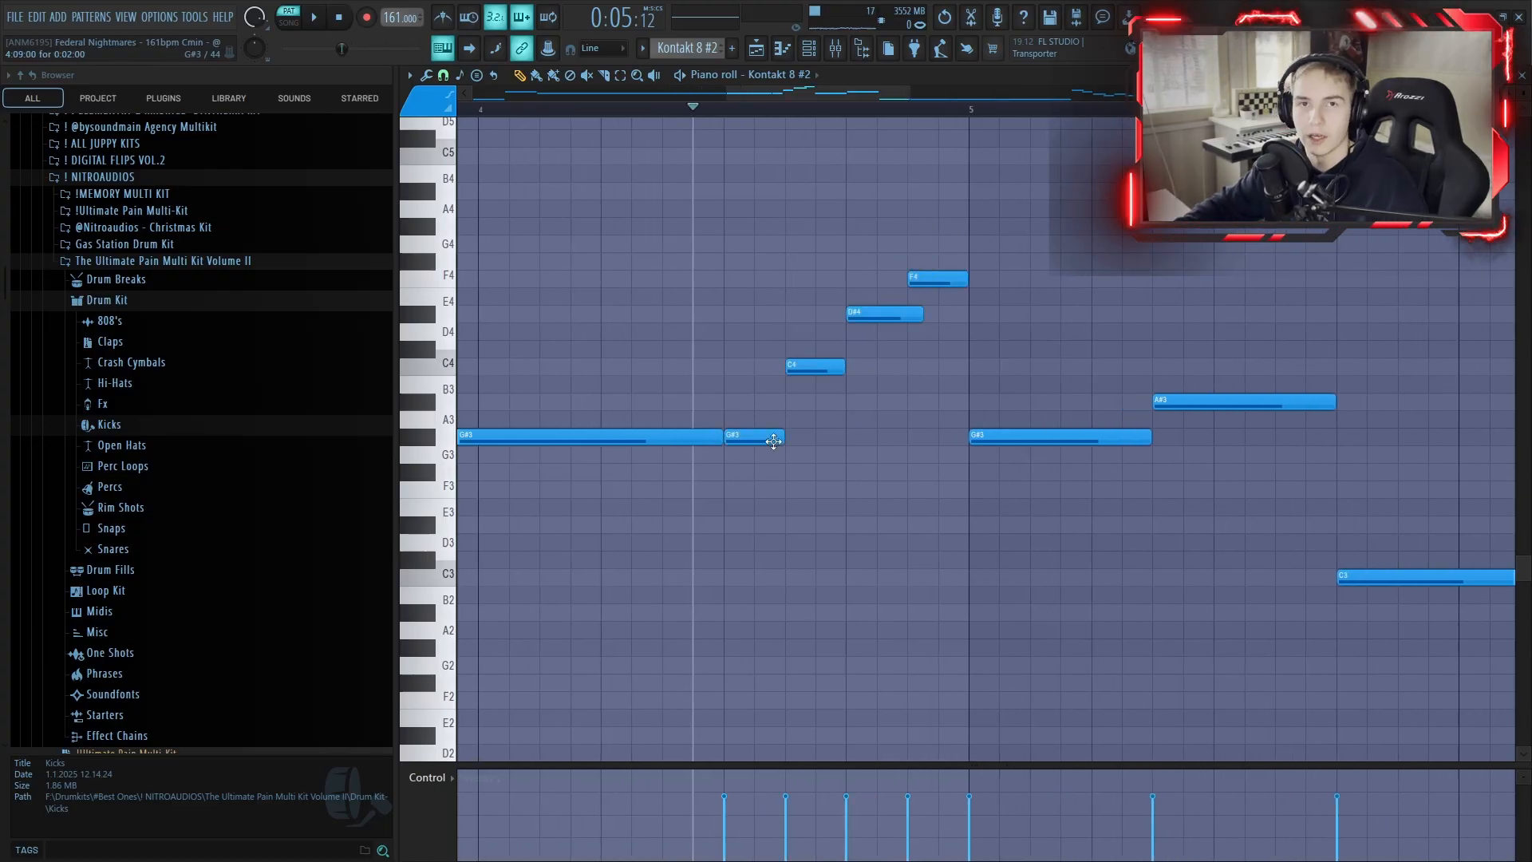
{"action": "key", "text": "space"}
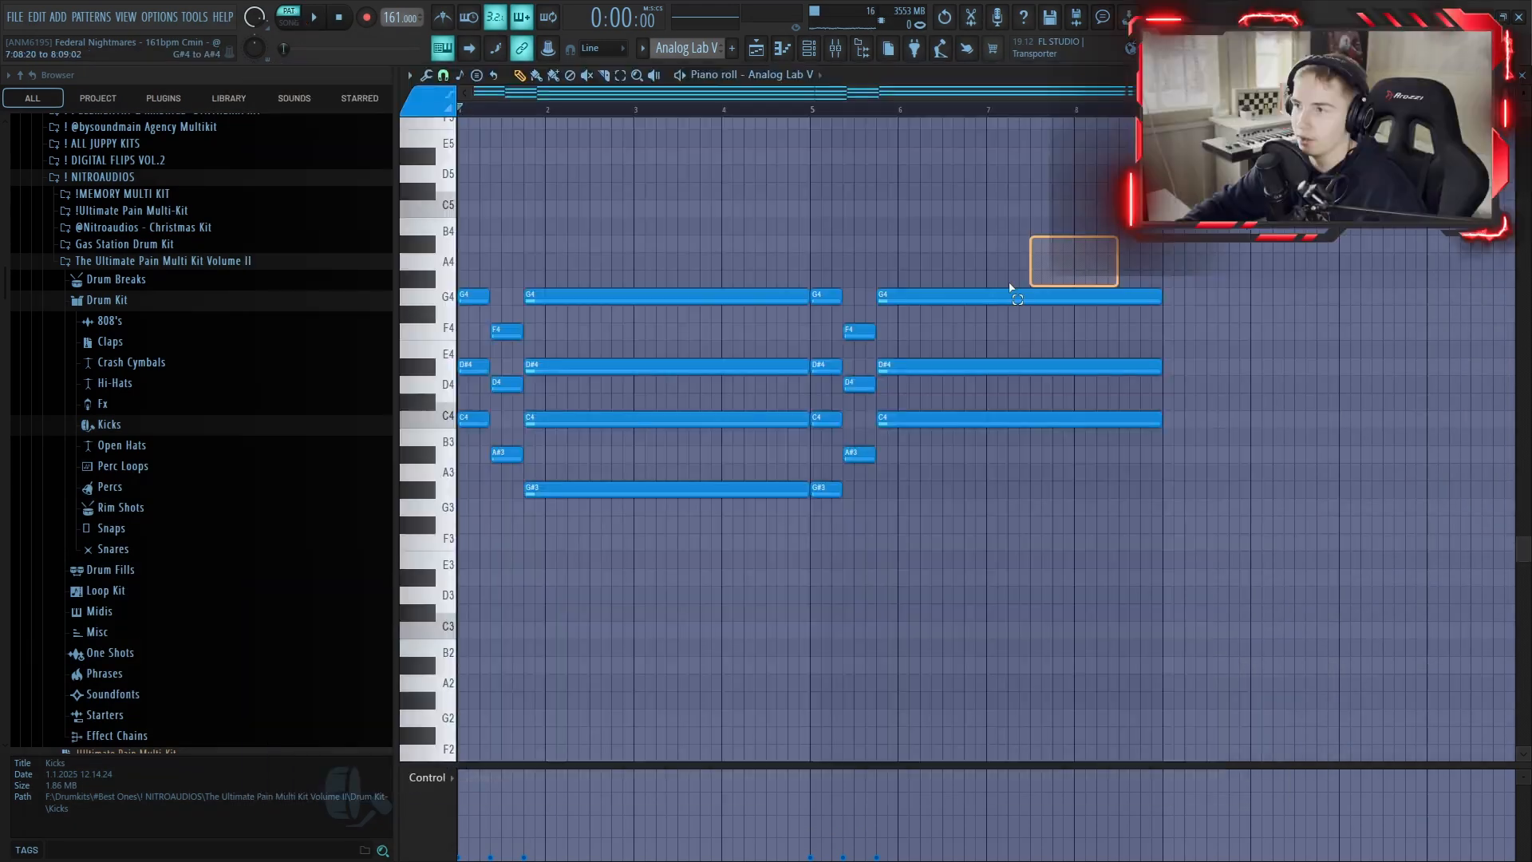
Highlight all the Analog Lab V chord notes, clear the selection, and show the fourth effect slot in the mixer.
{"action": "key", "text": "ctrl+a"}
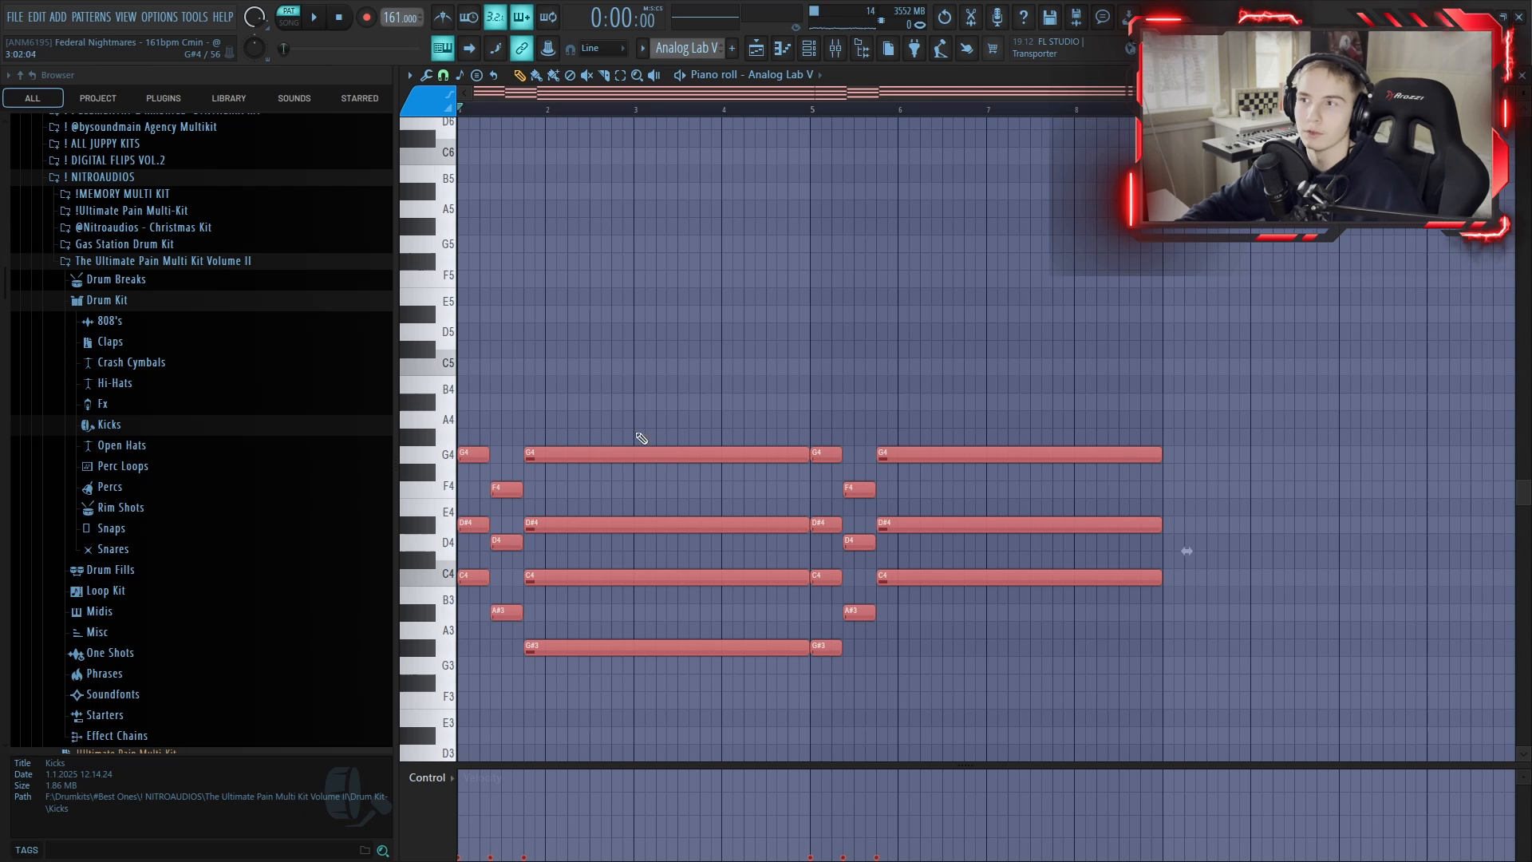
{"action": "scroll", "coordinate": [641, 438], "scroll_direction": "down", "scroll_amount": 2}
{"action": "left_click", "coordinate": [989, 737], "text": "ctrl"}
{"action": "left_click_drag", "start_coordinate": [1158, 287], "coordinate": [467, 729]}
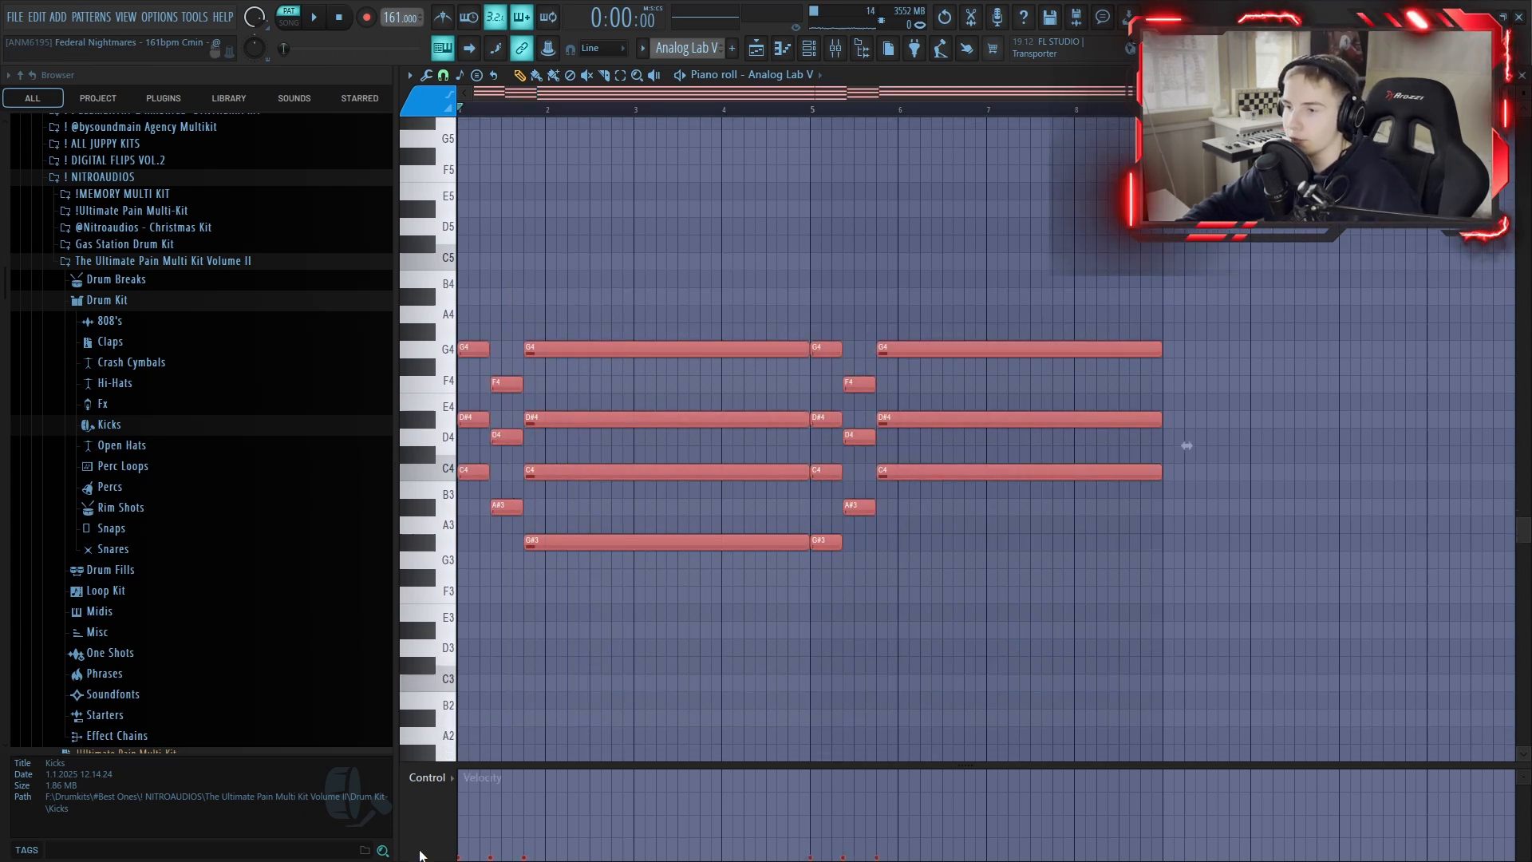
{"action": "left_click", "coordinate": [953, 671]}
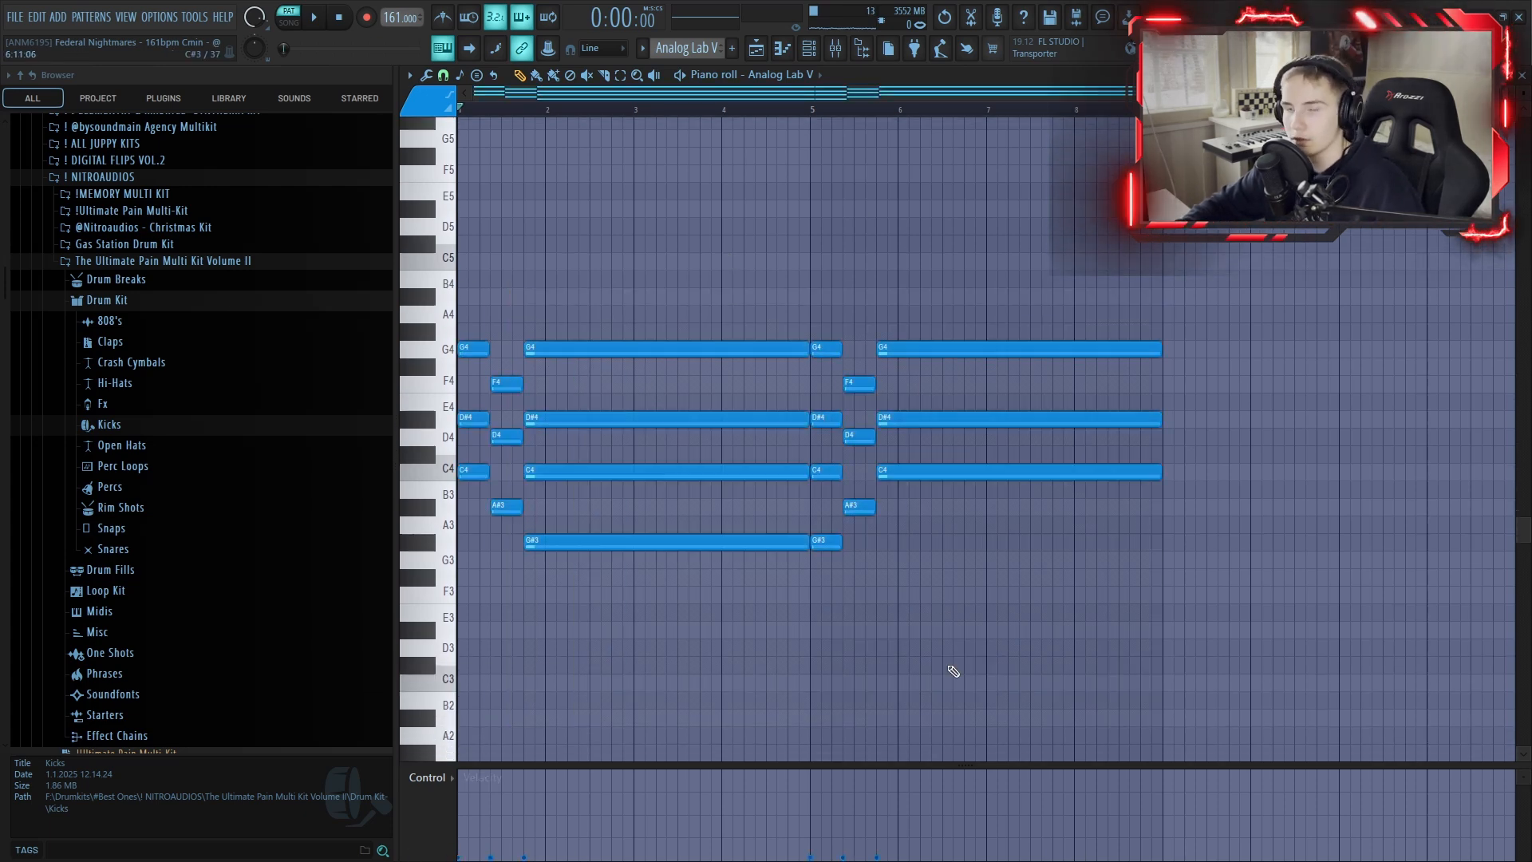
{"action": "left_click", "coordinate": [833, 50]}
{"action": "left_click", "coordinate": [1421, 206]}
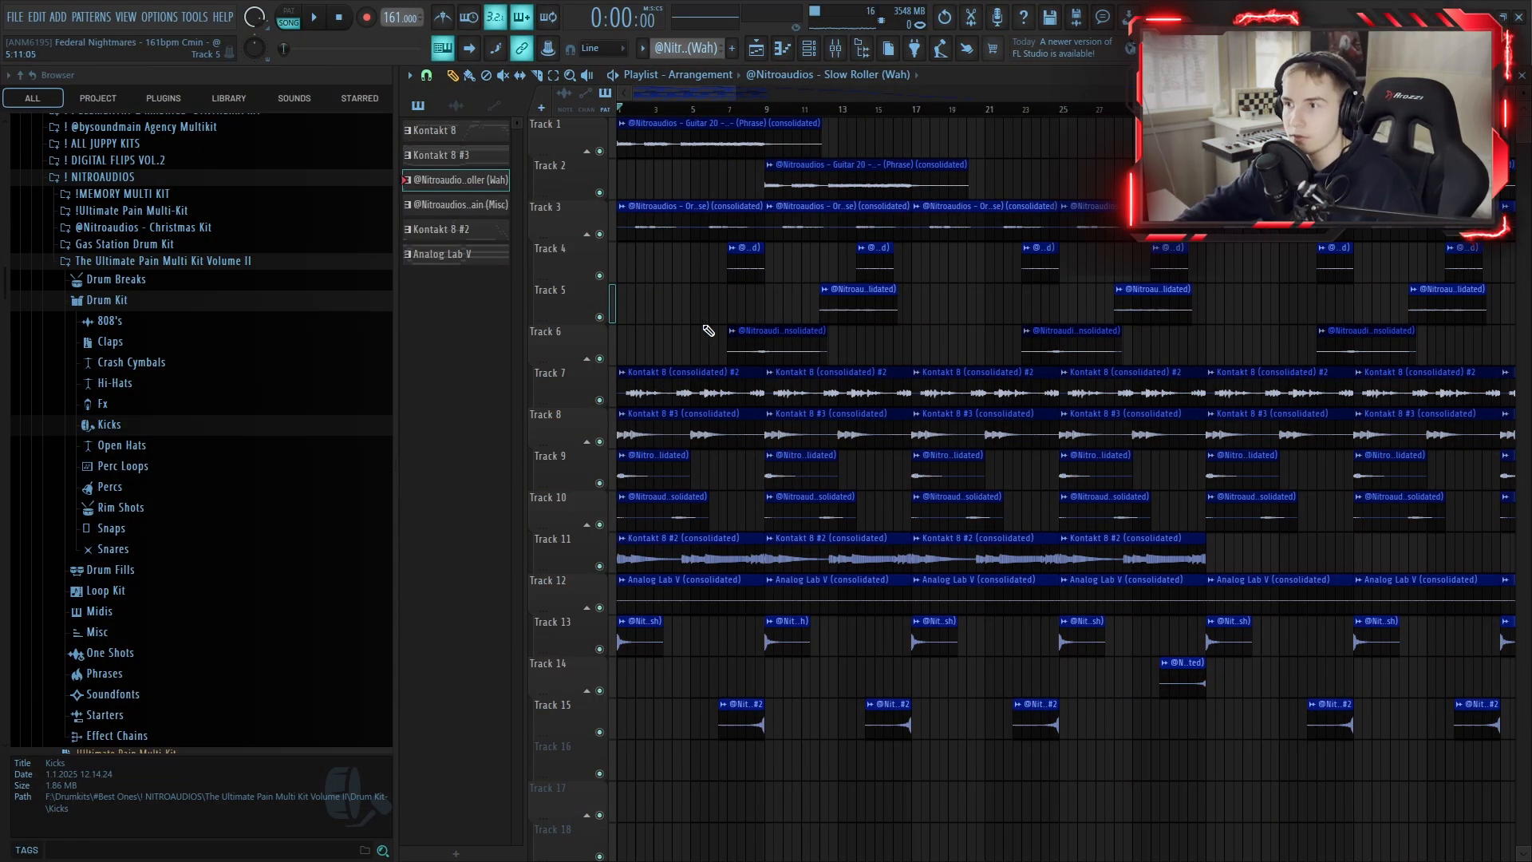
Solo the organ phrase on track 3 of the playlist and go through the patterns in the picker.
{"action": "left_click", "coordinate": [588, 235]}
{"action": "left_click", "coordinate": [588, 234]}
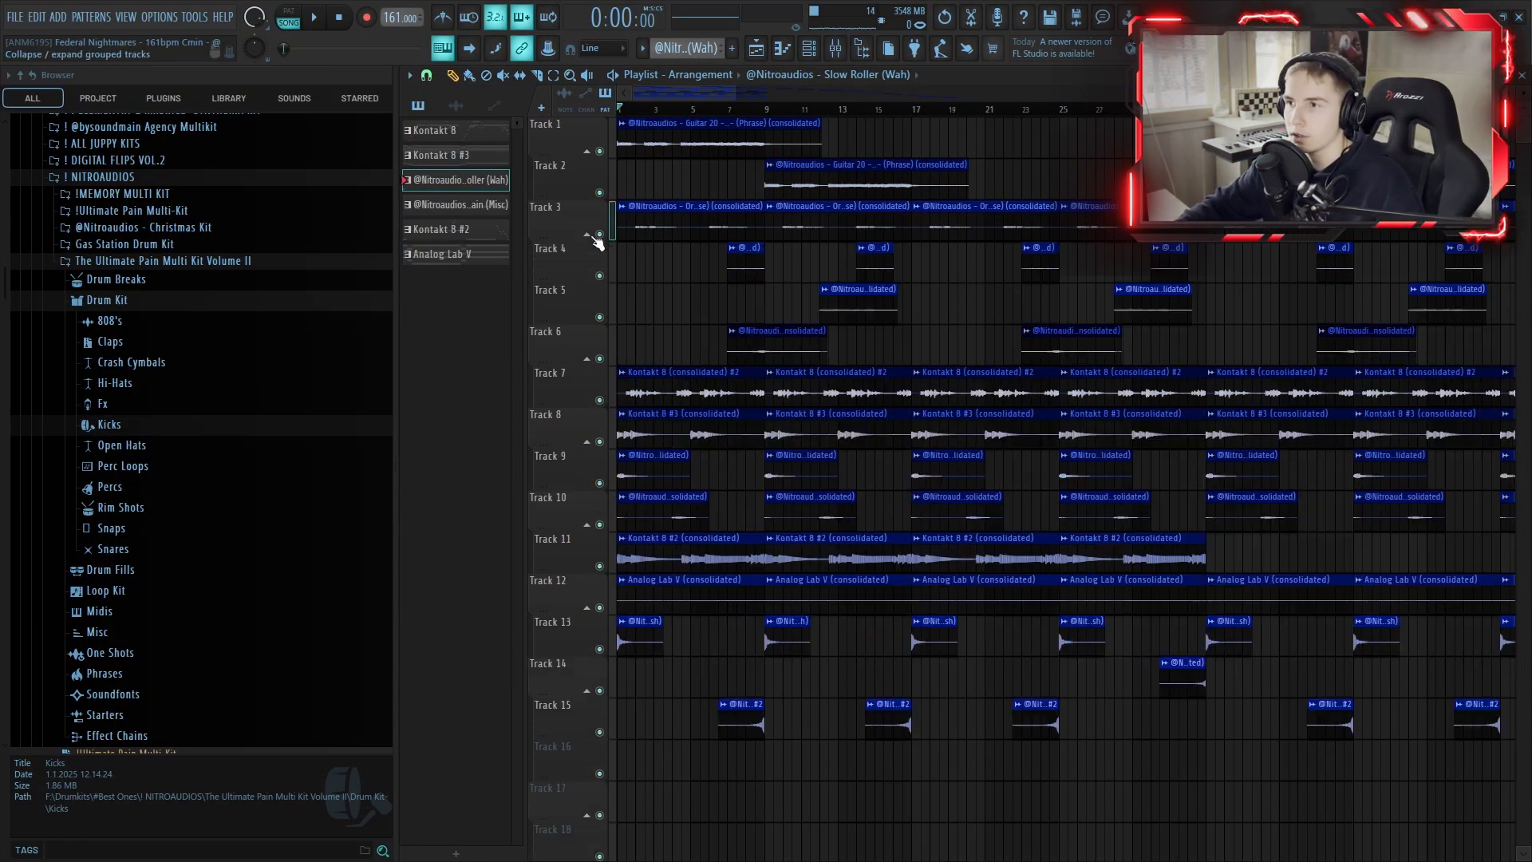
{"action": "right_click", "coordinate": [600, 233]}
{"action": "left_click", "coordinate": [643, 126]}
{"action": "left_click", "coordinate": [418, 106]}
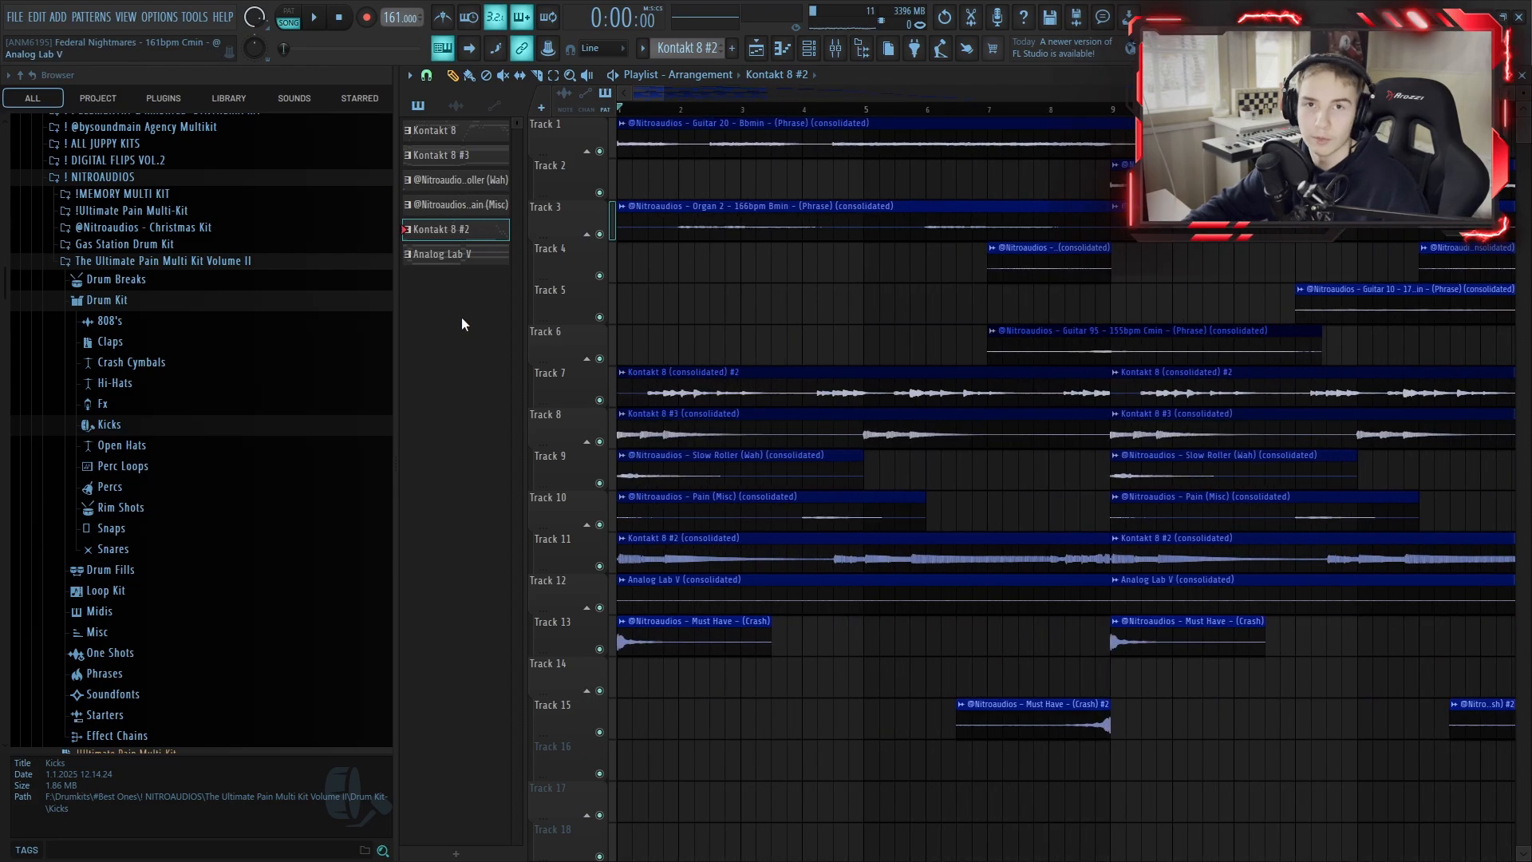
{"action": "left_click_drag", "start_coordinate": [459, 180], "coordinate": [674, 318]}
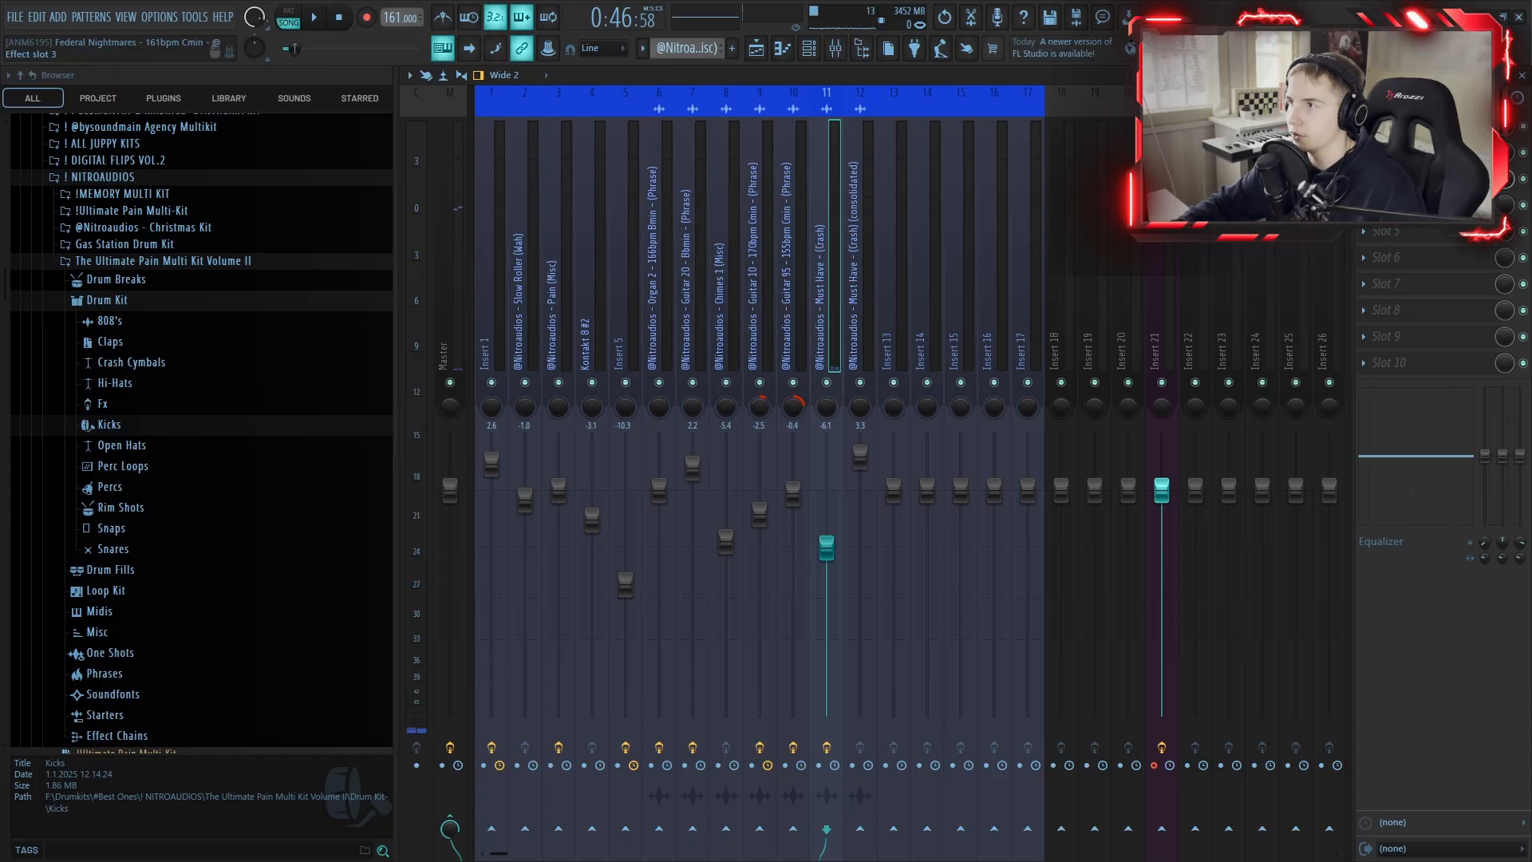
Show the third effect slot of the Must Have crash mixer track, then select the Master track.
{"action": "left_click", "coordinate": [1413, 179]}
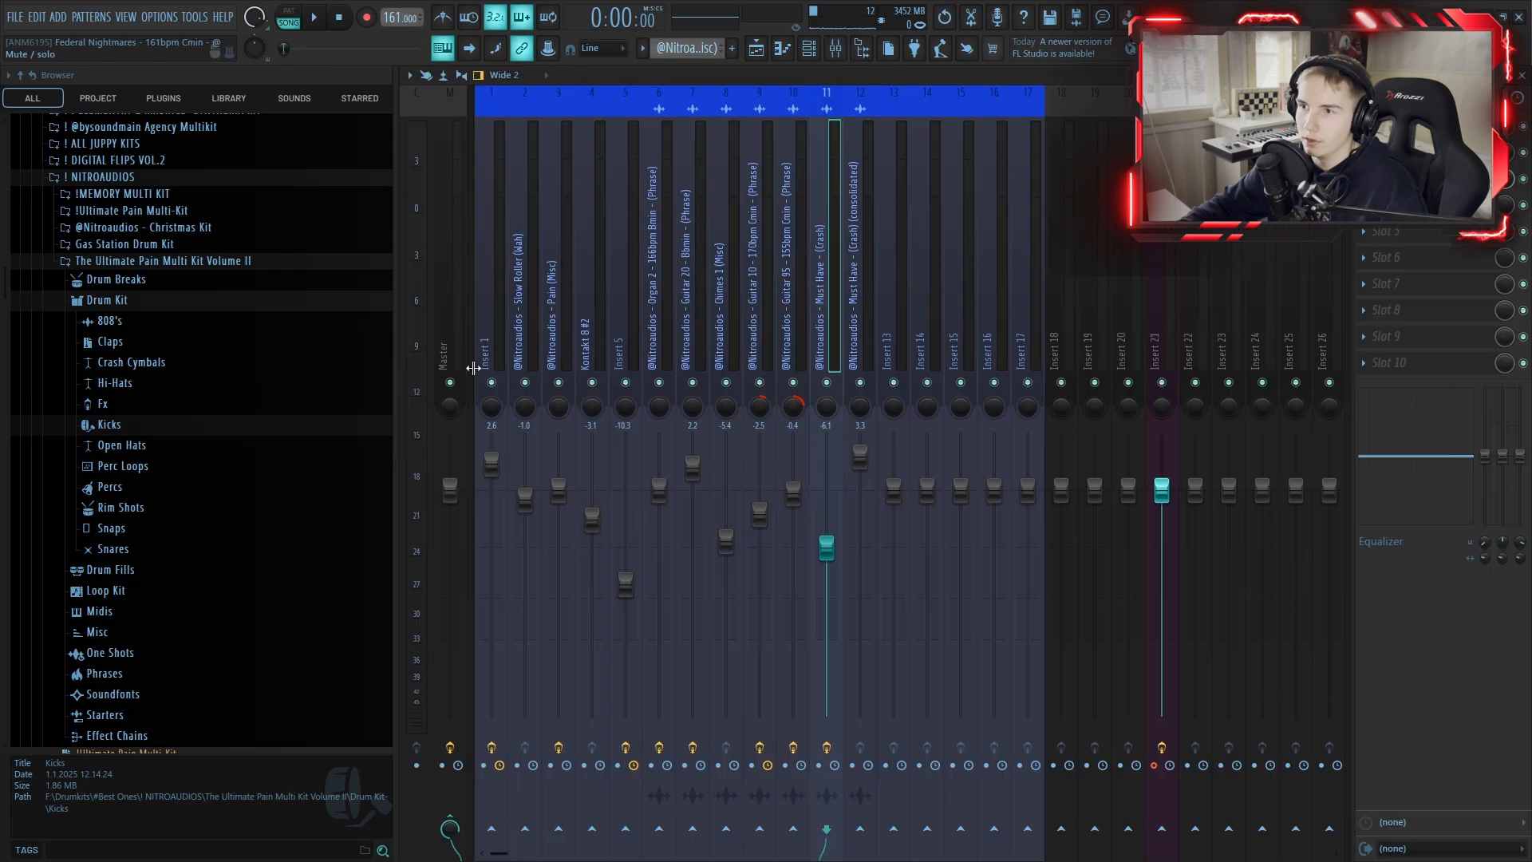
{"action": "left_click", "coordinate": [473, 367]}
{"action": "left_click", "coordinate": [412, 348]}
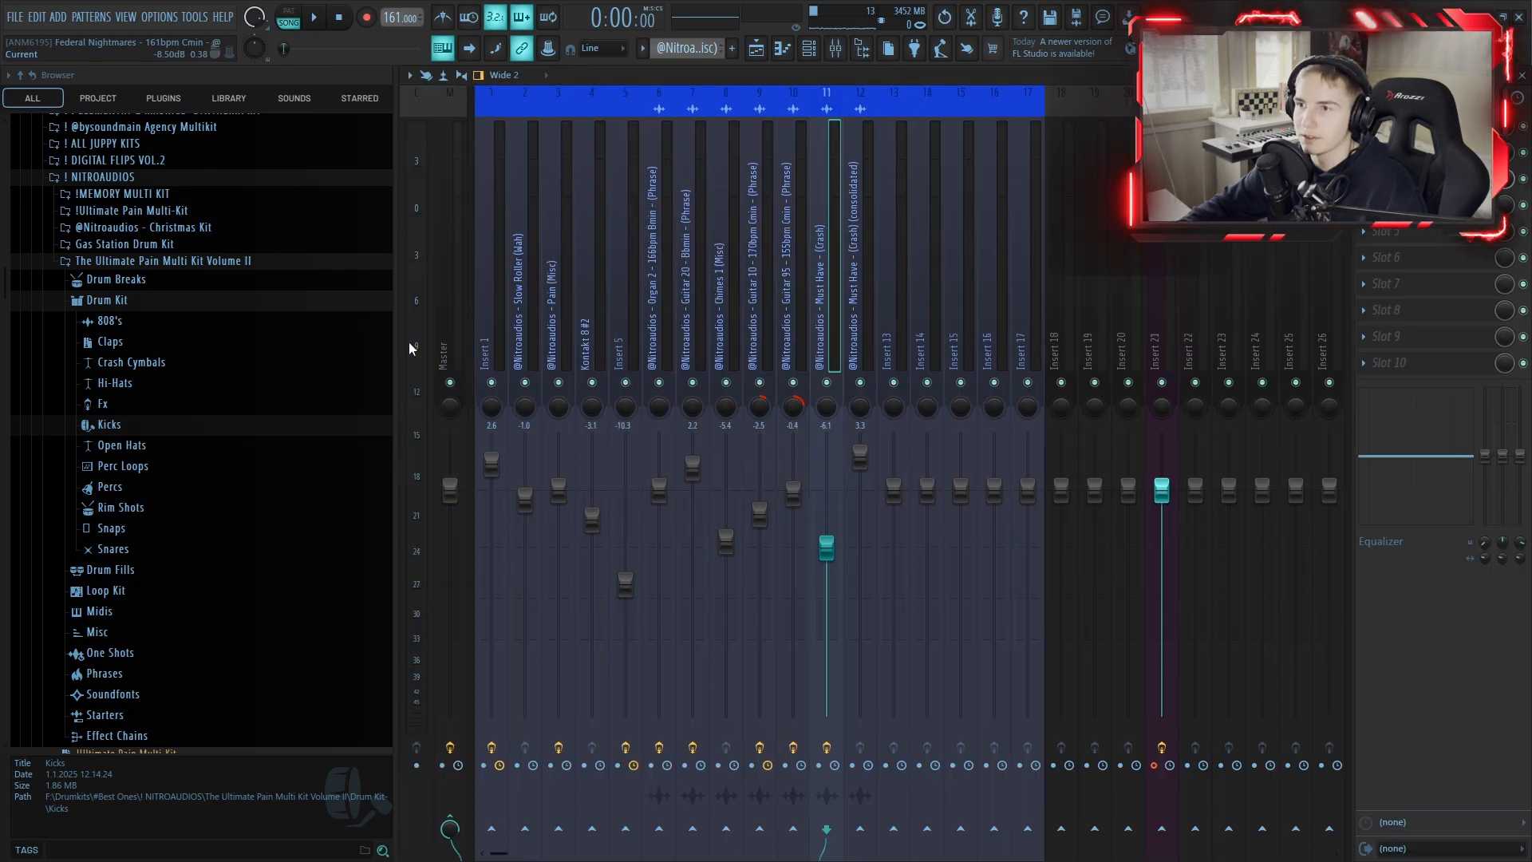
{"action": "left_click", "coordinate": [447, 348]}
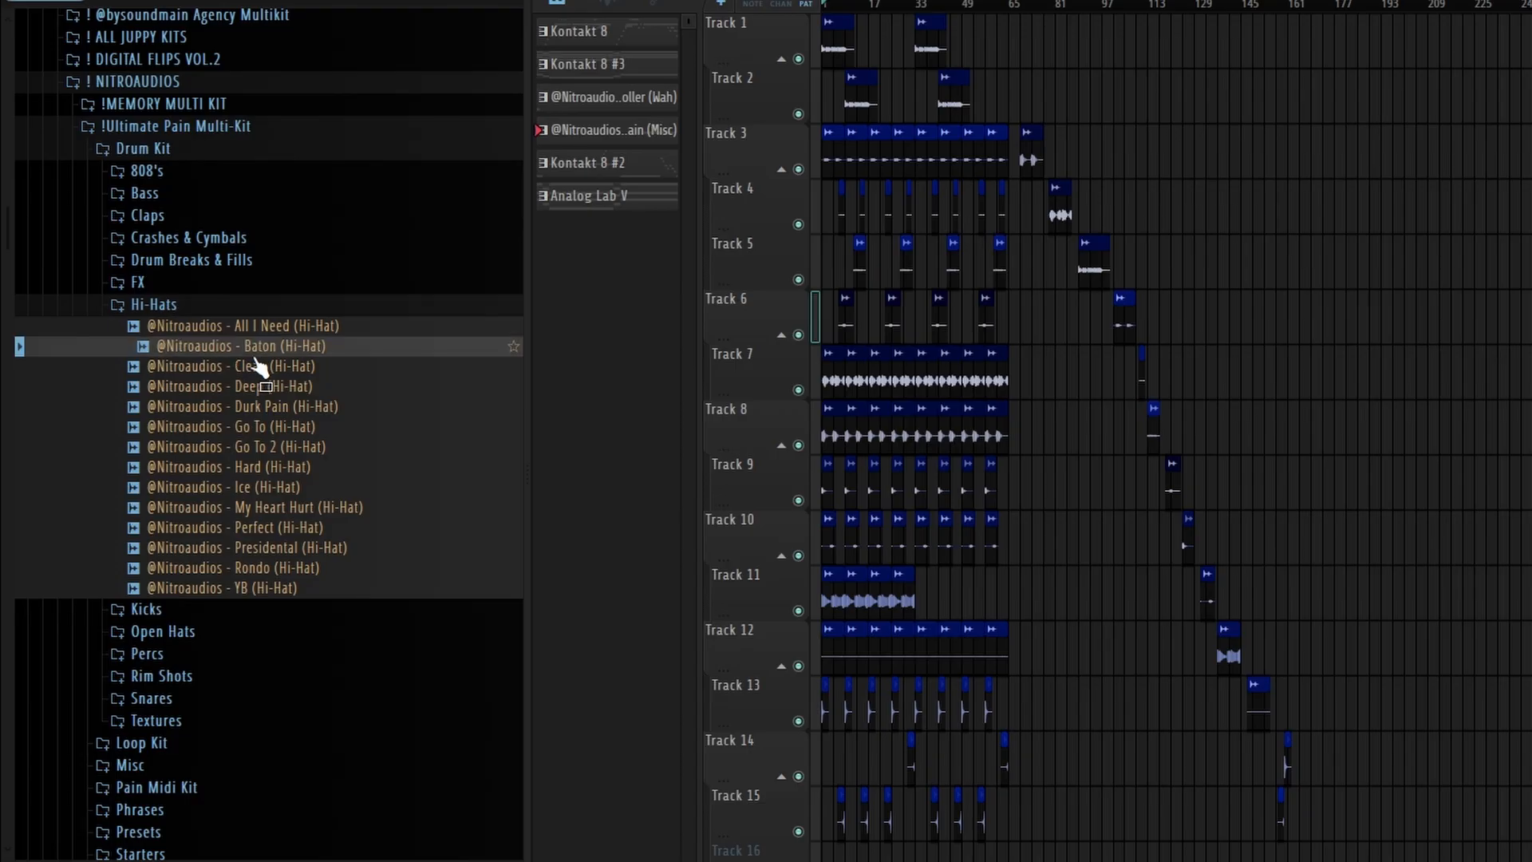
Audition the All I Need and Baton hi-hats and add Baton as a new channel in the channel rack.
{"action": "left_click", "coordinate": [294, 329]}
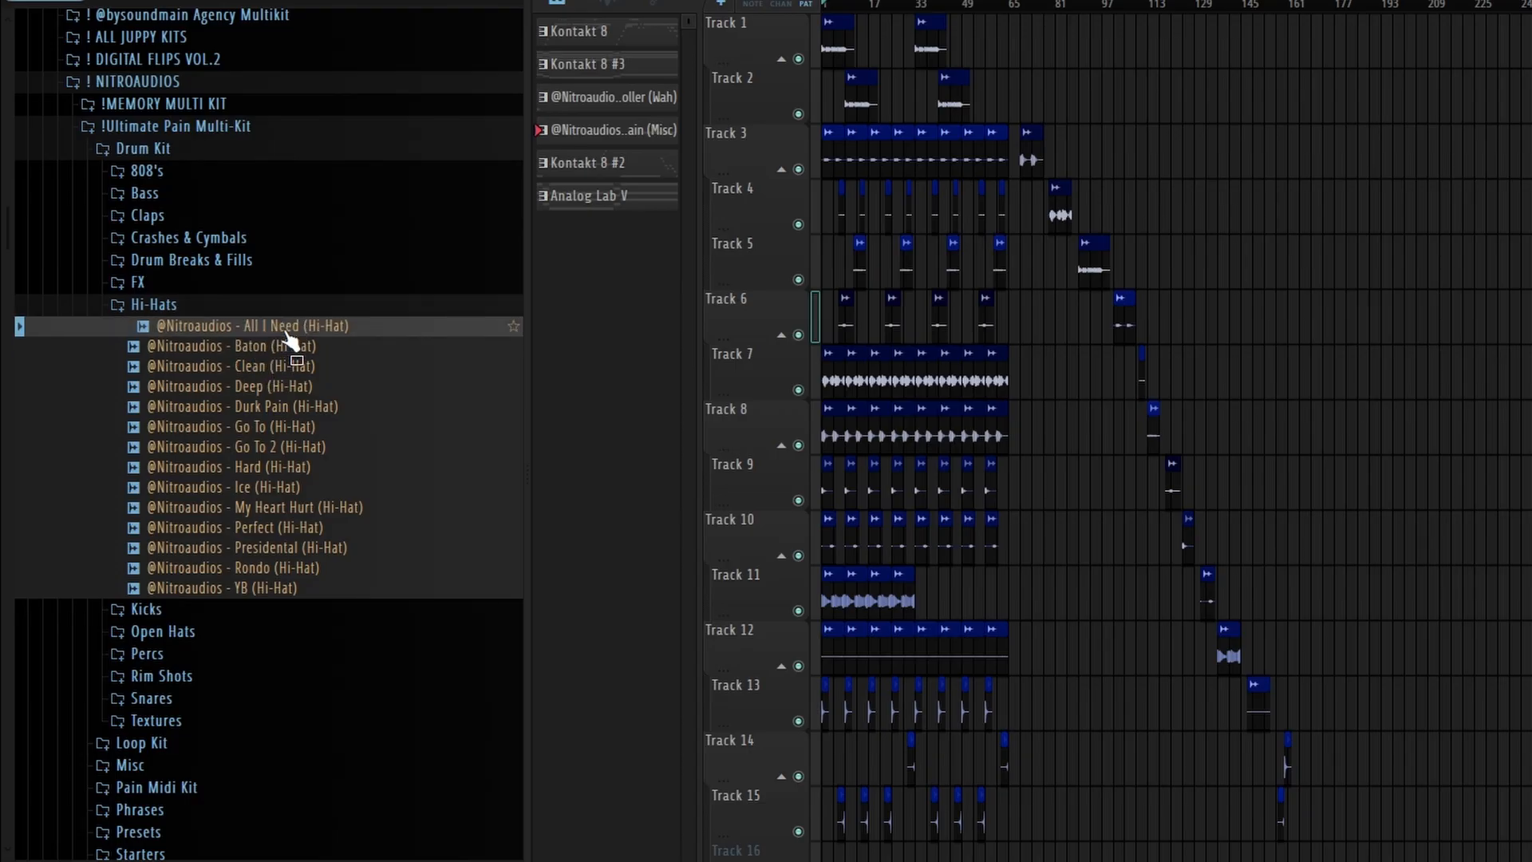
{"action": "left_click", "coordinate": [285, 348]}
{"action": "left_click_drag", "start_coordinate": [299, 329], "coordinate": [811, 56]}
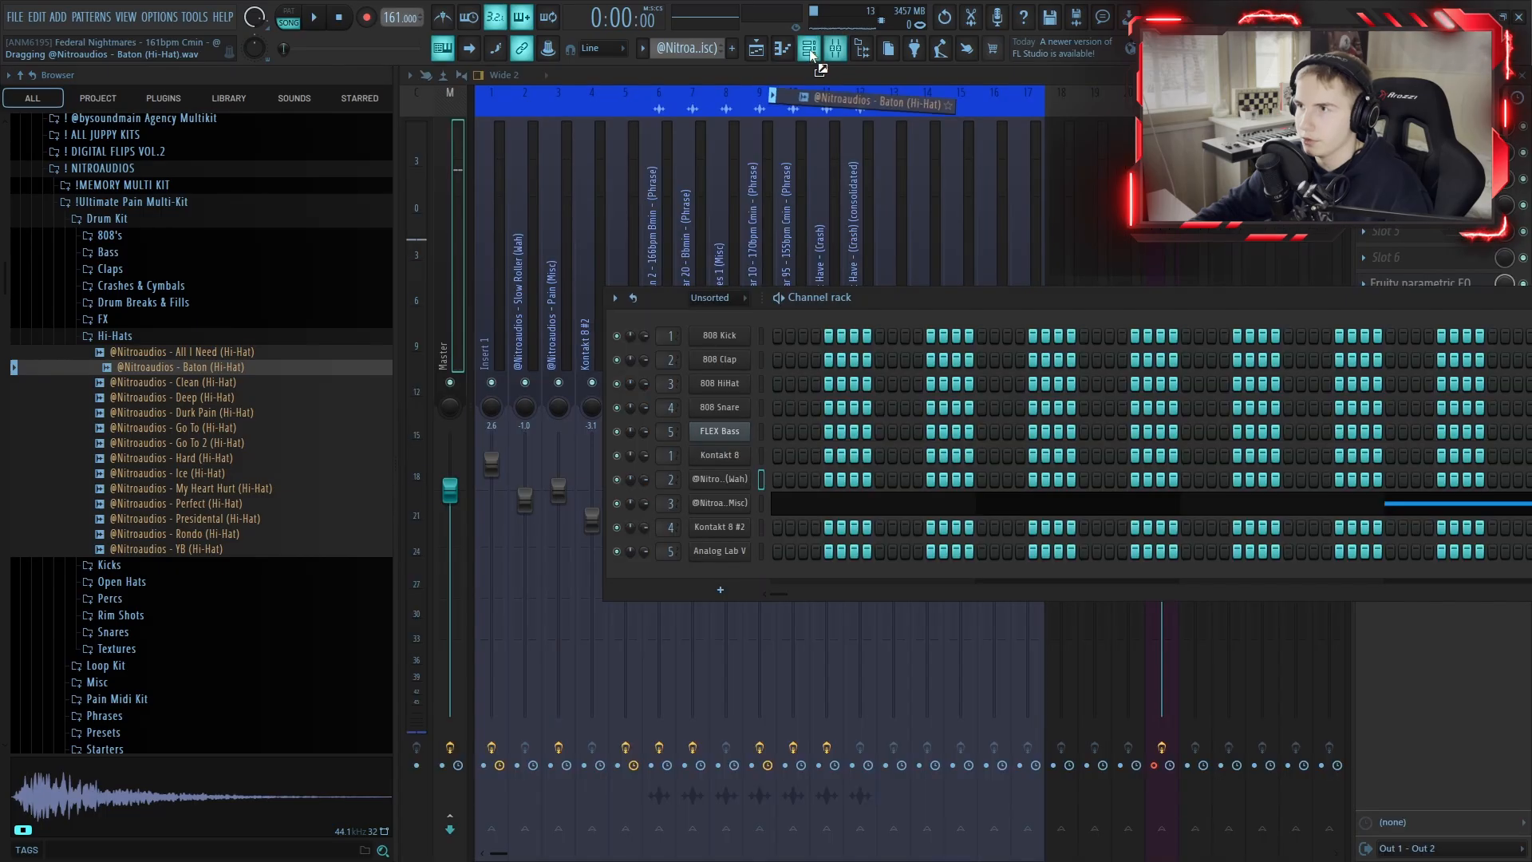
{"action": "left_click_drag", "start_coordinate": [735, 553], "coordinate": [719, 582]}
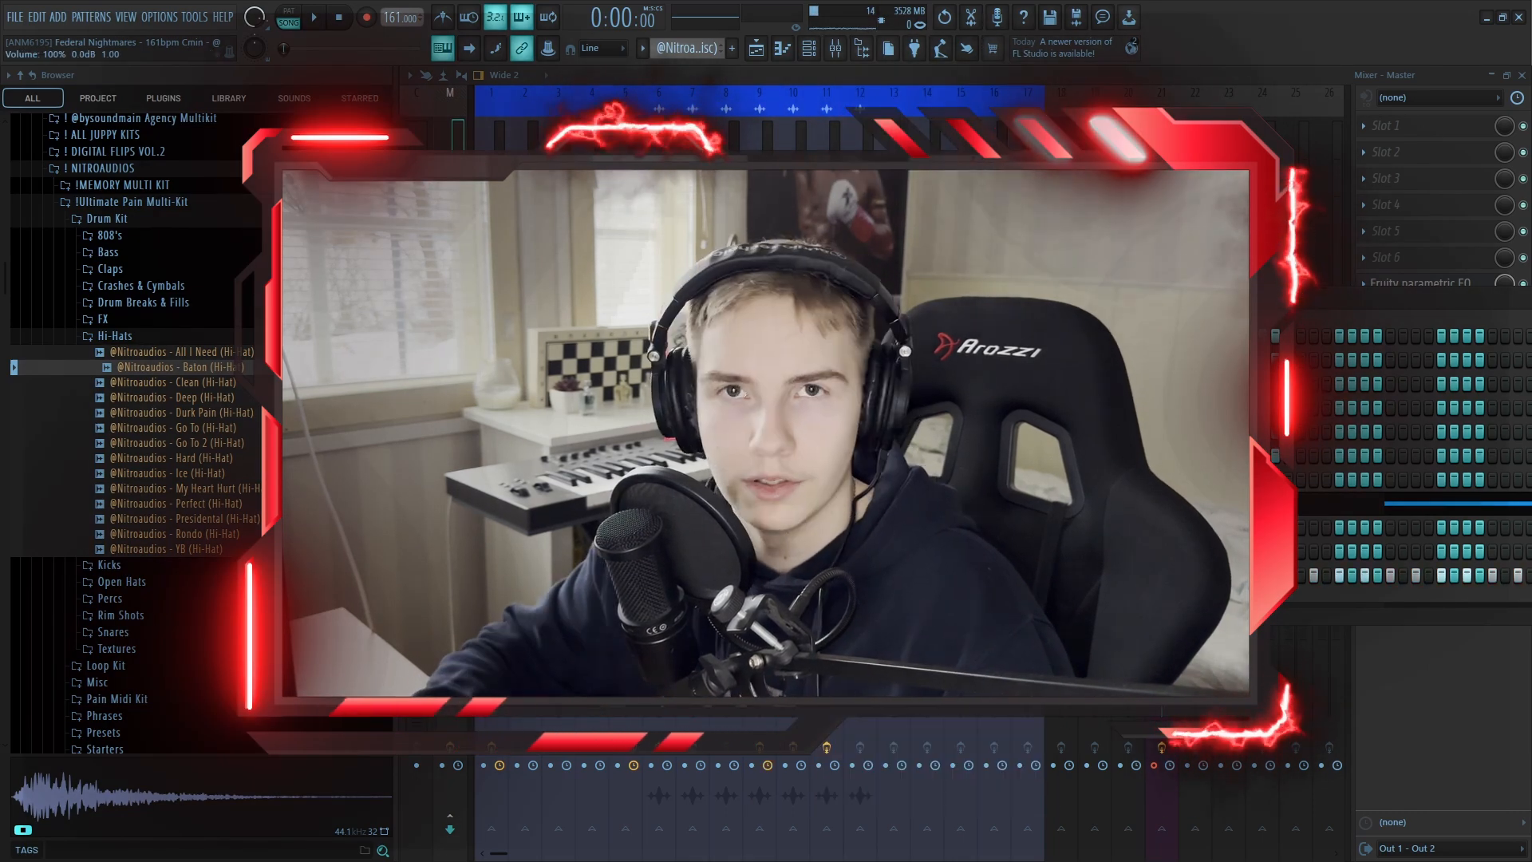
Create a new pattern named Drum Kit and fill the Baton hi-hat on every second step.
{"action": "left_click", "coordinate": [732, 48]}
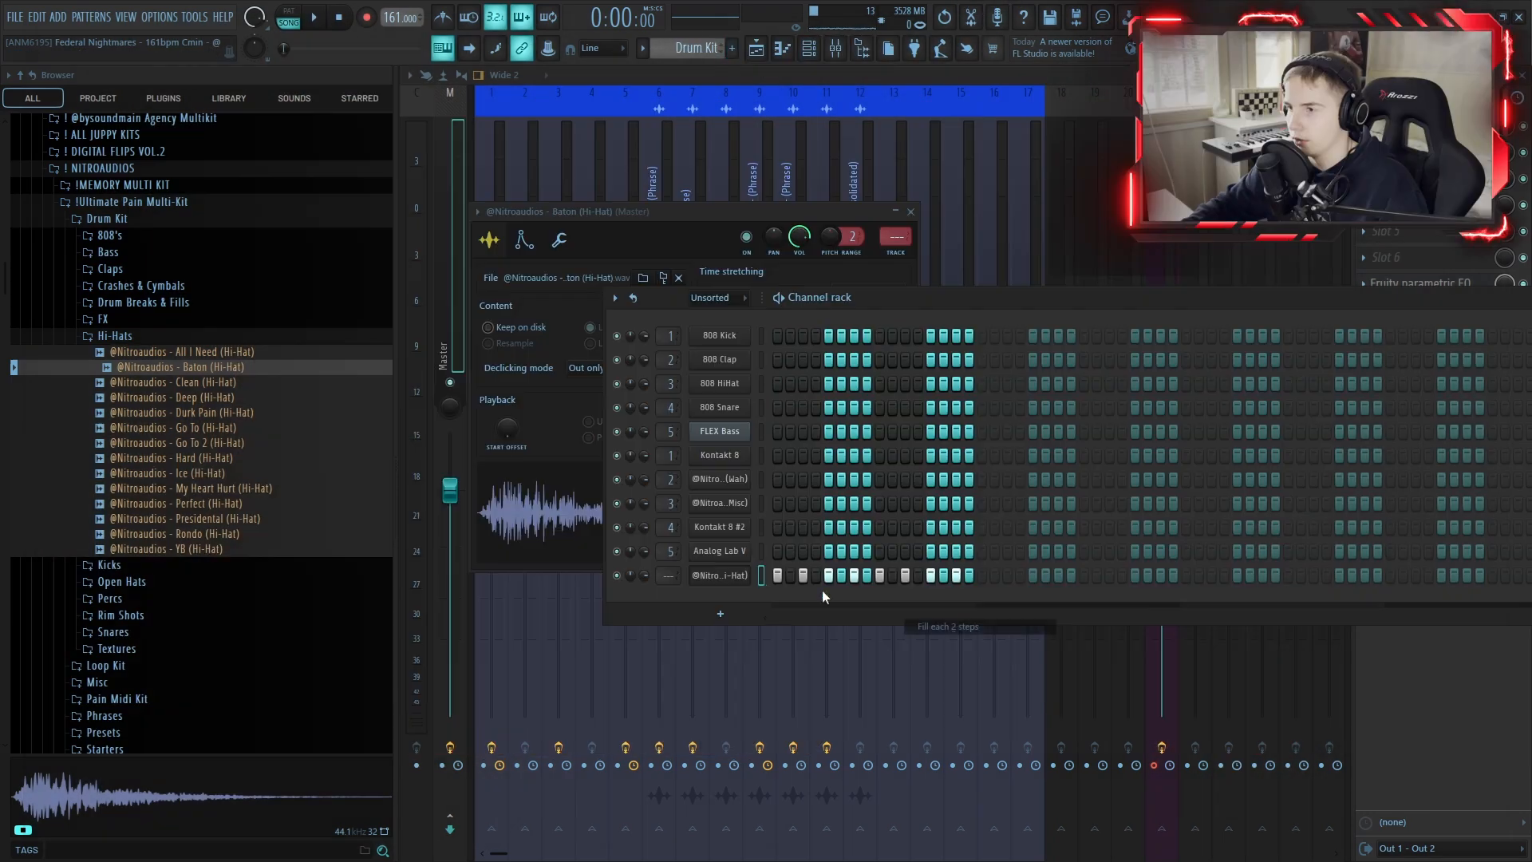
{"action": "left_click", "coordinate": [720, 574]}
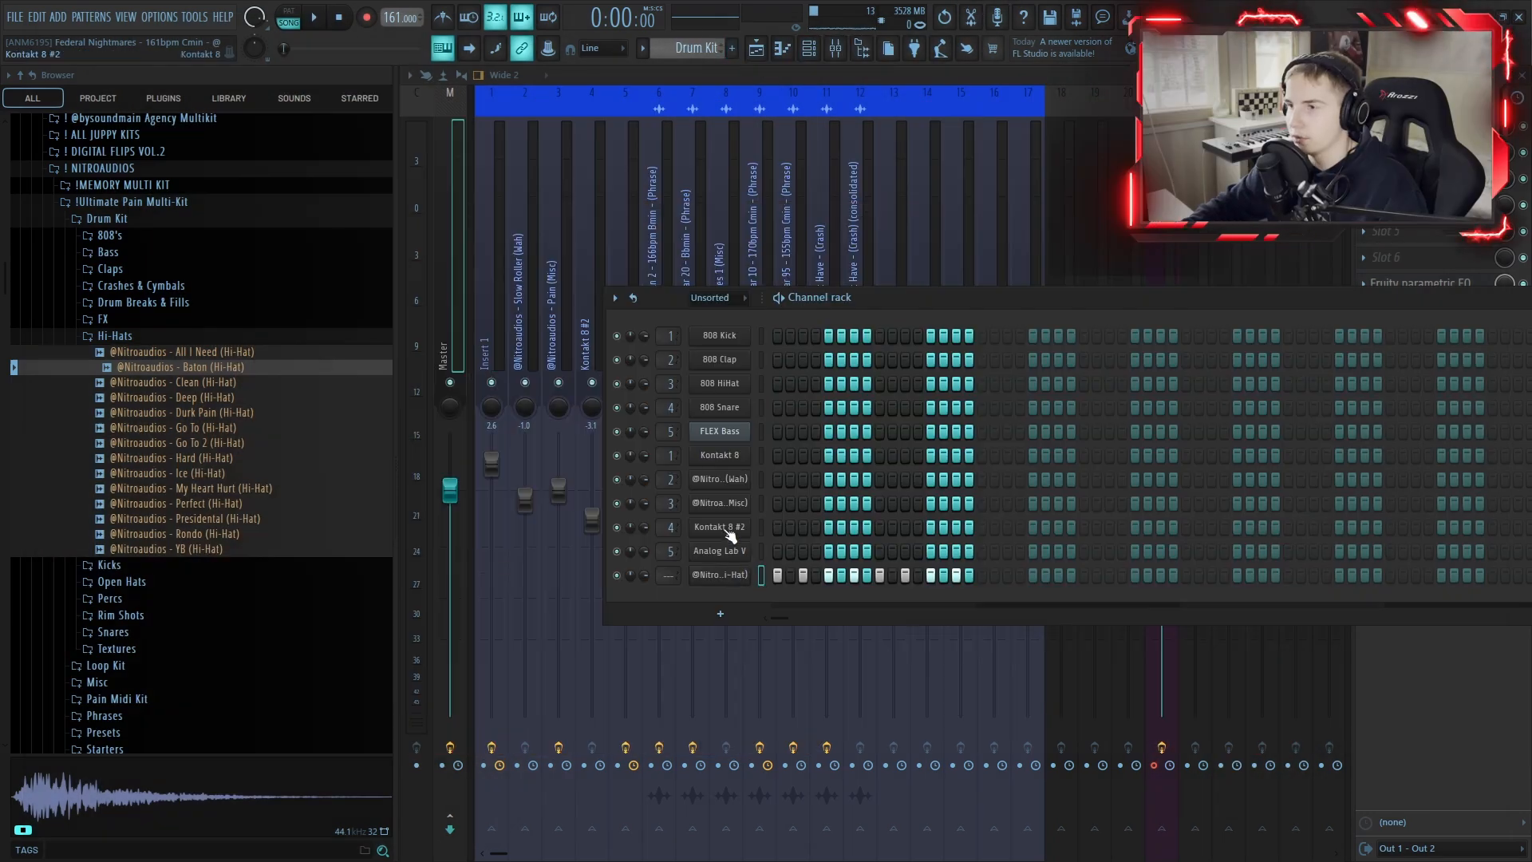
{"action": "left_click", "coordinate": [720, 576]}
Open the Baton hi-hat in the piano roll and repeat its notes up to bar 9.
{"action": "right_click", "coordinate": [716, 579]}
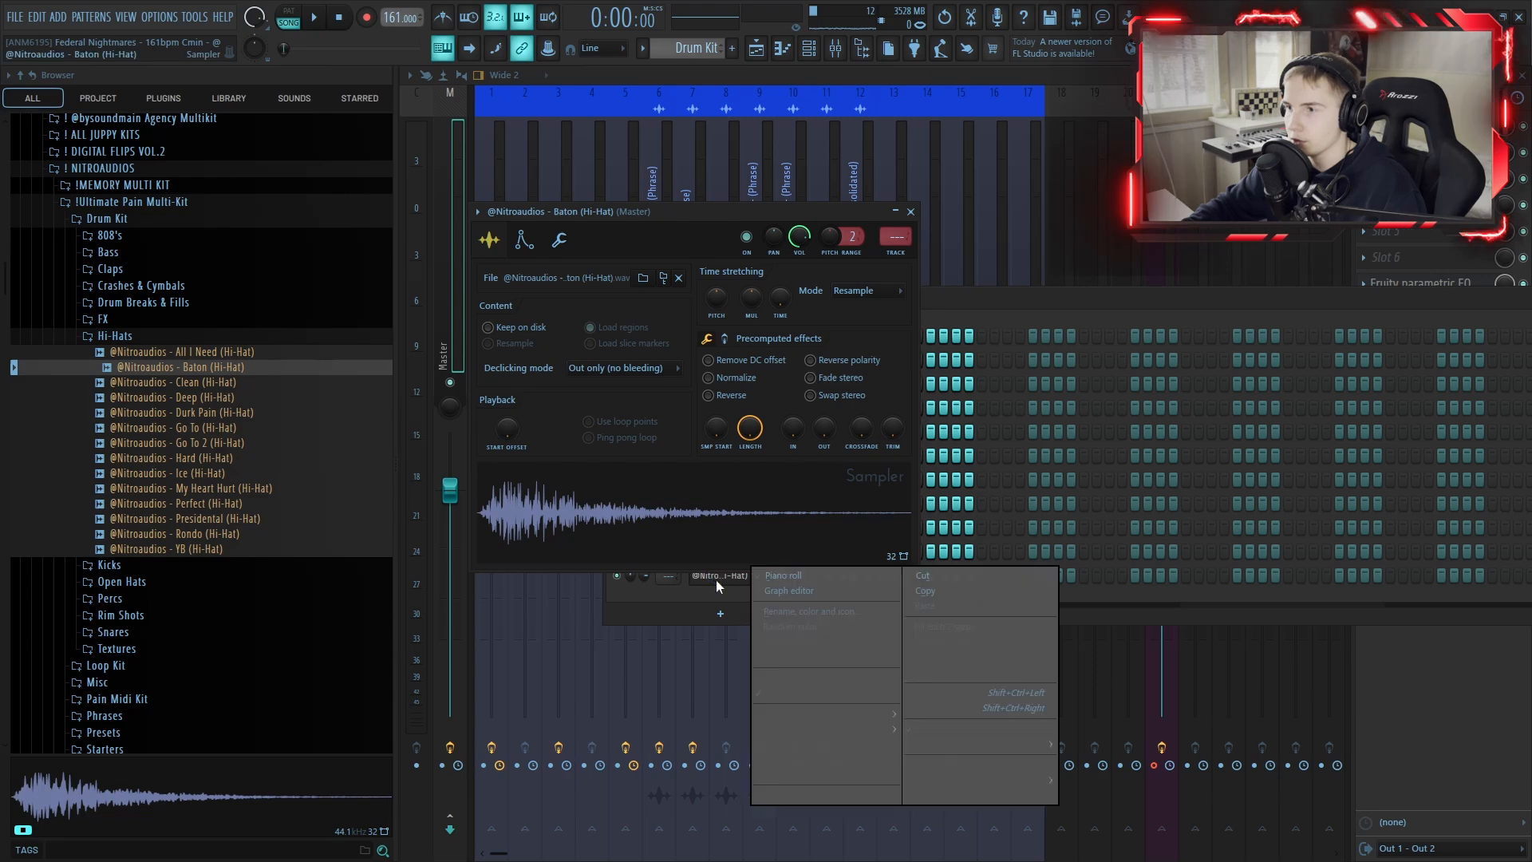
{"action": "left_click", "coordinate": [787, 574]}
{"action": "key", "text": "ctrl+b"}
{"action": "key", "text": "ctrl+b"}
{"action": "key", "text": "ctrl+b"}
{"action": "key", "text": "ctrl+b"}
{"action": "key", "text": "ctrl+b"}
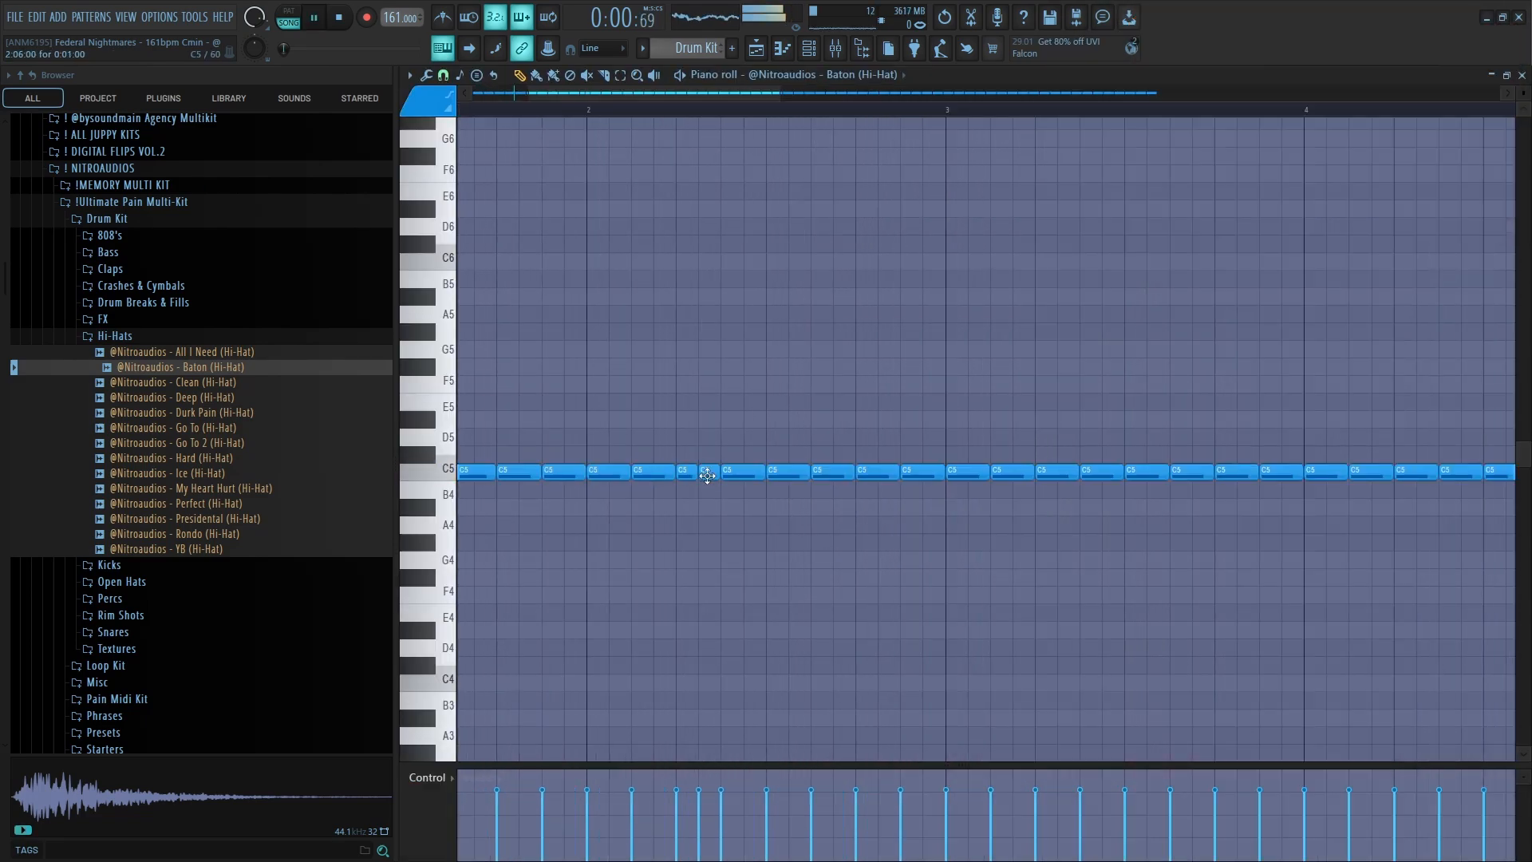
Add a fast C5 hi-hat roll in bar 2 and play it back.
{"action": "scroll", "coordinate": [711, 518], "scroll_direction": "down", "scroll_amount": 4}
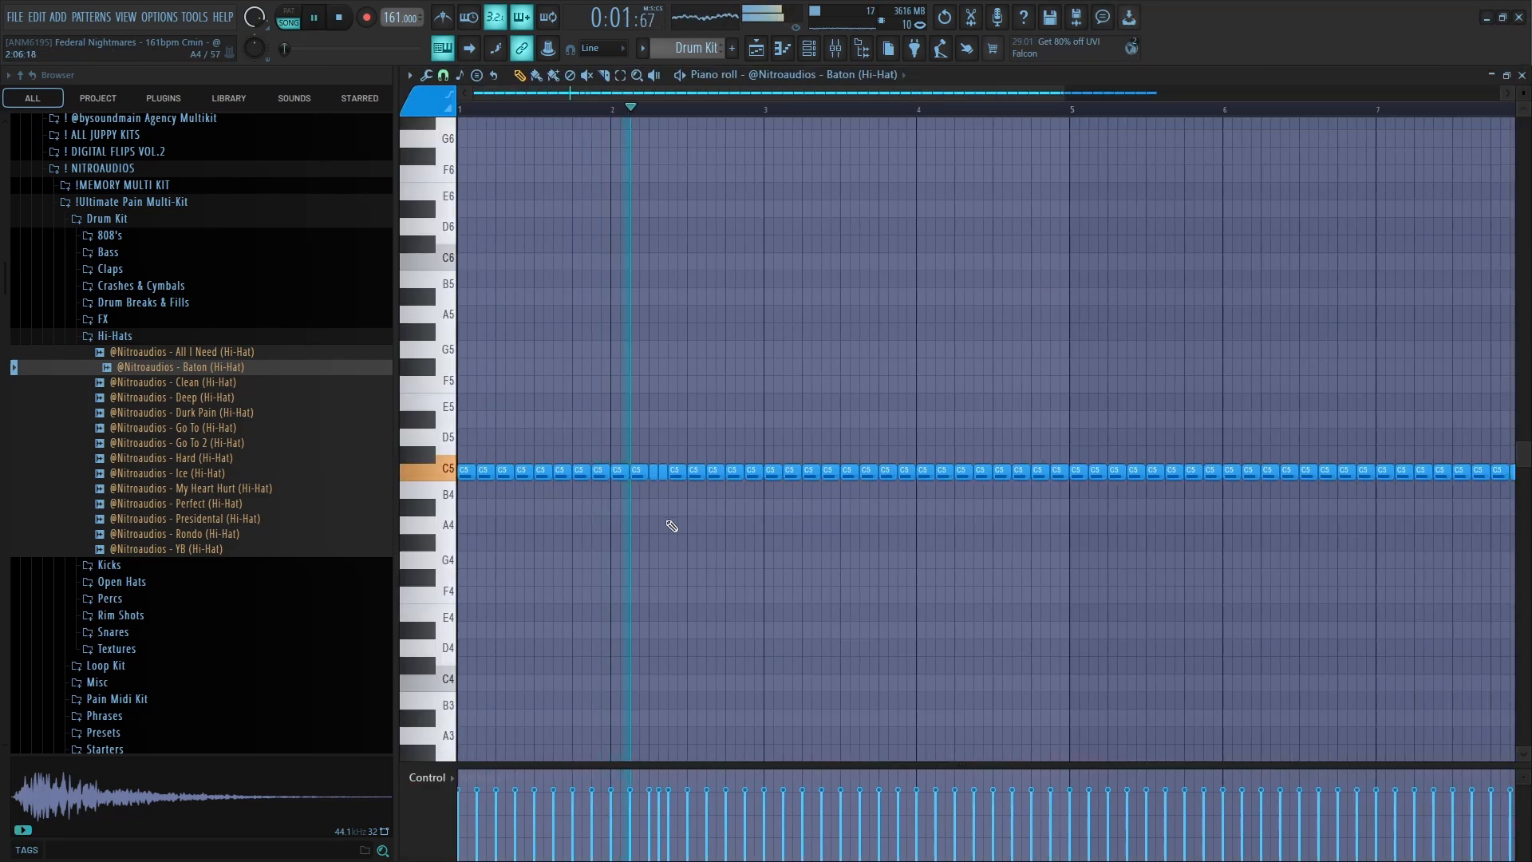
{"action": "scroll", "coordinate": [714, 520], "scroll_direction": "up", "scroll_amount": 2}
{"action": "scroll", "coordinate": [686, 514], "scroll_direction": "down", "scroll_amount": 3}
{"action": "scroll", "coordinate": [617, 494], "scroll_direction": "up", "scroll_amount": 3}
{"action": "scroll", "coordinate": [616, 494], "scroll_direction": "up", "scroll_amount": 1}
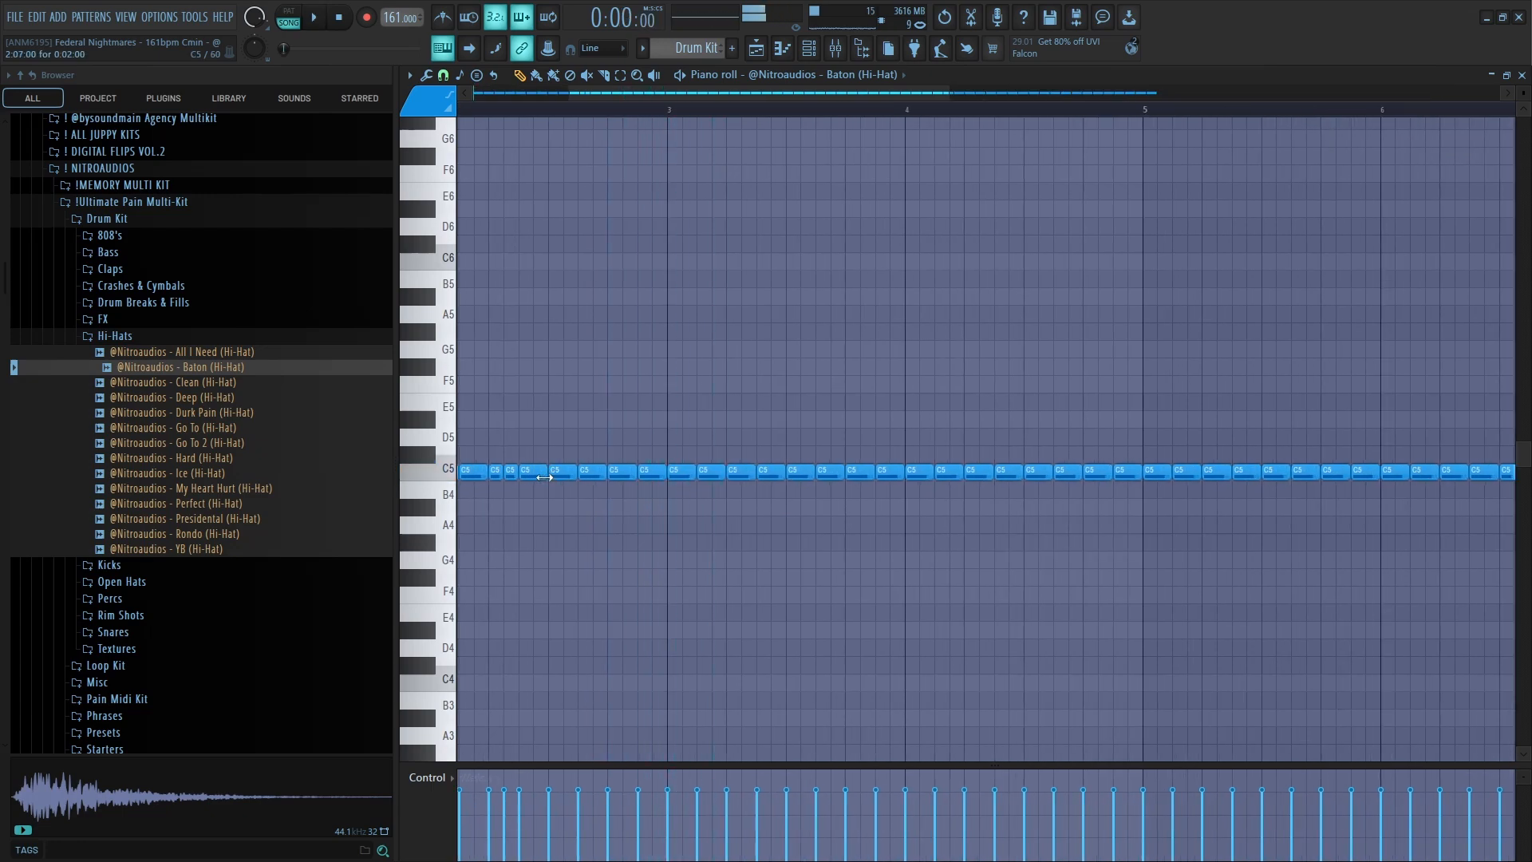
{"action": "scroll", "coordinate": [555, 534], "scroll_direction": "down", "scroll_amount": 3}
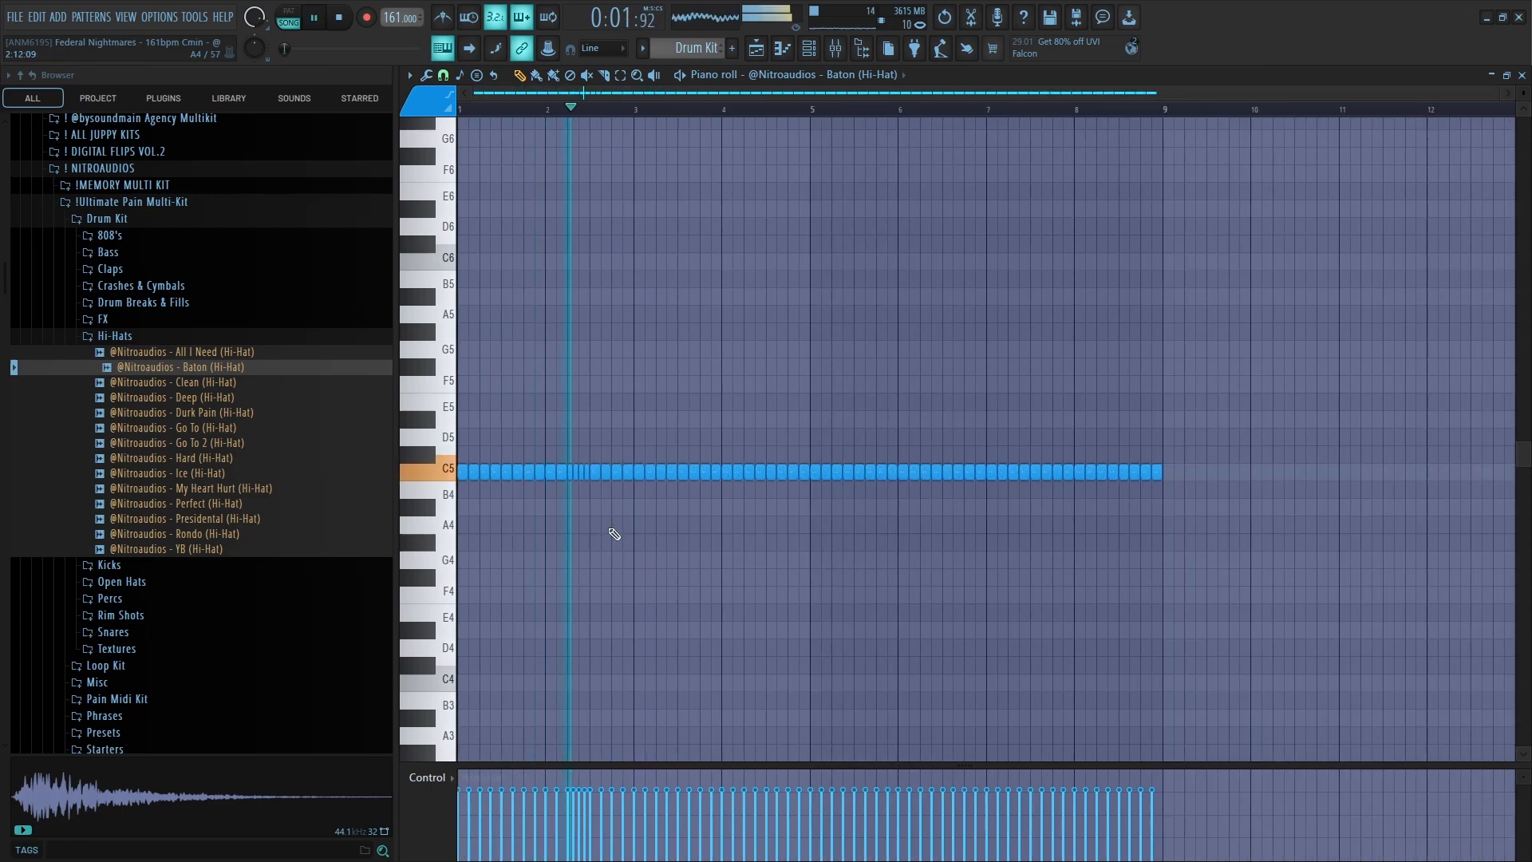
Add short A#4 hi-hat notes in bar 4 below the C5 line and play them back.
{"action": "scroll", "coordinate": [742, 523], "scroll_direction": "up", "scroll_amount": 5}
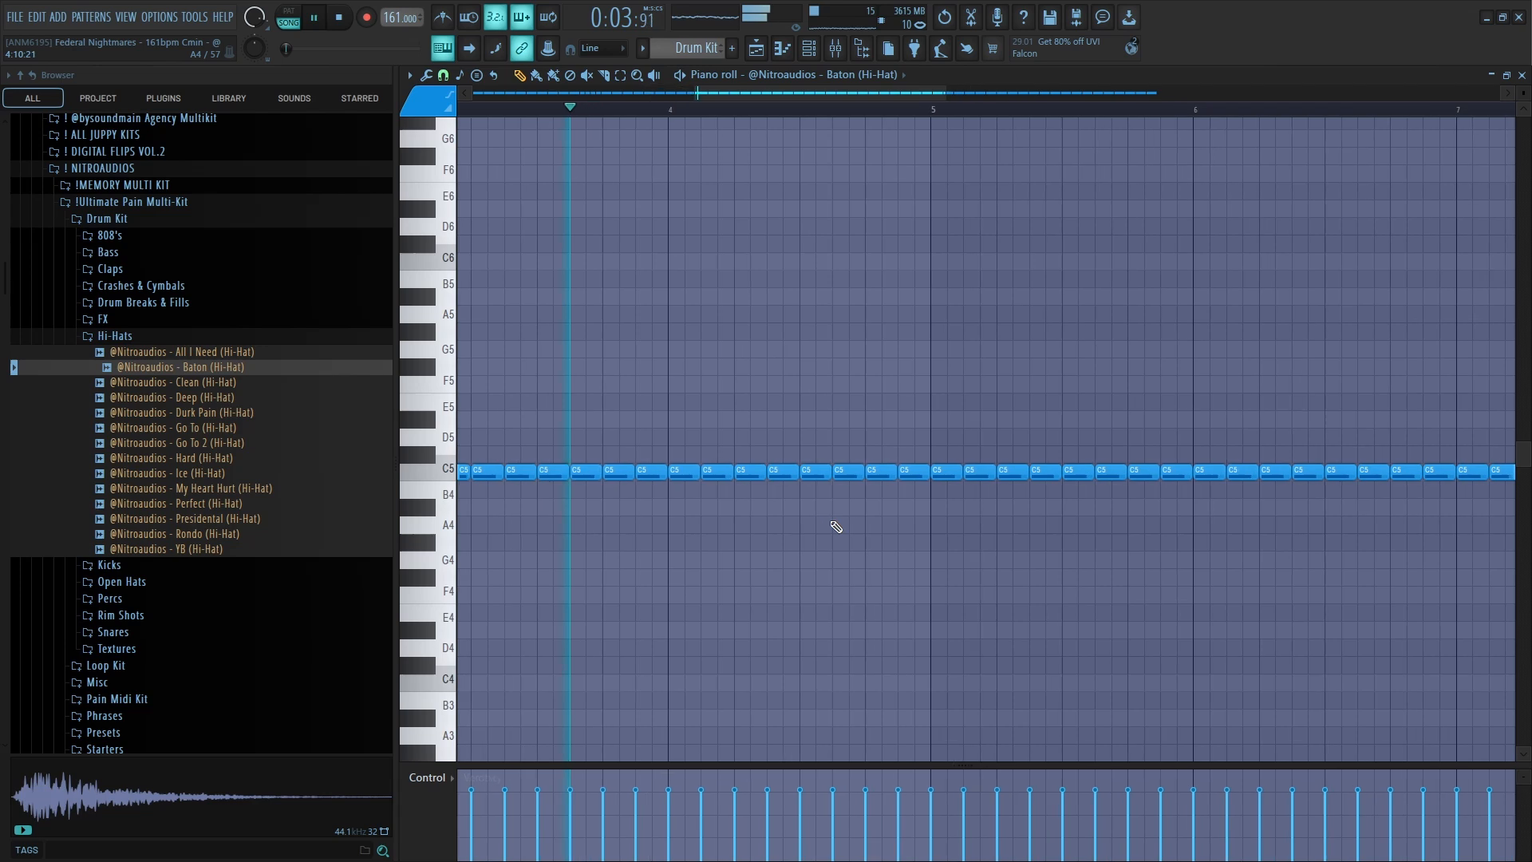
{"action": "left_click", "coordinate": [701, 509]}
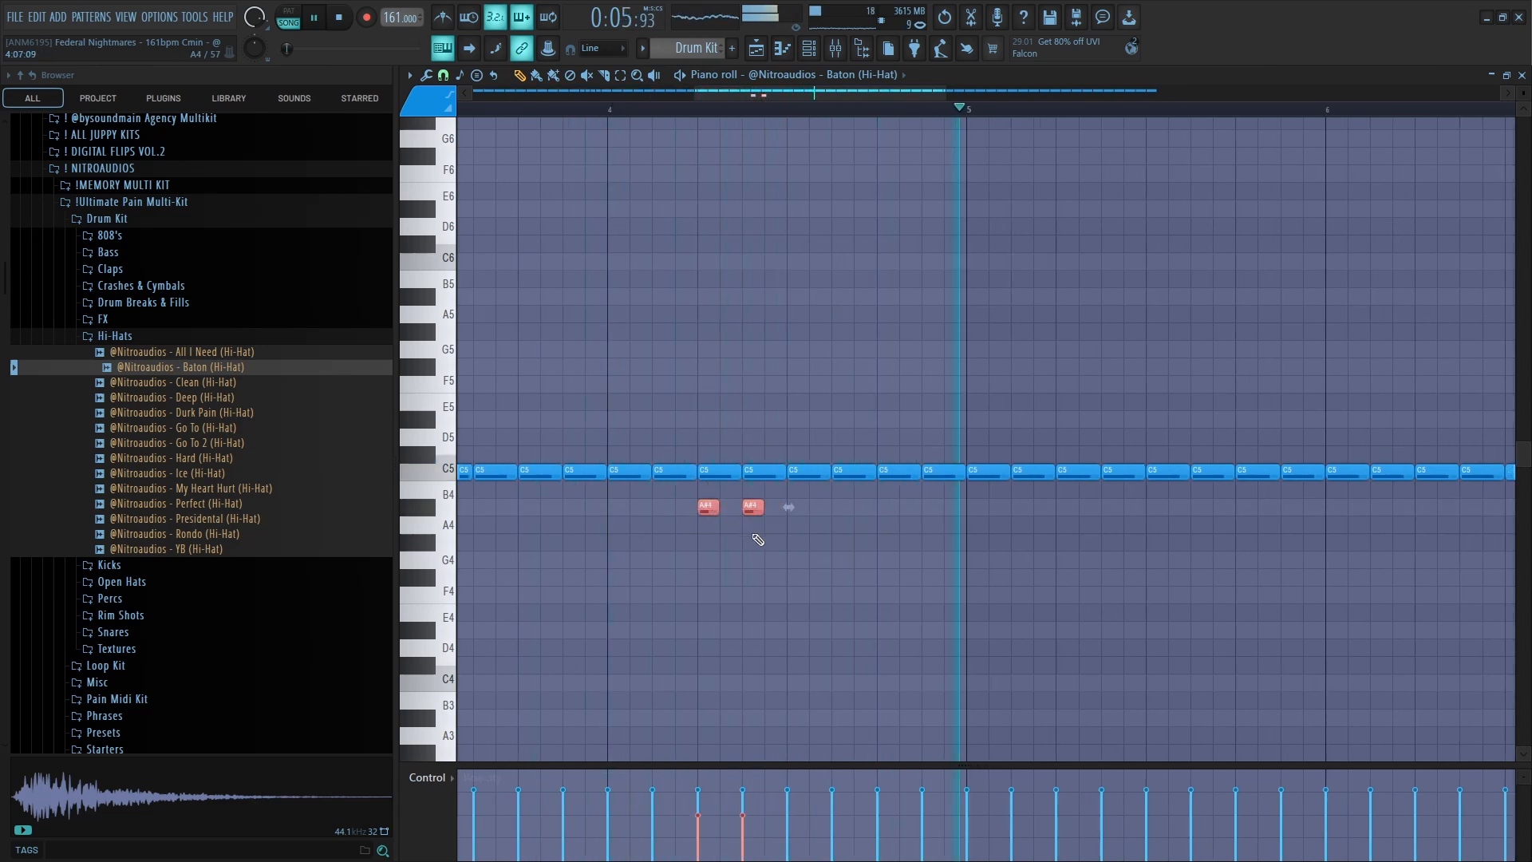
{"action": "left_click", "coordinate": [534, 105]}
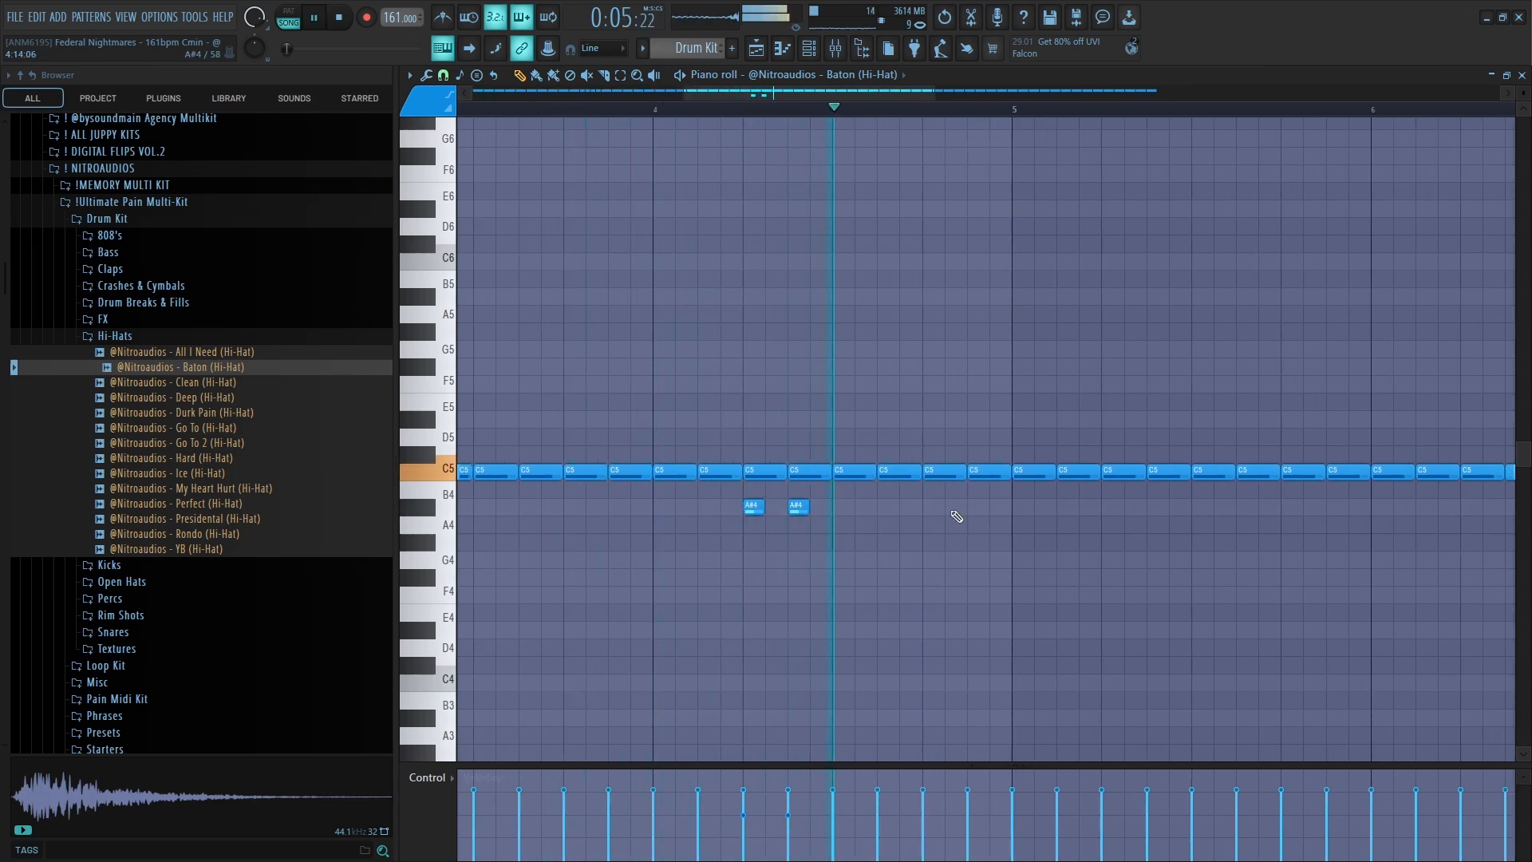
Delete the hi-hat notes from bar 5 onward and duplicate the first four bars in their place.
{"action": "scroll", "coordinate": [960, 527], "scroll_direction": "down", "scroll_amount": 5}
{"action": "left_click_drag", "start_coordinate": [1165, 455], "coordinate": [815, 515]}
{"action": "key", "text": "Delete"}
{"action": "left_click_drag", "start_coordinate": [902, 379], "coordinate": [178, 656]}
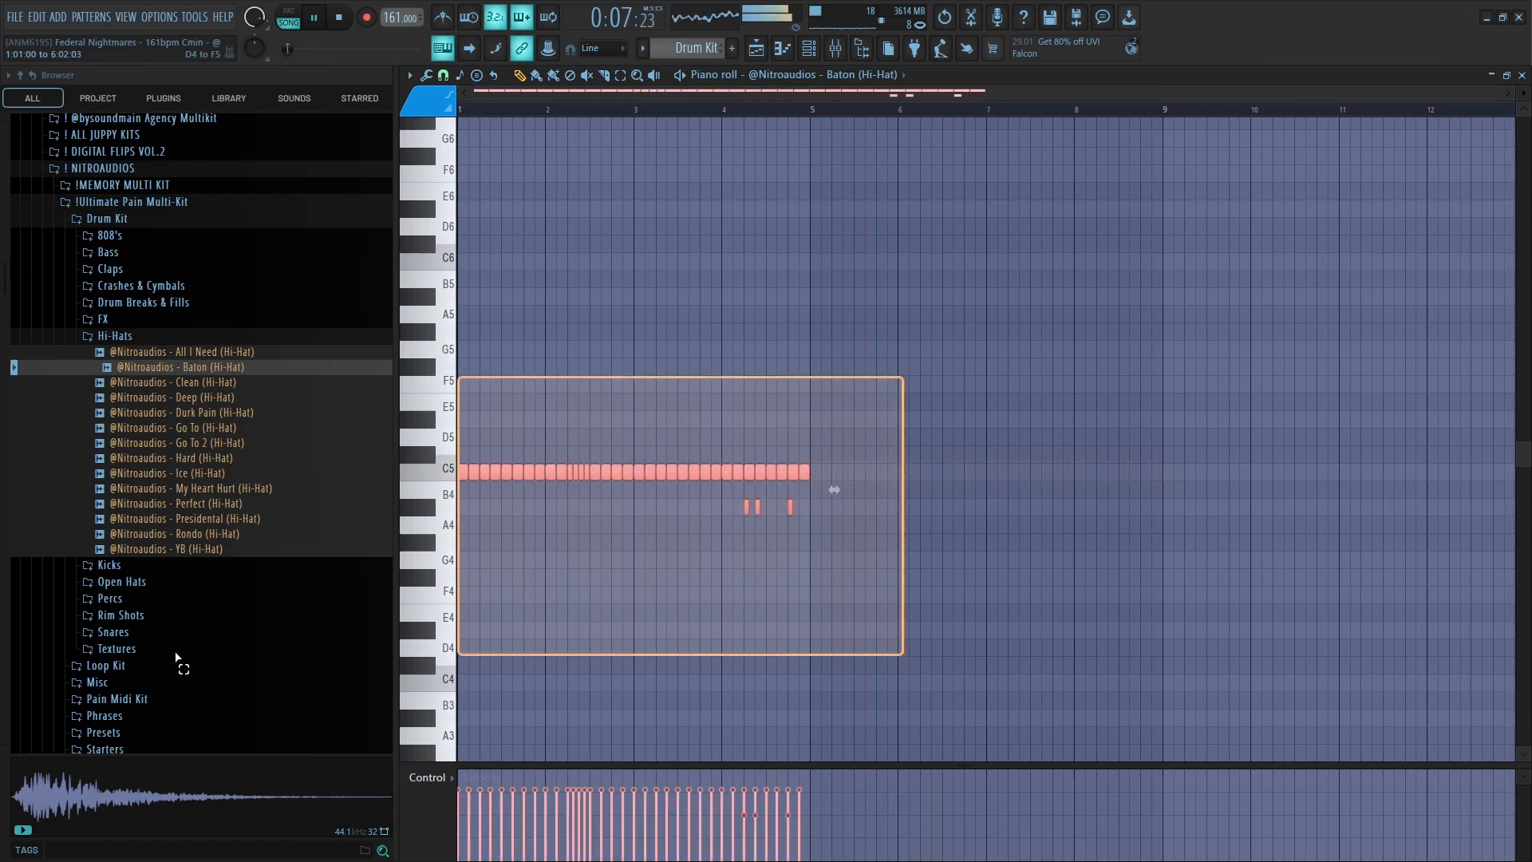
{"action": "key", "text": "ctrl+b"}
{"action": "key", "text": "ctrl+d"}
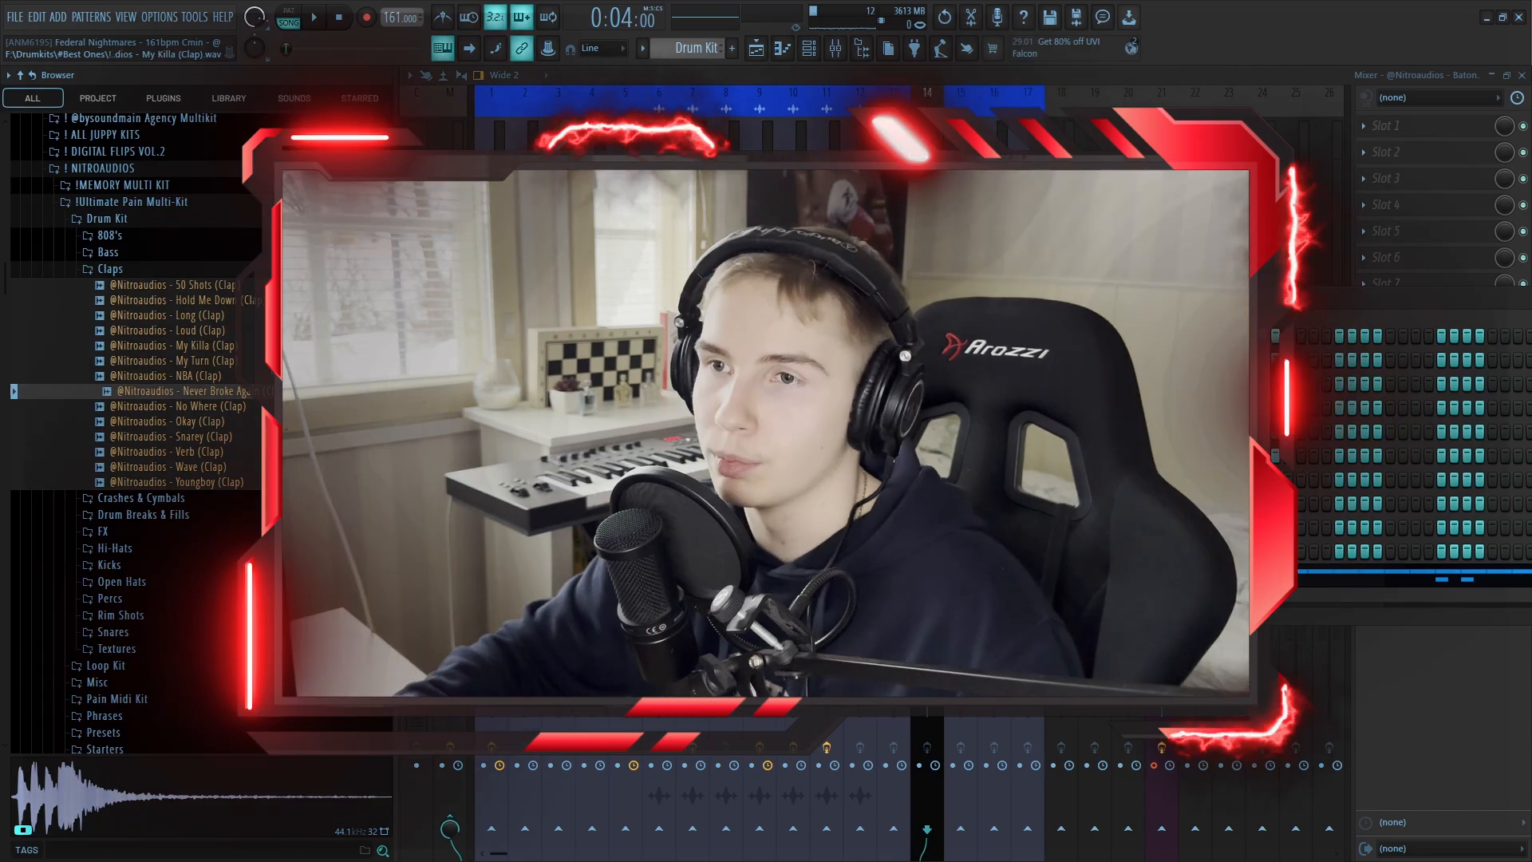
Audition the My Killa, NBA and My Turn claps and add NBA as a new channel in the channel rack.
{"action": "left_click", "coordinate": [220, 347]}
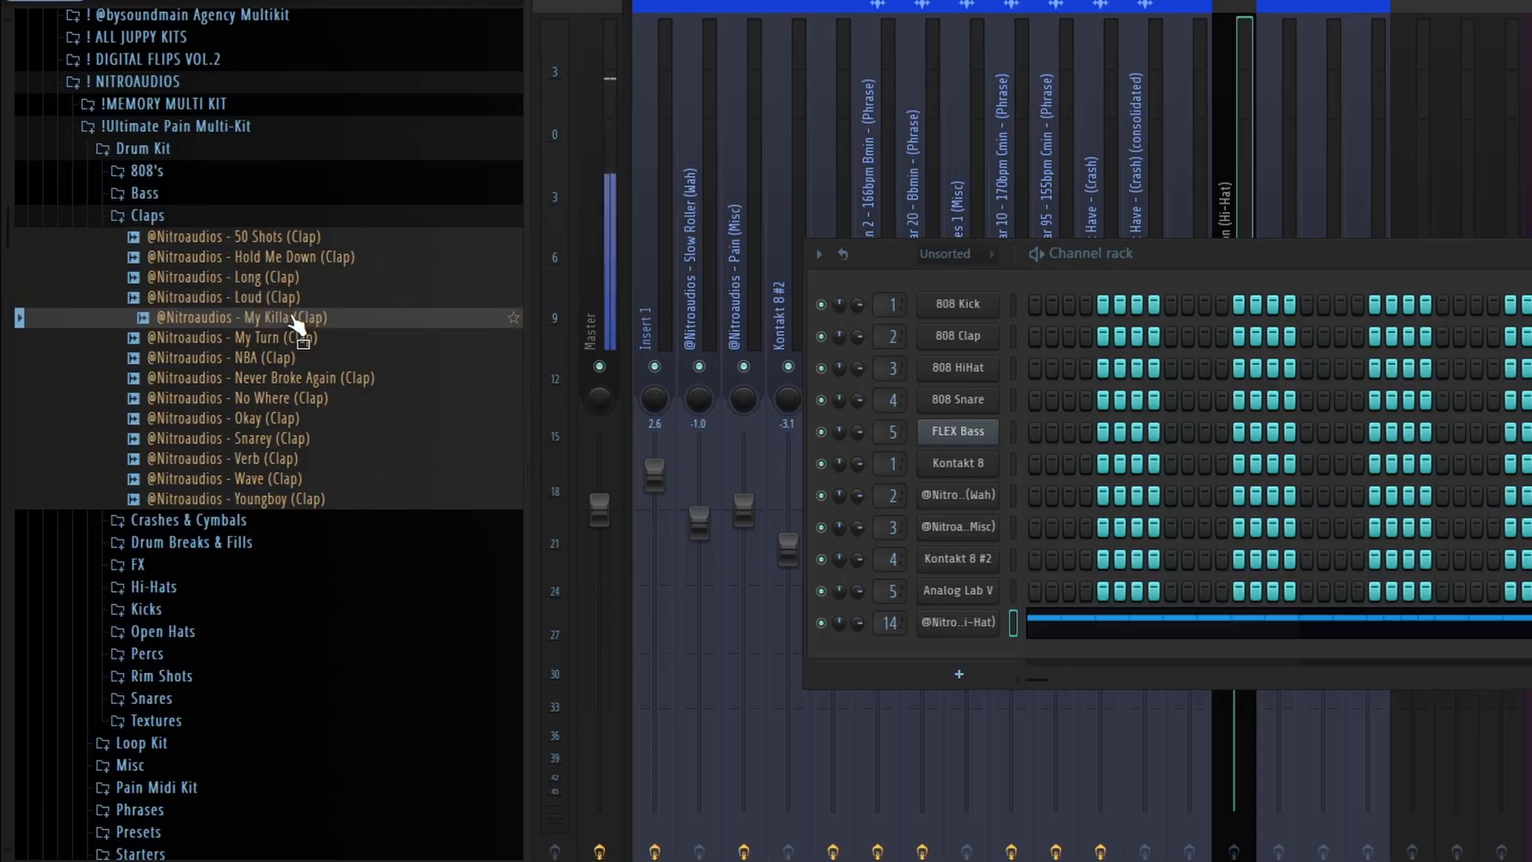
{"action": "left_click", "coordinate": [289, 359]}
{"action": "left_click", "coordinate": [292, 339]}
{"action": "left_click_drag", "start_coordinate": [286, 362], "coordinate": [972, 657]}
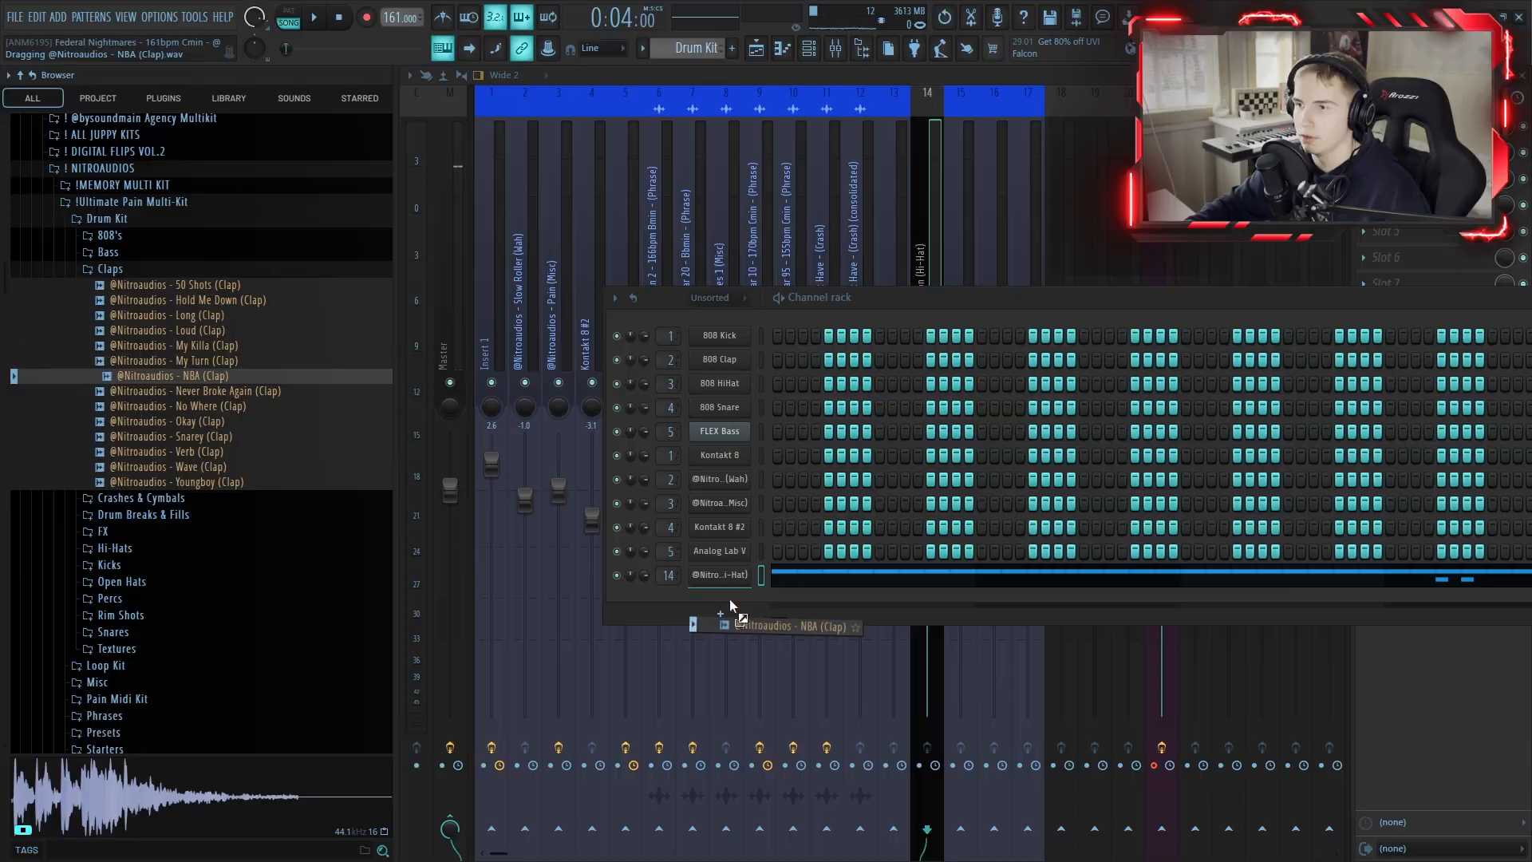
{"action": "left_click_drag", "start_coordinate": [730, 598], "coordinate": [730, 600]}
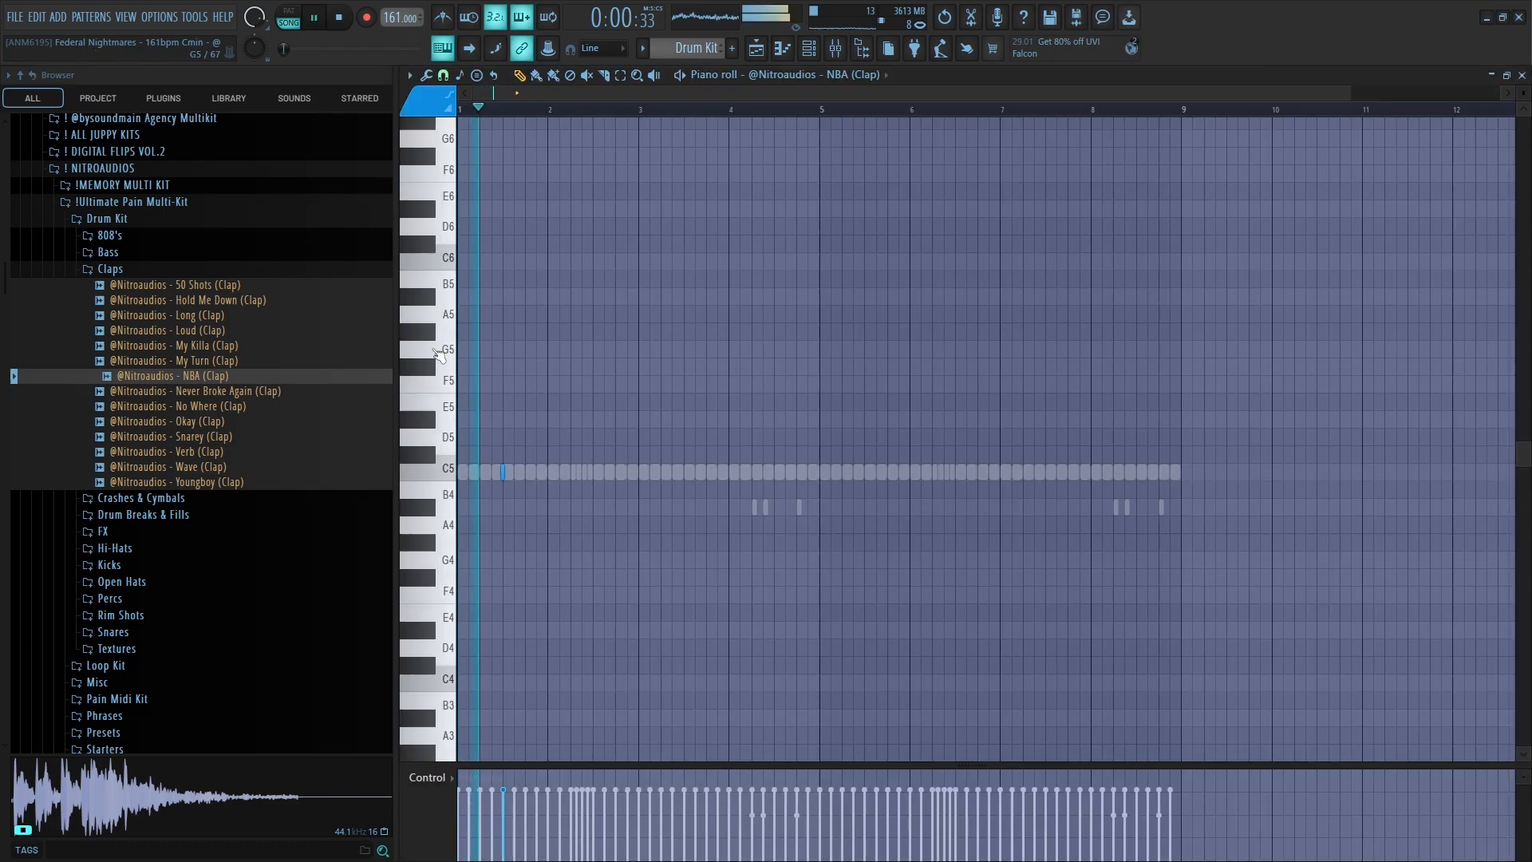
Select bar 1 of the NBA clap's piano roll and repeat its C5 hit in every bar up to bar 9.
{"action": "left_click_drag", "start_coordinate": [644, 109], "coordinate": [334, 147]}
{"action": "scroll", "coordinate": [946, 455], "scroll_direction": "down", "scroll_amount": 3}
{"action": "key", "text": "ctrl+b"}
{"action": "key", "text": "ctrl+b"}
{"action": "key", "text": "ctrl+b"}
{"action": "key", "text": "ctrl+b"}
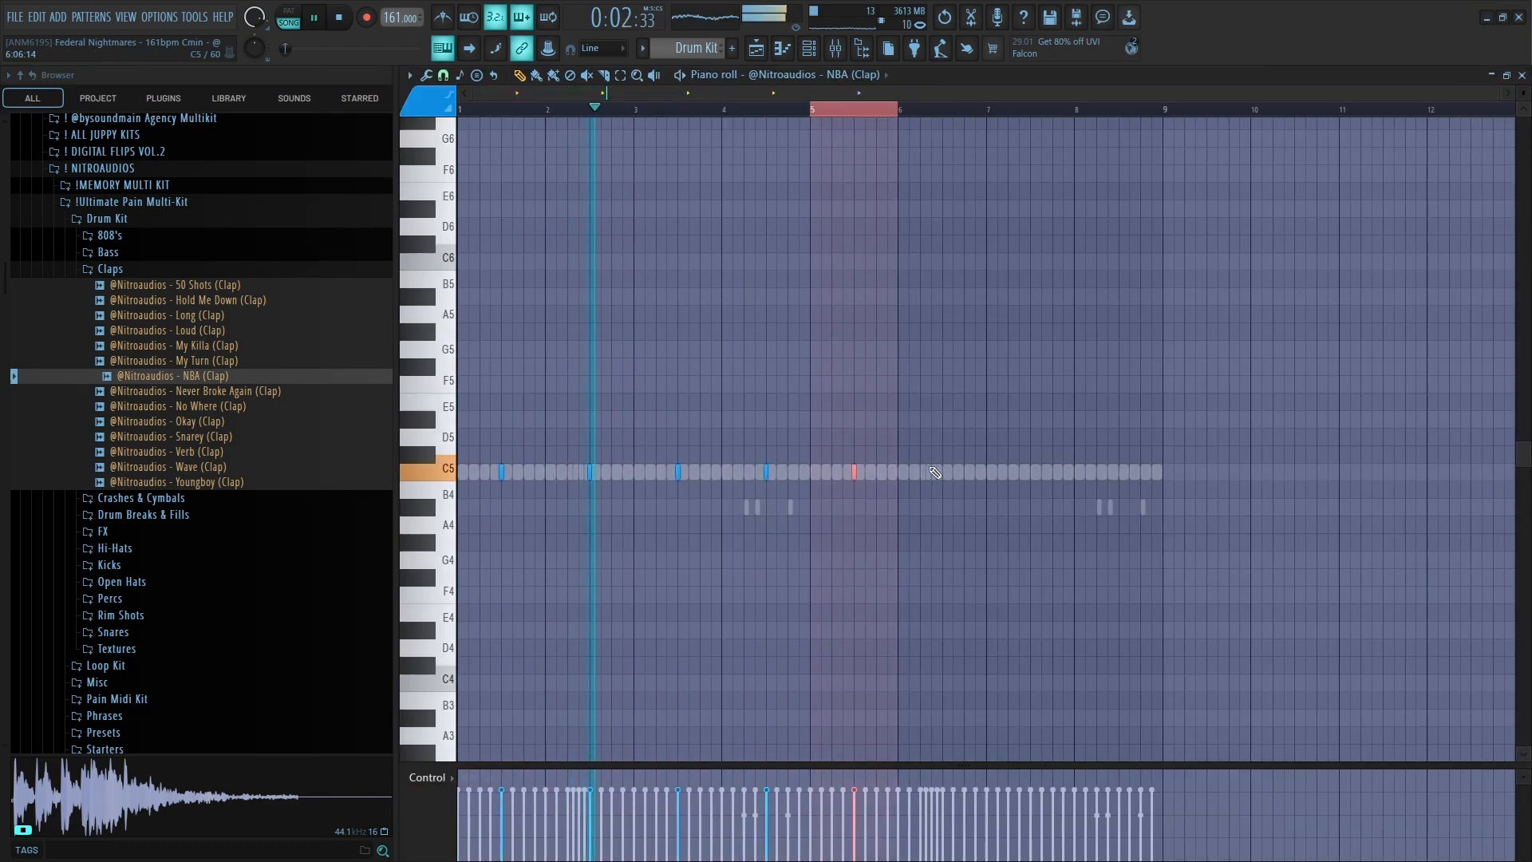
Route the NBA clap to mixer insert 15 and lower the hi-hat to -1.3 dB and the clap to -2.0 dB.
{"action": "left_click", "coordinate": [812, 53]}
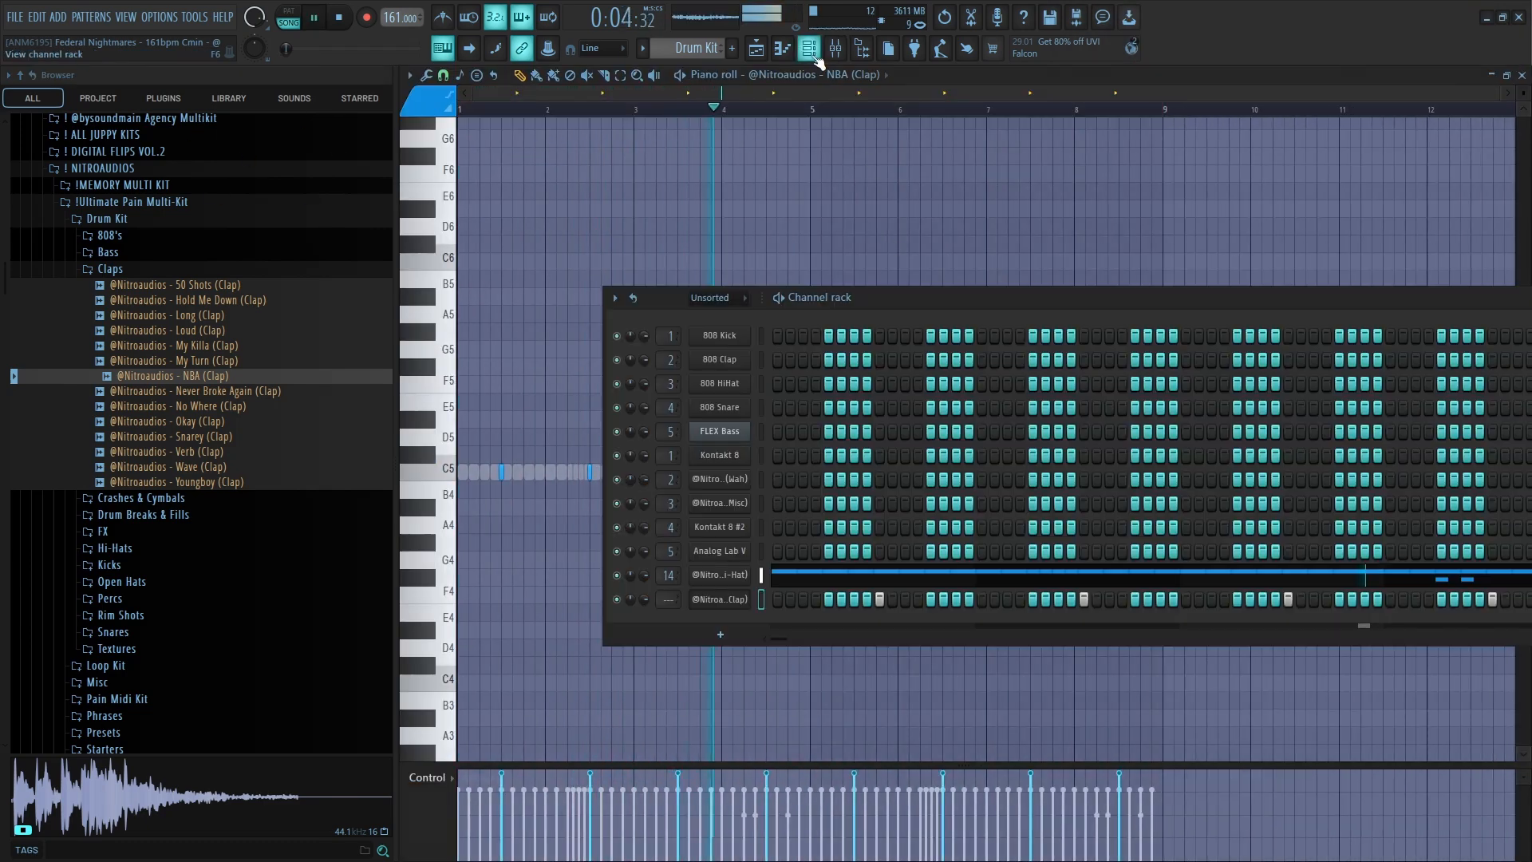
{"action": "left_click", "coordinate": [834, 51]}
{"action": "right_click", "coordinate": [970, 300]}
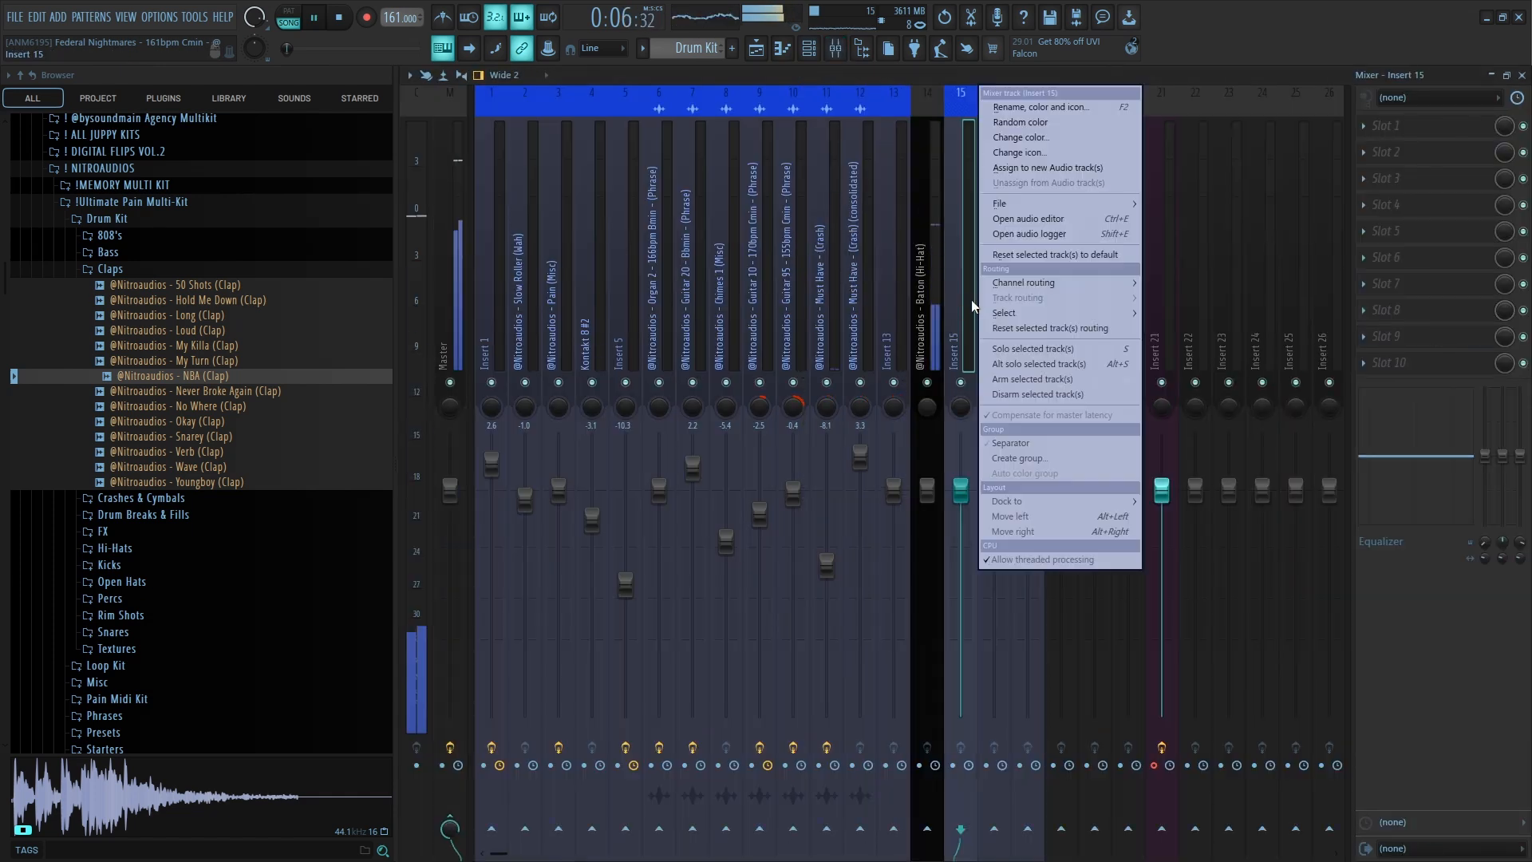
{"action": "left_click", "coordinate": [1061, 281]}
{"action": "left_click_drag", "start_coordinate": [927, 492], "coordinate": [927, 508]}
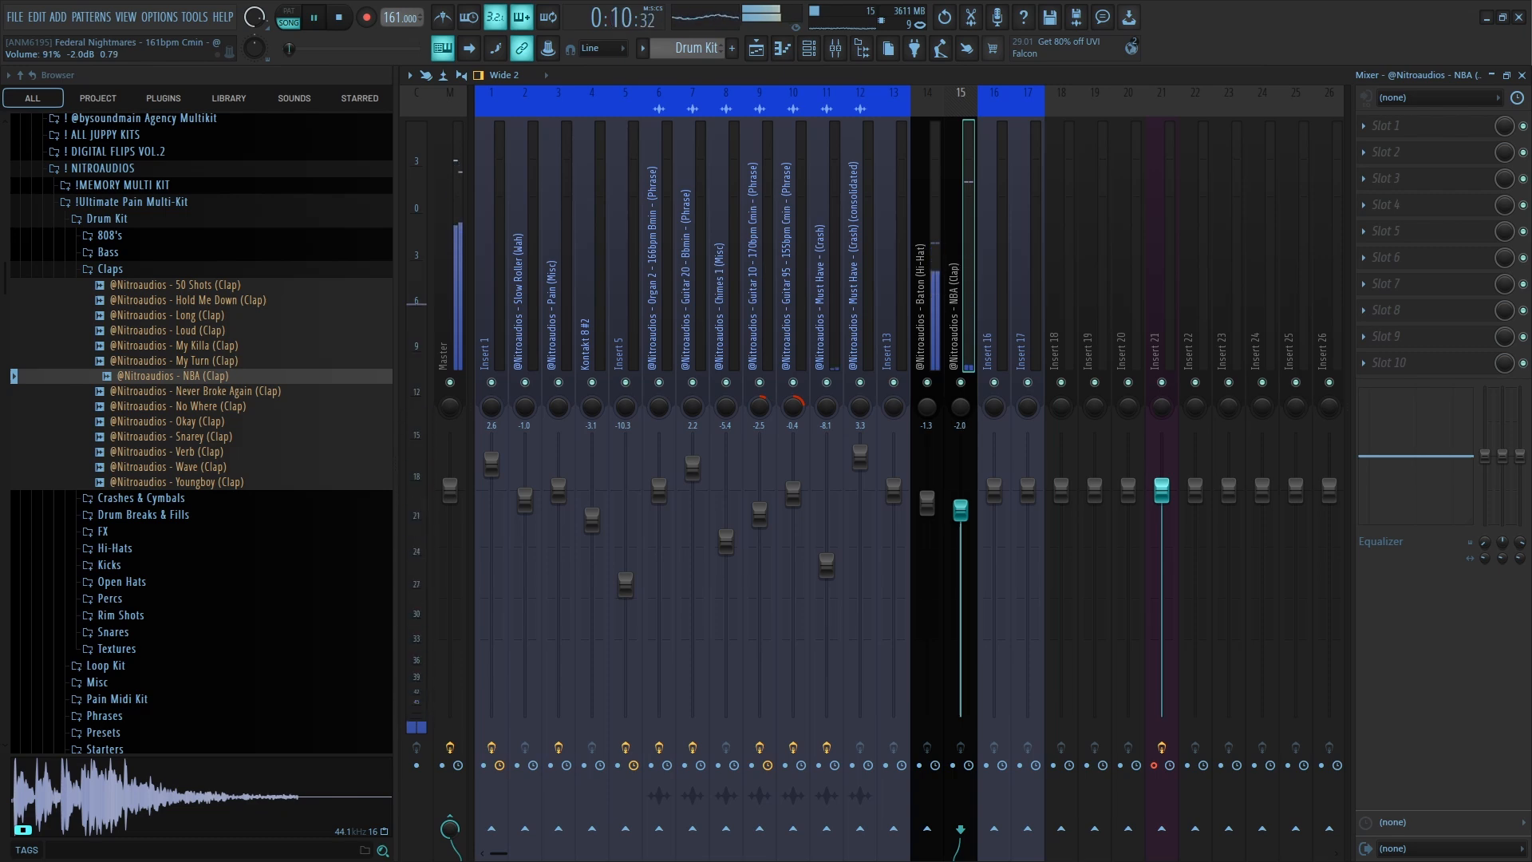
{"action": "key", "text": "space"}
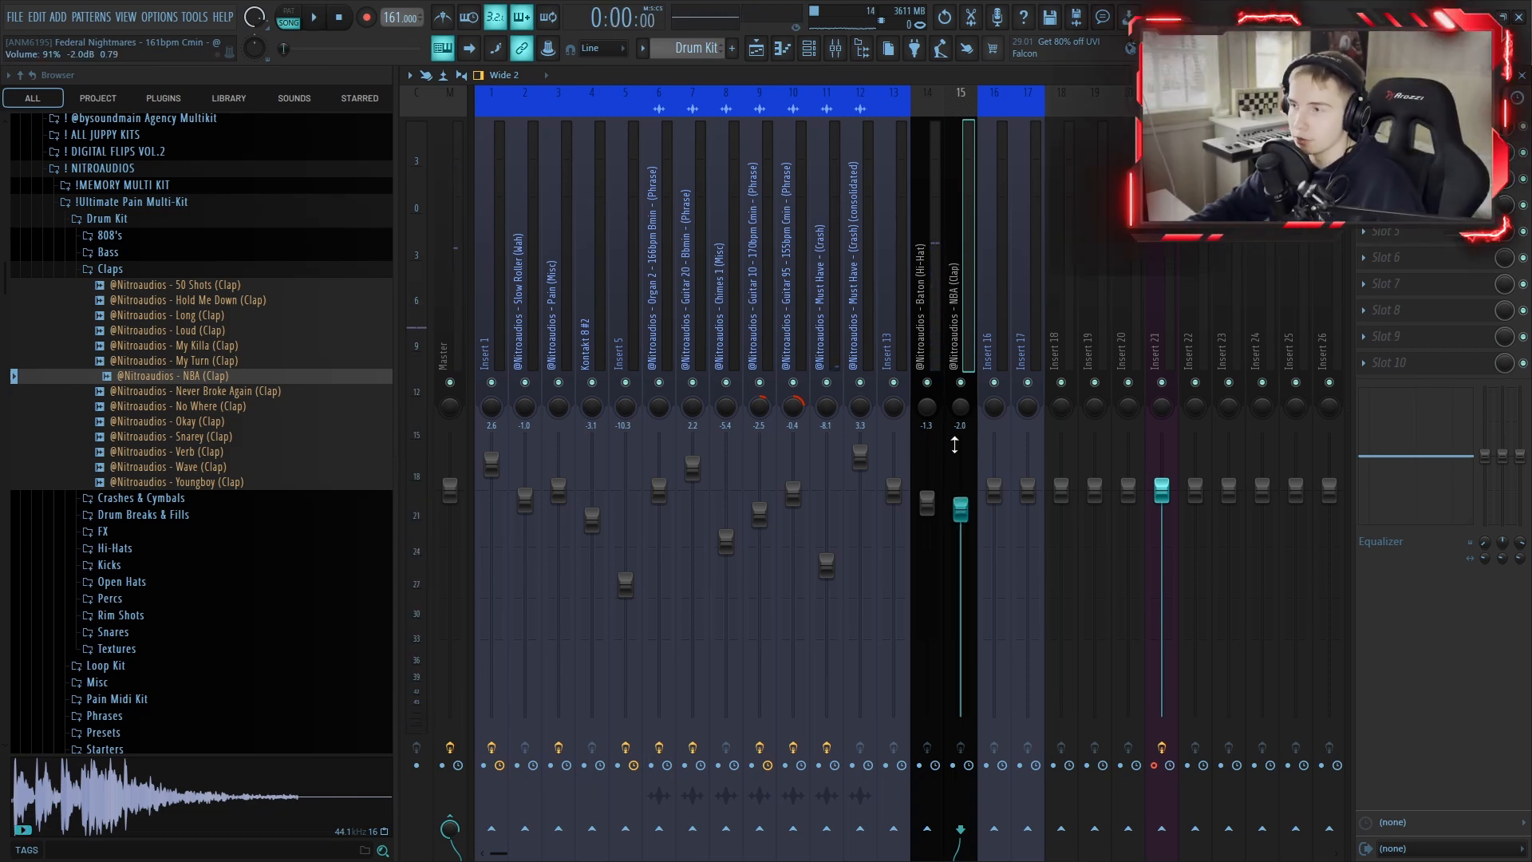
Load the My Killa clap onto the existing clap channel and set its mixer level to -1.8 dB during playback.
{"action": "left_click_drag", "start_coordinate": [962, 514], "coordinate": [963, 506]}
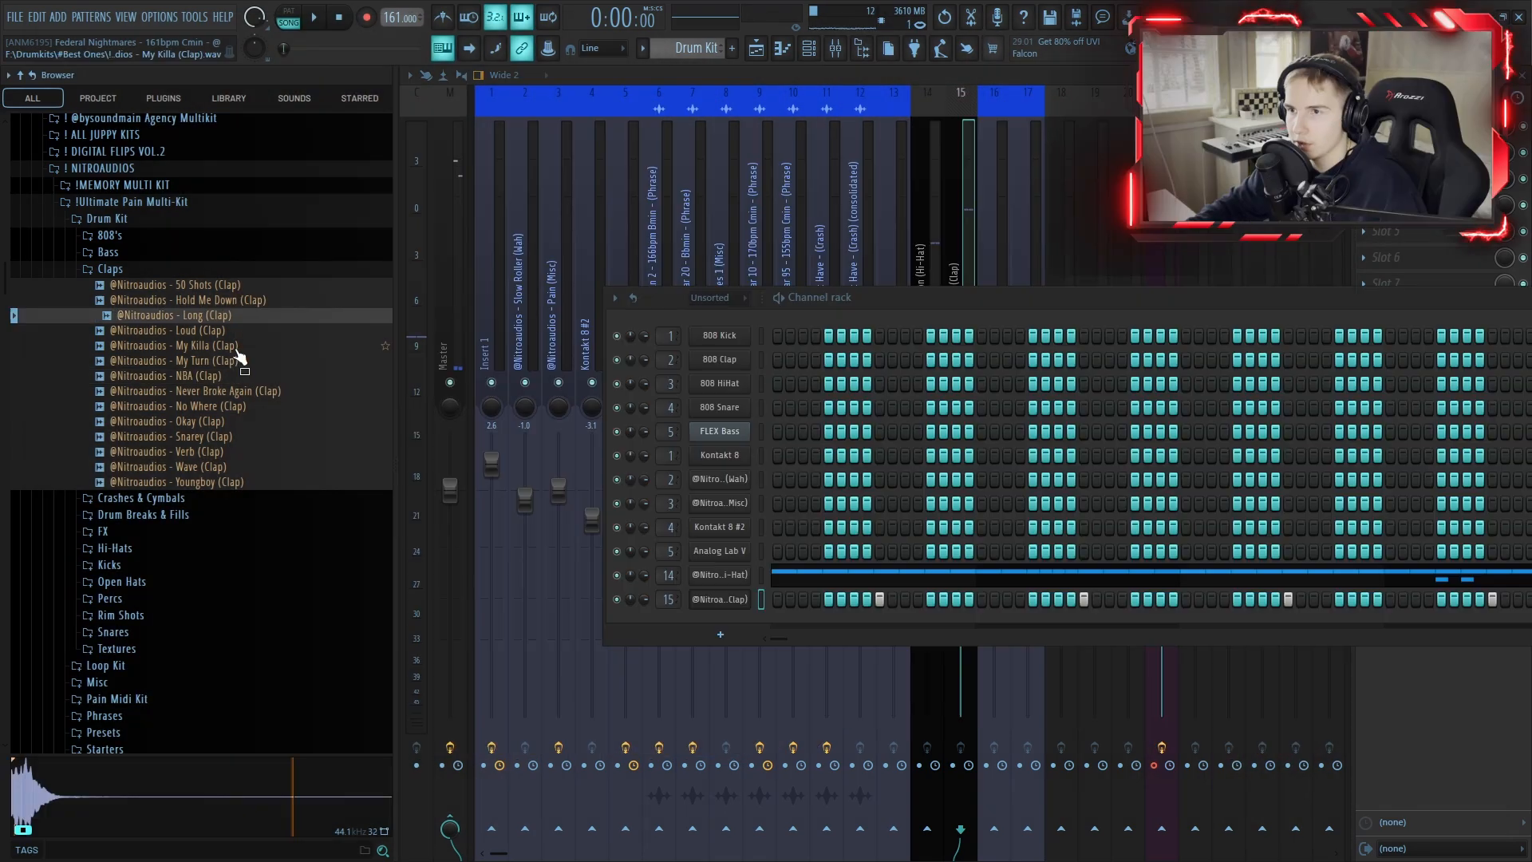
{"action": "left_click_drag", "start_coordinate": [238, 354], "coordinate": [730, 598]}
{"action": "key", "text": "space"}
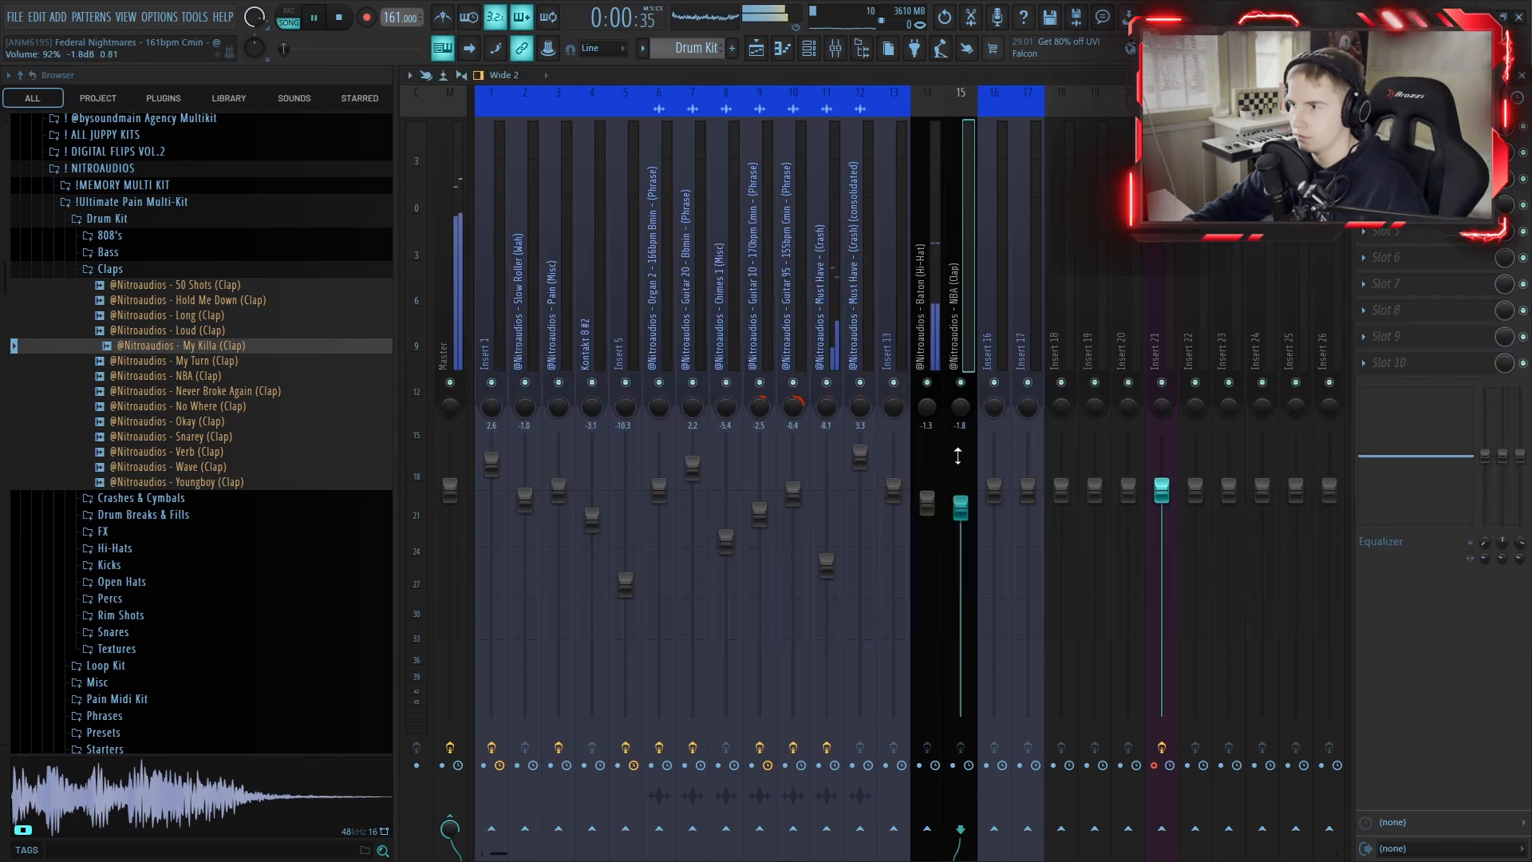
{"action": "left_click_drag", "start_coordinate": [961, 505], "coordinate": [961, 509]}
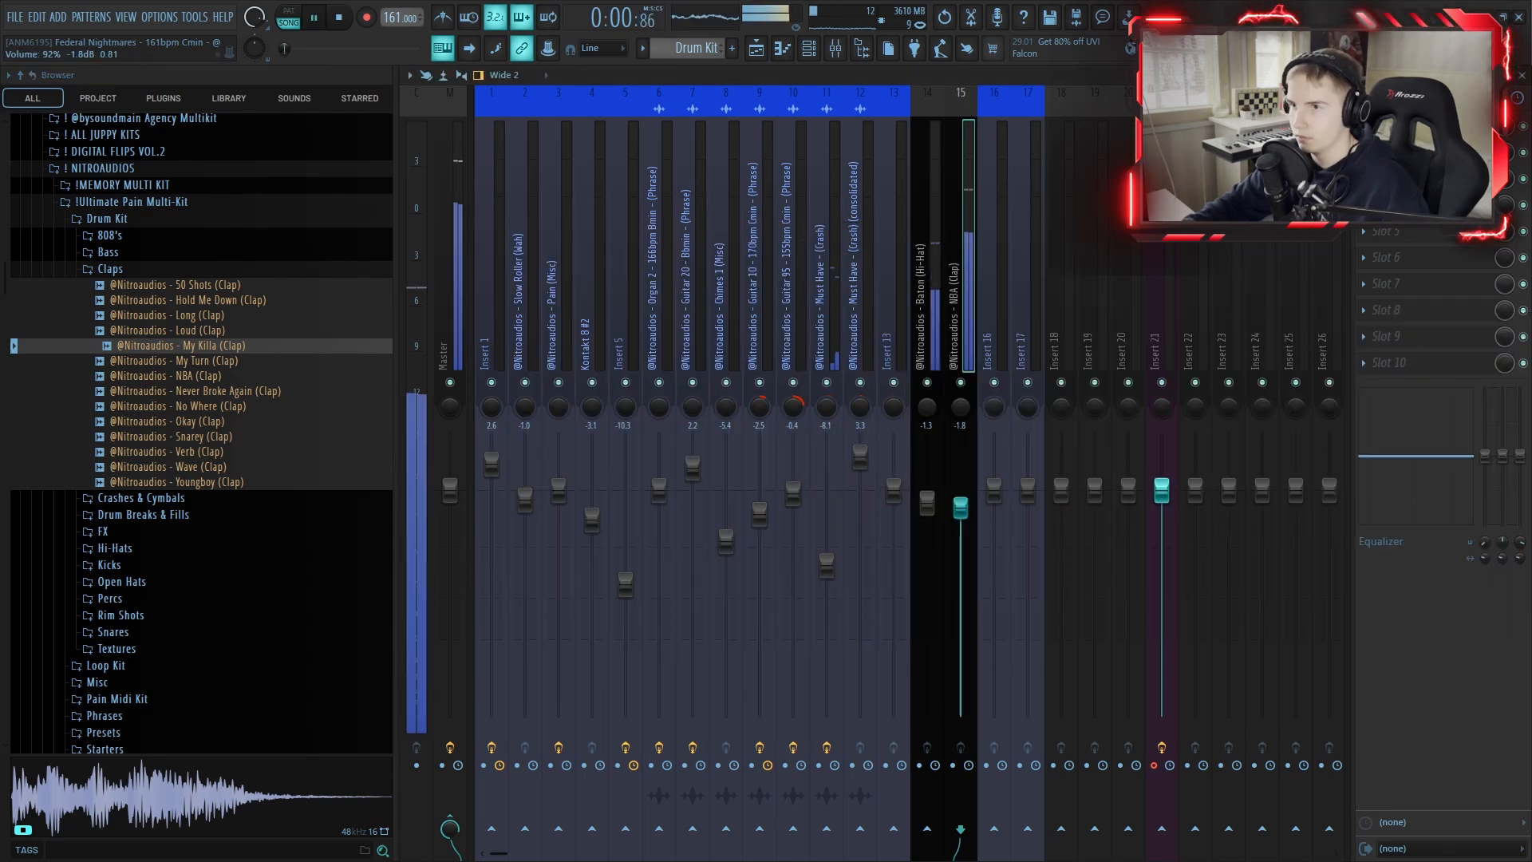
Audition the kit's 808s, including Life Support, Fat Zay and Dirty, and add Classic Zay as a new channel in the channel rack.
{"action": "left_click", "coordinate": [811, 49]}
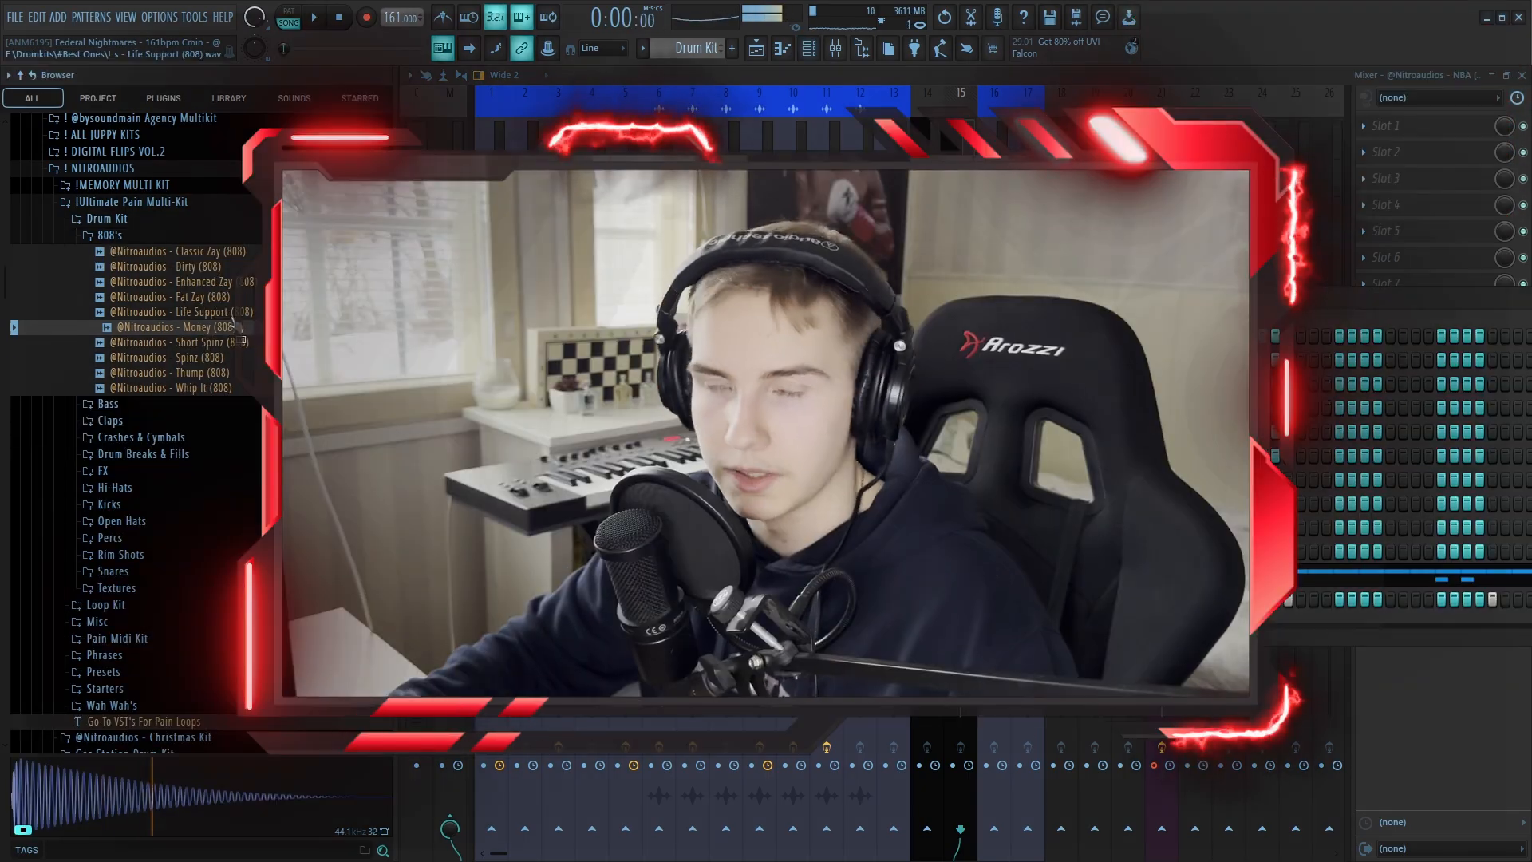
{"action": "left_click", "coordinate": [224, 298]}
{"action": "left_click", "coordinate": [225, 269]}
{"action": "left_click", "coordinate": [236, 255]}
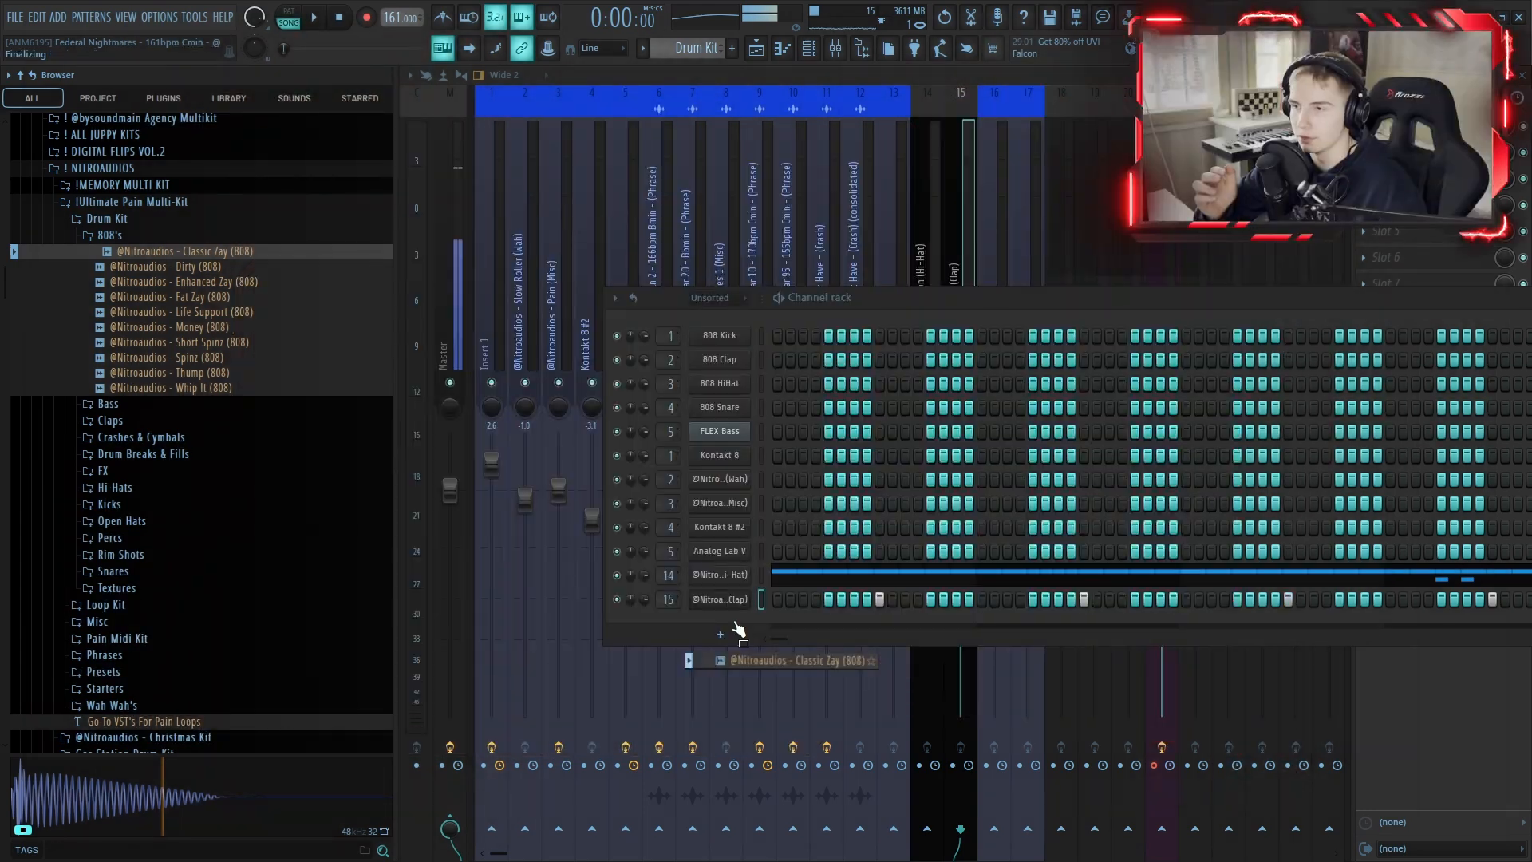
{"action": "left_click_drag", "start_coordinate": [738, 630], "coordinate": [740, 628]}
{"action": "left_click", "coordinate": [740, 628]}
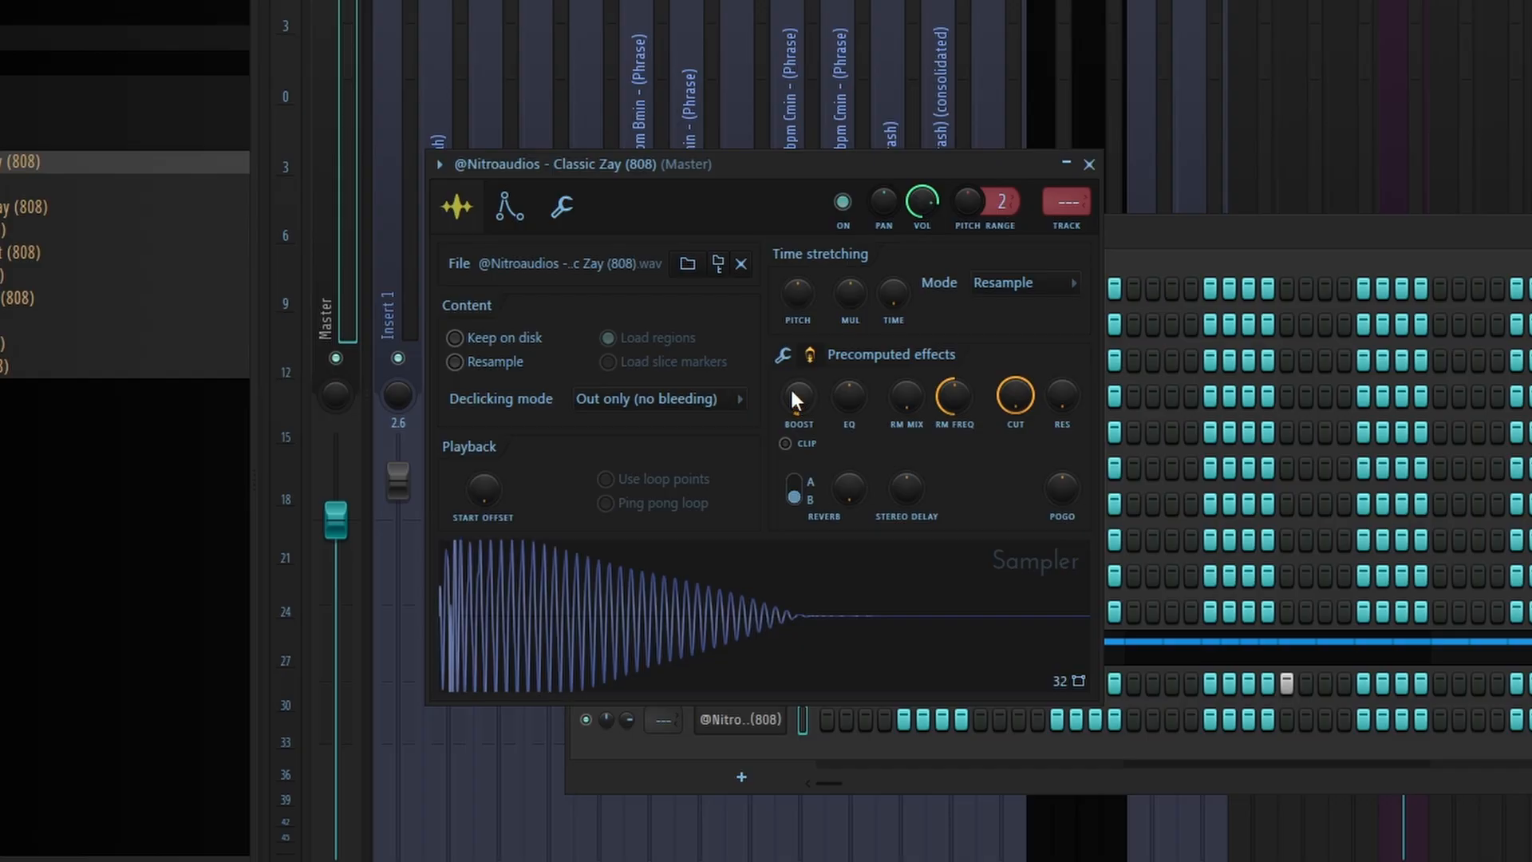
Switch the page of the Classic Zay 808's precomputed effects and enable Cut itself for its channel.
{"action": "left_click", "coordinate": [784, 354]}
{"action": "right_click", "coordinate": [606, 447]}
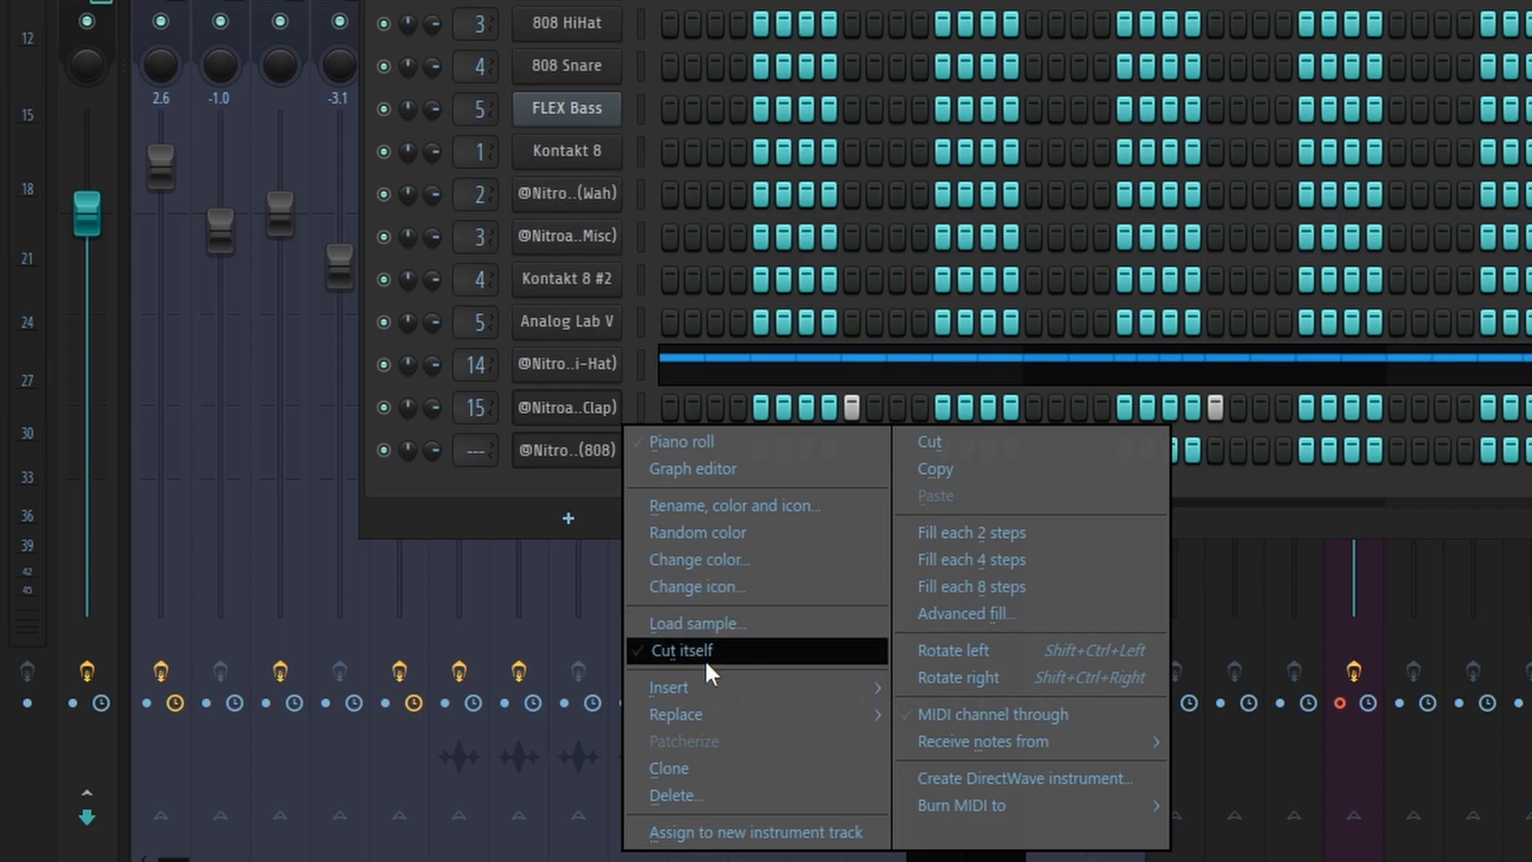
{"action": "left_click", "coordinate": [705, 651]}
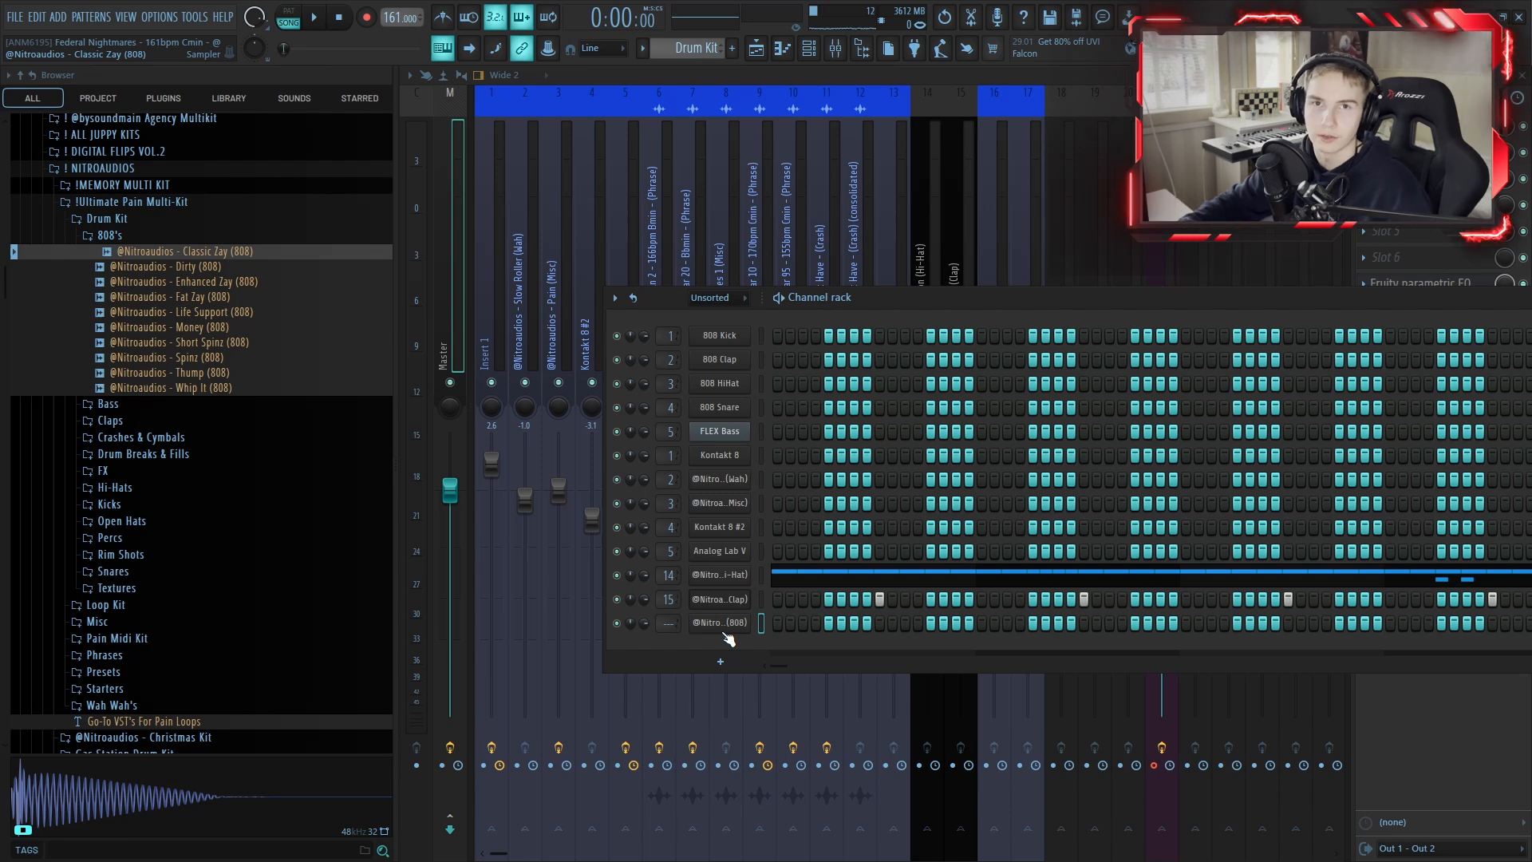
Place 808 notes in the Classic Zay piano roll: C5, A#4 and G#5 in bar 1 and two G#5 notes in bar 4.
{"action": "right_click", "coordinate": [726, 631]}
{"action": "left_click", "coordinate": [802, 619]}
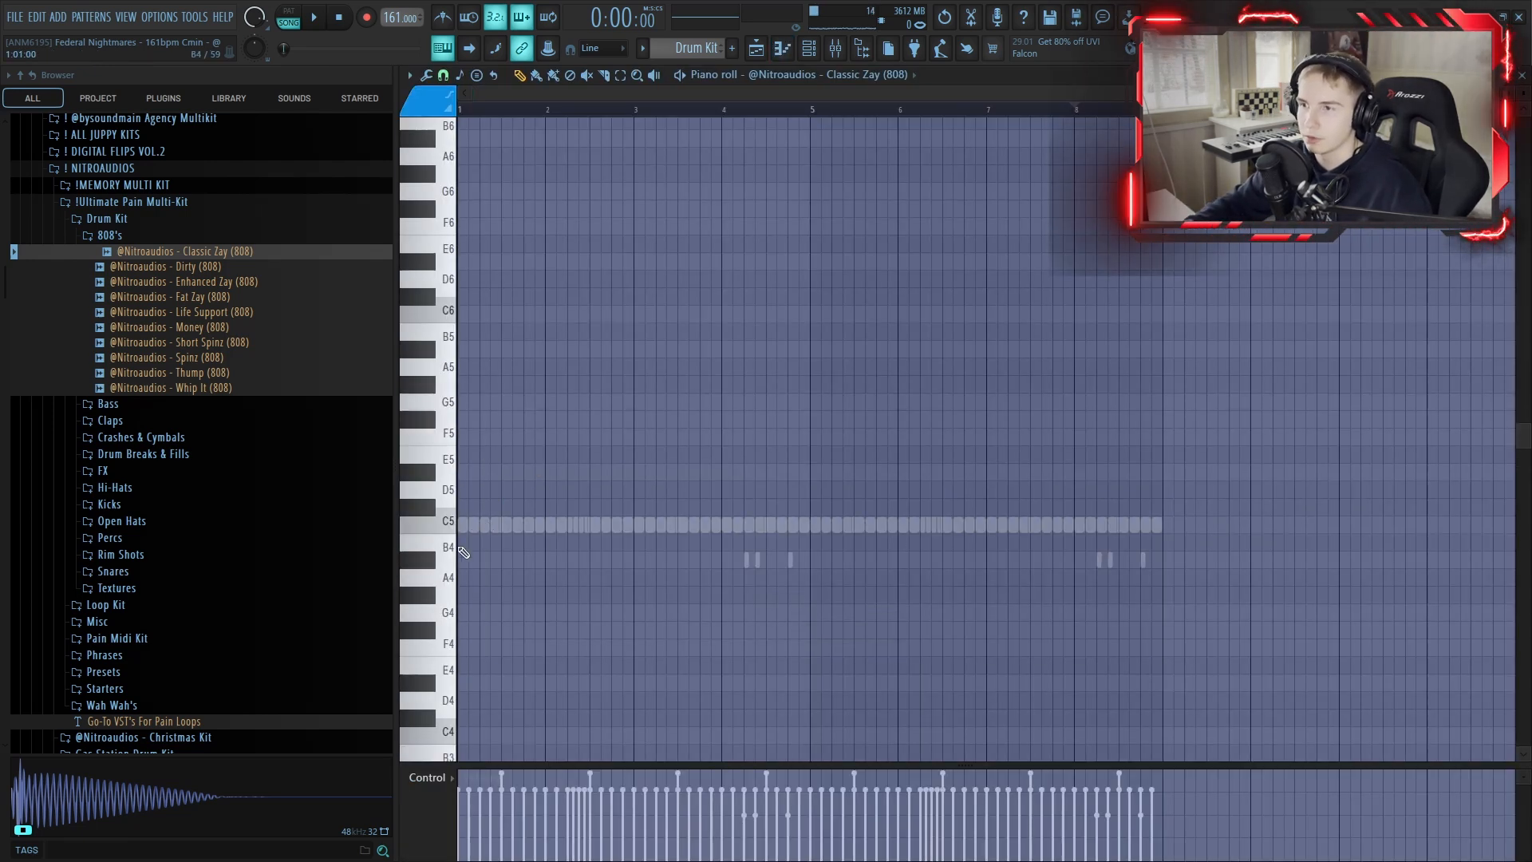
{"action": "scroll", "coordinate": [459, 546], "scroll_direction": "down", "scroll_amount": 1}
{"action": "key", "text": "space"}
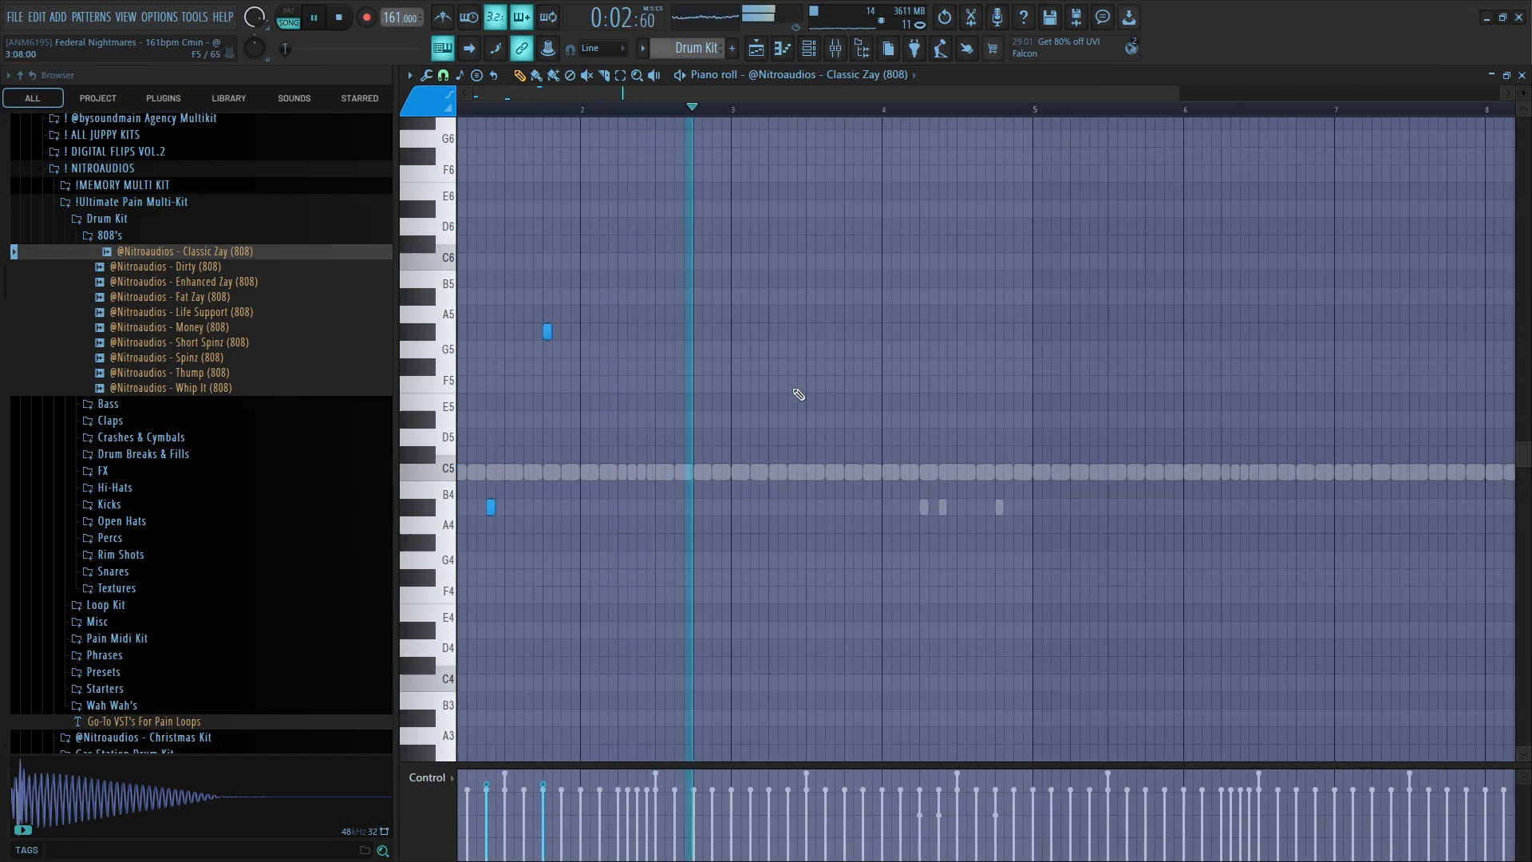
{"action": "scroll", "coordinate": [794, 379], "scroll_direction": "up", "scroll_amount": 2}
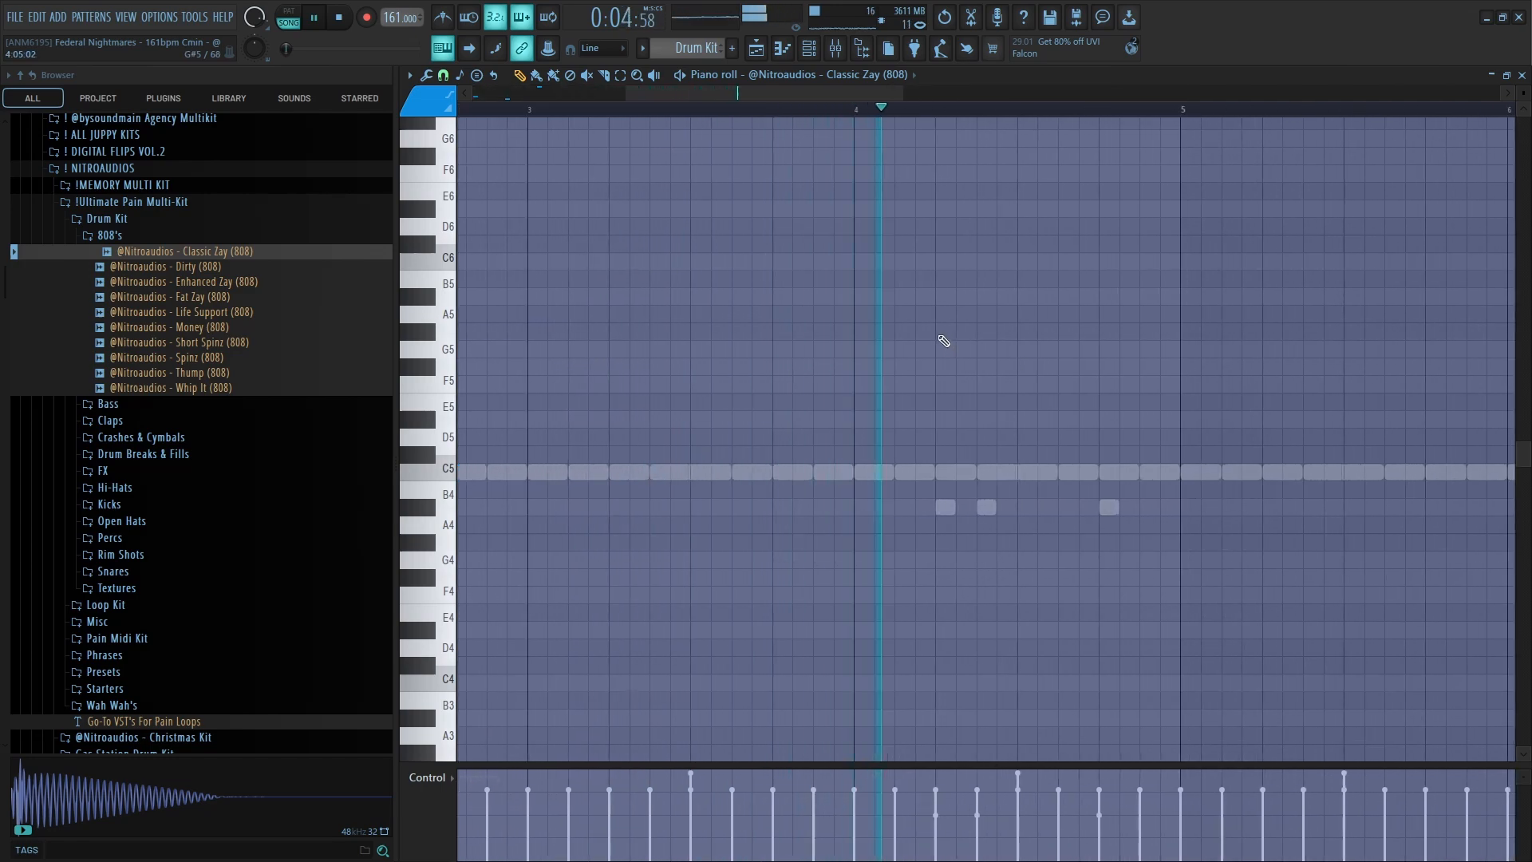
{"action": "left_click", "coordinate": [1066, 331]}
{"action": "scroll", "coordinate": [1066, 331], "scroll_direction": "down", "scroll_amount": 5}
Select the first four bars of the 808 melody and duplicate them from bar 5 onward.
{"action": "left_click_drag", "start_coordinate": [960, 110], "coordinate": [463, 110]}
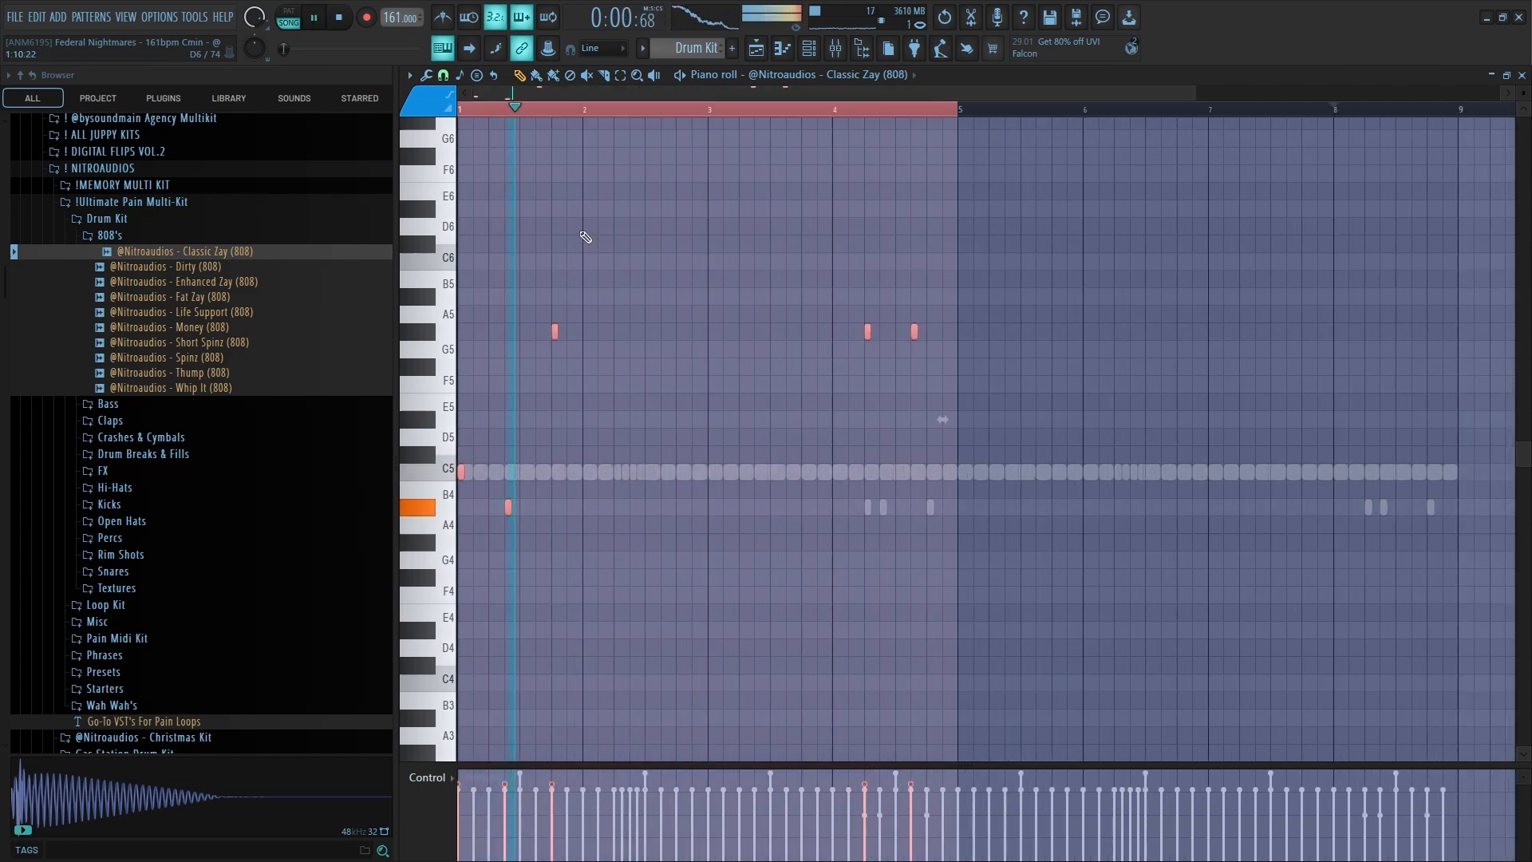
{"action": "key", "text": "ctrl+b"}
{"action": "key", "text": "ctrl+d"}
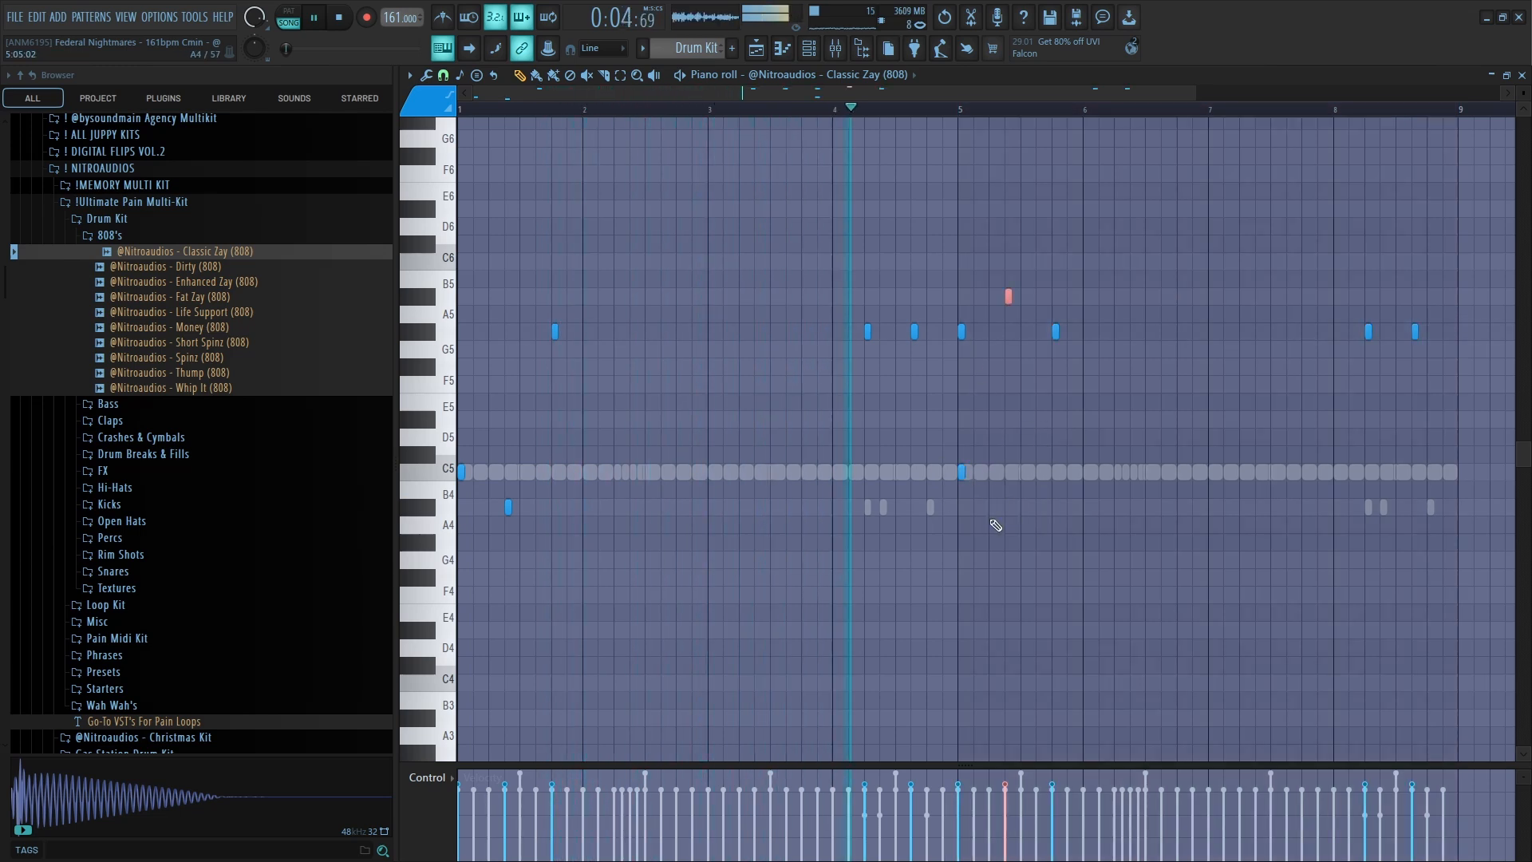
Vary the second half of the 808 melody with G#5, A#4 and C5 in bar 5 and two C5 notes in bar 8.
{"action": "scroll", "coordinate": [996, 525], "scroll_direction": "up", "scroll_amount": 3}
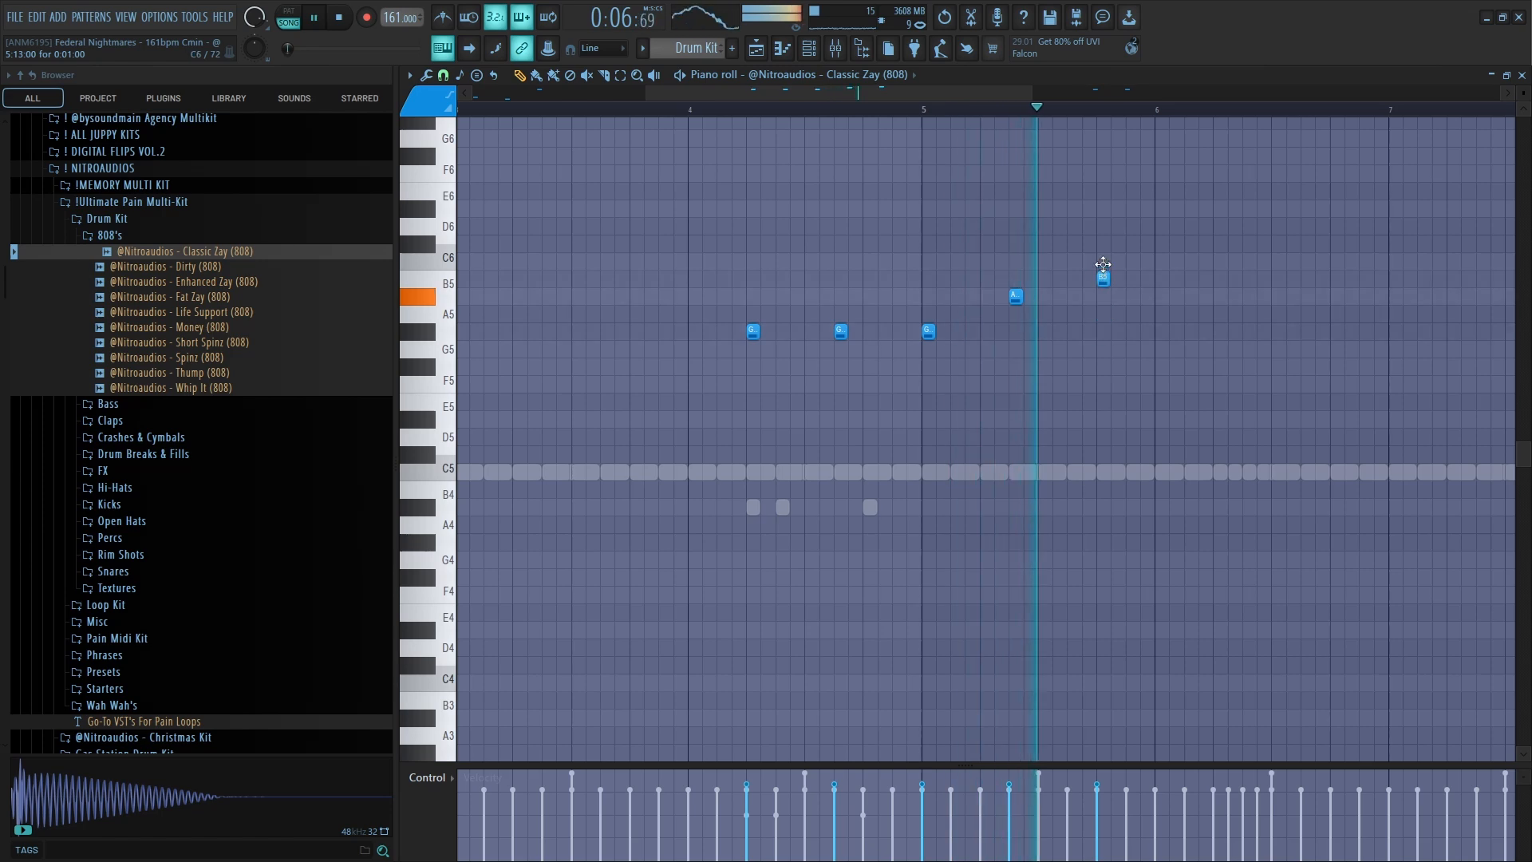
{"action": "left_click_drag", "start_coordinate": [1103, 265], "coordinate": [1104, 262]}
{"action": "scroll", "coordinate": [1126, 290], "scroll_direction": "down", "scroll_amount": 3}
{"action": "left_click_drag", "start_coordinate": [1341, 288], "coordinate": [1214, 376]}
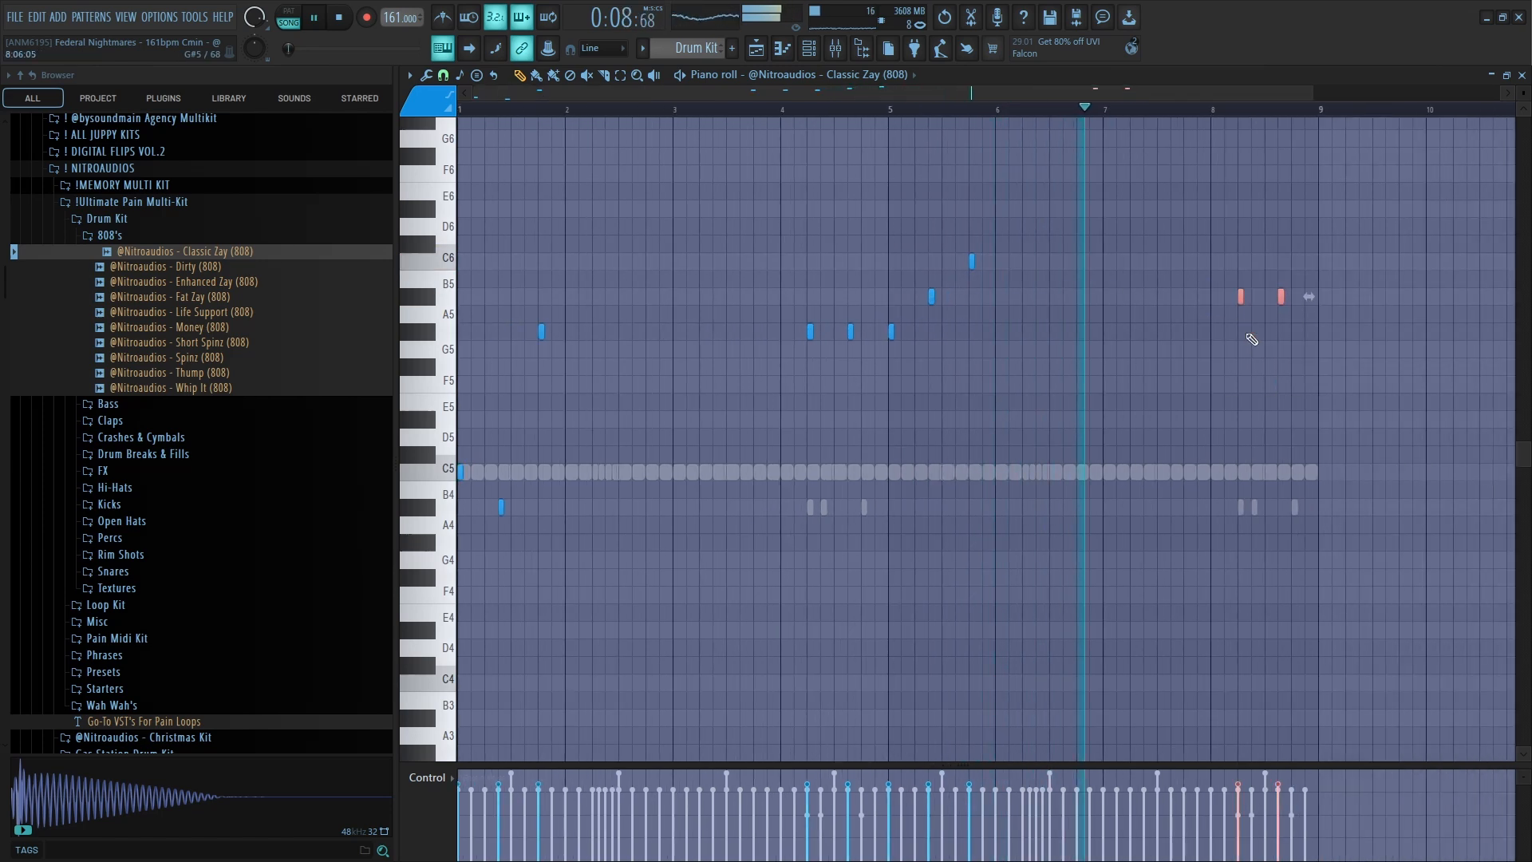
{"action": "left_click_drag", "start_coordinate": [1439, 182], "coordinate": [930, 325]}
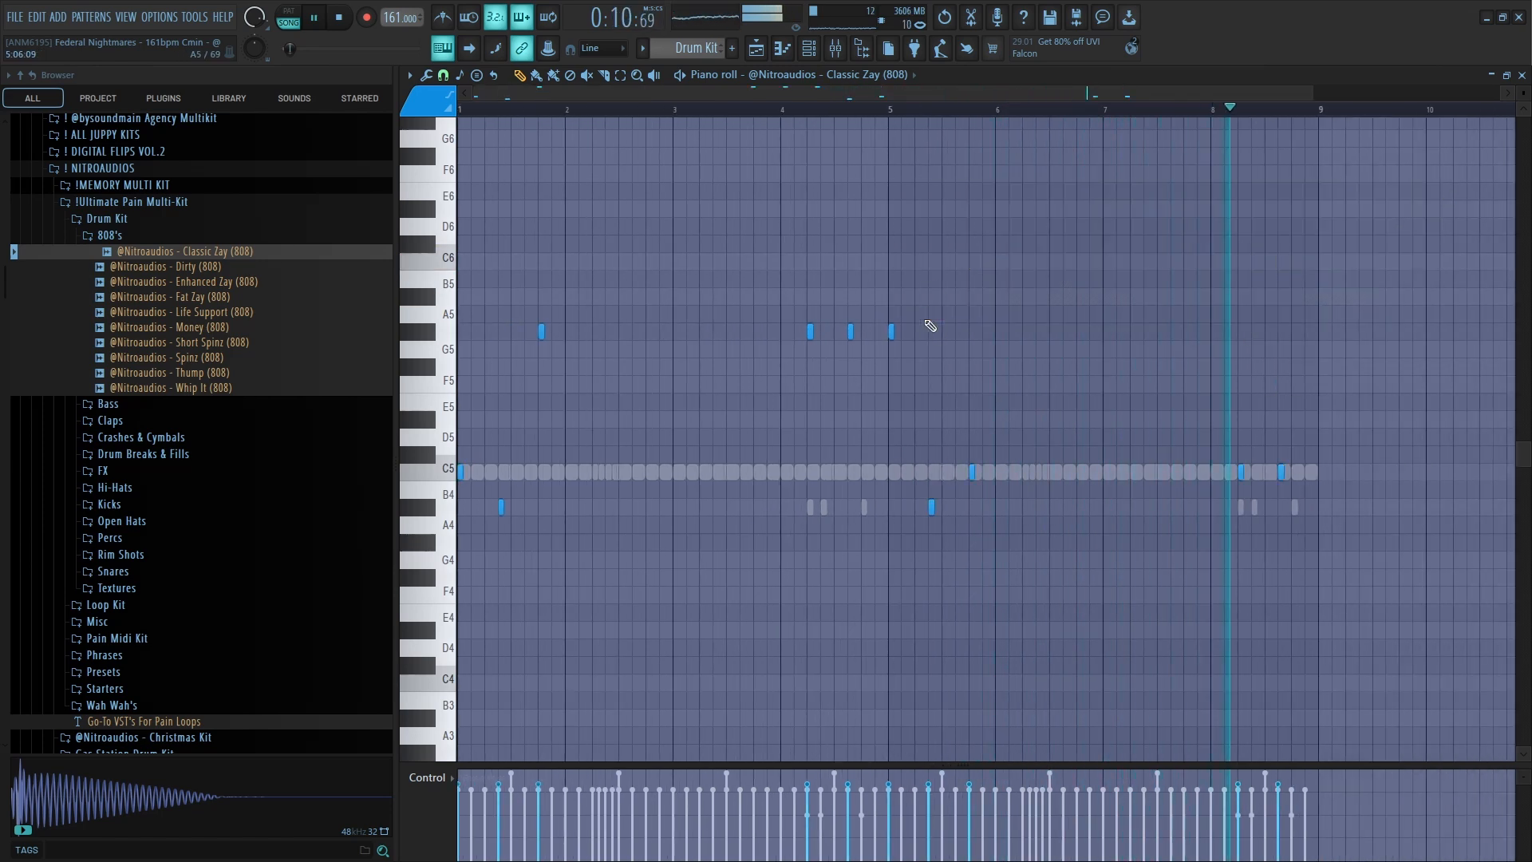
Route the Classic Zay 808 to mixer insert 16 and lower its level to -2.0 dB.
{"action": "left_click", "coordinate": [814, 51]}
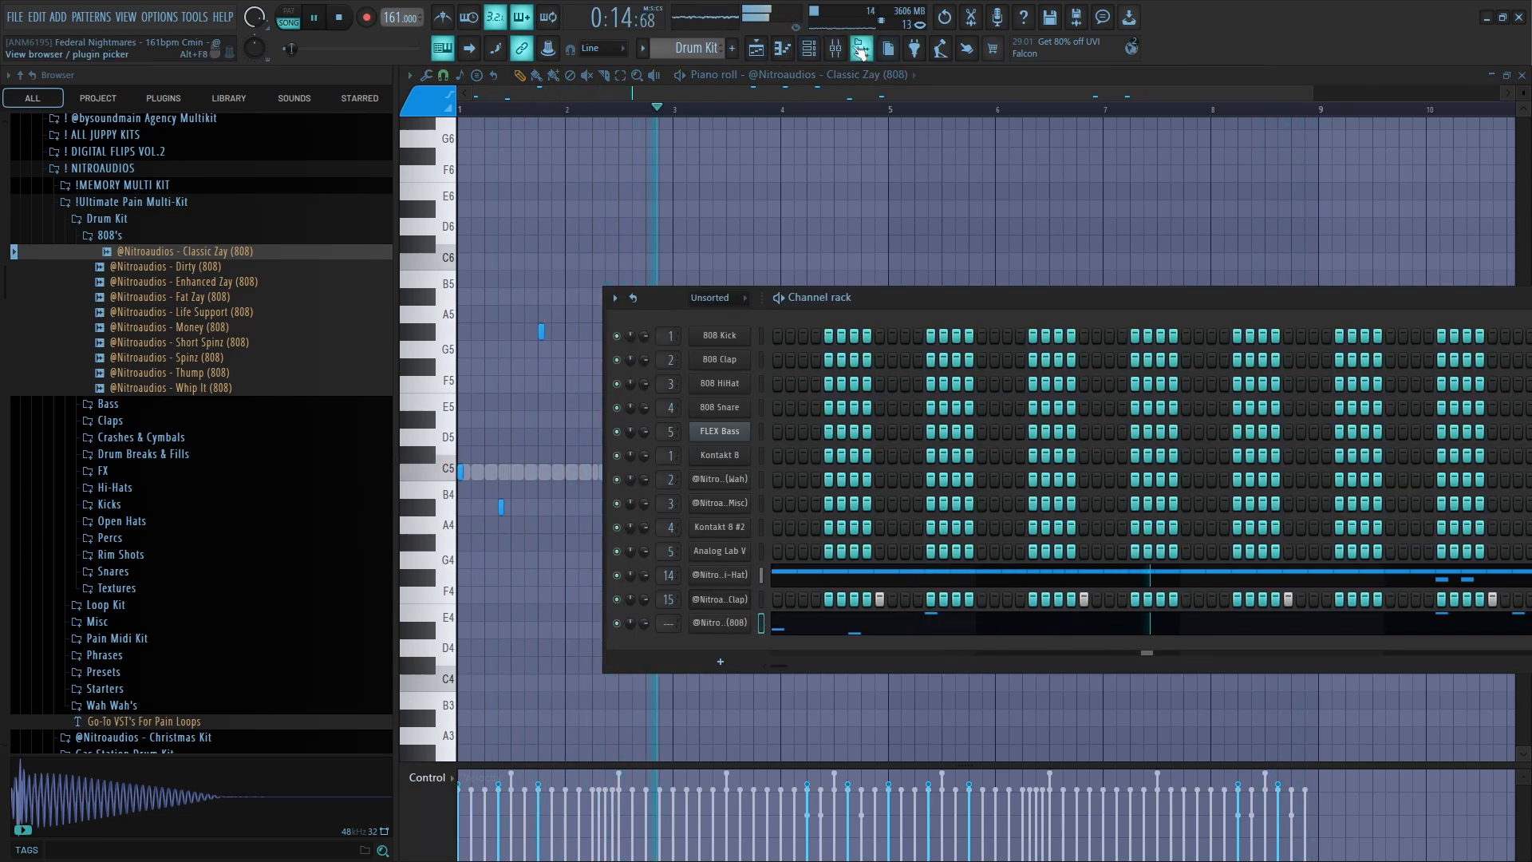
{"action": "left_click", "coordinate": [860, 49]}
{"action": "right_click", "coordinate": [997, 284]}
{"action": "mouse_move", "coordinate": [1061, 283]}
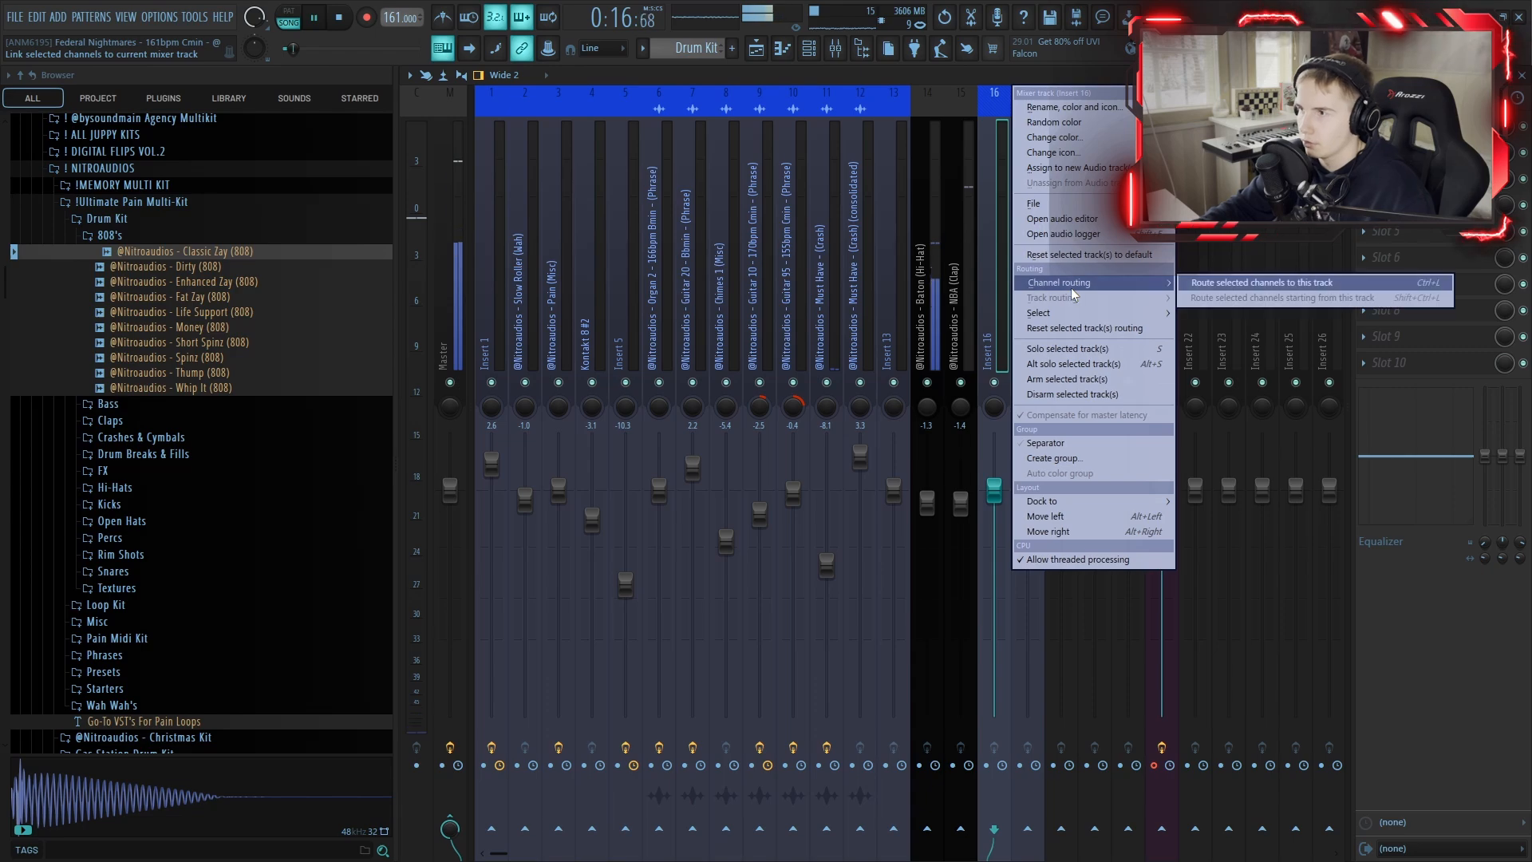
{"action": "left_click", "coordinate": [1261, 282]}
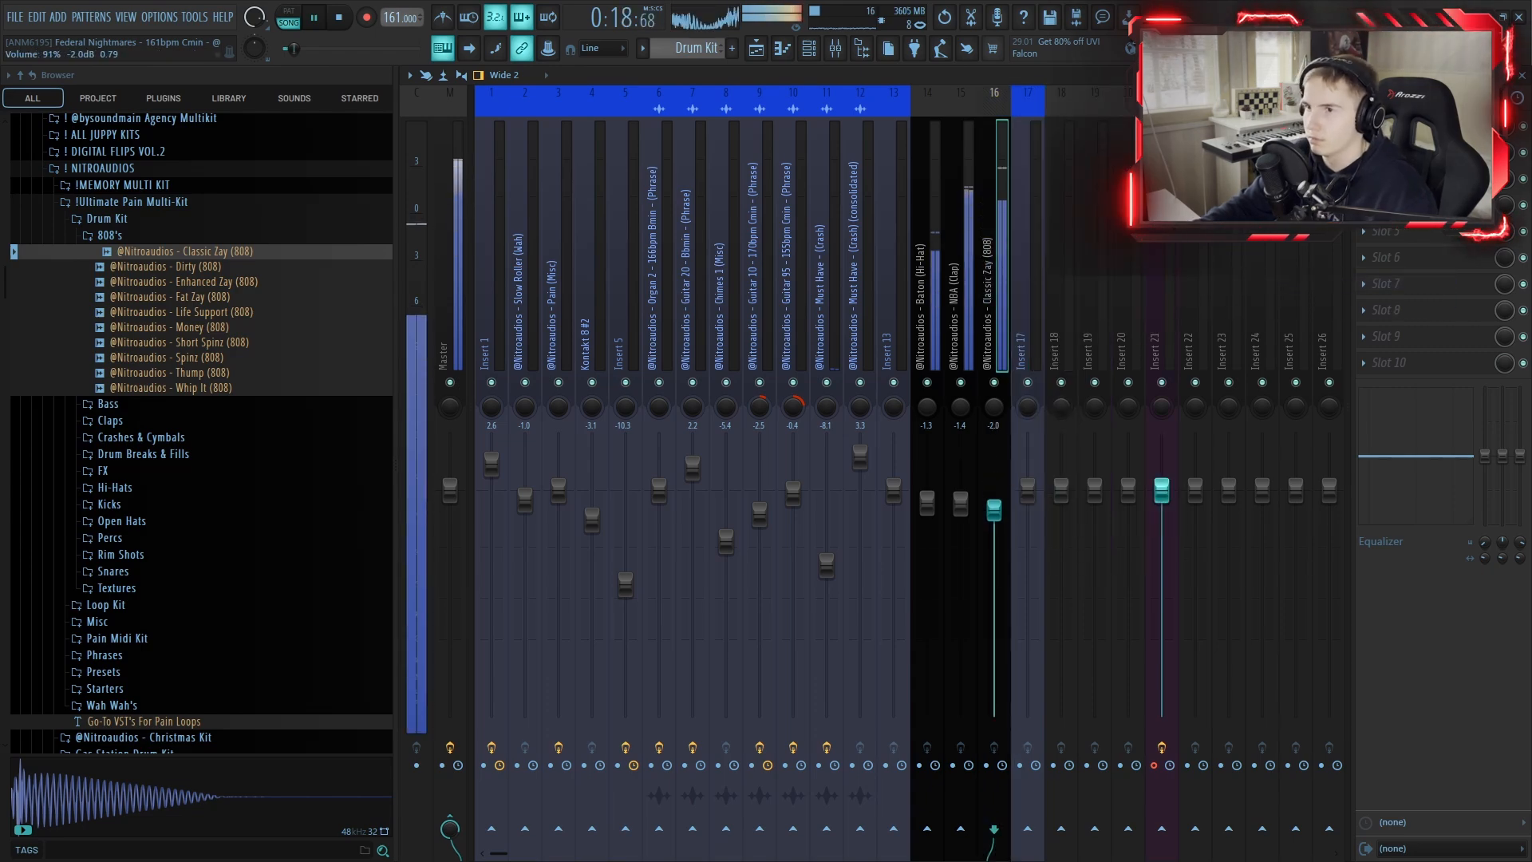
Browse the kit's Open Hats folder and add the Quick Bounce open hat as a new channel.
{"action": "key", "text": "F6"}
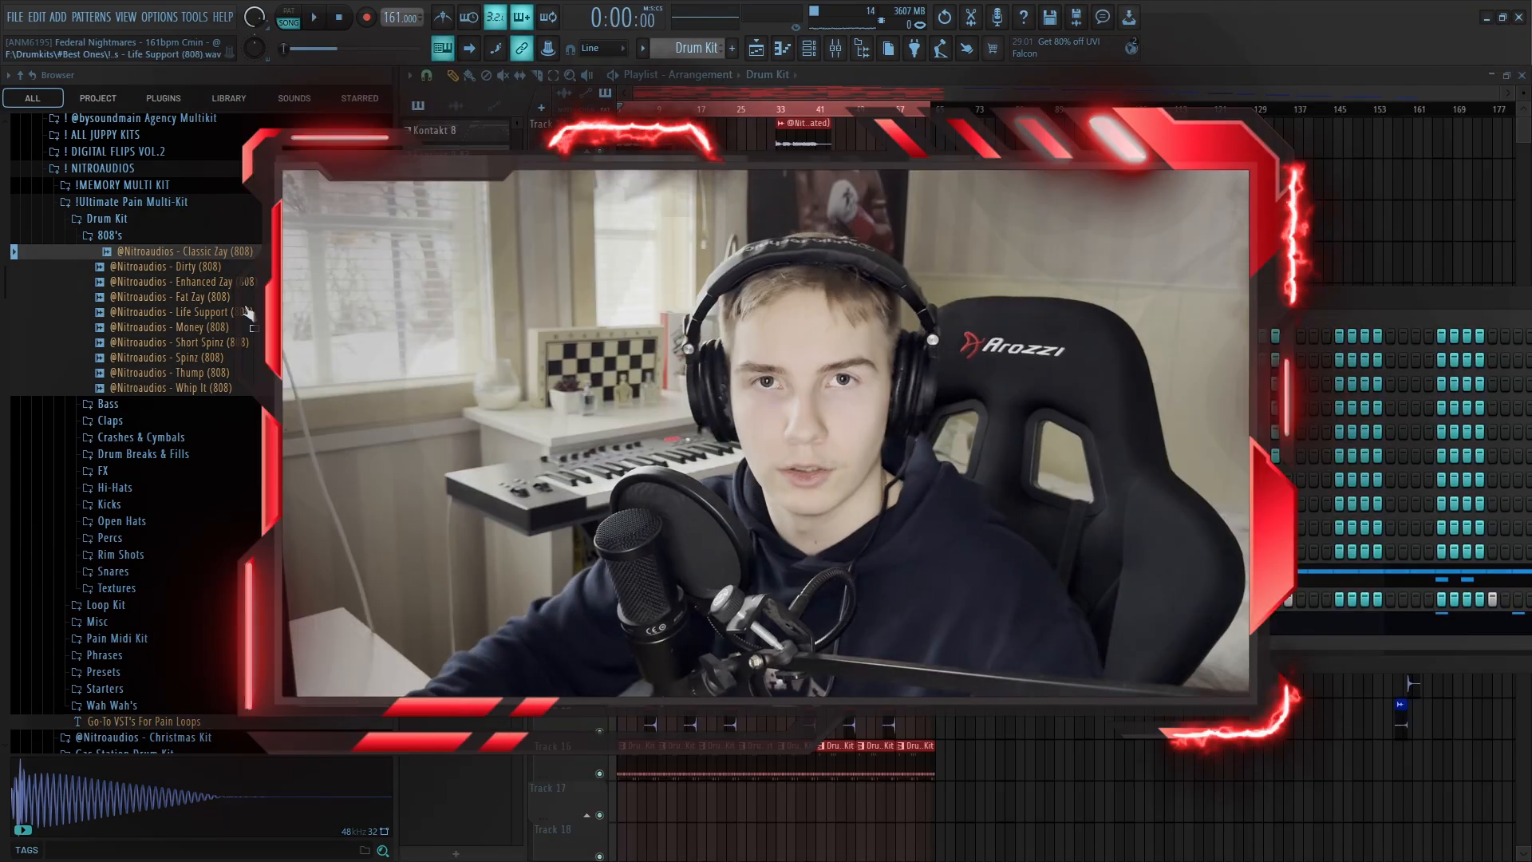
{"action": "left_click", "coordinate": [154, 237]}
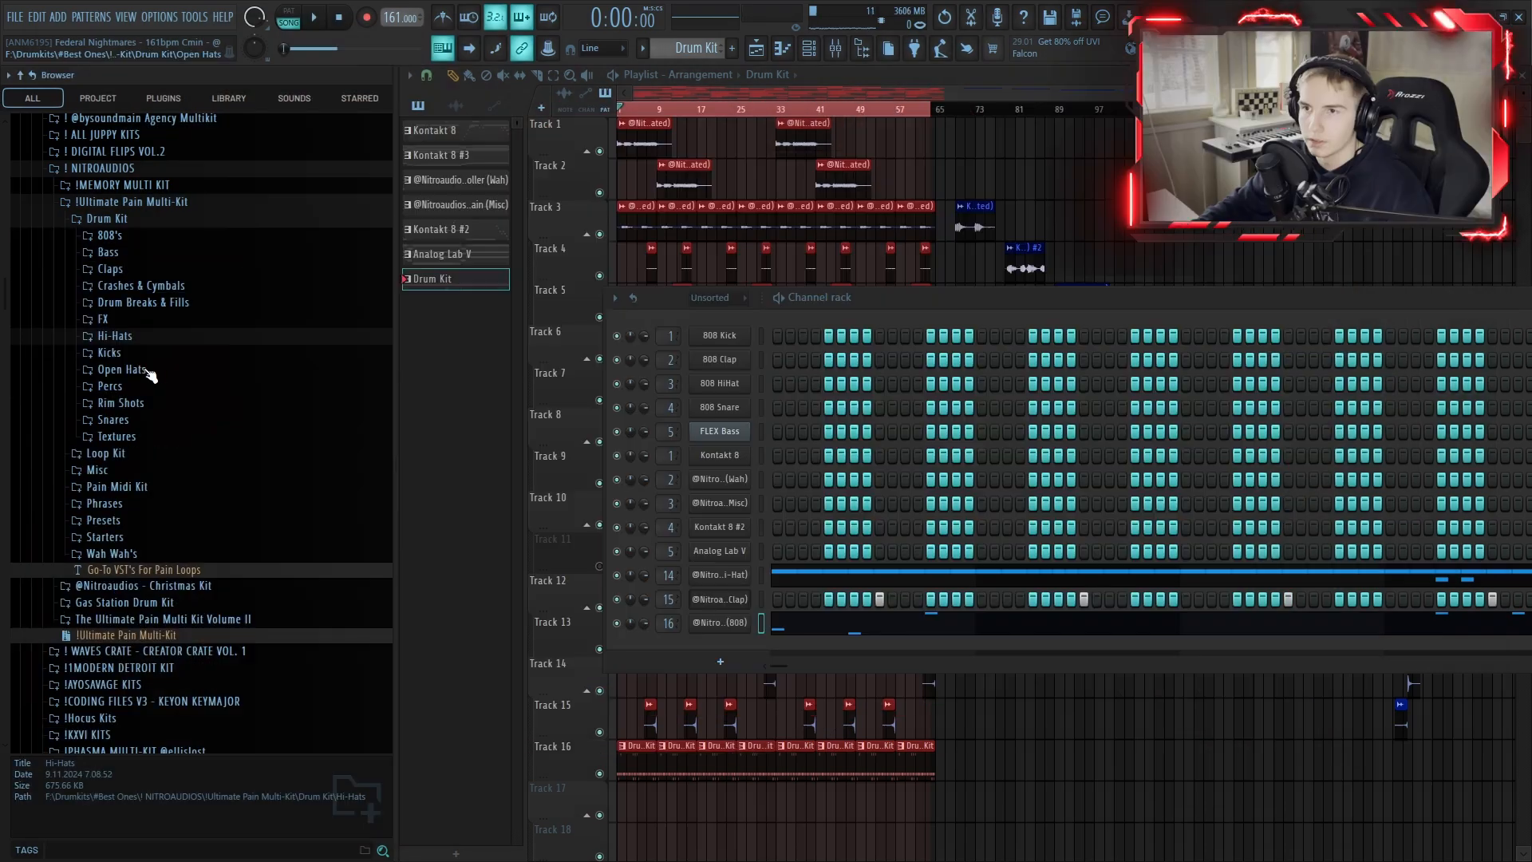
{"action": "left_click", "coordinate": [148, 372]}
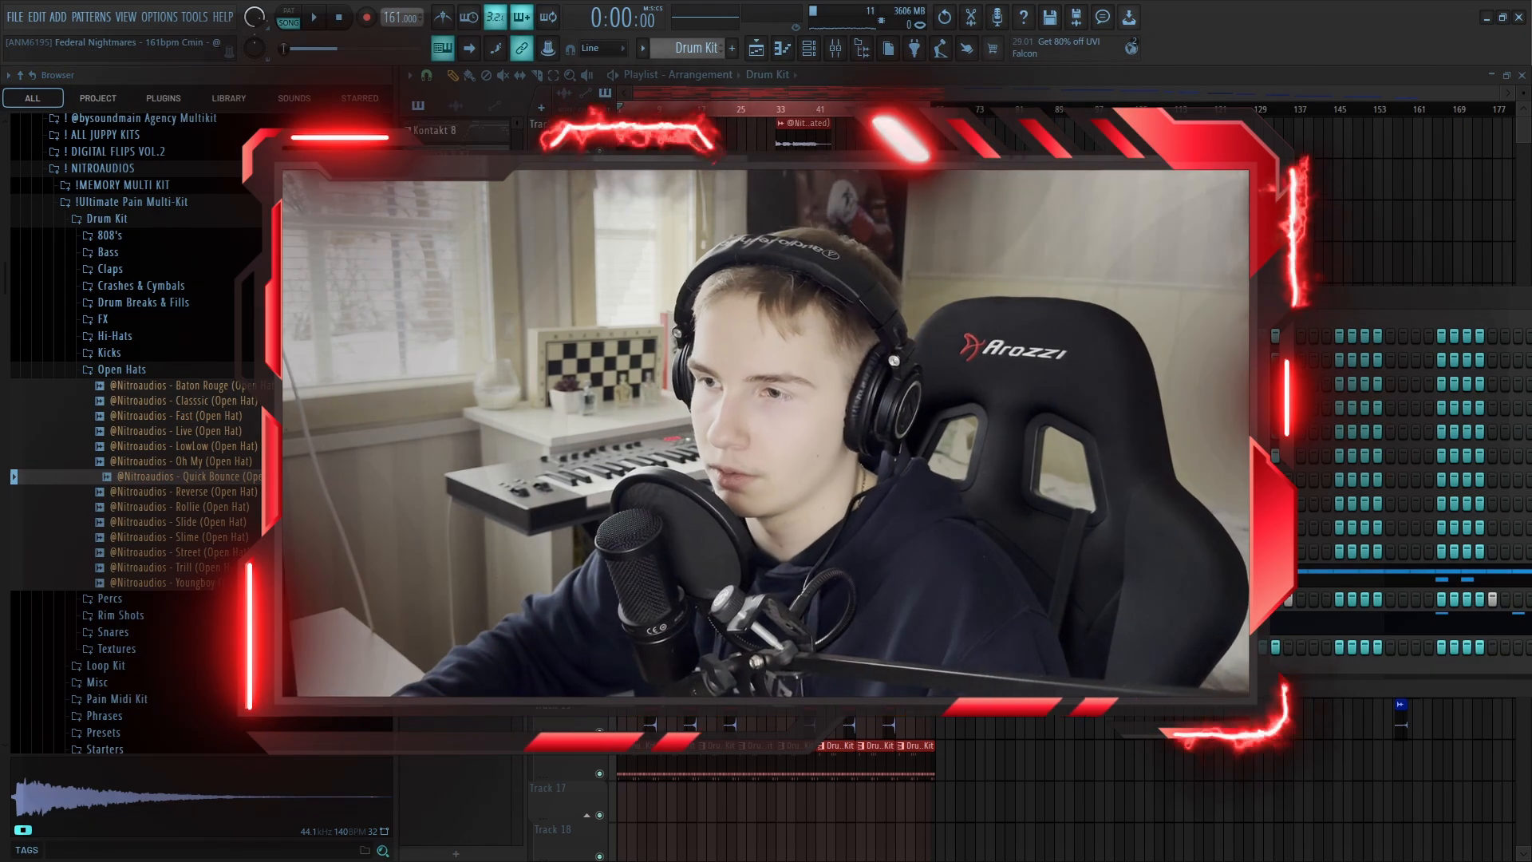
Place two C5 open hat hits in bar 1 of the Quick Bounce piano roll, aligned with the 808 notes, and start playback.
{"action": "right_click", "coordinate": [752, 647]}
{"action": "left_click", "coordinate": [782, 657]}
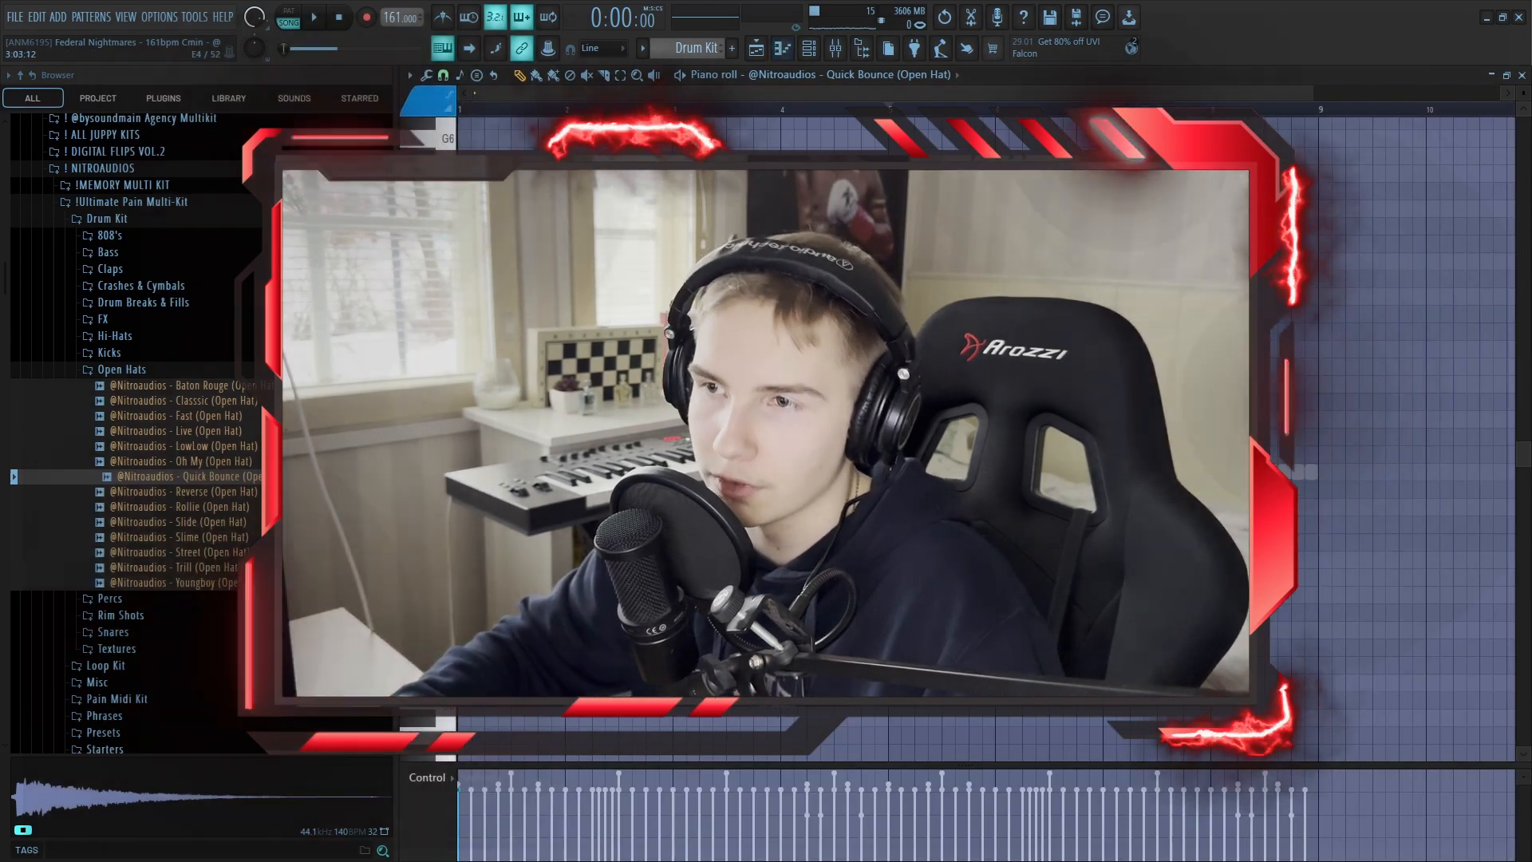
{"action": "scroll", "coordinate": [511, 591], "scroll_direction": "up", "scroll_amount": 4}
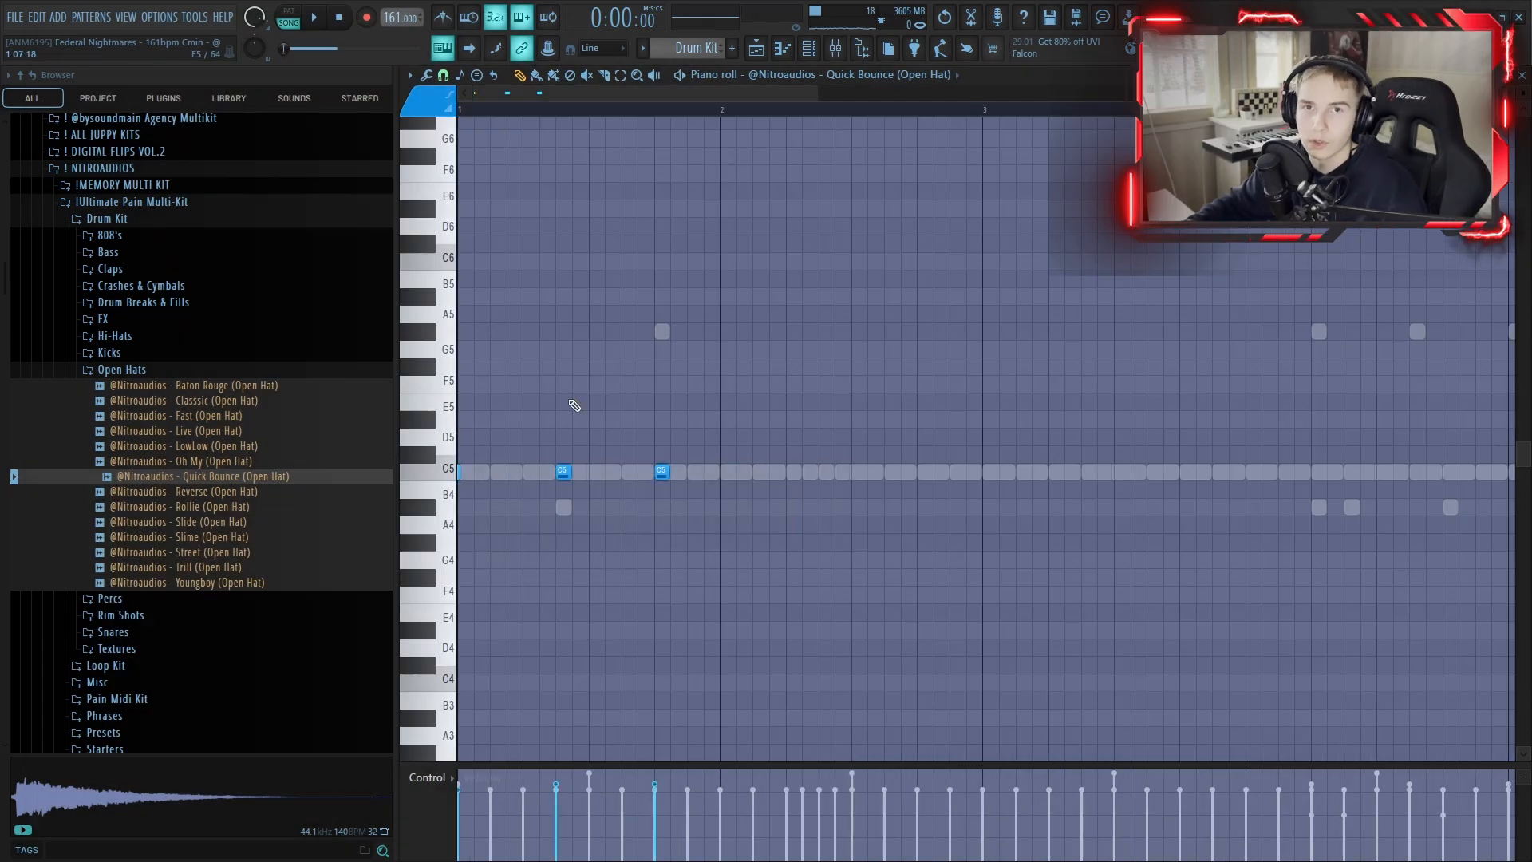
{"action": "left_click", "coordinate": [800, 242]}
{"action": "key", "text": "space"}
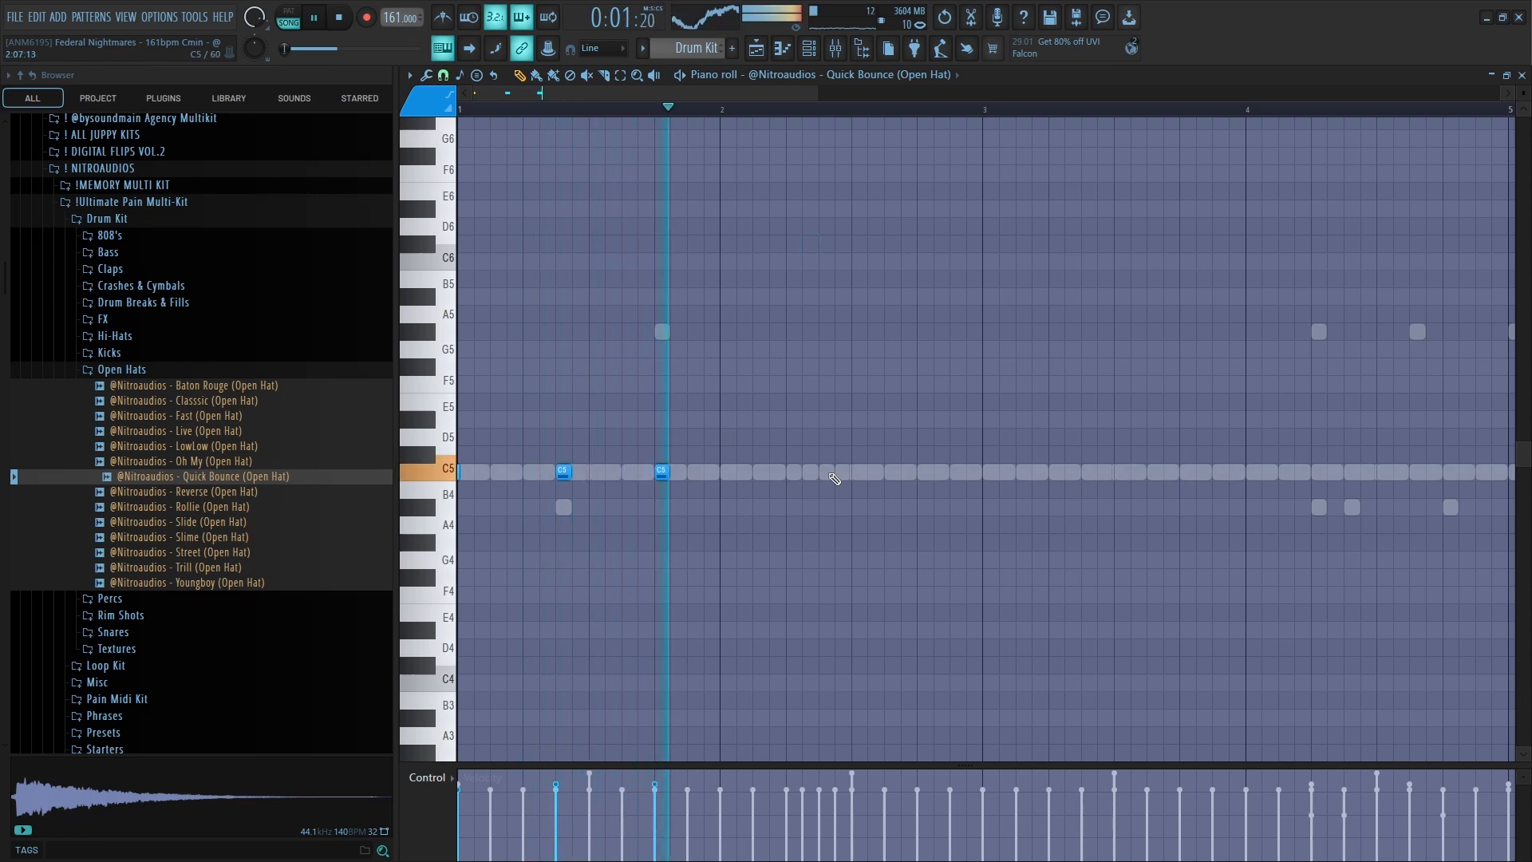
Add C5 open hat hits on the 808 notes, two in bar 4 and three in bar 5.
{"action": "scroll", "coordinate": [832, 477], "scroll_direction": "down", "scroll_amount": 3}
{"action": "scroll", "coordinate": [899, 477], "scroll_direction": "up", "scroll_amount": 2}
{"action": "left_click", "coordinate": [898, 473]}
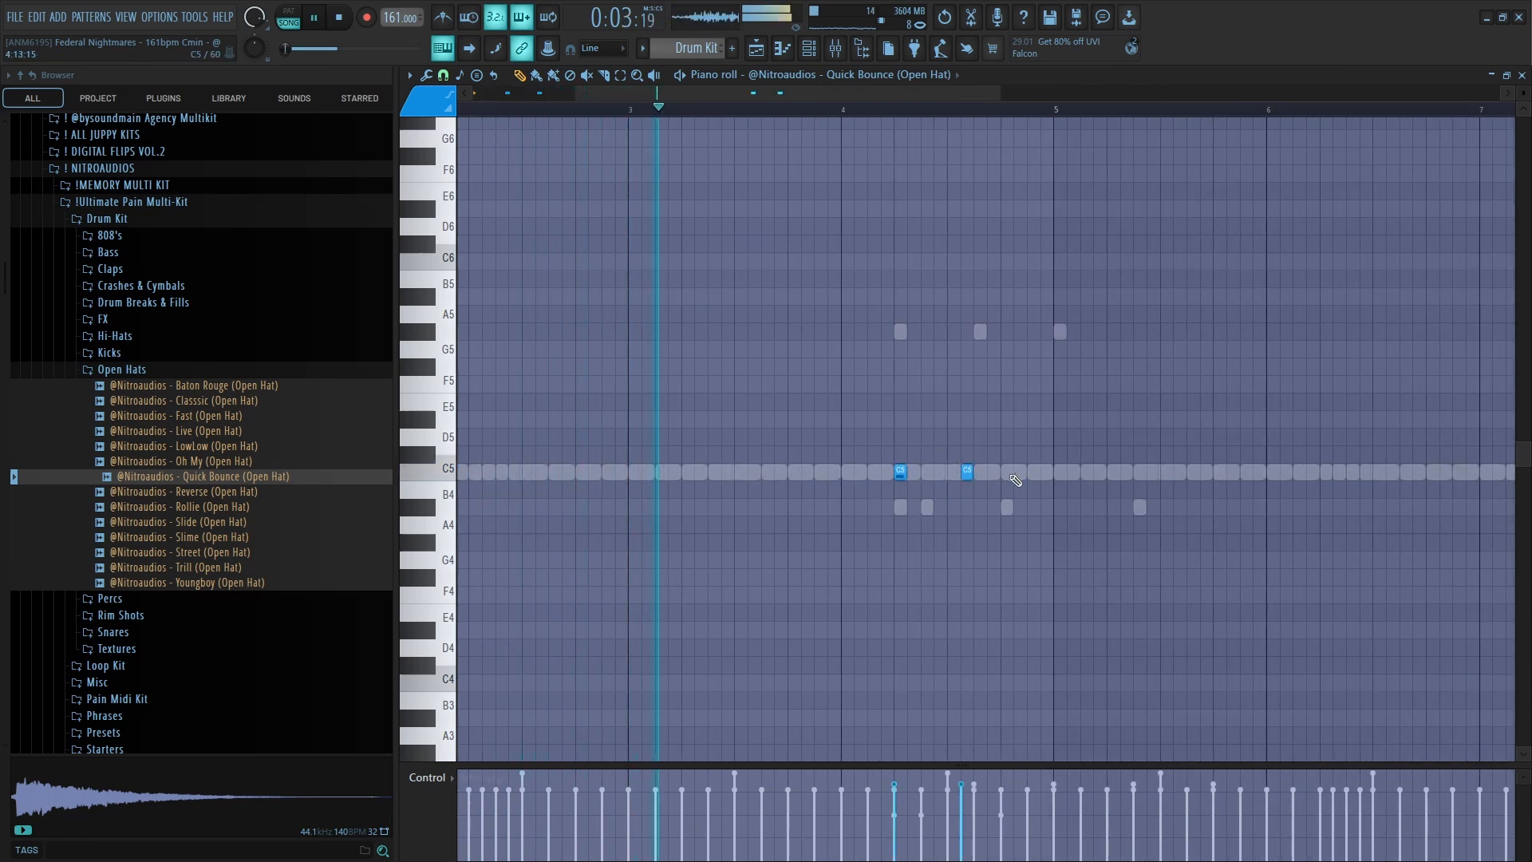
{"action": "scroll", "coordinate": [1053, 475], "scroll_direction": "up", "scroll_amount": 3}
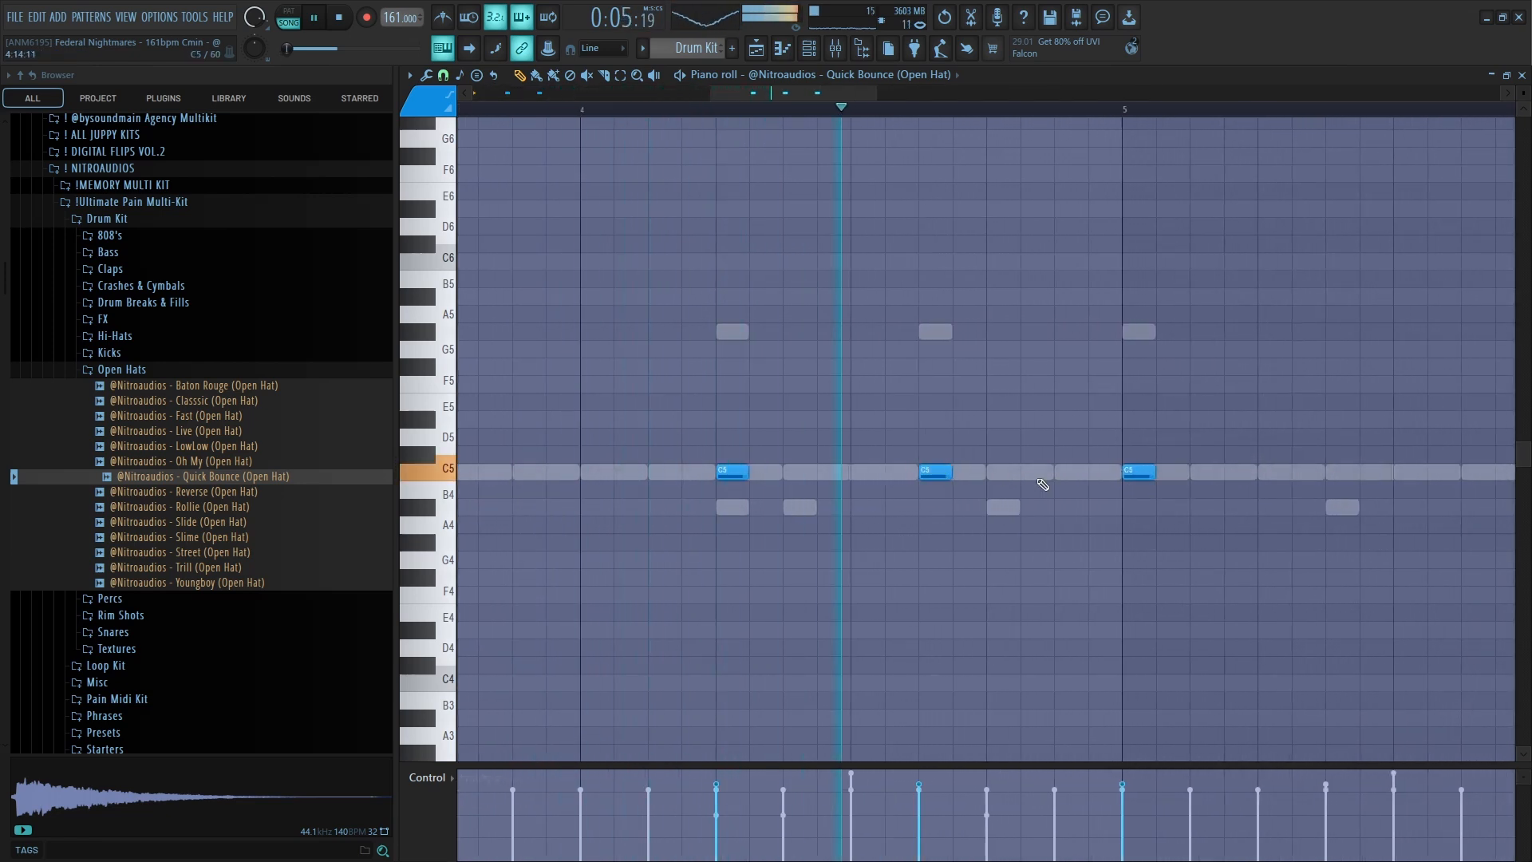
{"action": "scroll", "coordinate": [1043, 484], "scroll_direction": "down", "scroll_amount": 3}
{"action": "left_click", "coordinate": [810, 472]}
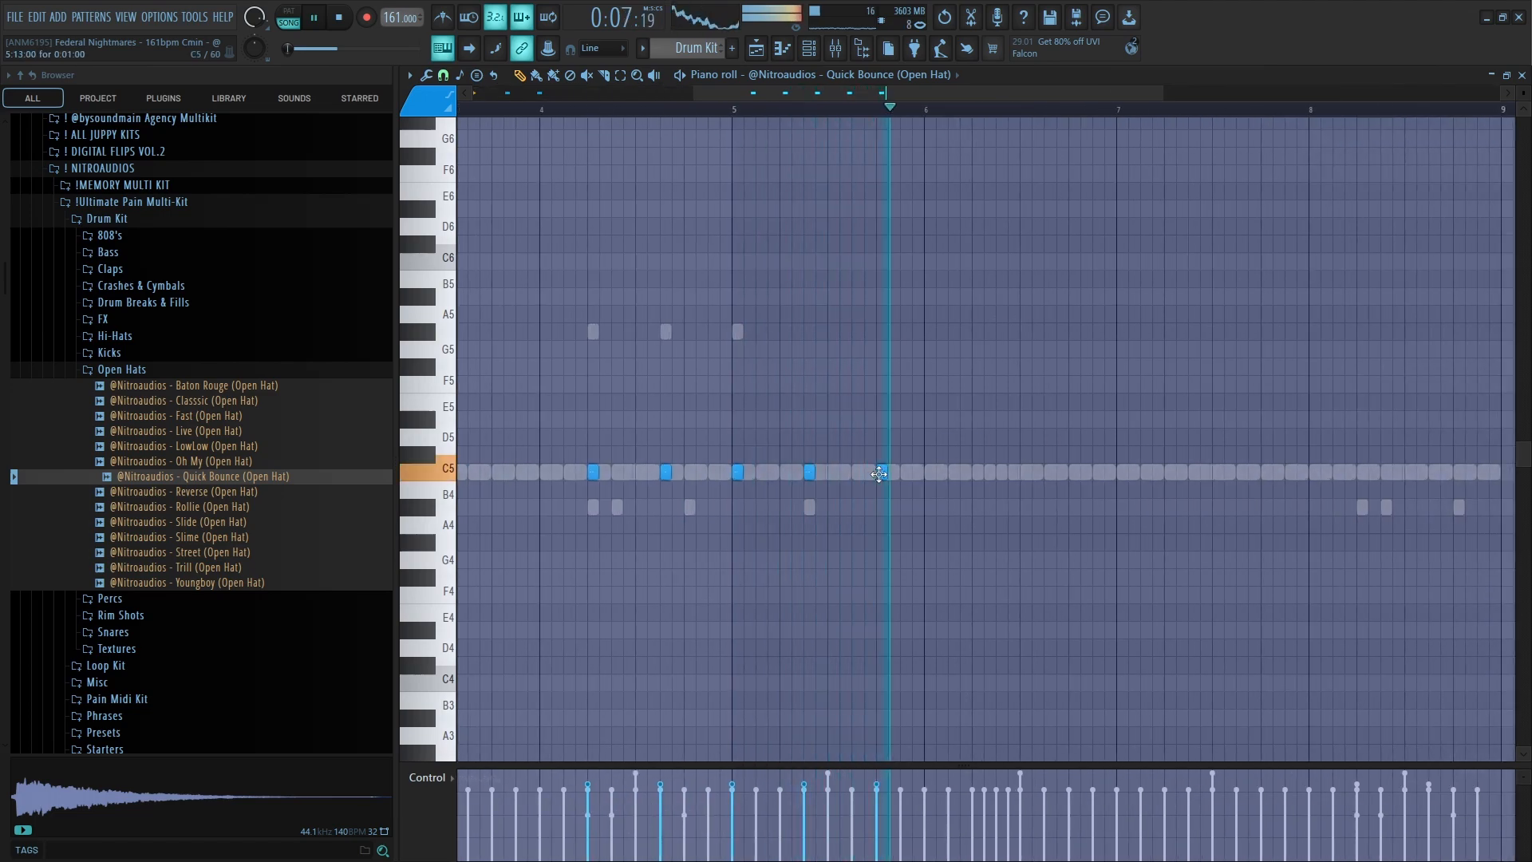
Add two C5 open hat hits in bar 8 on the 808 notes and remove the misplaced hit.
{"action": "scroll", "coordinate": [878, 474], "scroll_direction": "down", "scroll_amount": 3}
{"action": "scroll", "coordinate": [1101, 496], "scroll_direction": "up", "scroll_amount": 4}
{"action": "left_click", "coordinate": [1097, 476]}
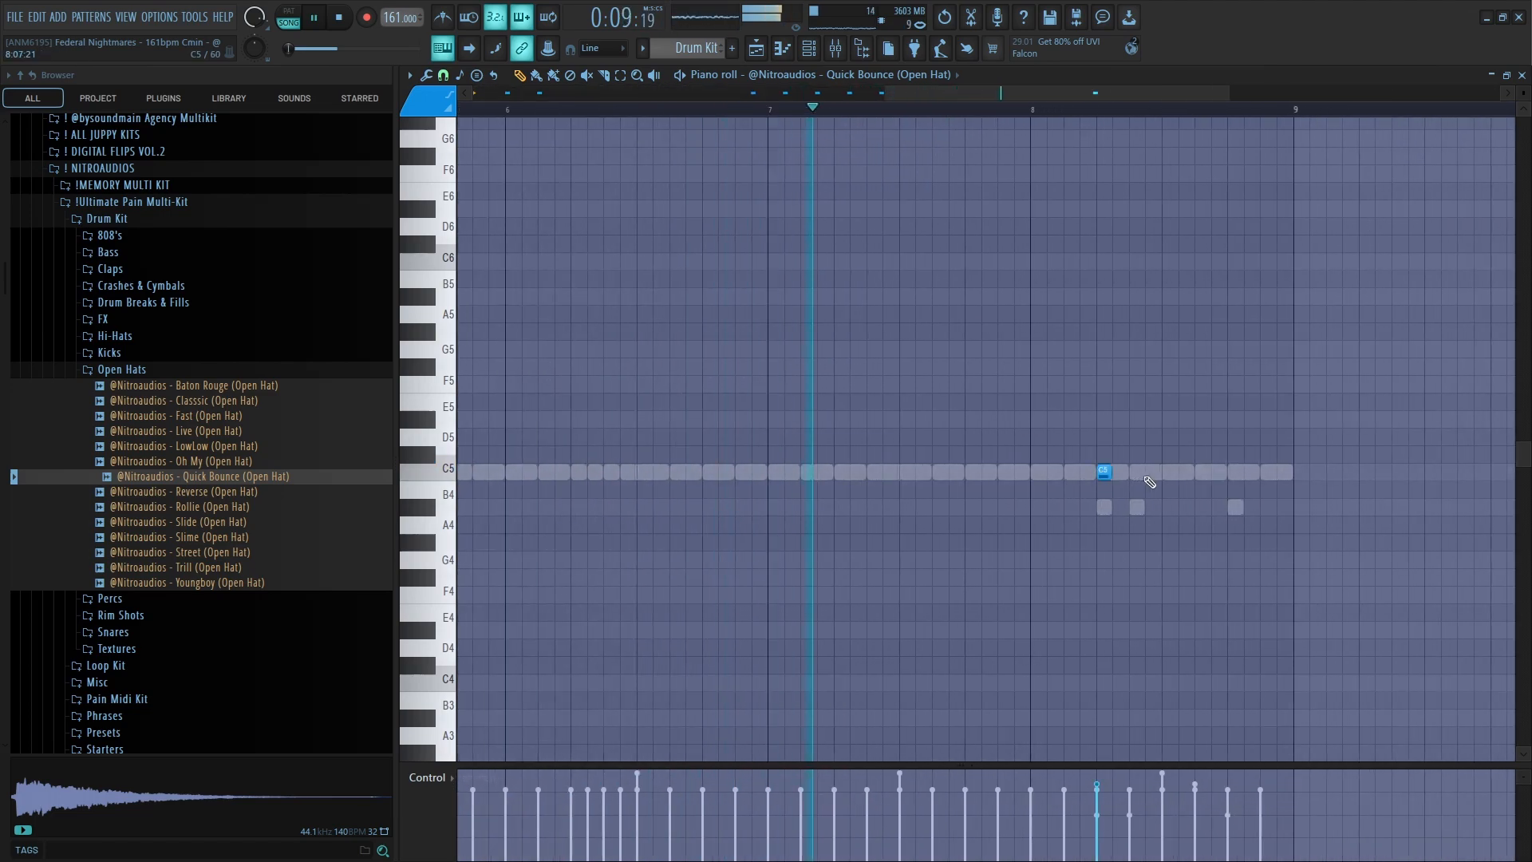
{"action": "scroll", "coordinate": [1162, 504], "scroll_direction": "up", "scroll_amount": 3}
{"action": "right_click", "coordinate": [1130, 480]}
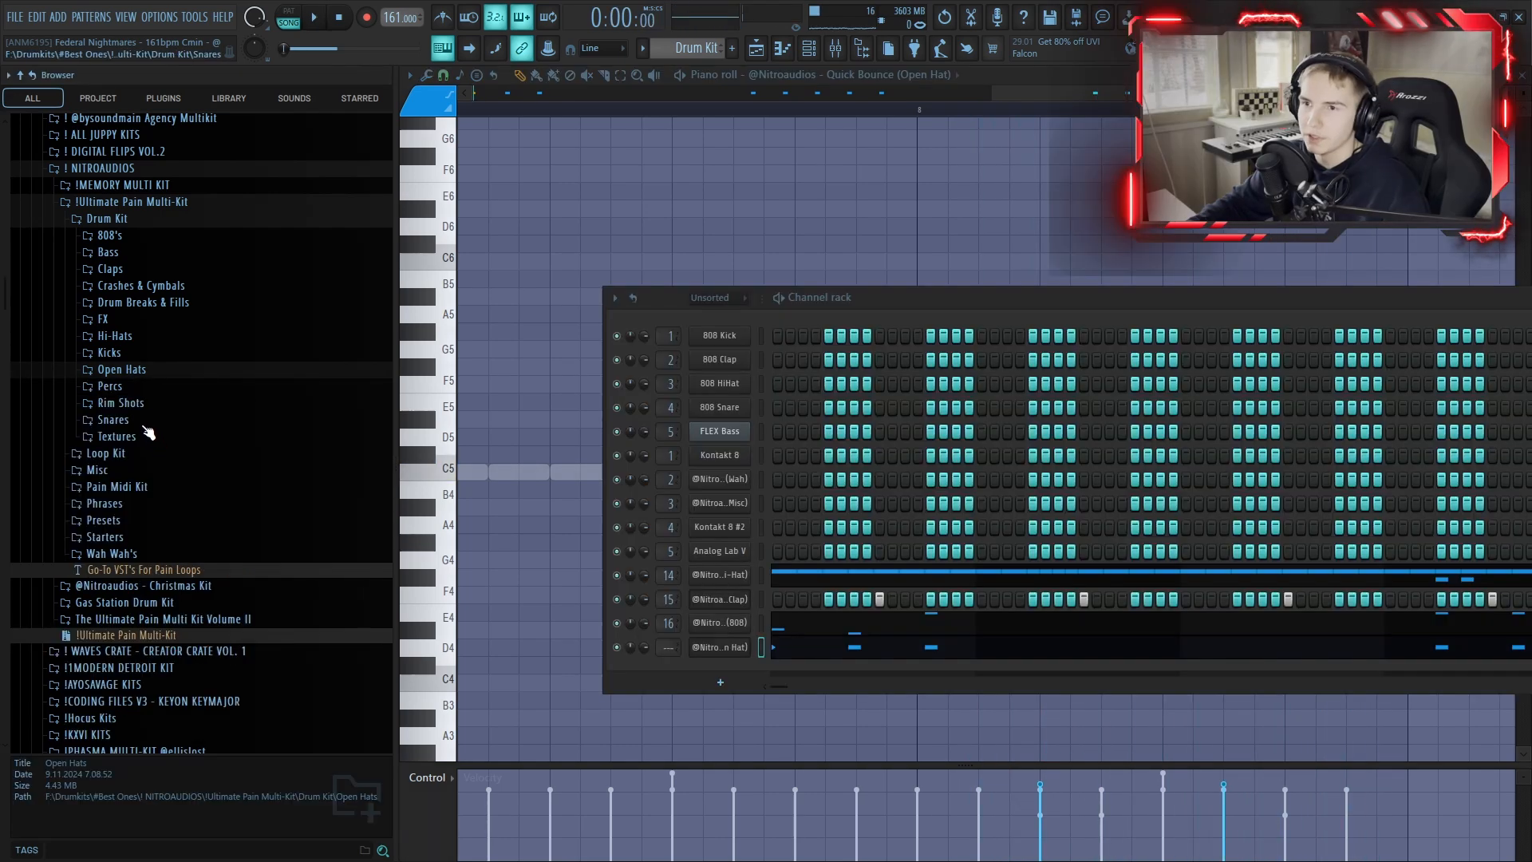
Browse the kit's Snares folder and add the Go To Counter snare as a new channel in the channel rack.
{"action": "left_click", "coordinate": [113, 420]}
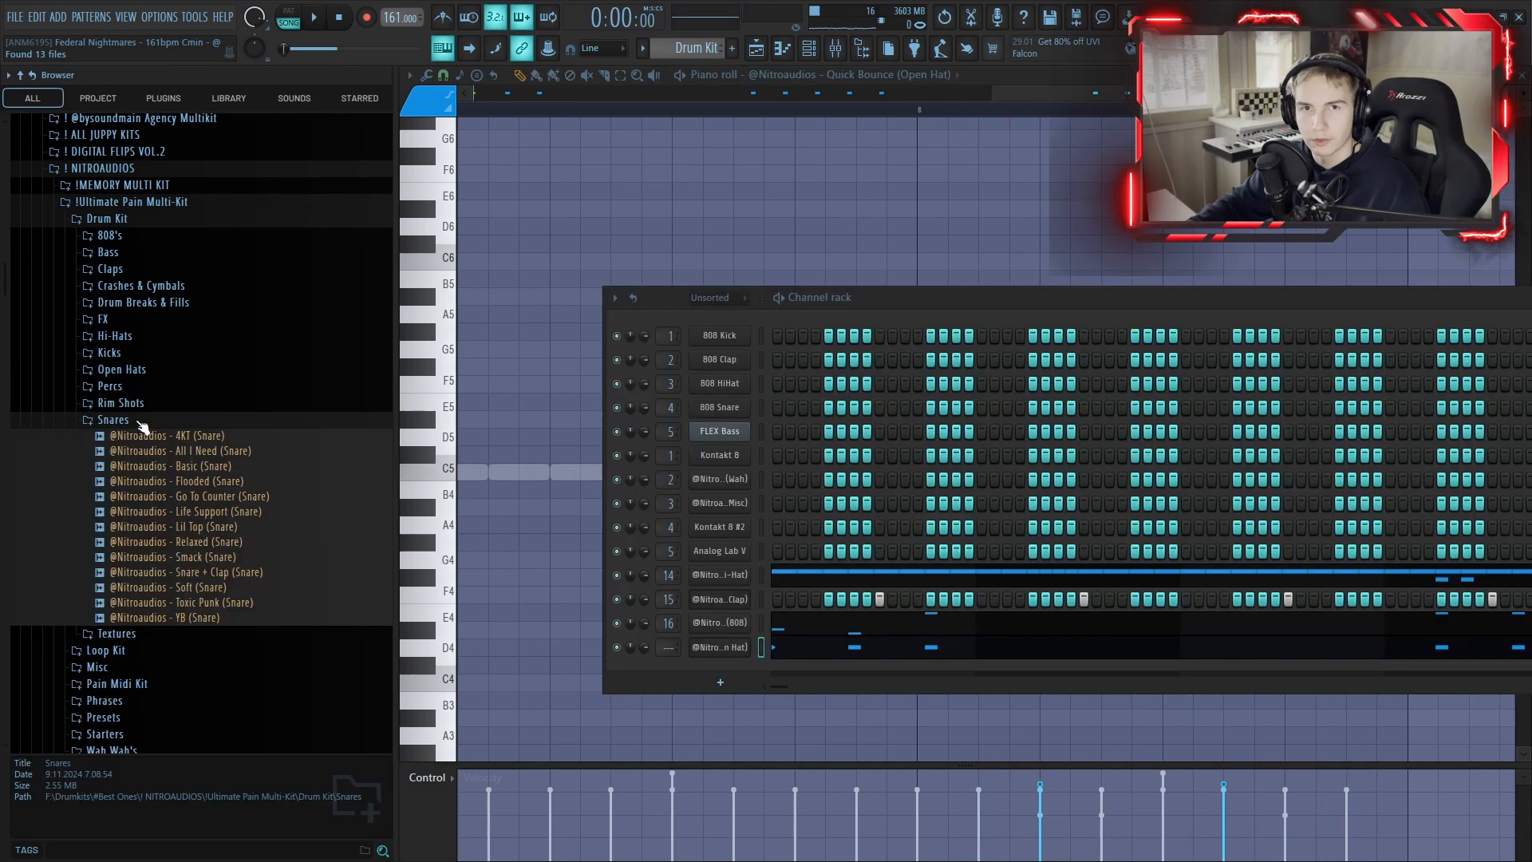
{"action": "left_click_drag", "start_coordinate": [159, 495], "coordinate": [745, 687]}
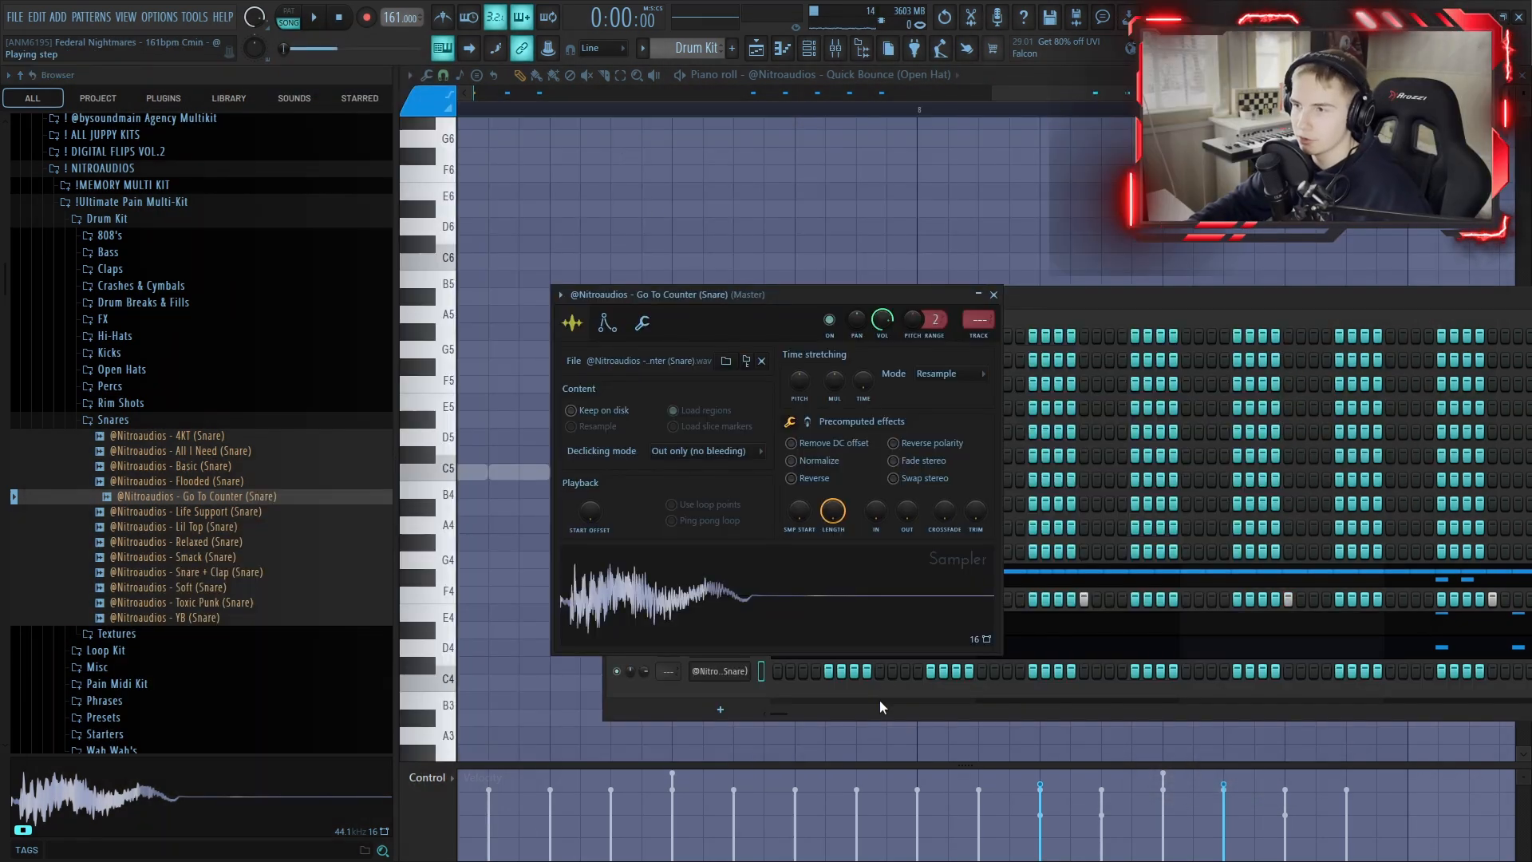
{"action": "left_click", "coordinate": [880, 702]}
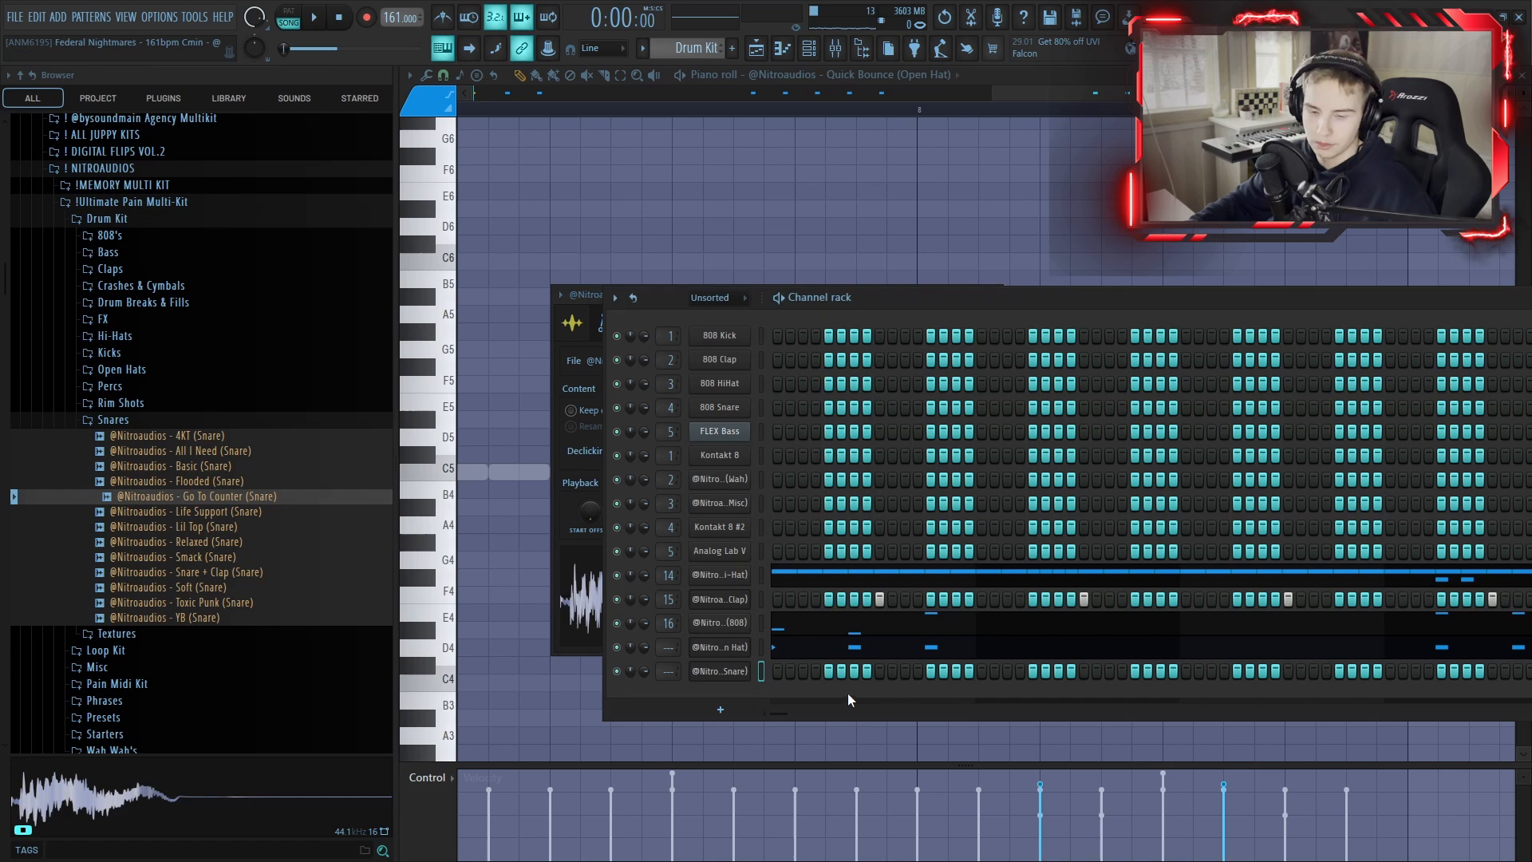
Place a C5 hit early in bar 2 of the Go To Counter snare's piano roll, with playback running.
{"action": "right_click", "coordinate": [730, 673]}
{"action": "left_click", "coordinate": [768, 618]}
{"action": "scroll", "coordinate": [461, 543], "scroll_direction": "up", "scroll_amount": 2}
{"action": "scroll", "coordinate": [465, 547], "scroll_direction": "up", "scroll_amount": 3}
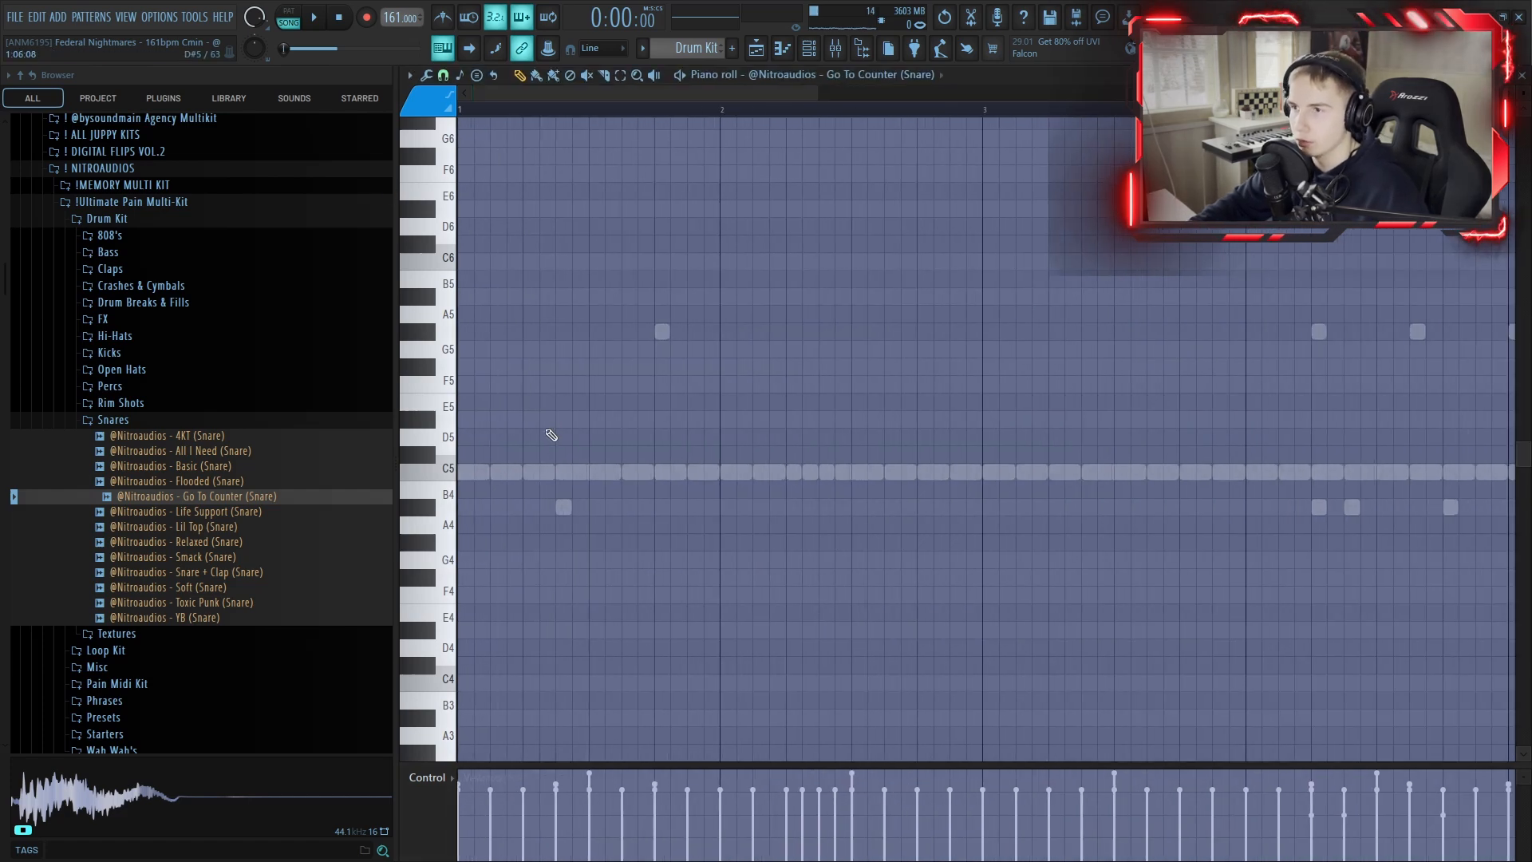
{"action": "key", "text": "space"}
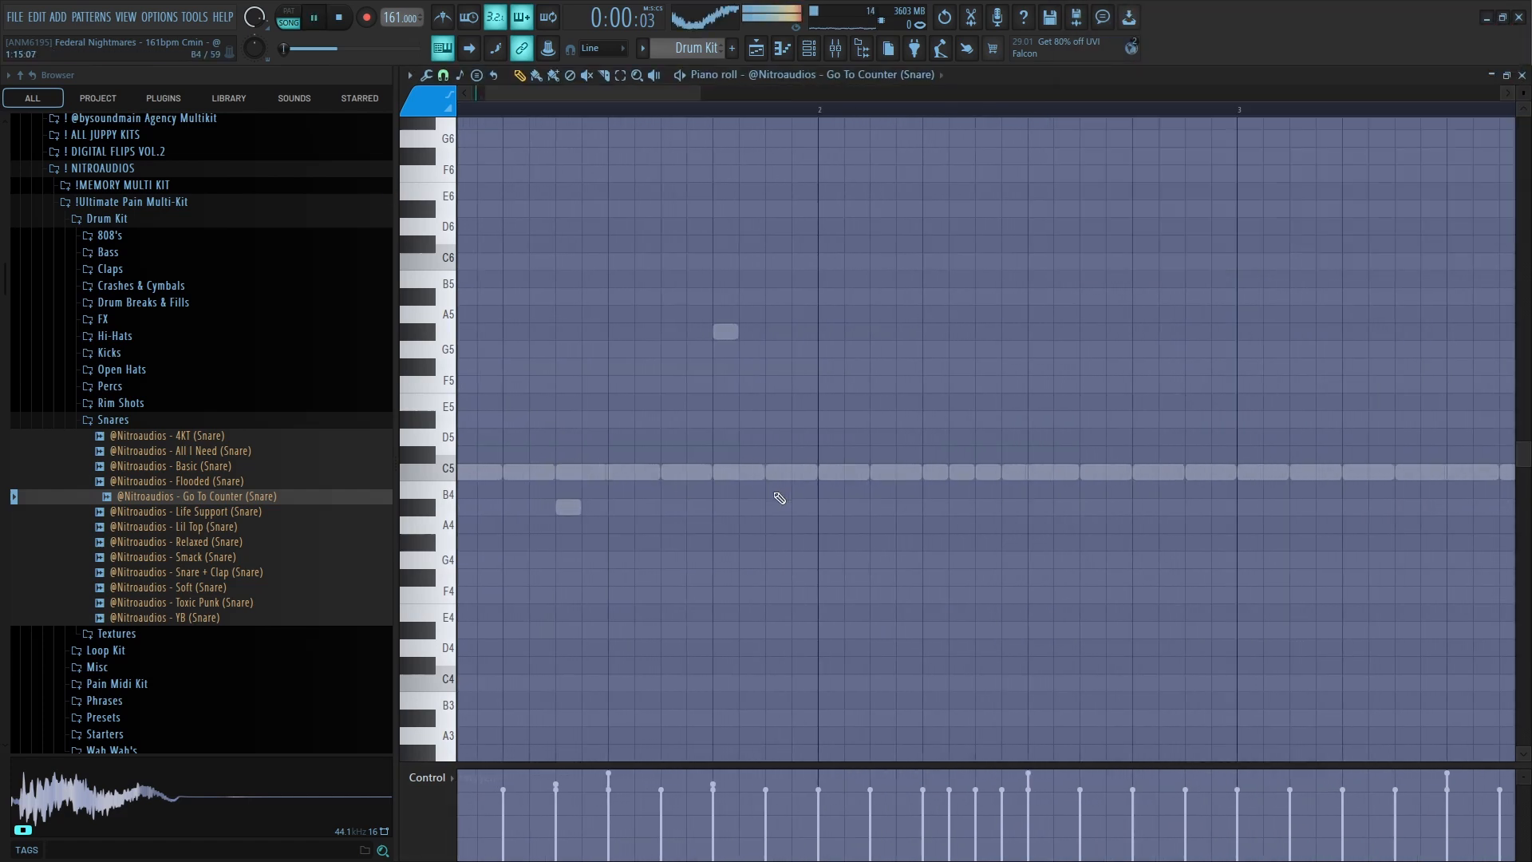
{"action": "scroll", "coordinate": [742, 511], "scroll_direction": "down", "scroll_amount": 4}
{"action": "left_click", "coordinate": [662, 473]}
{"action": "scroll", "coordinate": [665, 480], "scroll_direction": "down", "scroll_amount": 3}
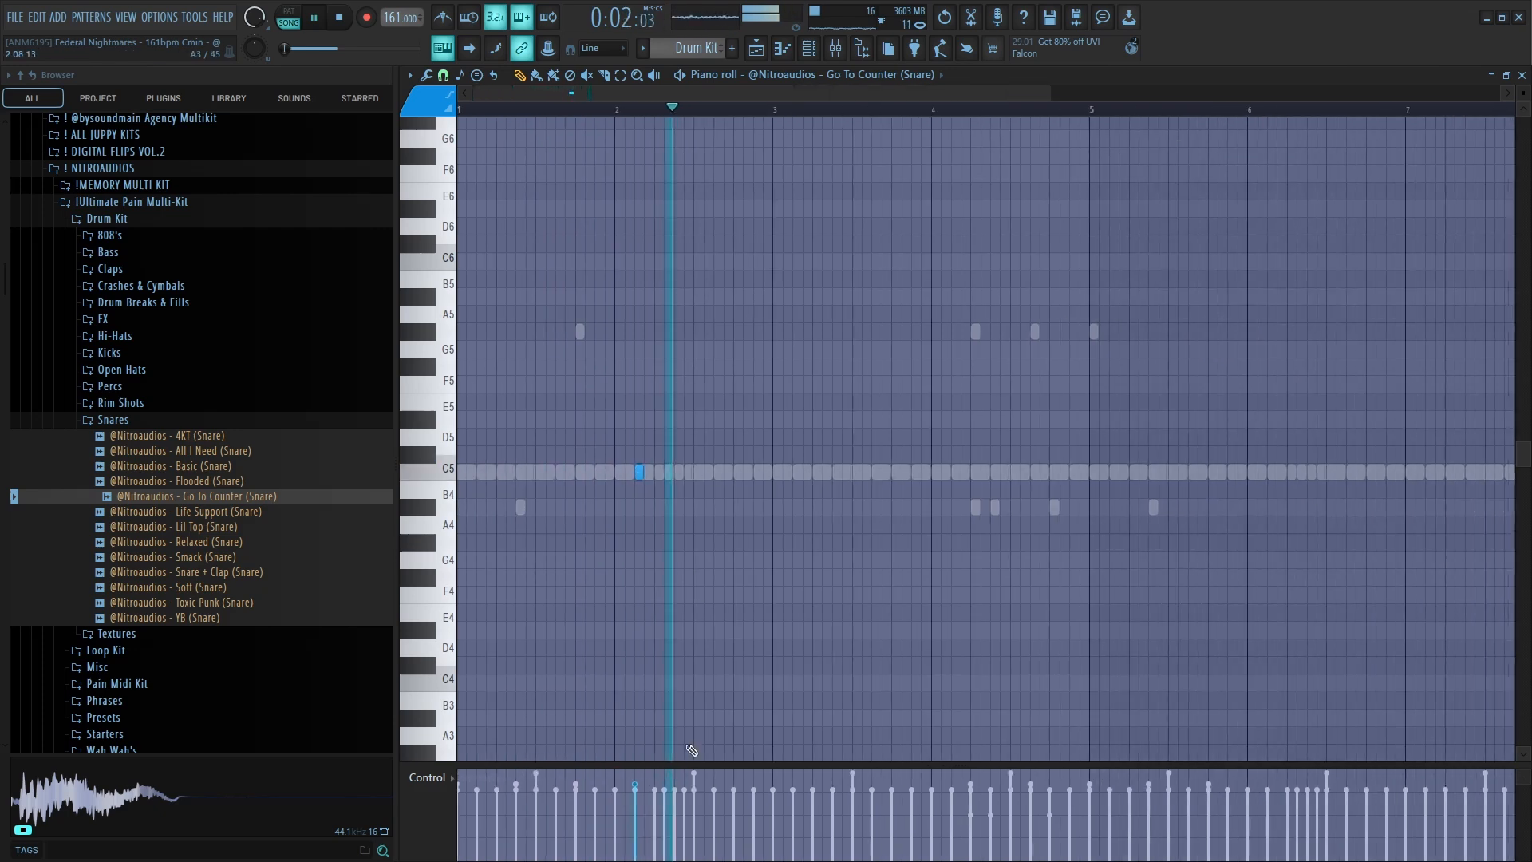
Add two more C5 snare hits, one near the end of bar 3 and one early in bar 4.
{"action": "scroll", "coordinate": [928, 523], "scroll_direction": "up", "scroll_amount": 3}
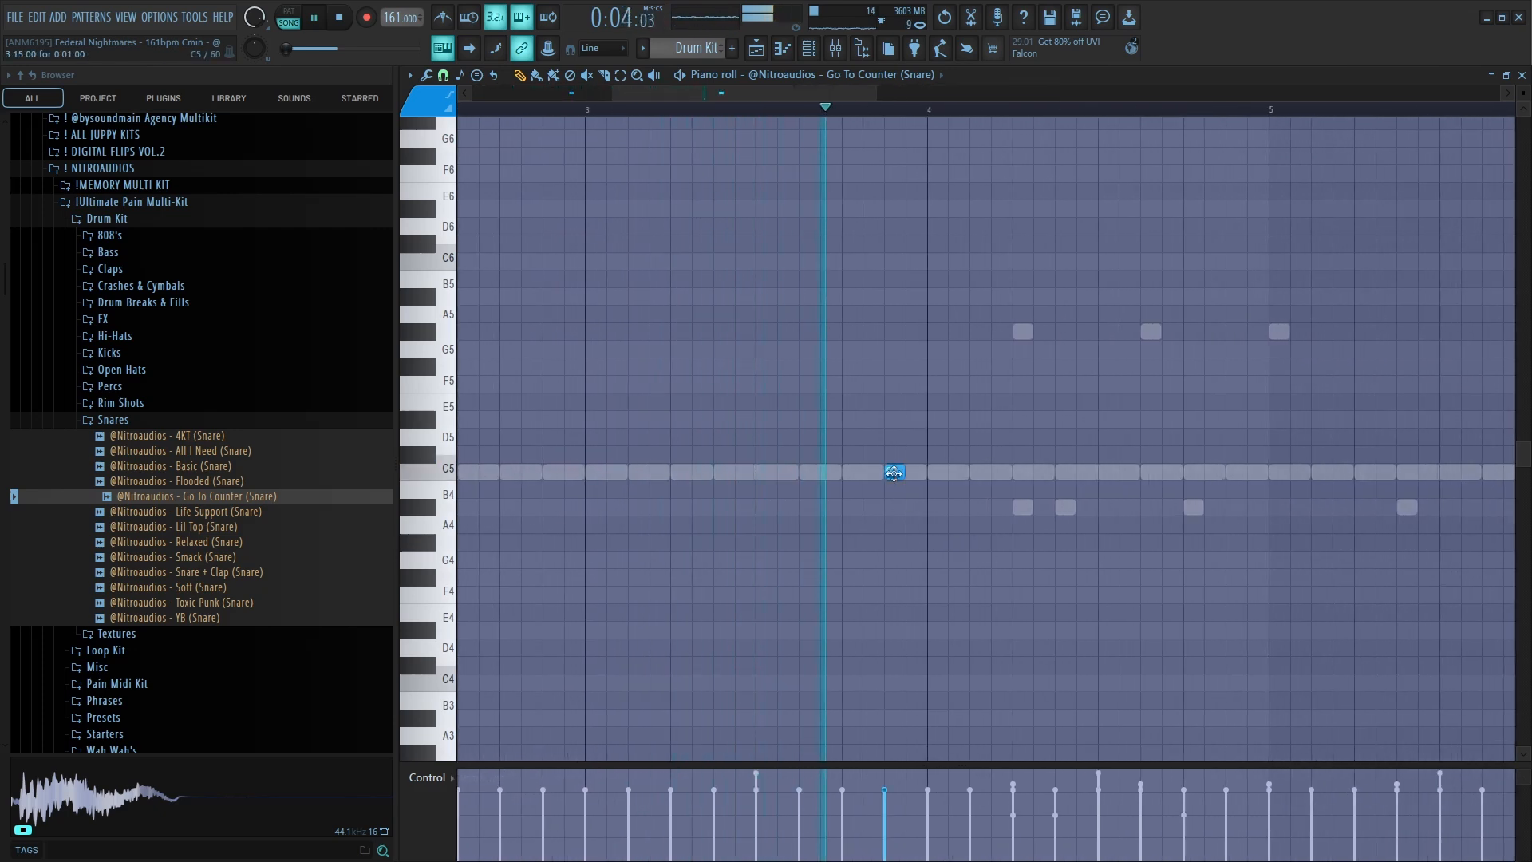
{"action": "right_click", "coordinate": [1233, 486]}
{"action": "scroll", "coordinate": [1288, 518], "scroll_direction": "down", "scroll_amount": 3}
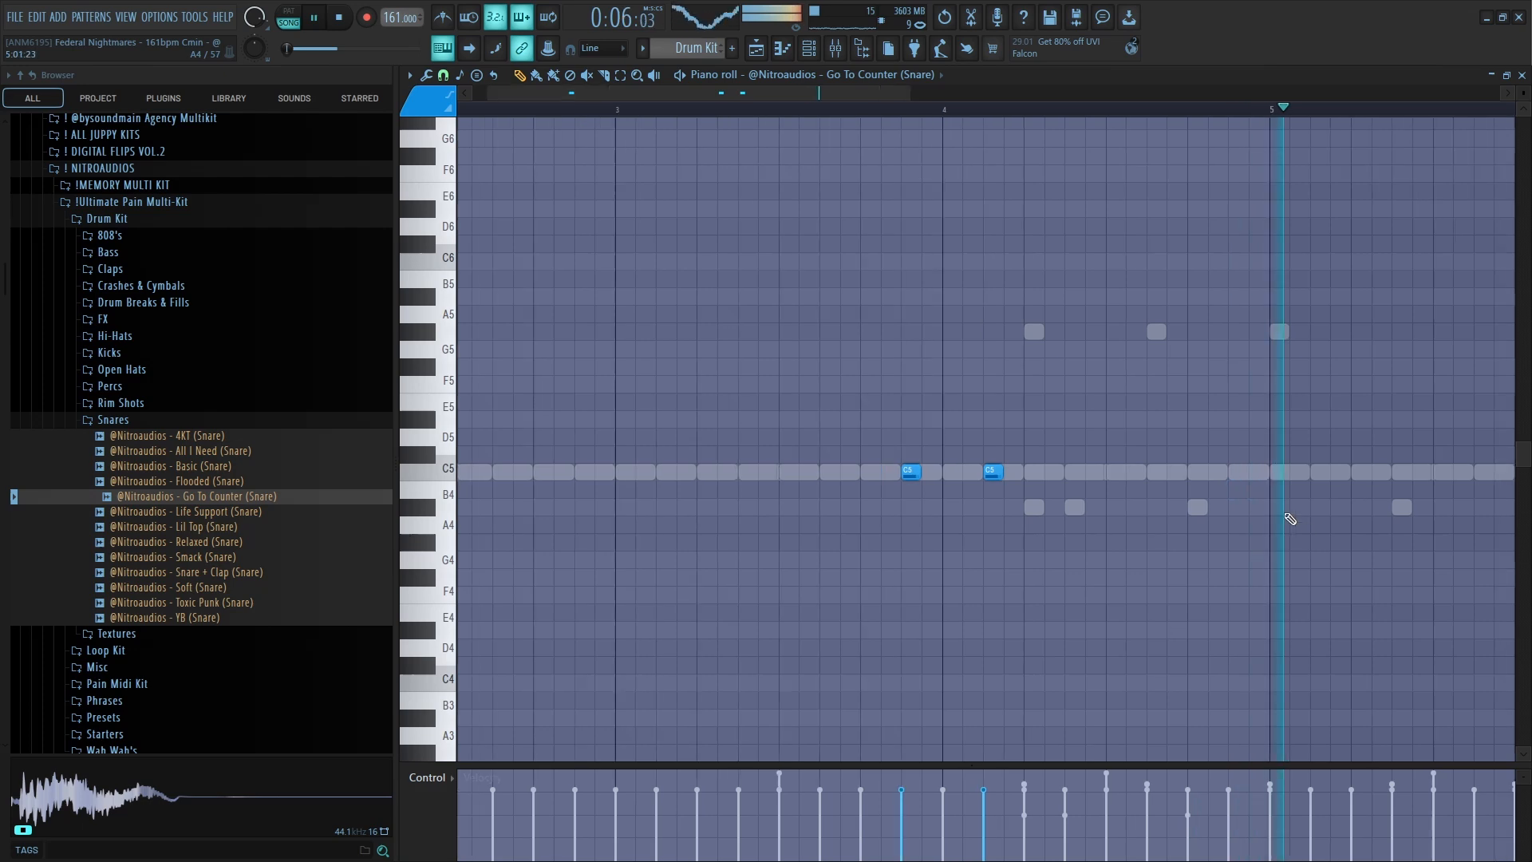
Duplicate the four-bar snare pattern into bars 5 to 8 and add a C5 hit at the end of bar 8.
{"action": "left_click_drag", "start_coordinate": [1168, 111], "coordinate": [461, 111]}
{"action": "key", "text": "ctrl+b"}
{"action": "scroll", "coordinate": [761, 589], "scroll_direction": "down", "scroll_amount": 3}
{"action": "key", "text": "ctrl+d"}
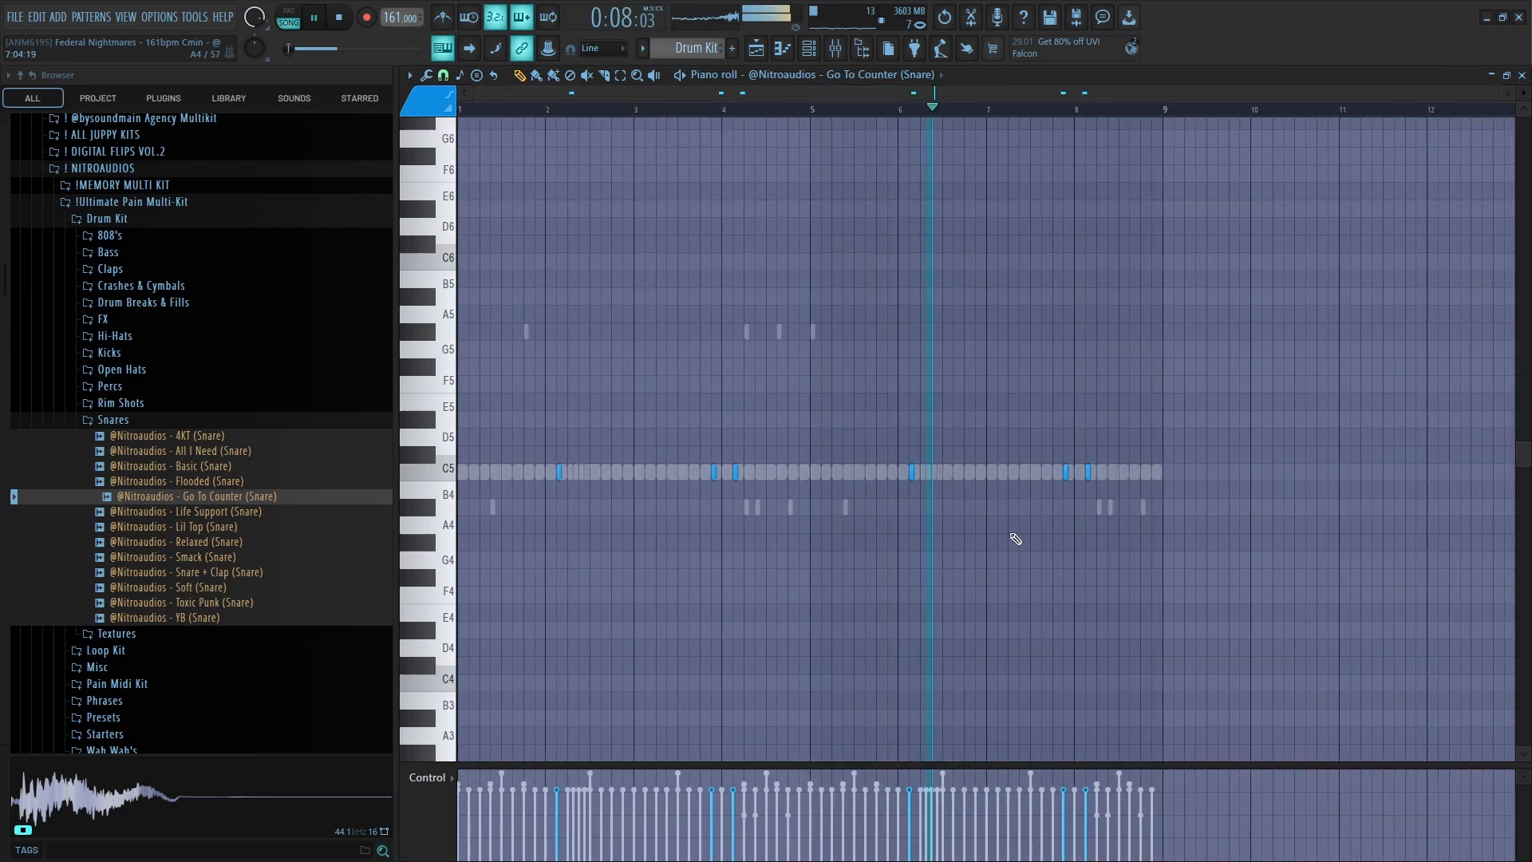
{"action": "scroll", "coordinate": [1114, 520], "scroll_direction": "up", "scroll_amount": 3}
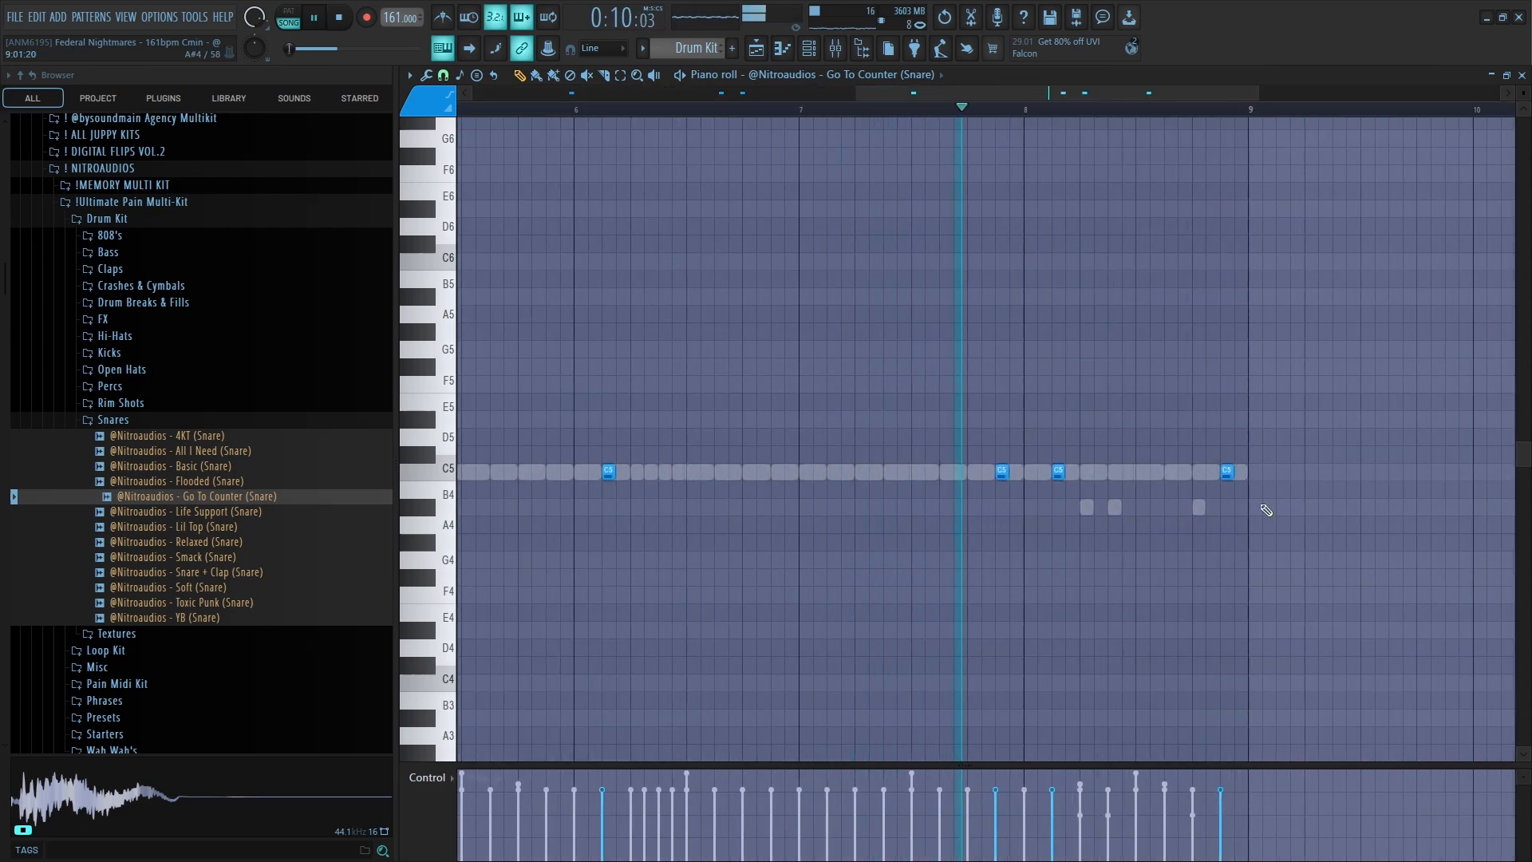
Replace the snare channel's sample with the kit's Flooded snare.
{"action": "scroll", "coordinate": [1270, 507], "scroll_direction": "down", "scroll_amount": 2}
{"action": "scroll", "coordinate": [1128, 489], "scroll_direction": "up", "scroll_amount": 3}
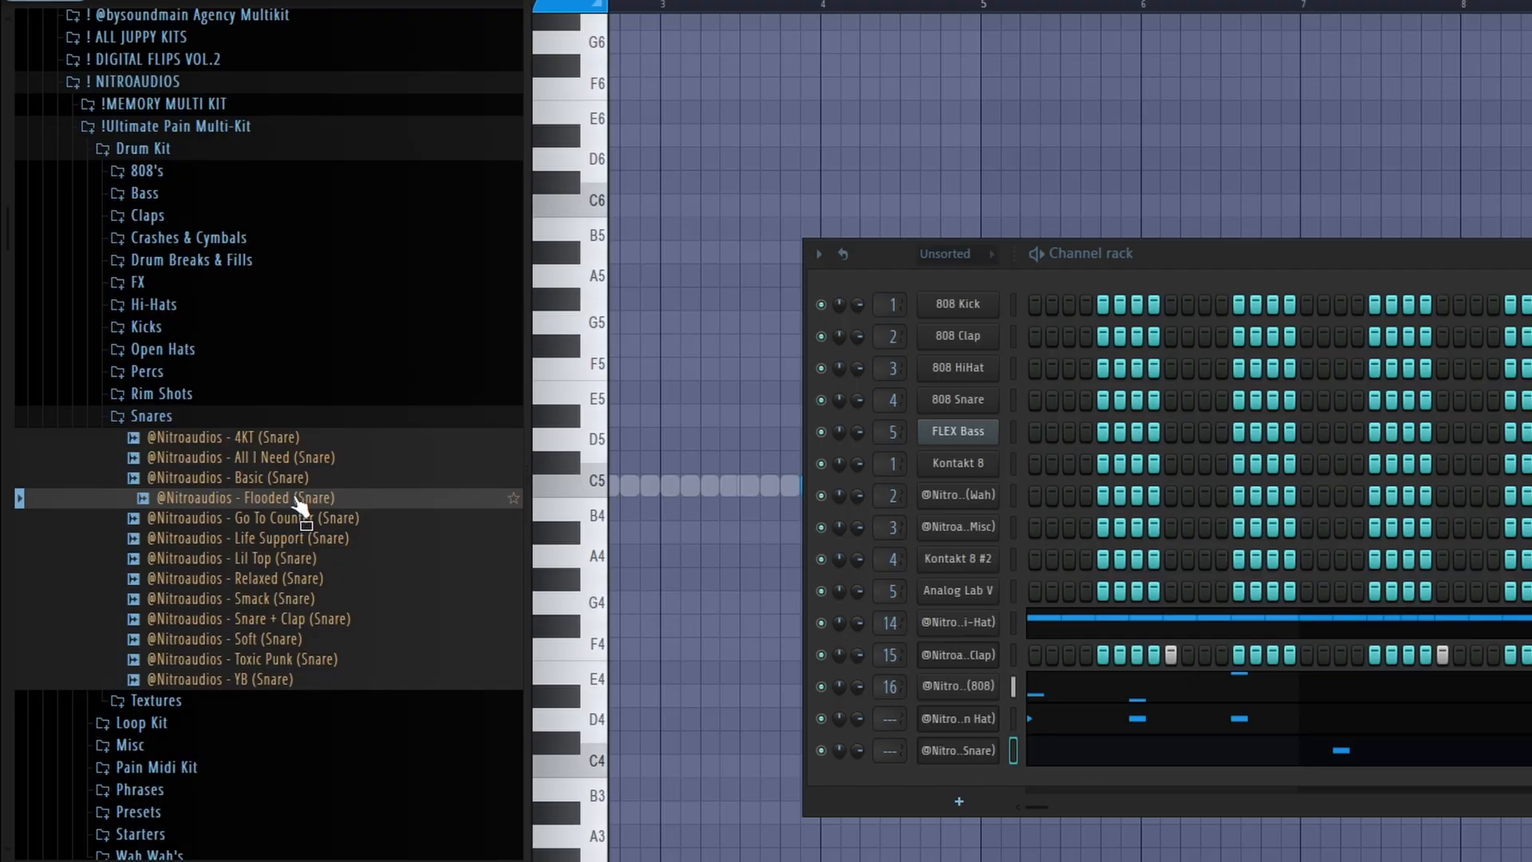
{"action": "left_click_drag", "start_coordinate": [297, 498], "coordinate": [980, 751]}
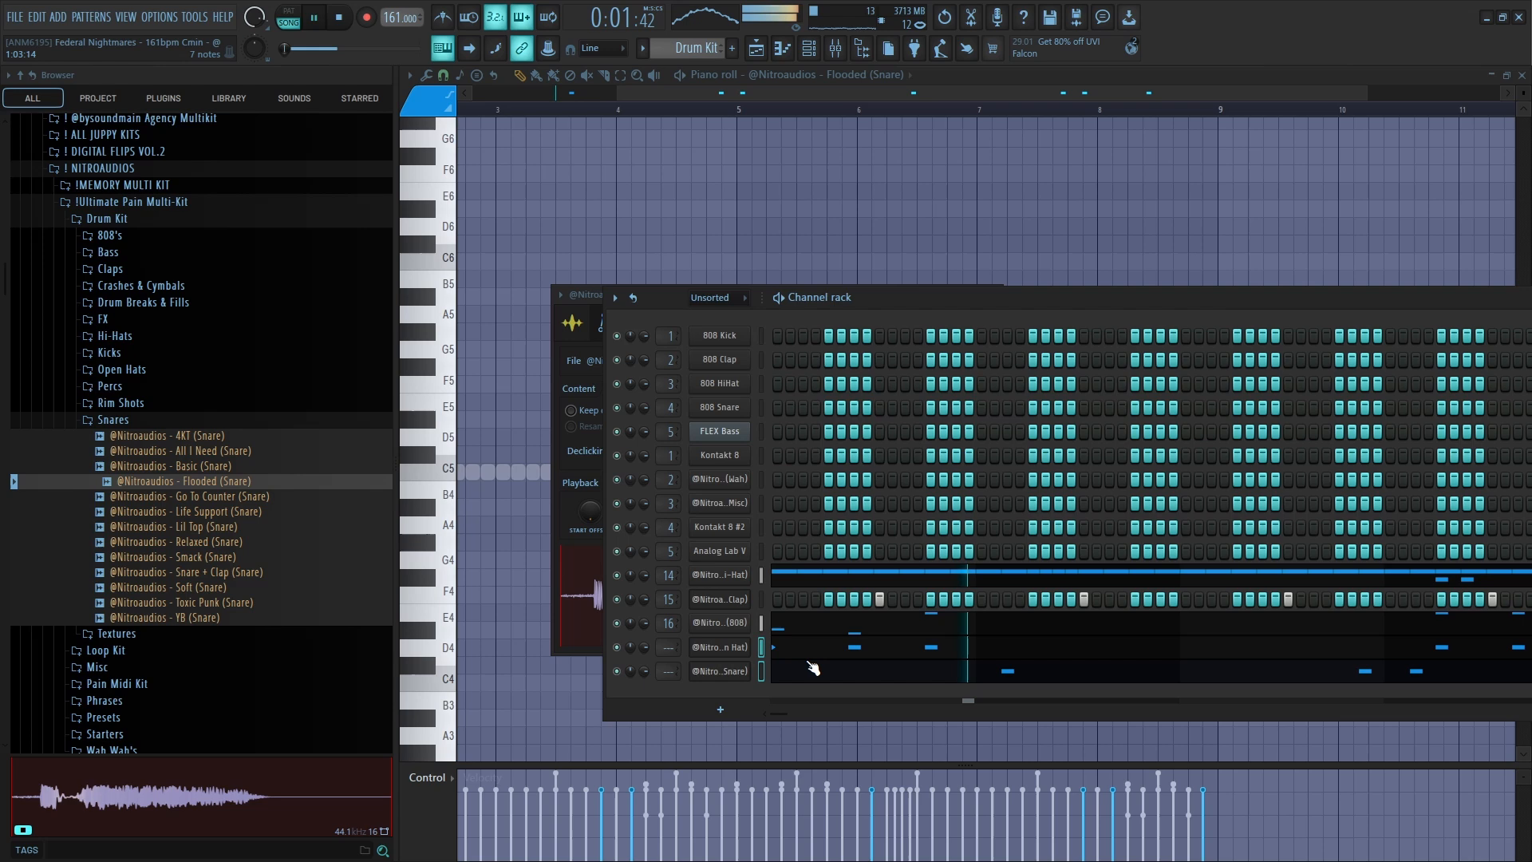
Route the Quick Bounce open hat and Flooded snare channels to mixer inserts 22 and 23.
{"action": "key", "text": "F9"}
{"action": "right_click", "coordinate": [1057, 304]}
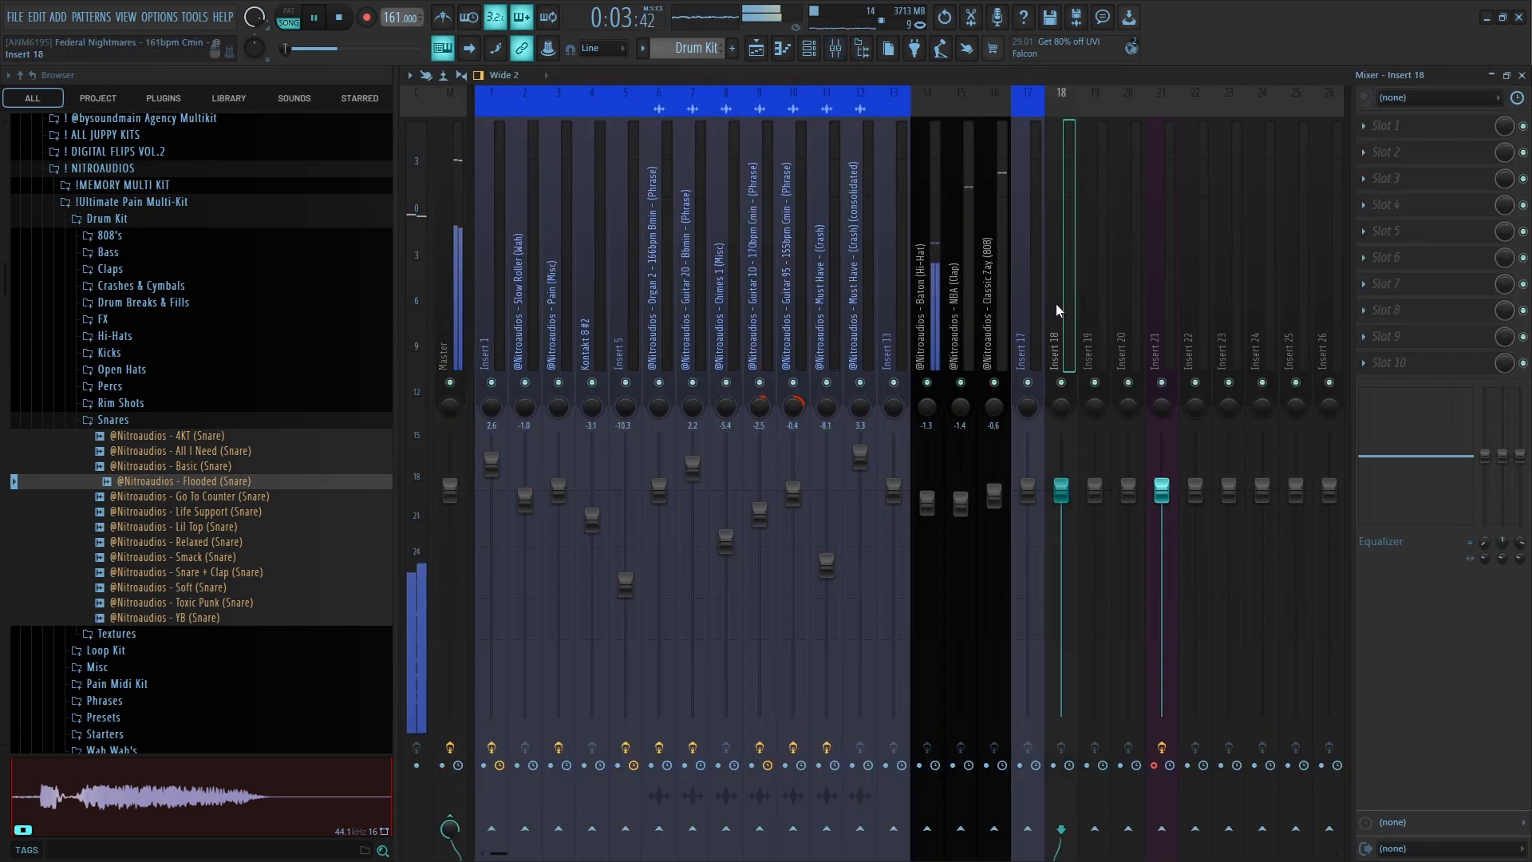
{"action": "left_click", "coordinate": [1074, 297]}
{"action": "right_click", "coordinate": [1213, 304]}
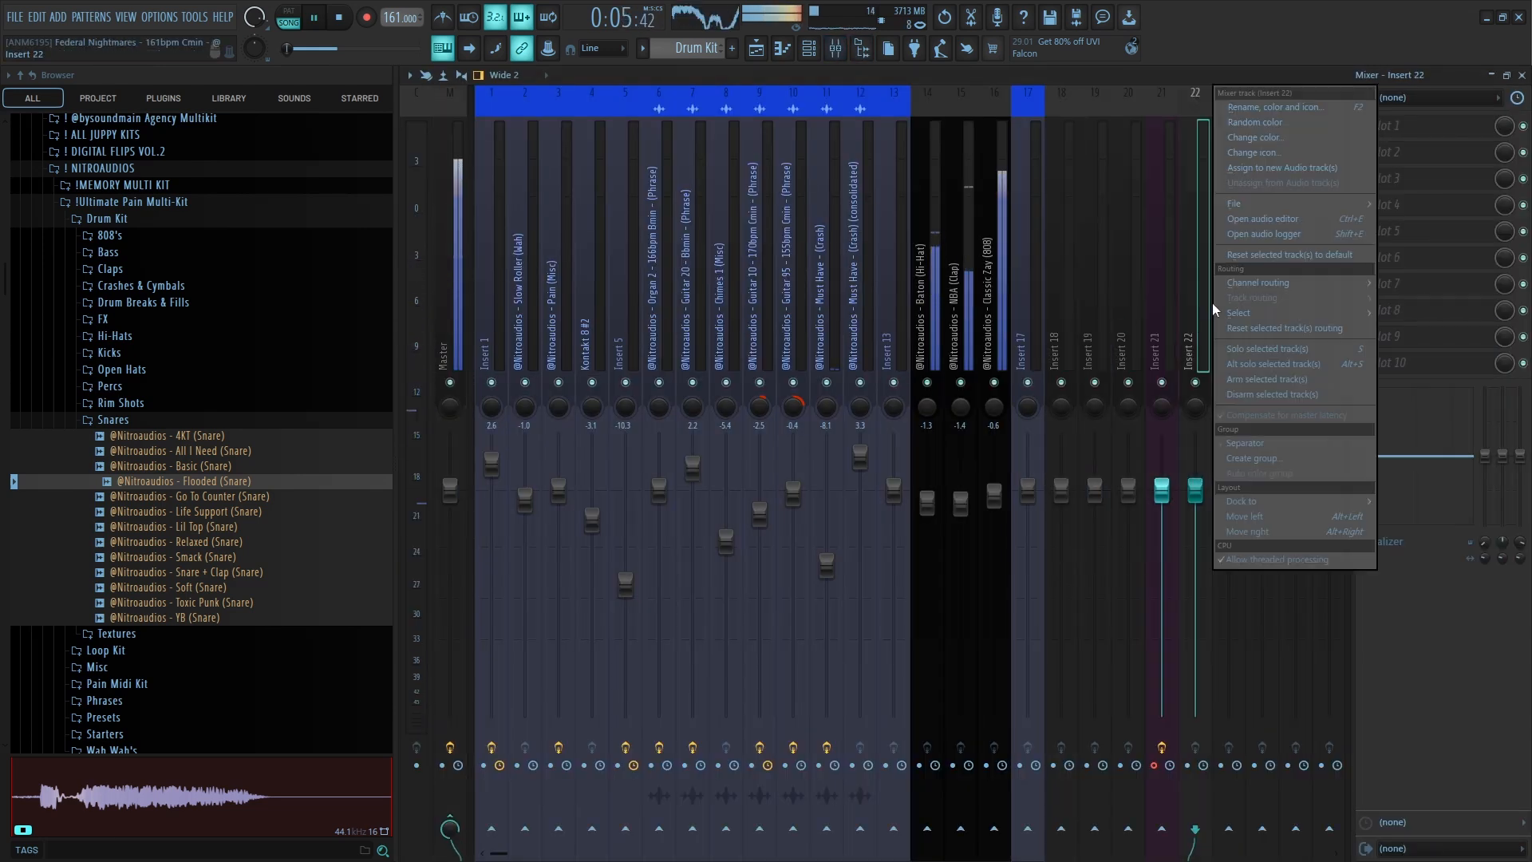
{"action": "mouse_move", "coordinate": [1275, 285]}
{"action": "left_click", "coordinate": [1160, 299]}
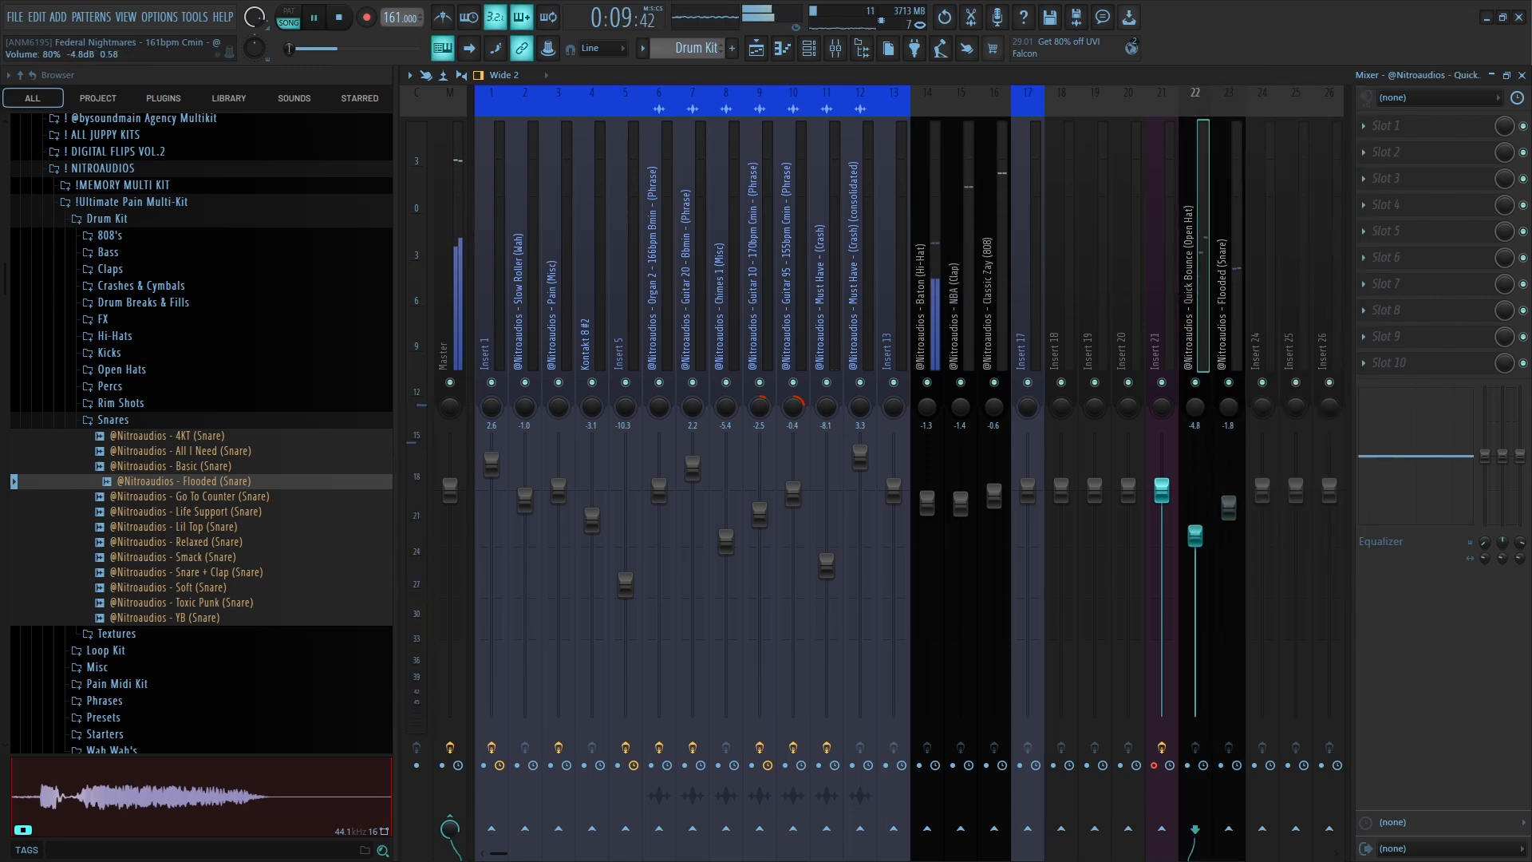
Set the mixer levels to -0.3 dB for the 808, -2.5 for the clap, -6.8 for the open hat and 0.0 for the Flooded snare.
{"action": "left_click_drag", "start_coordinate": [994, 494], "coordinate": [995, 513]}
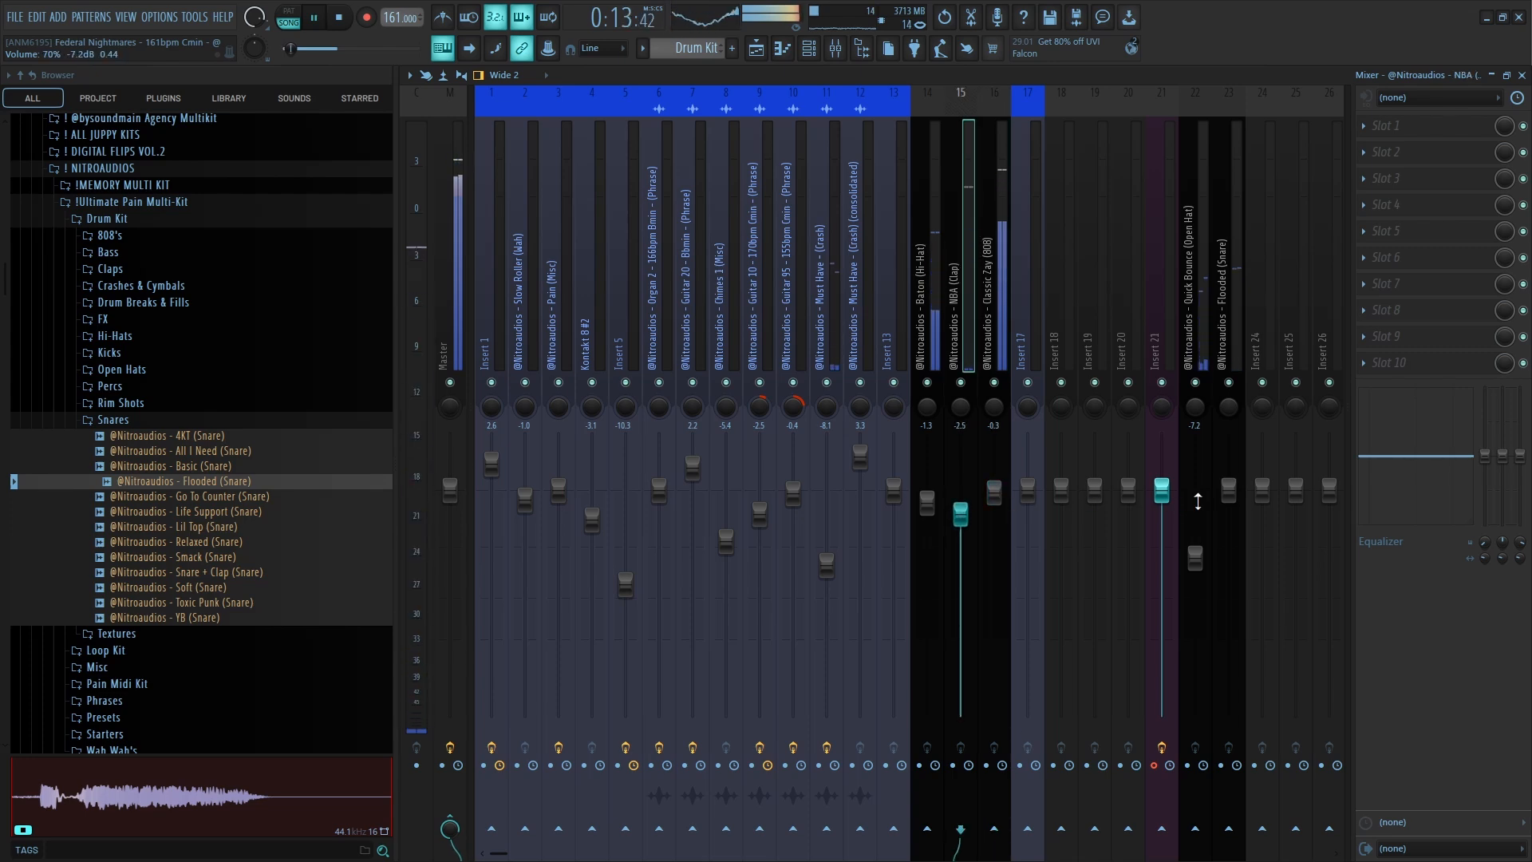
{"action": "left_click_drag", "start_coordinate": [1228, 489], "coordinate": [1229, 490]}
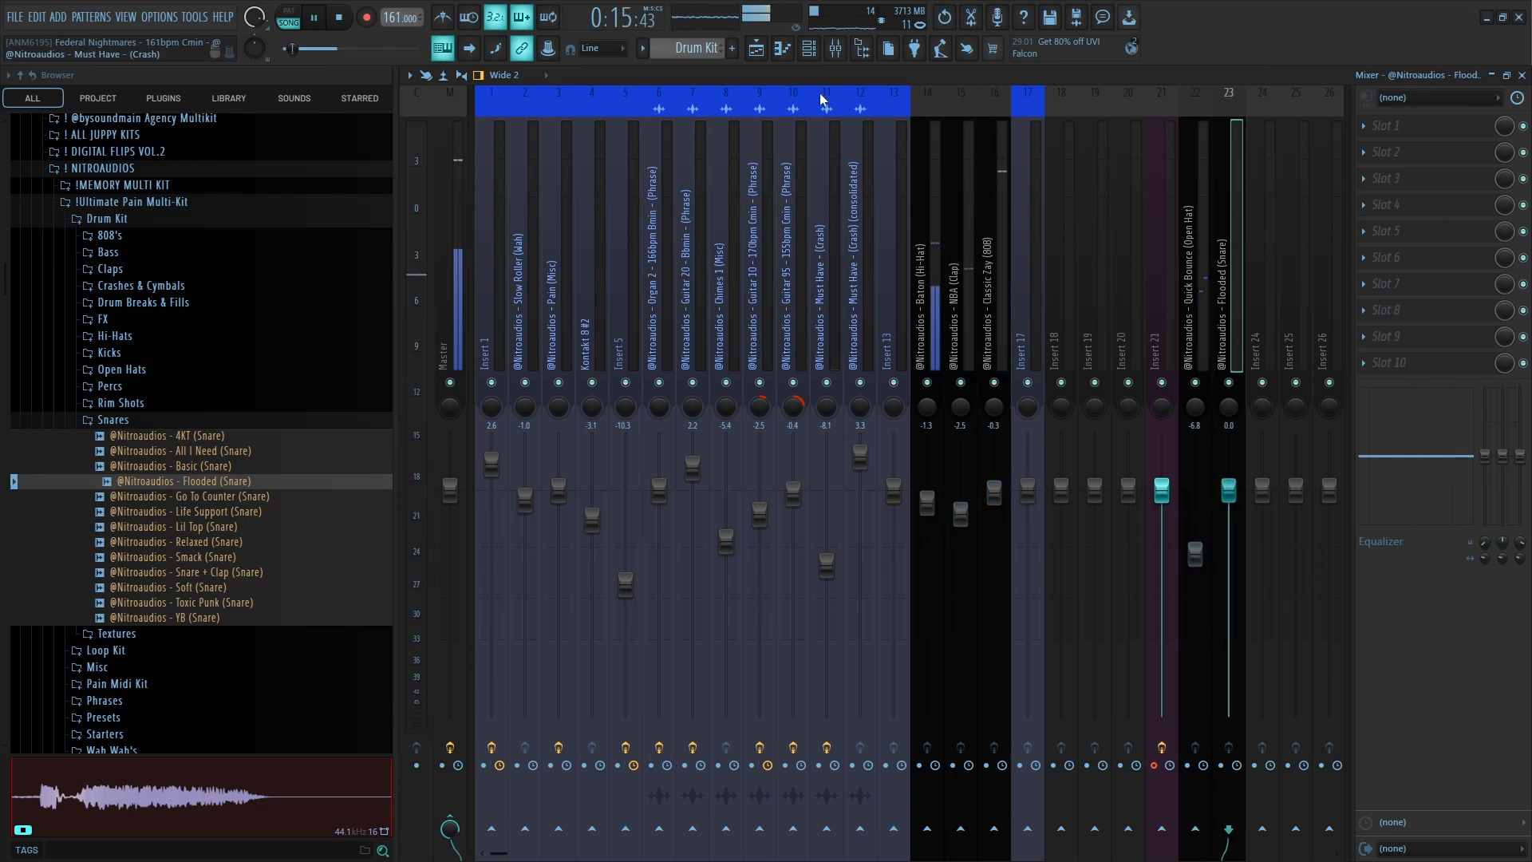
Browse the kit's Kicks folder and add the Go To kick as a new channel in the channel rack.
{"action": "left_click", "coordinate": [814, 51]}
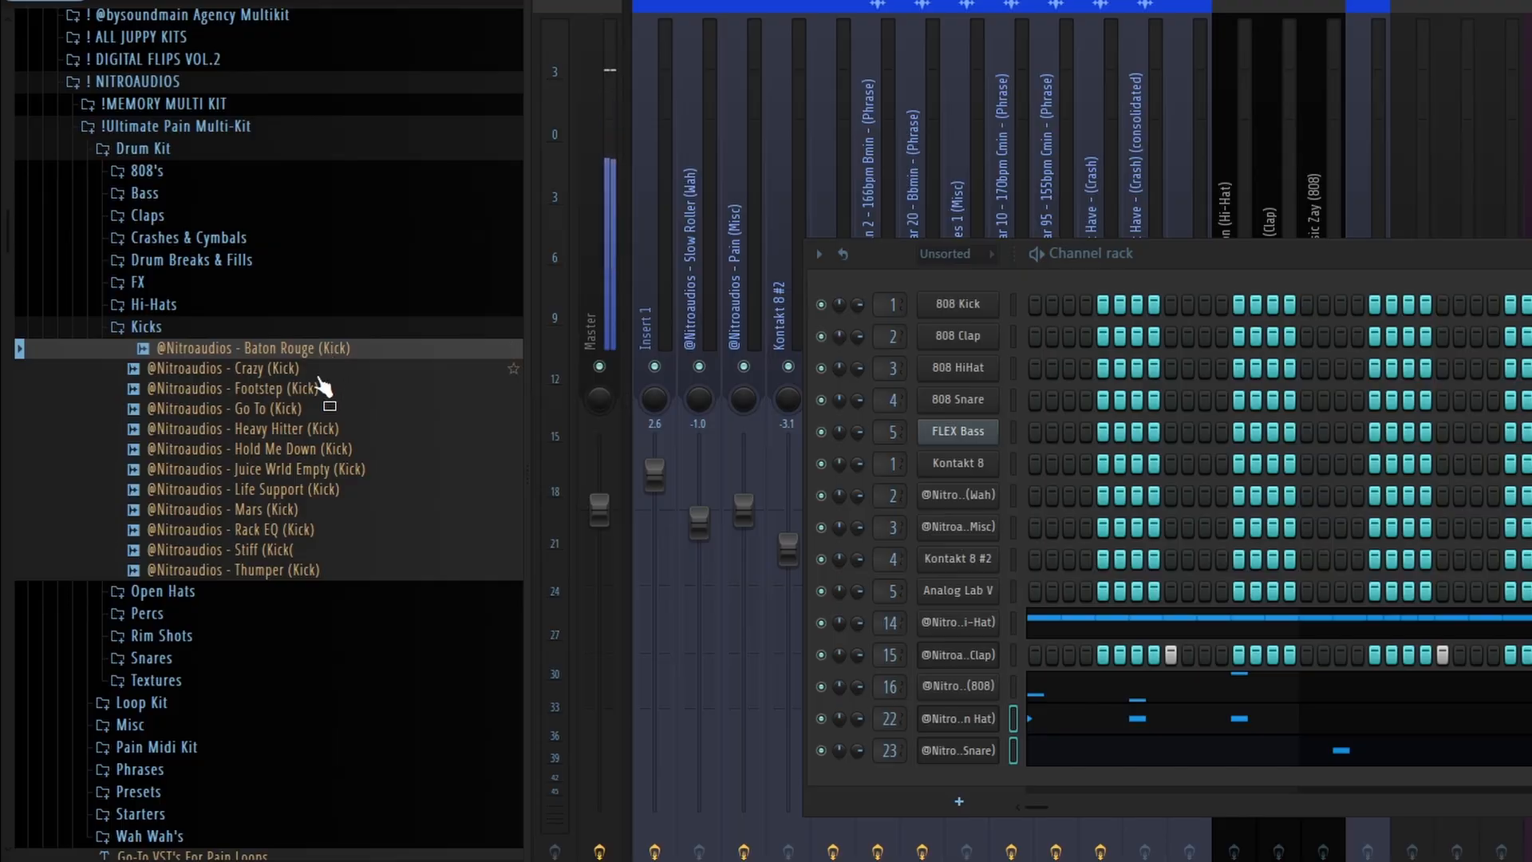
{"action": "left_click", "coordinate": [237, 414]}
{"action": "left_click_drag", "start_coordinate": [323, 364], "coordinate": [985, 773]}
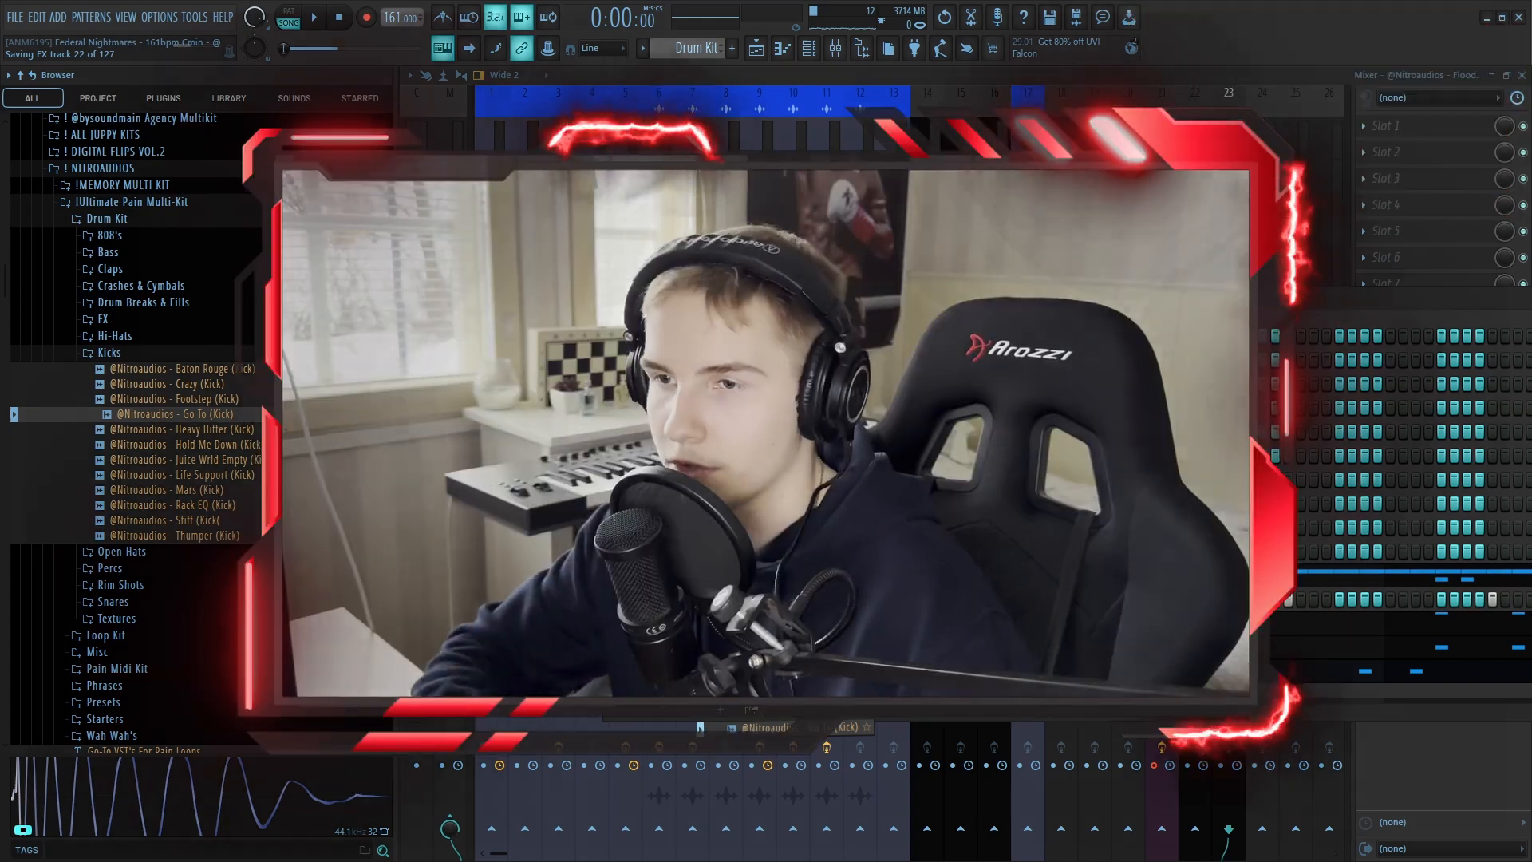
{"action": "left_click_drag", "start_coordinate": [700, 728], "coordinate": [700, 728]}
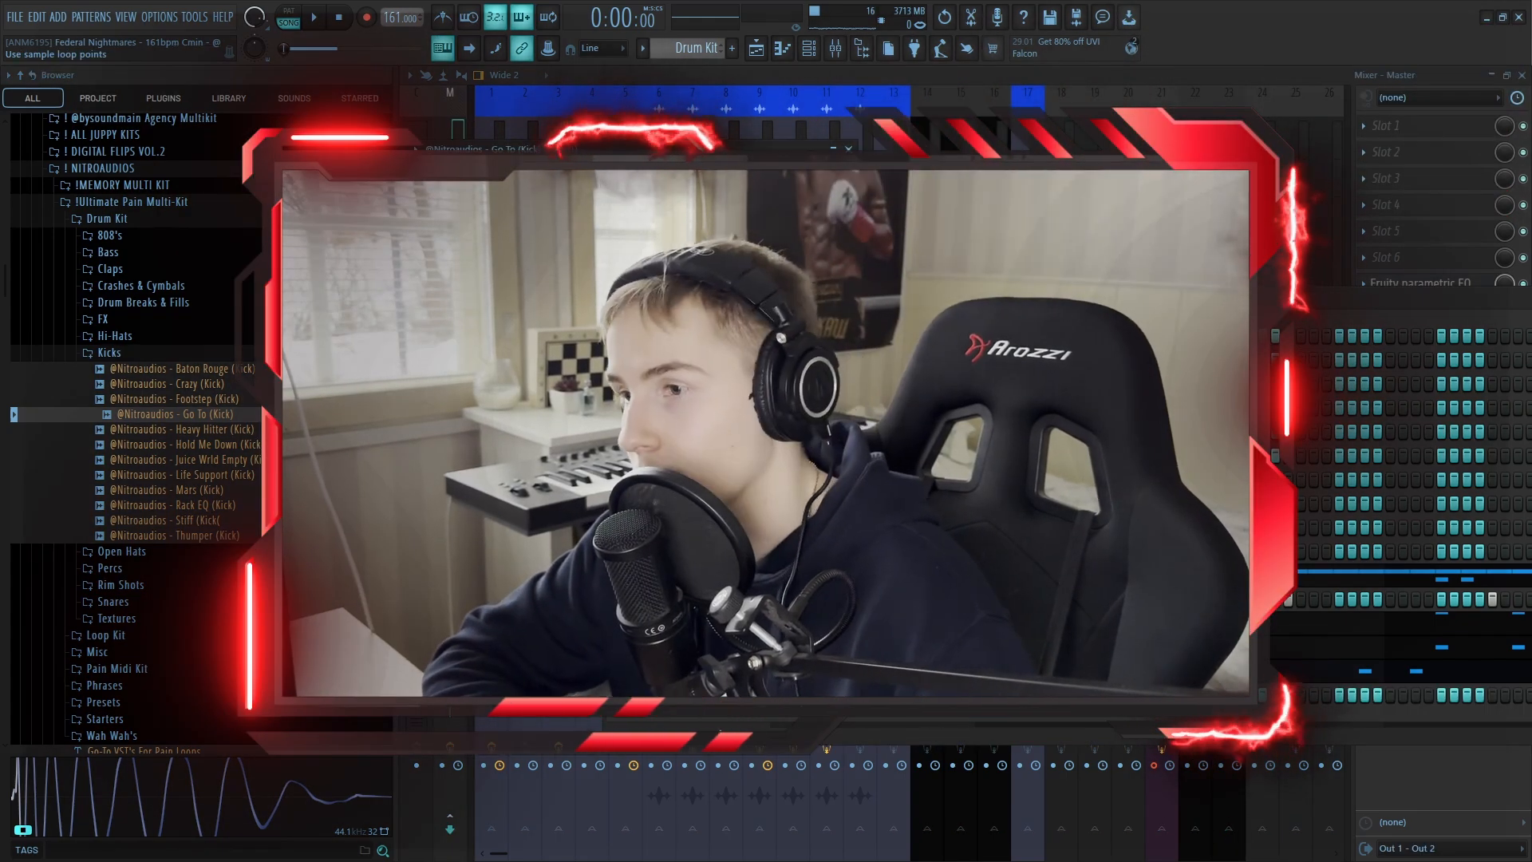
Place C5 hits in the Go To kick's piano roll with playback running, three in bar 1 and two in bar 4.
{"action": "right_click", "coordinate": [749, 695]}
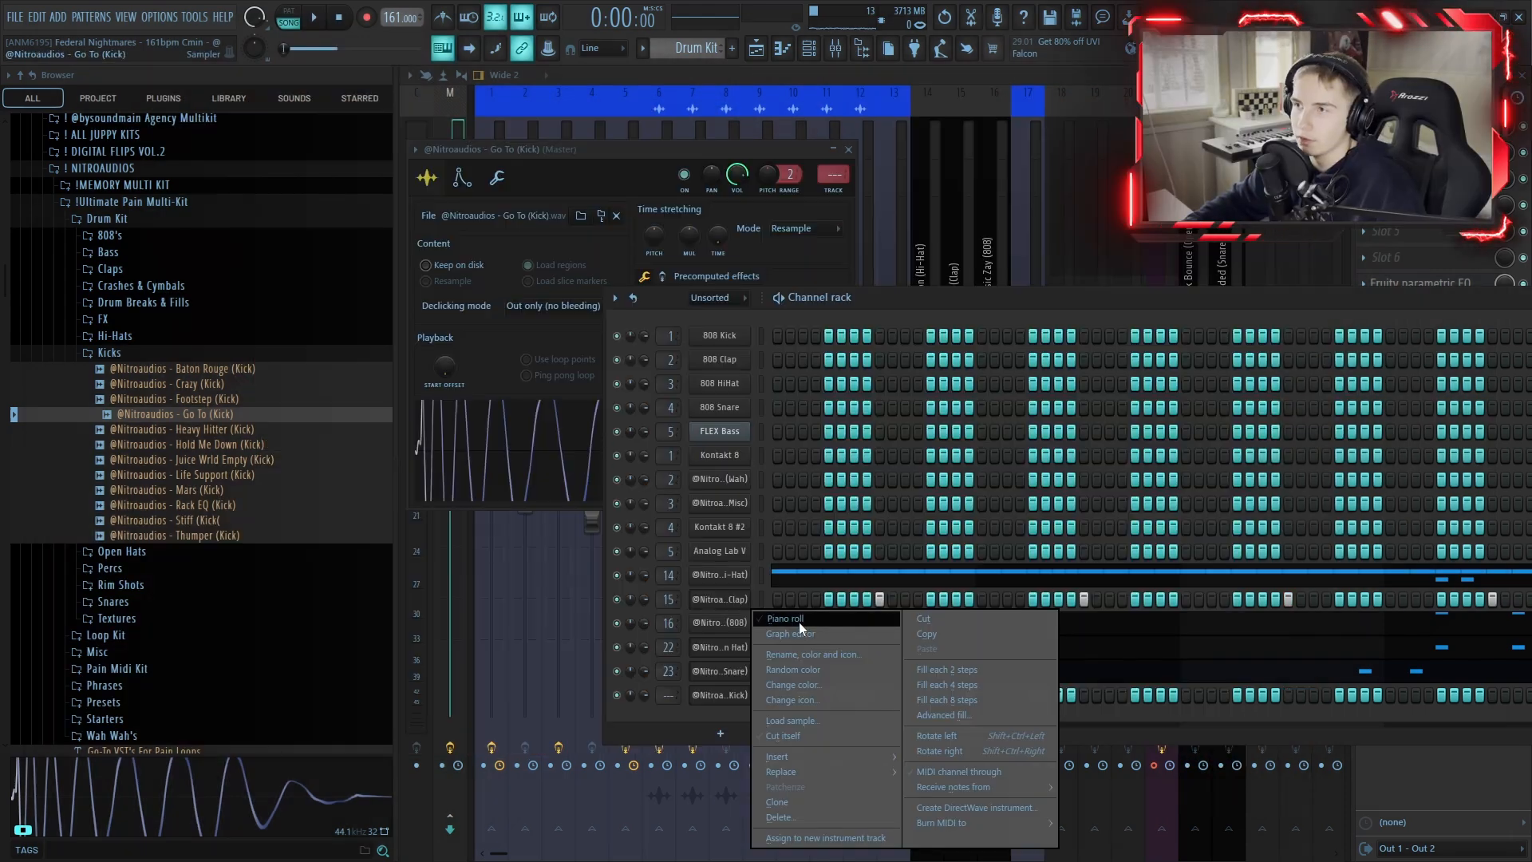
{"action": "left_click", "coordinate": [798, 620]}
{"action": "key", "text": "space"}
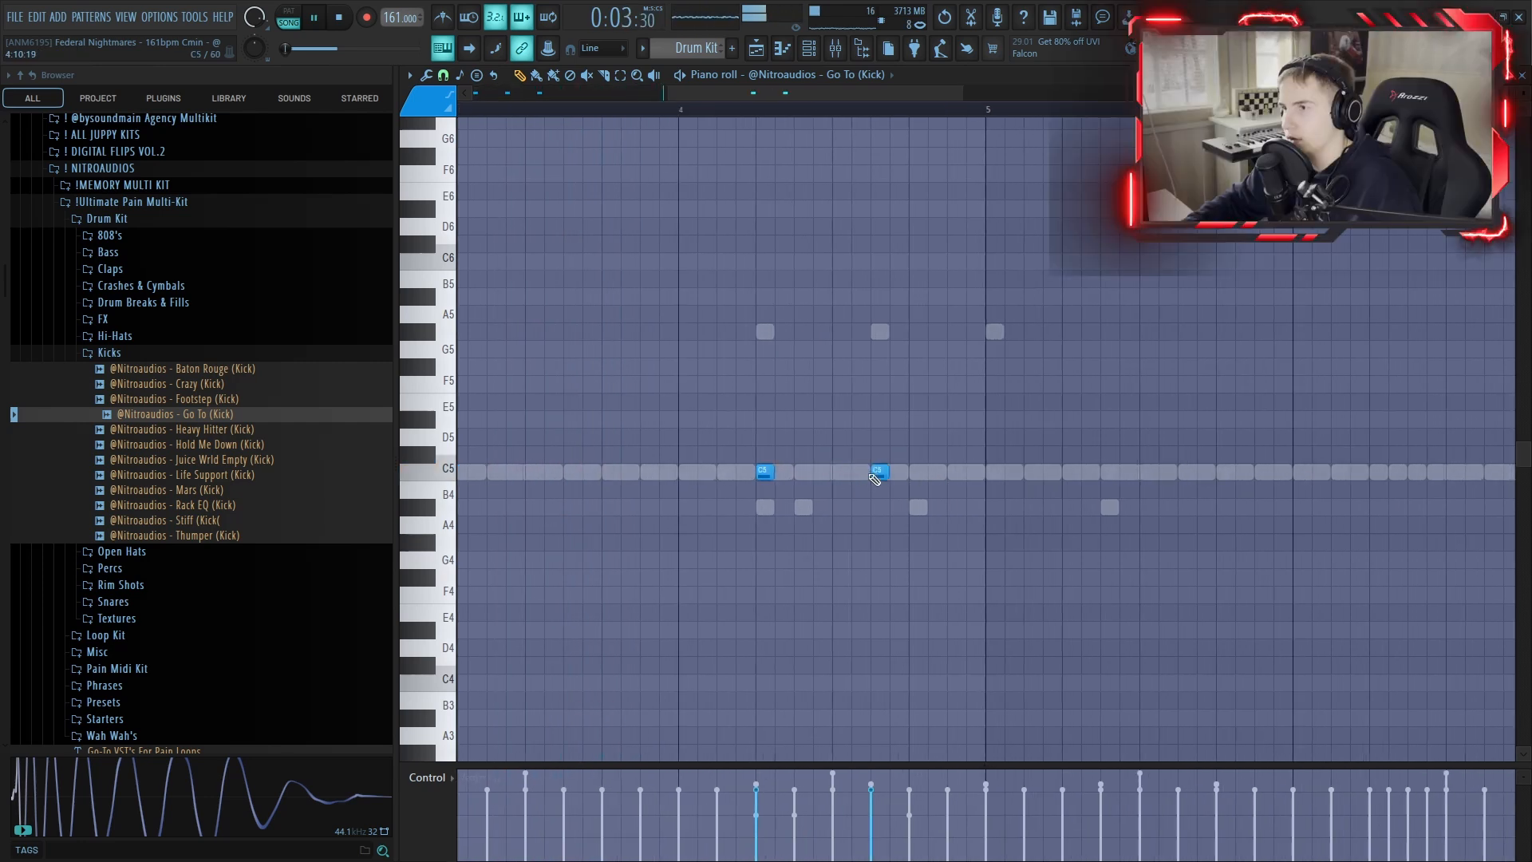
Add three evenly spaced C5 kick hits in bar 5, starting on its first beat.
{"action": "scroll", "coordinate": [997, 489], "scroll_direction": "up", "scroll_amount": 5, "text": "ctrl"}
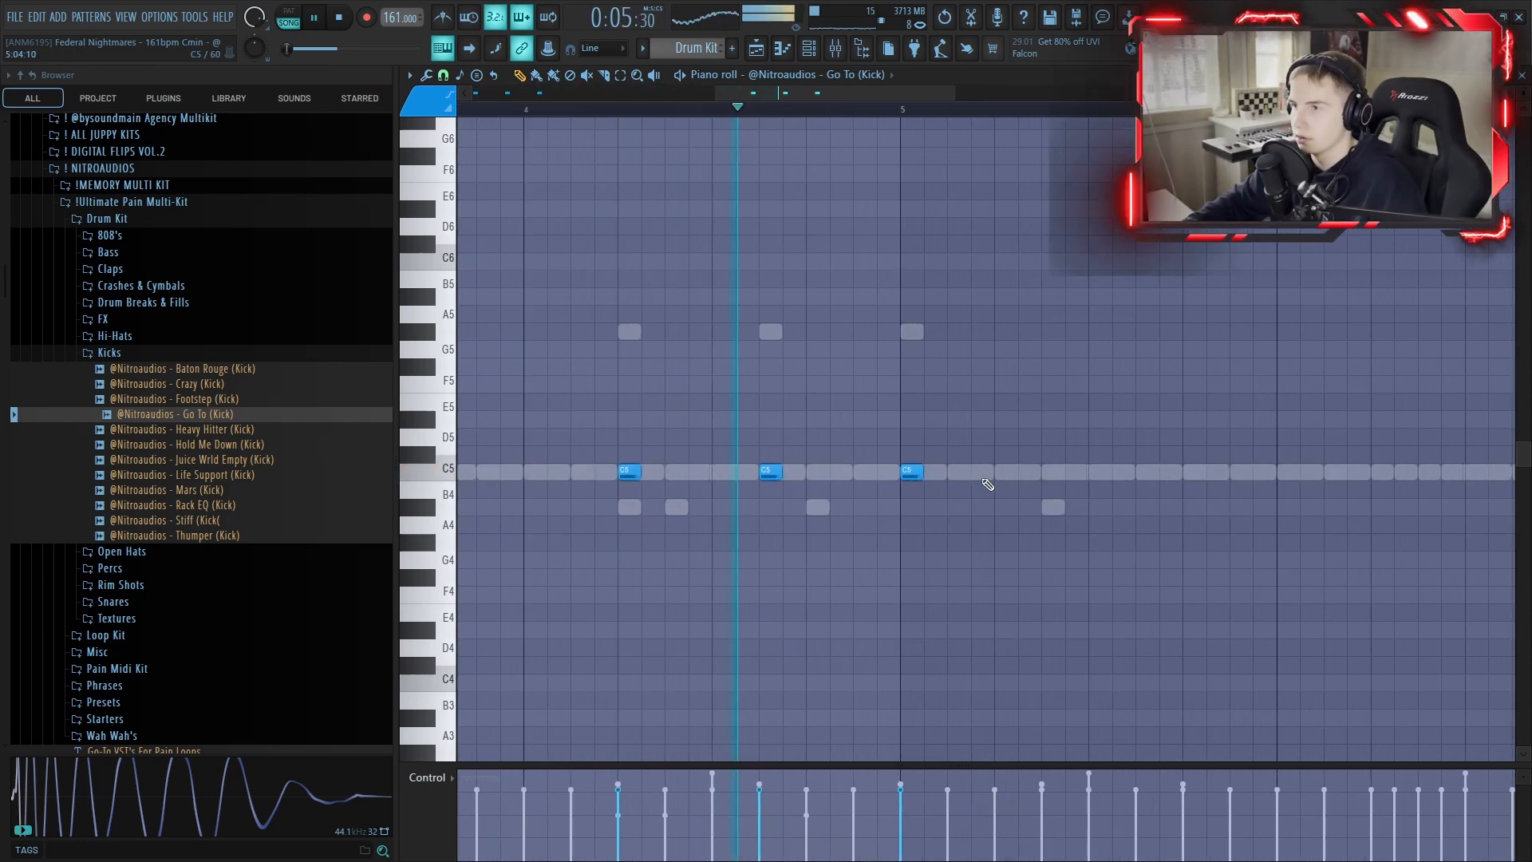
{"action": "scroll", "coordinate": [985, 482], "scroll_direction": "down", "scroll_amount": 3, "text": "ctrl"}
{"action": "scroll", "coordinate": [1036, 490], "scroll_direction": "up", "scroll_amount": 2, "text": "ctrl"}
{"action": "scroll", "coordinate": [1143, 490], "scroll_direction": "down", "scroll_amount": 4, "text": "ctrl"}
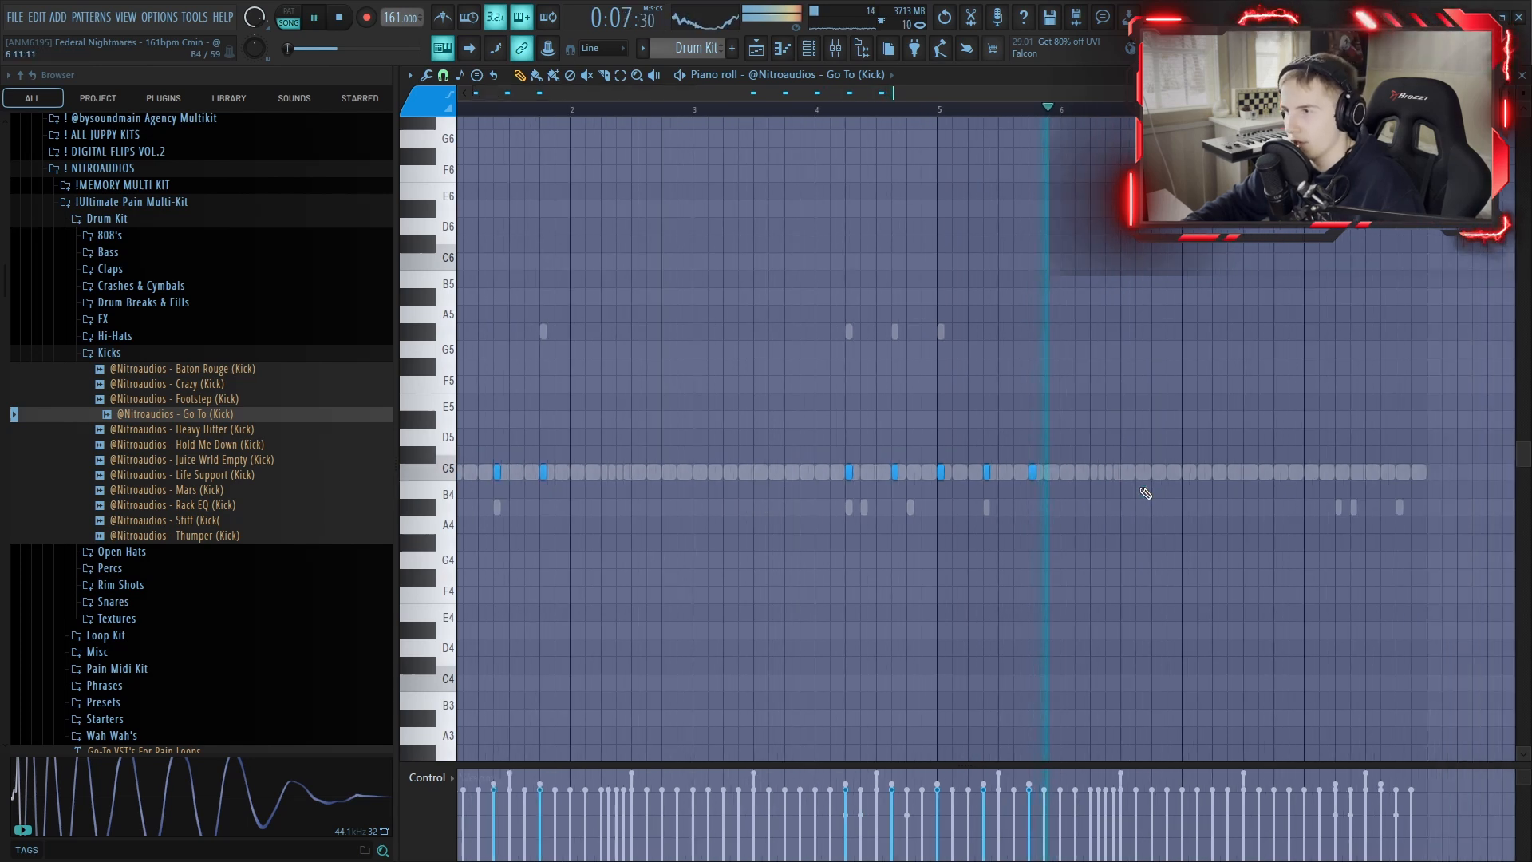
Add three C5 kick hits in bar 8, with the first two on the 808 notes.
{"action": "scroll", "coordinate": [1037, 505], "scroll_direction": "up", "scroll_amount": 2, "text": "ctrl"}
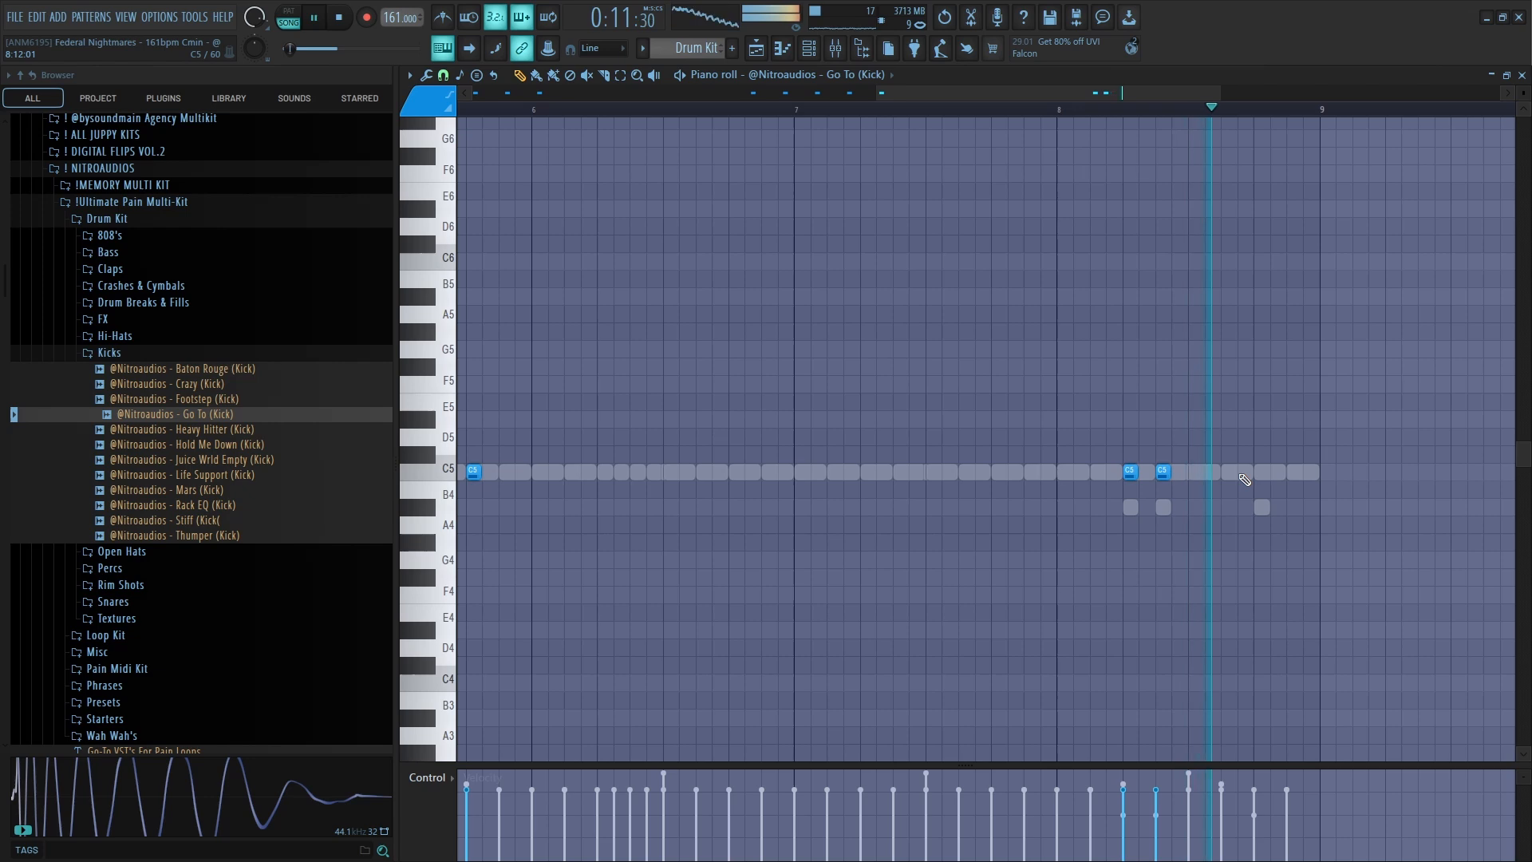
{"action": "scroll", "coordinate": [1245, 478], "scroll_direction": "up", "scroll_amount": 3, "text": "ctrl"}
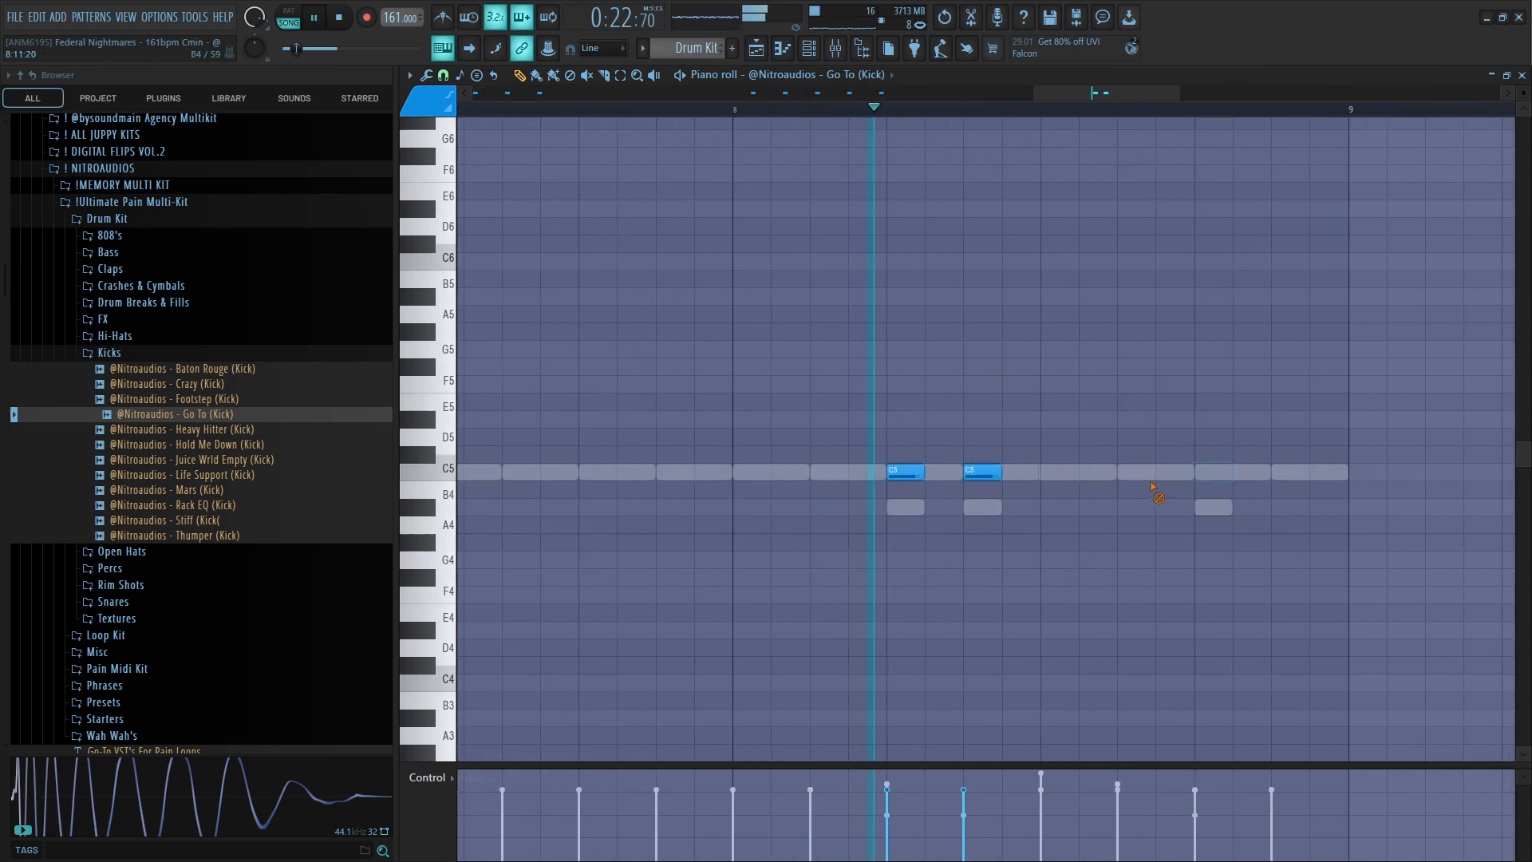
{"action": "scroll", "coordinate": [1197, 515], "scroll_direction": "down", "scroll_amount": 7, "text": "ctrl"}
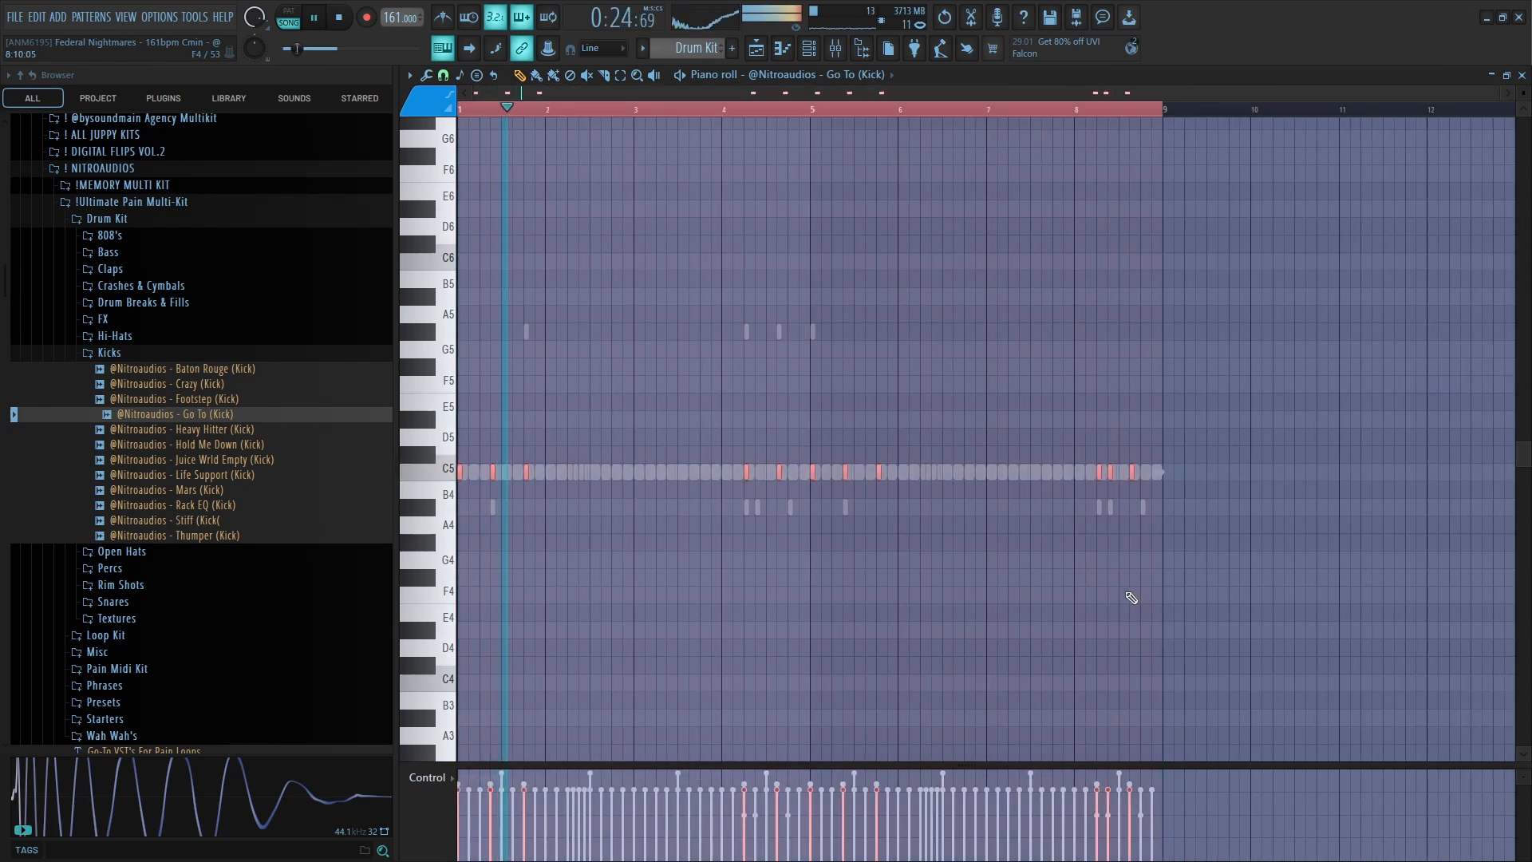
Route the Go To kick channel to mixer insert 18.
{"action": "left_click", "coordinate": [830, 49]}
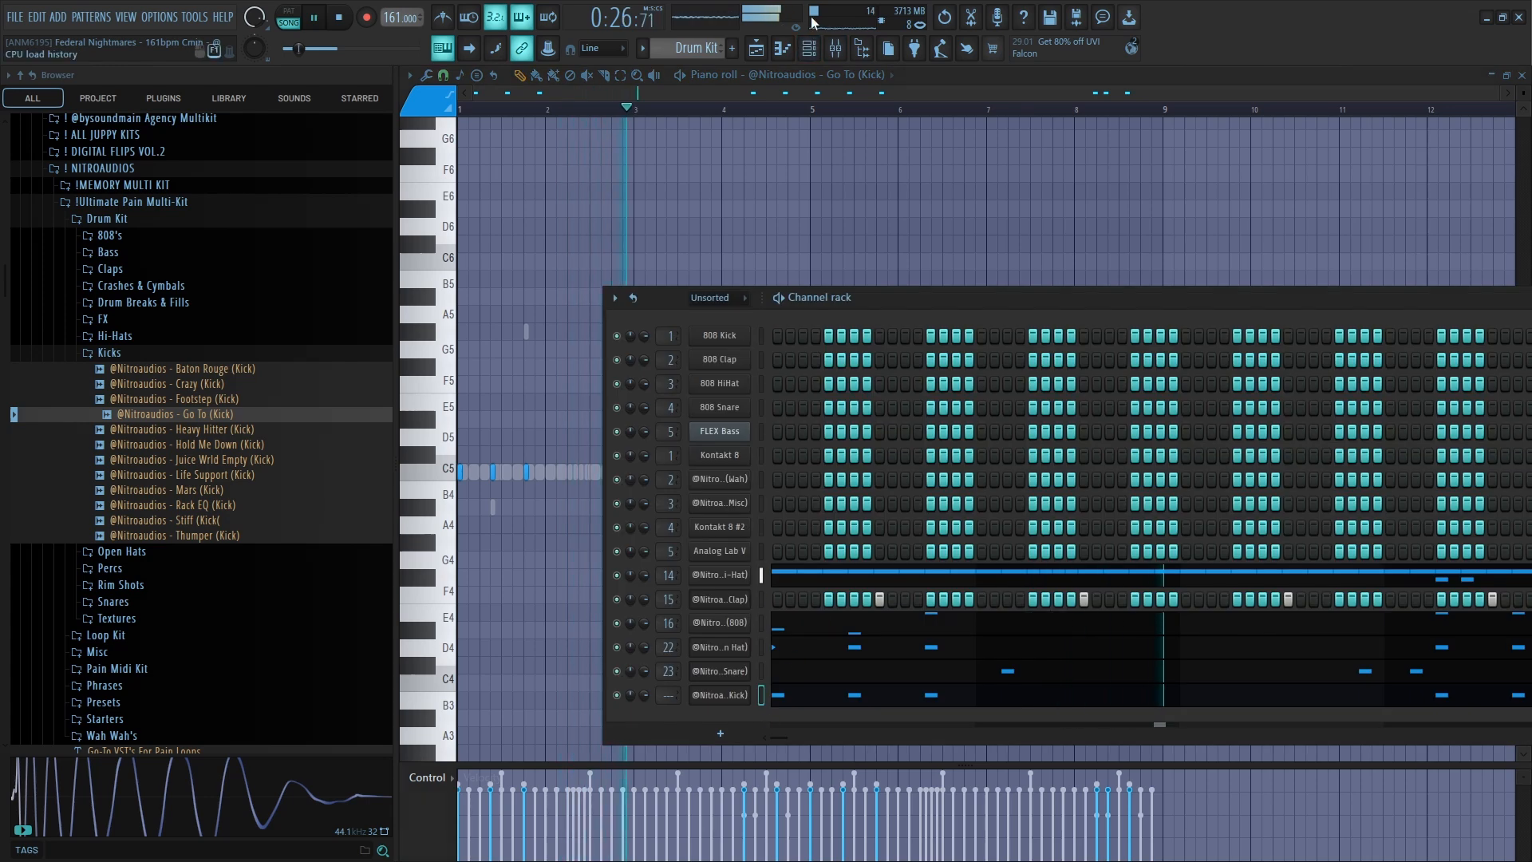
{"action": "left_click", "coordinate": [836, 50]}
{"action": "right_click", "coordinate": [1054, 297]}
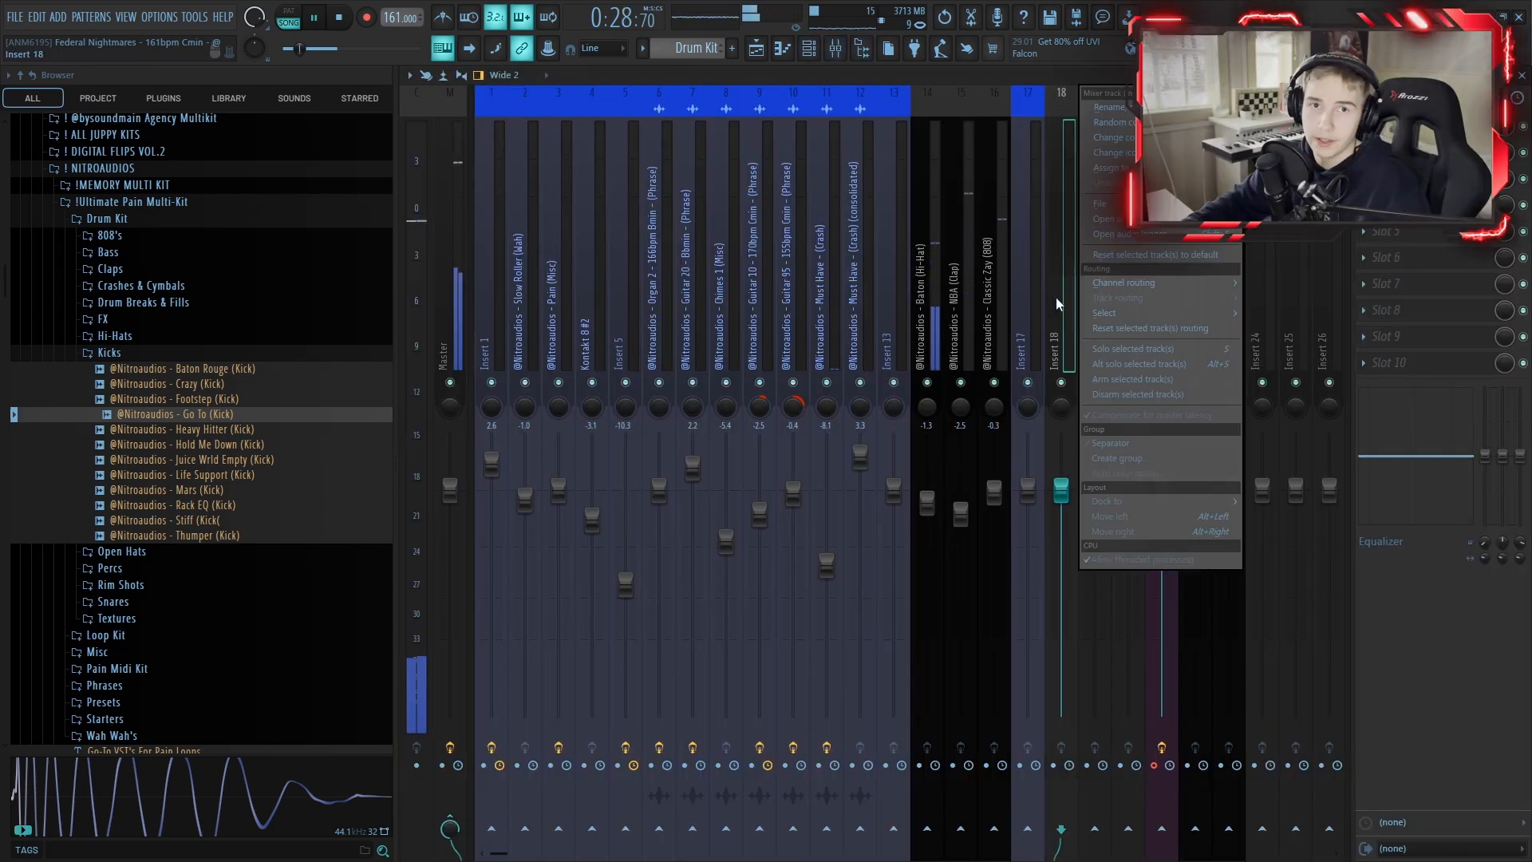
{"action": "left_click", "coordinate": [1293, 300]}
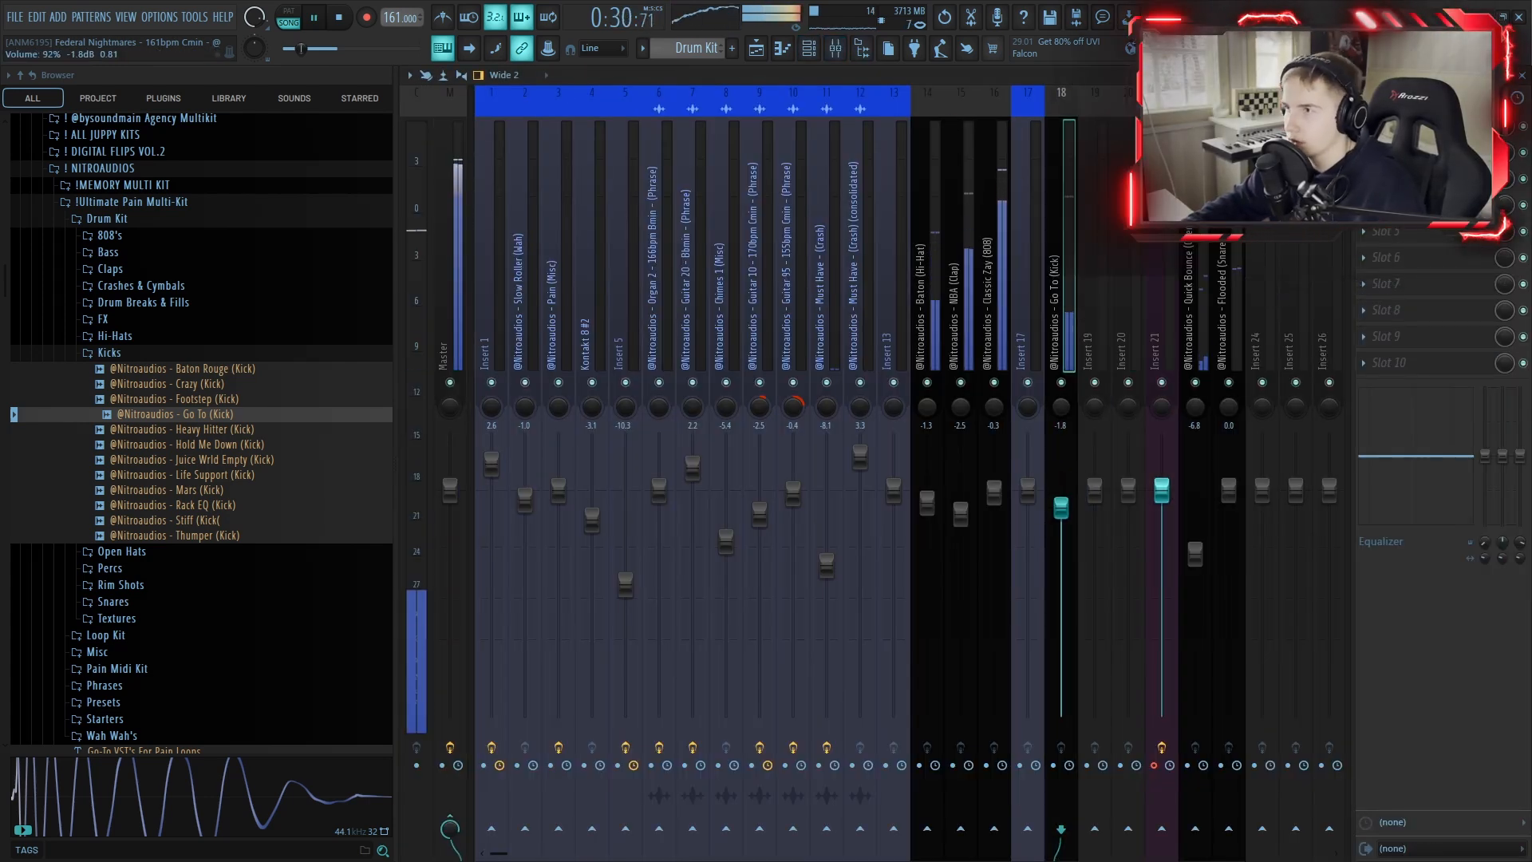
Balance the low end in the mixer, setting the Go To kick to 2.6 dB and the 808 to -2.8 dB.
{"action": "left_click_drag", "start_coordinate": [1065, 488], "coordinate": [993, 510]}
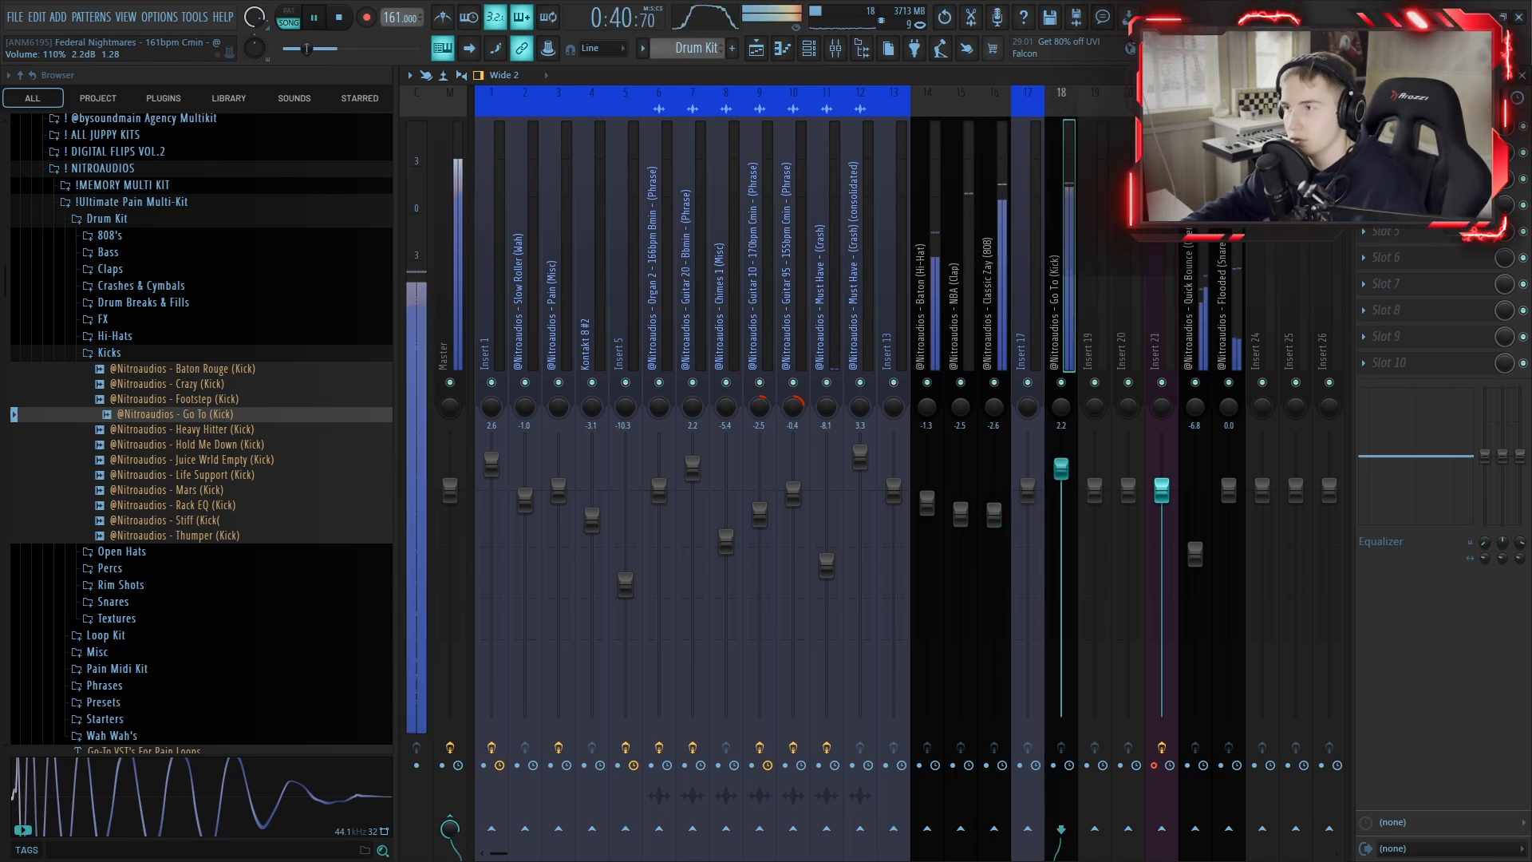
{"action": "left_click_drag", "start_coordinate": [999, 513], "coordinate": [999, 515]}
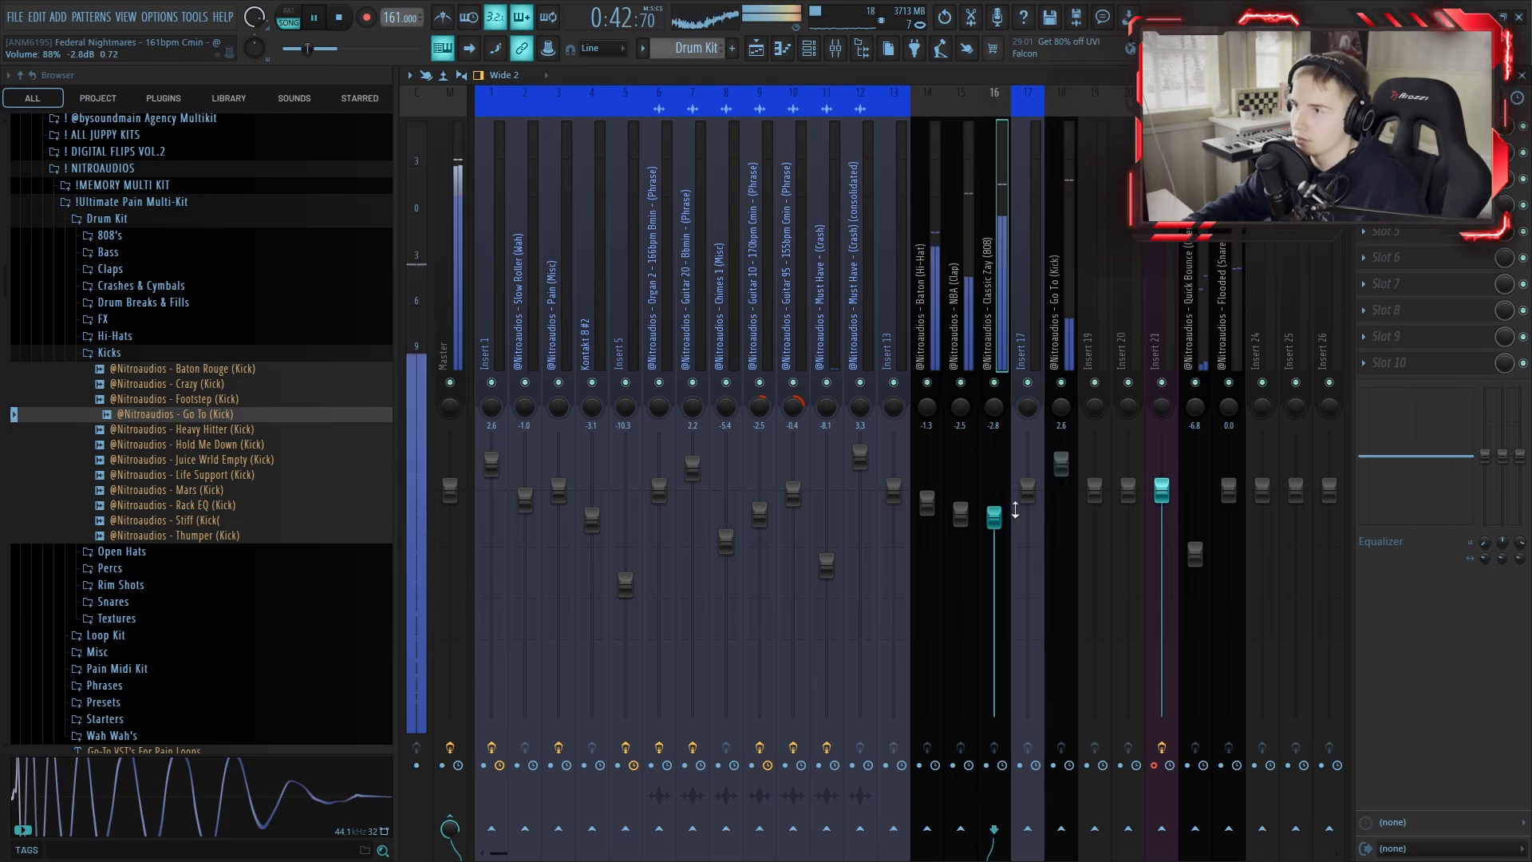
{"action": "left_click", "coordinate": [1068, 486]}
Browse the kit's Percs folder and add the Clav perc as a new channel in the channel rack.
{"action": "left_click", "coordinate": [756, 48]}
{"action": "left_click", "coordinate": [153, 353]}
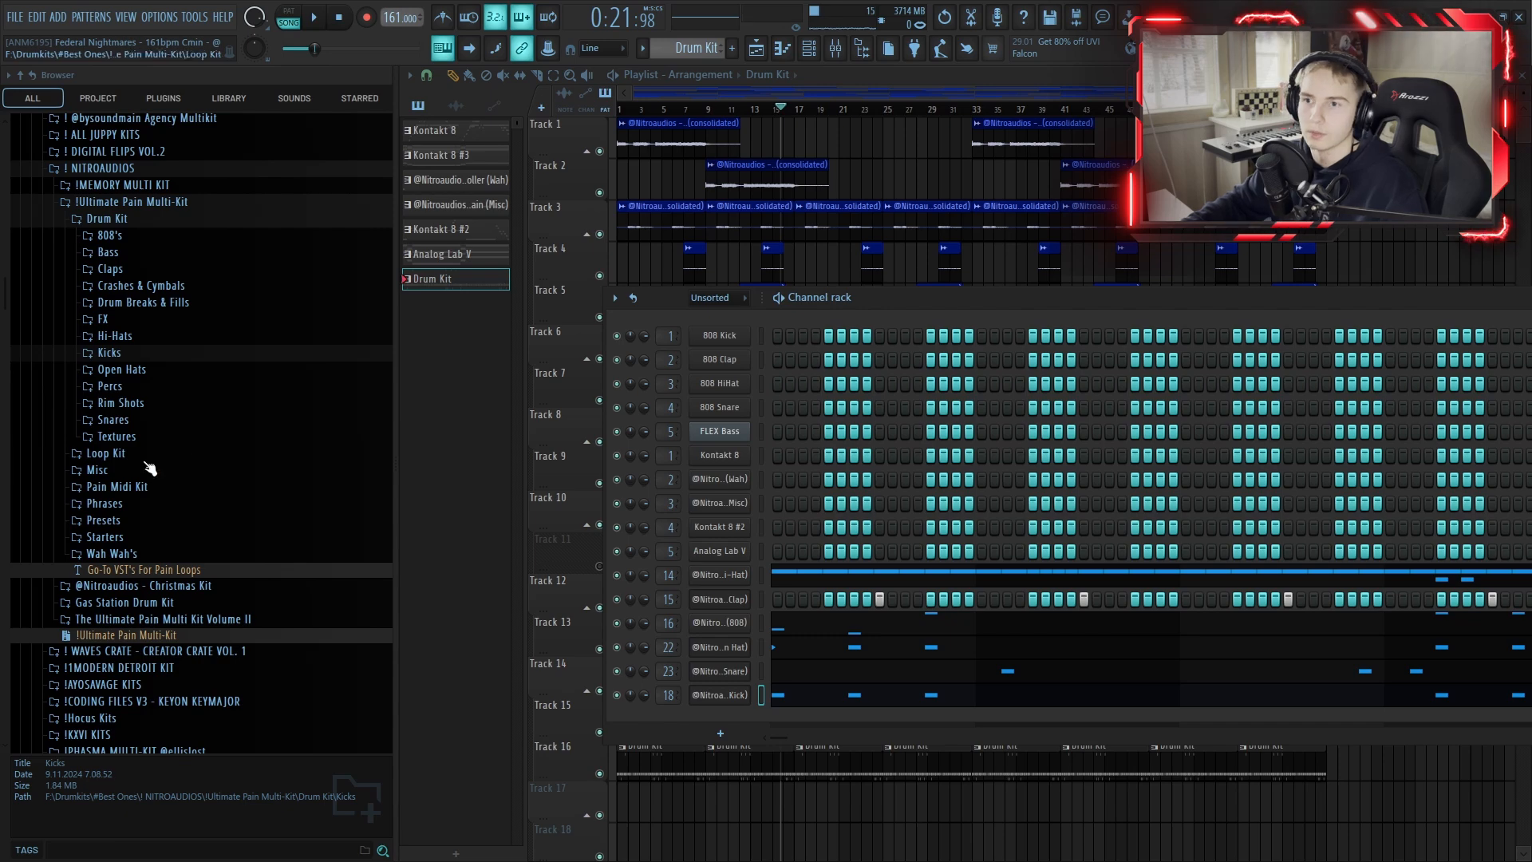
{"action": "left_click", "coordinate": [147, 386]}
{"action": "left_click", "coordinate": [233, 203]}
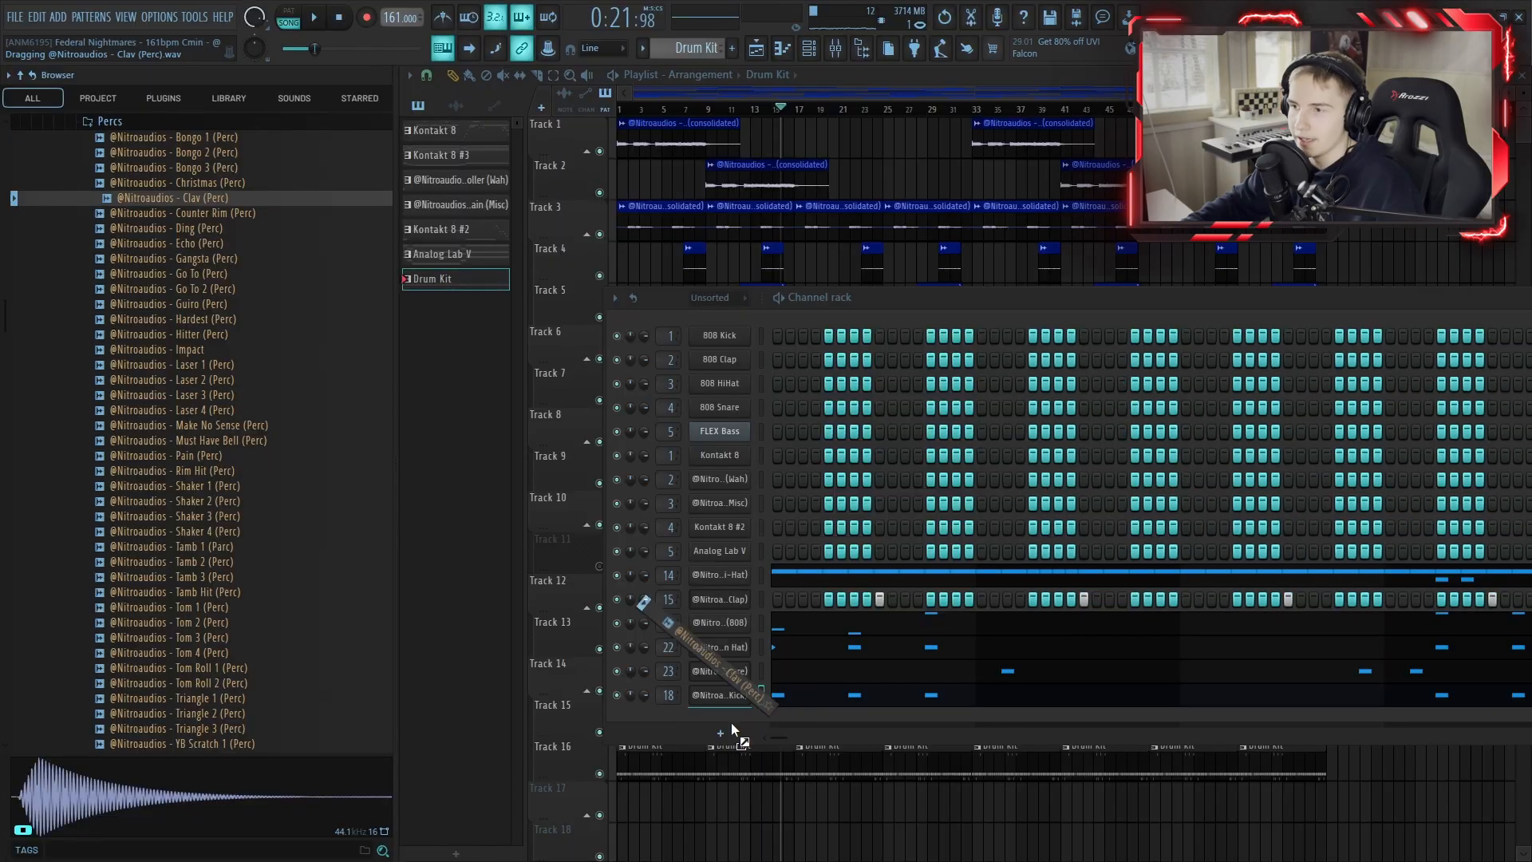
{"action": "left_click_drag", "start_coordinate": [731, 722], "coordinate": [730, 725]}
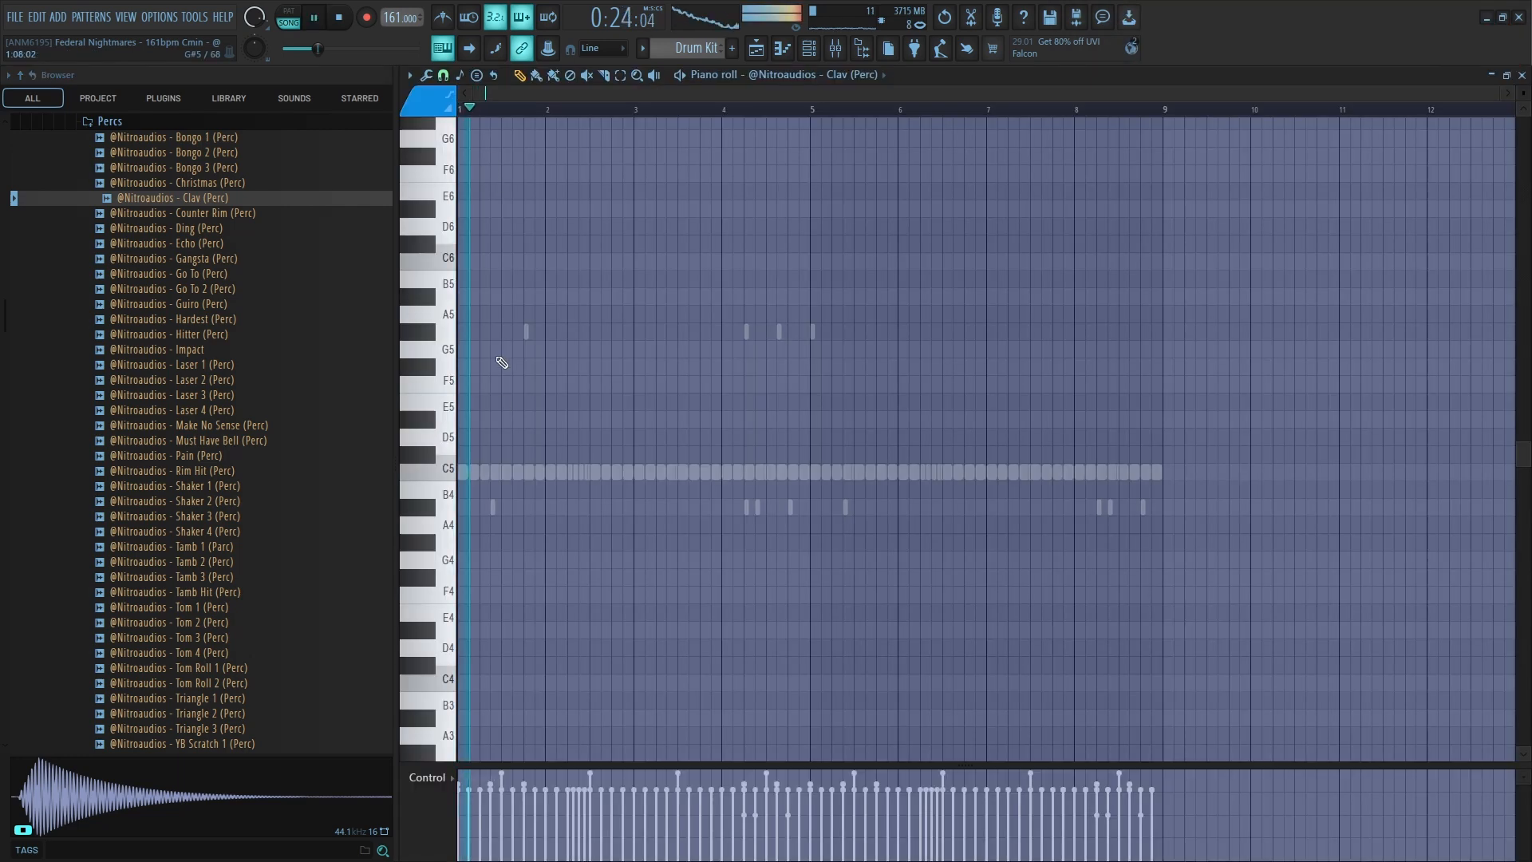
Place two C5 hits near the end of bar 2 in the Clav perc's piano roll.
{"action": "scroll", "coordinate": [526, 447], "scroll_direction": "up", "scroll_amount": 5}
{"action": "scroll", "coordinate": [679, 491], "scroll_direction": "down", "scroll_amount": 2}
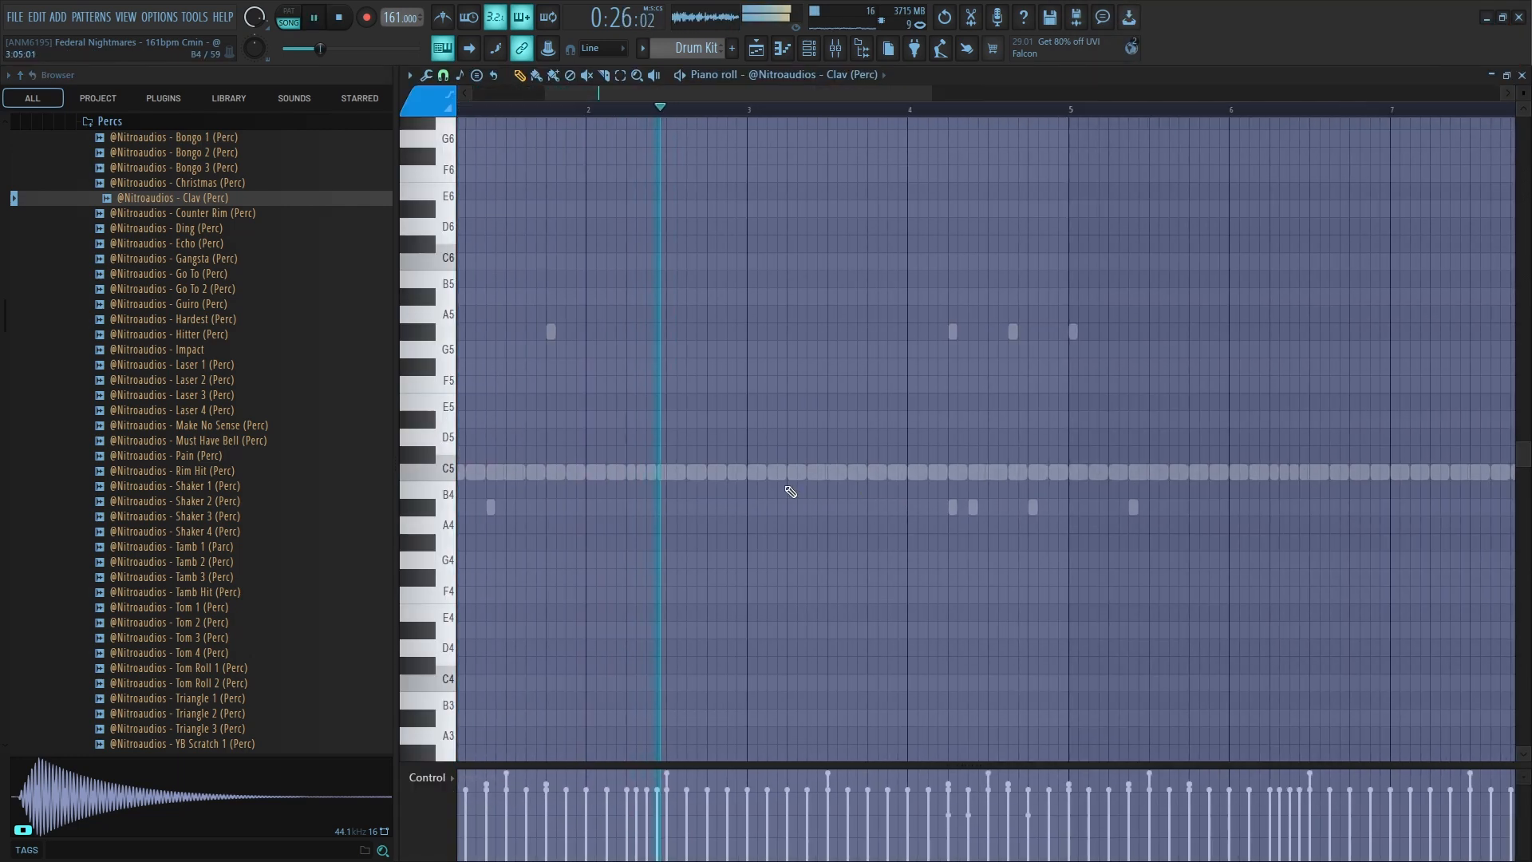
{"action": "scroll", "coordinate": [660, 476], "scroll_direction": "up", "scroll_amount": 2}
{"action": "scroll", "coordinate": [747, 403], "scroll_direction": "down", "scroll_amount": 4}
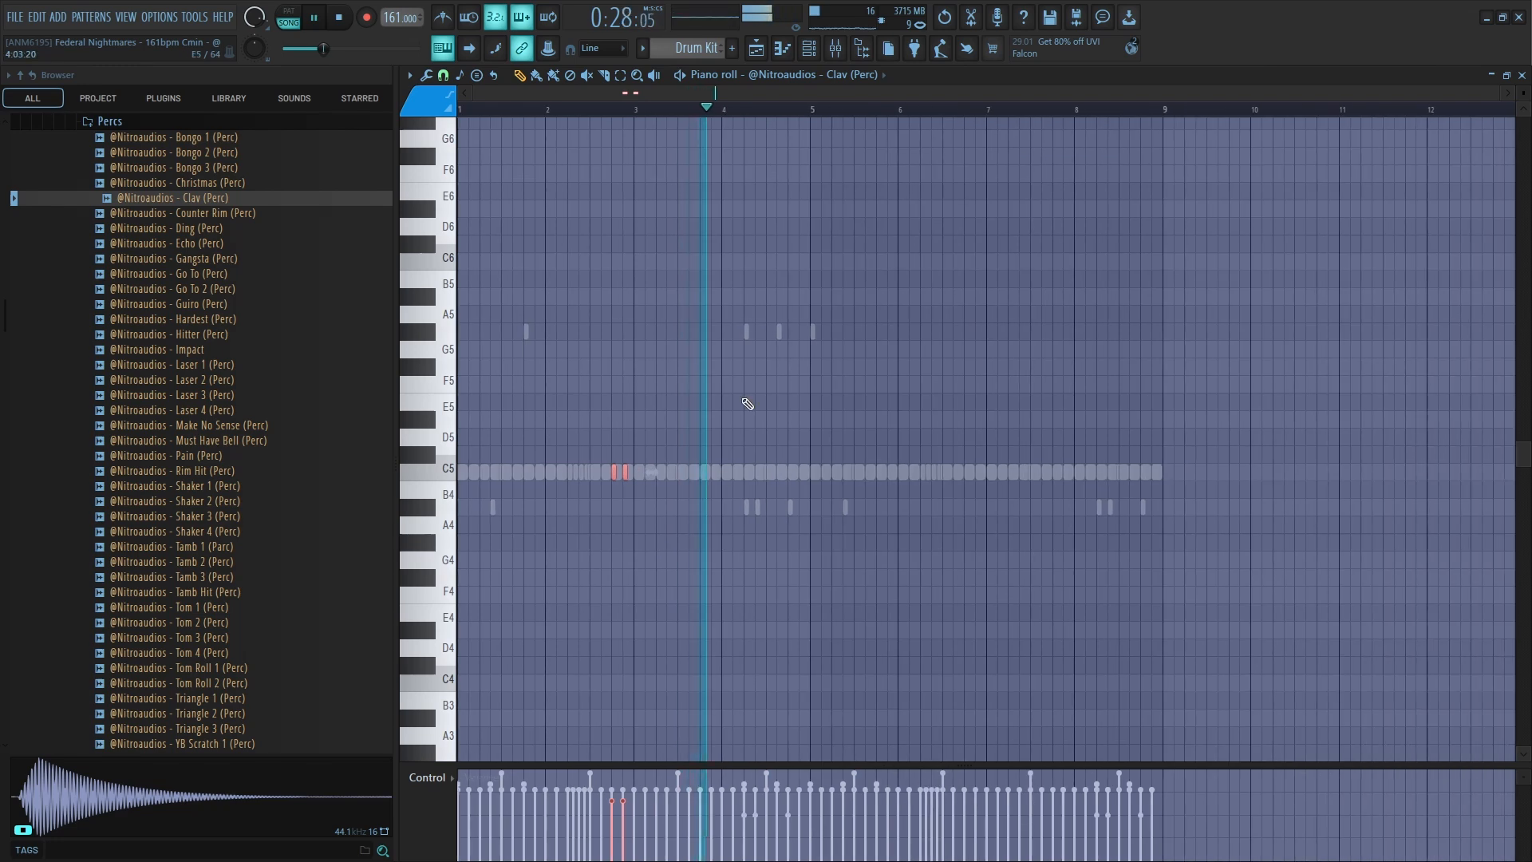
Duplicate the four-bar Clav pattern into bars 5 to 8.
{"action": "left_click_drag", "start_coordinate": [810, 113], "coordinate": [462, 113]}
{"action": "key", "text": "ctrl+b"}
{"action": "key", "text": "ctrl+a"}
{"action": "scroll", "coordinate": [974, 461], "scroll_direction": "down", "scroll_amount": 1}
{"action": "key", "text": "ctrl+d"}
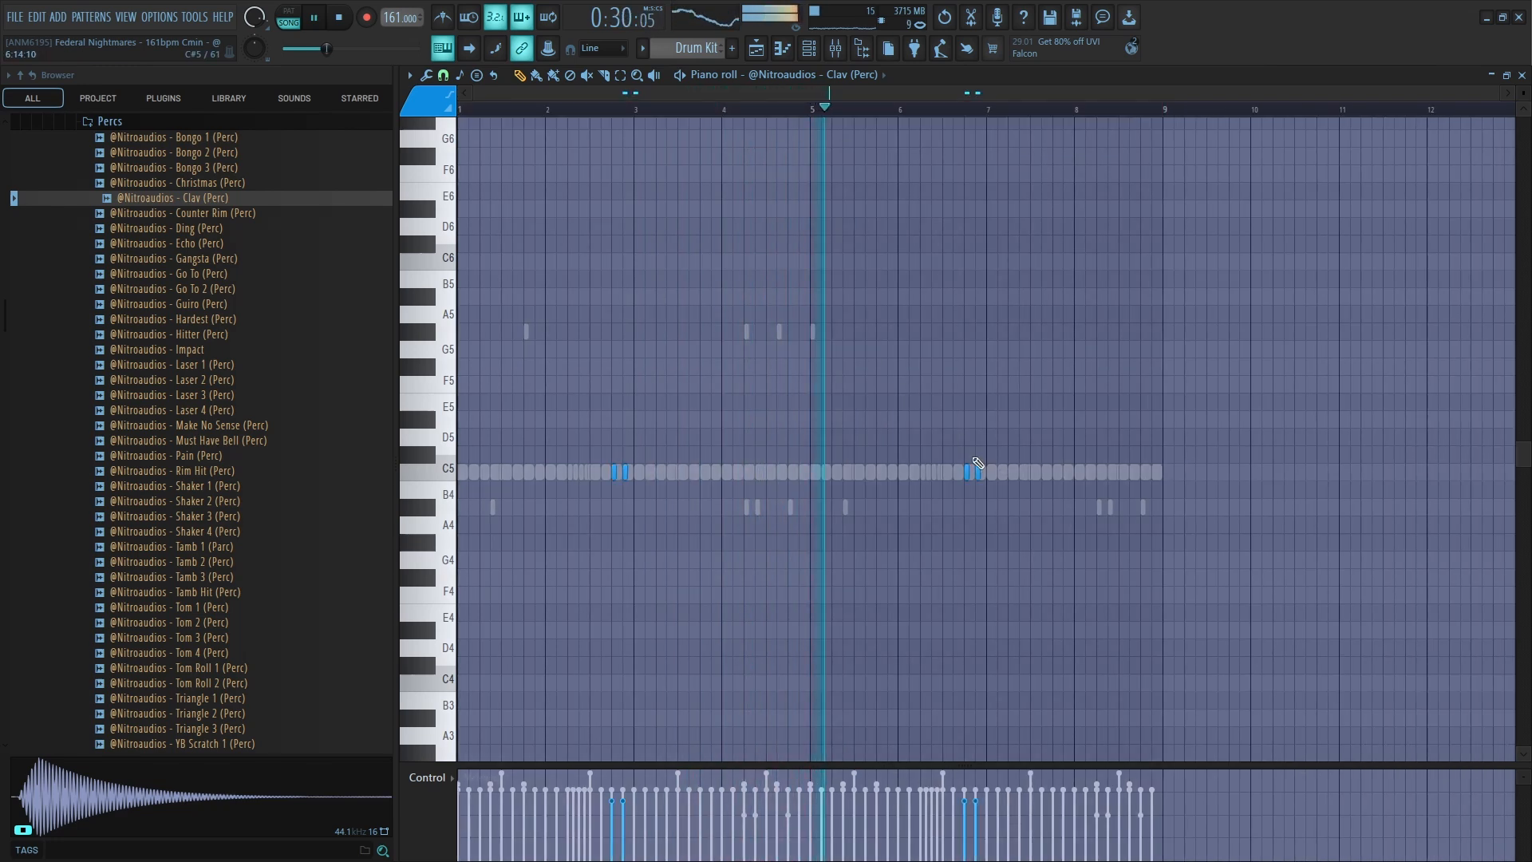
Add the Gangsta perc as a new channel and place two C5 hits near the end of bar 4.
{"action": "key", "text": "ctrl+a"}
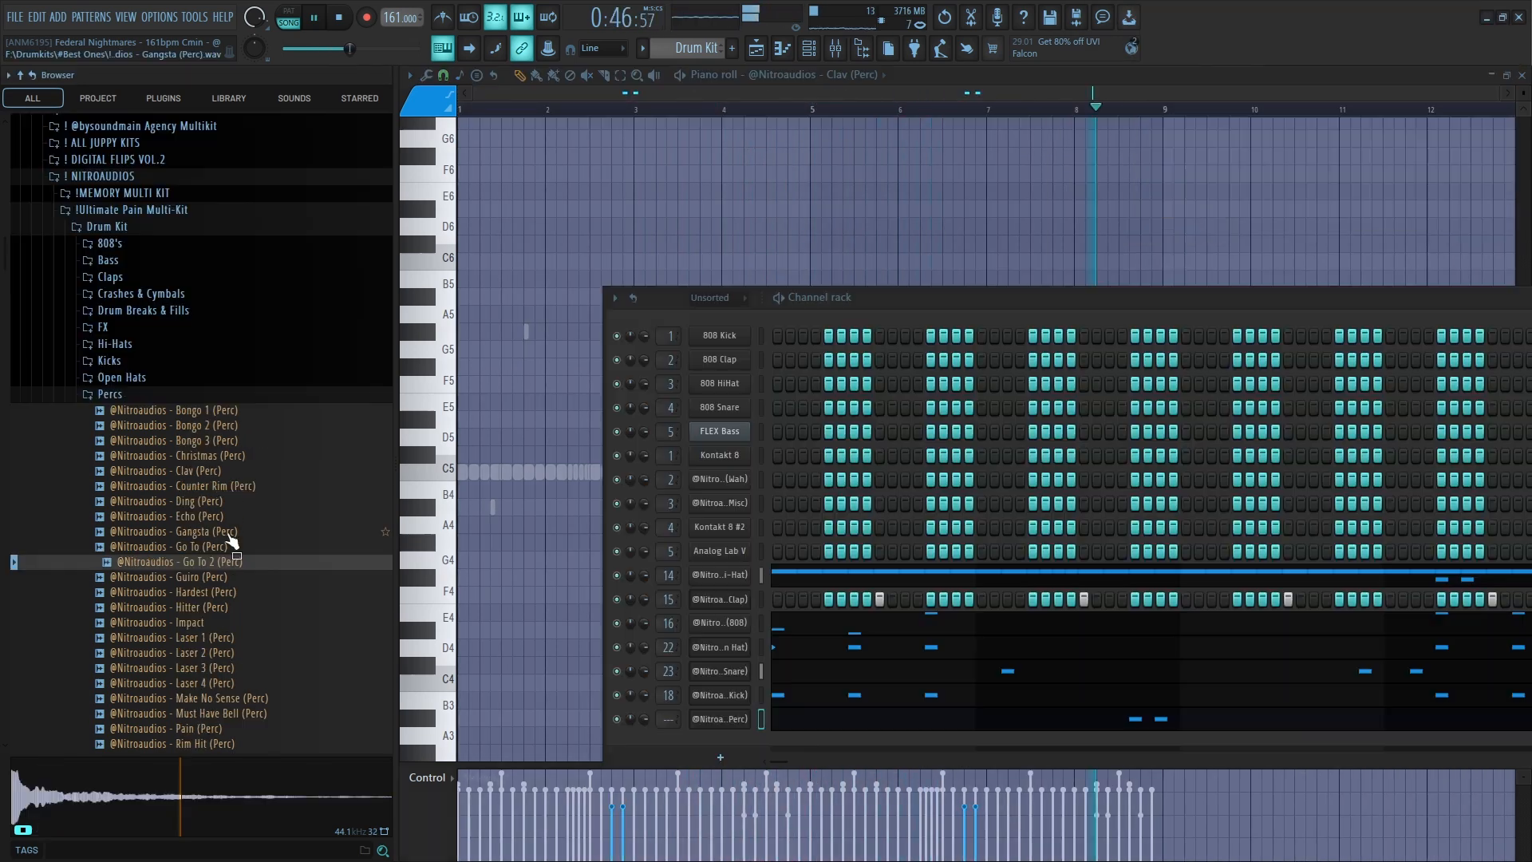
{"action": "left_click", "coordinate": [229, 533]}
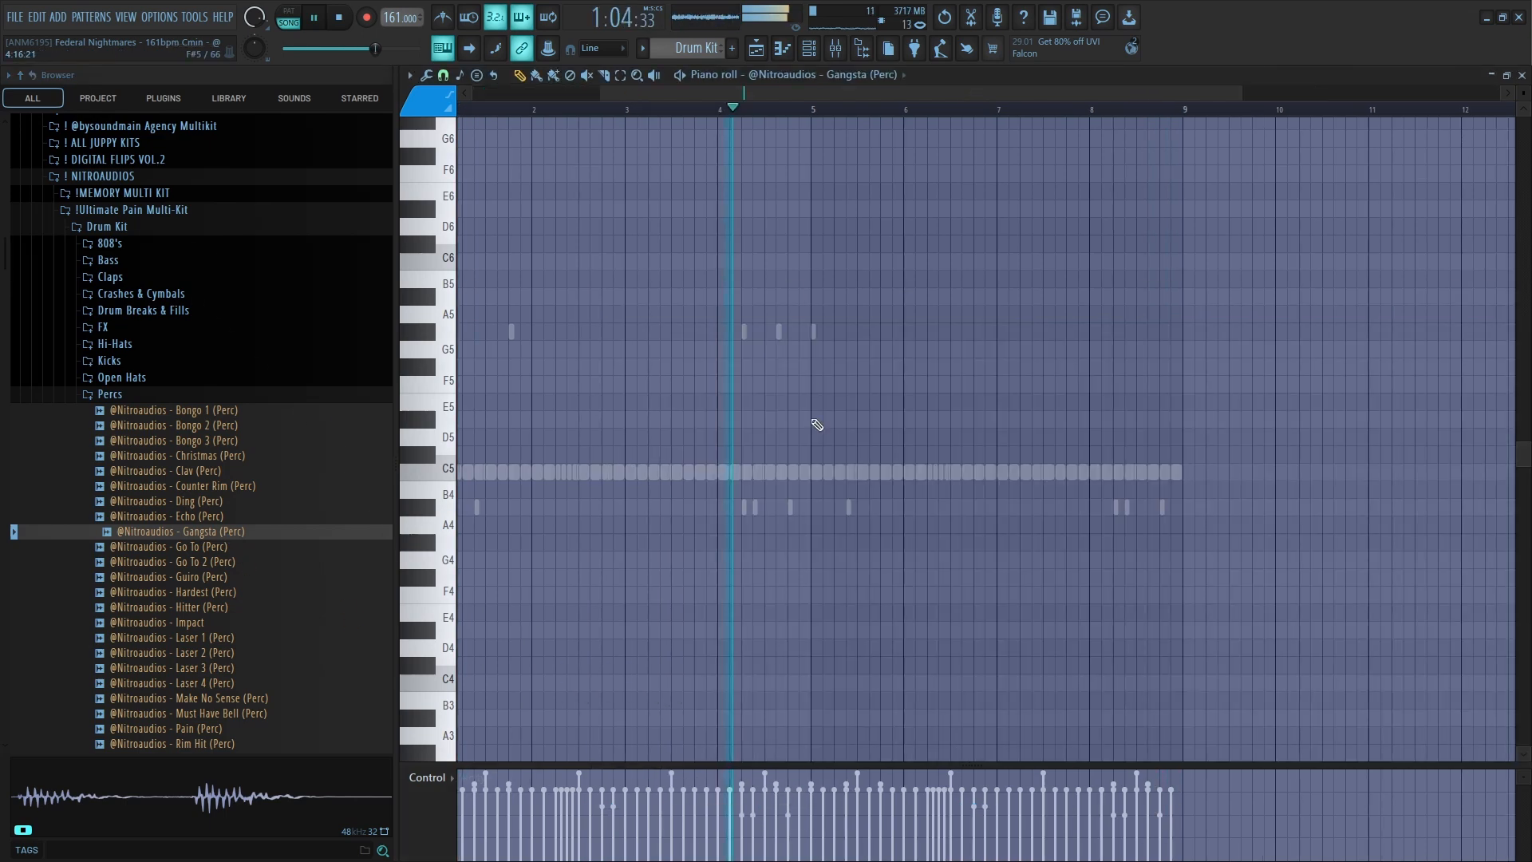
{"action": "scroll", "coordinate": [728, 478], "scroll_direction": "up", "scroll_amount": 3}
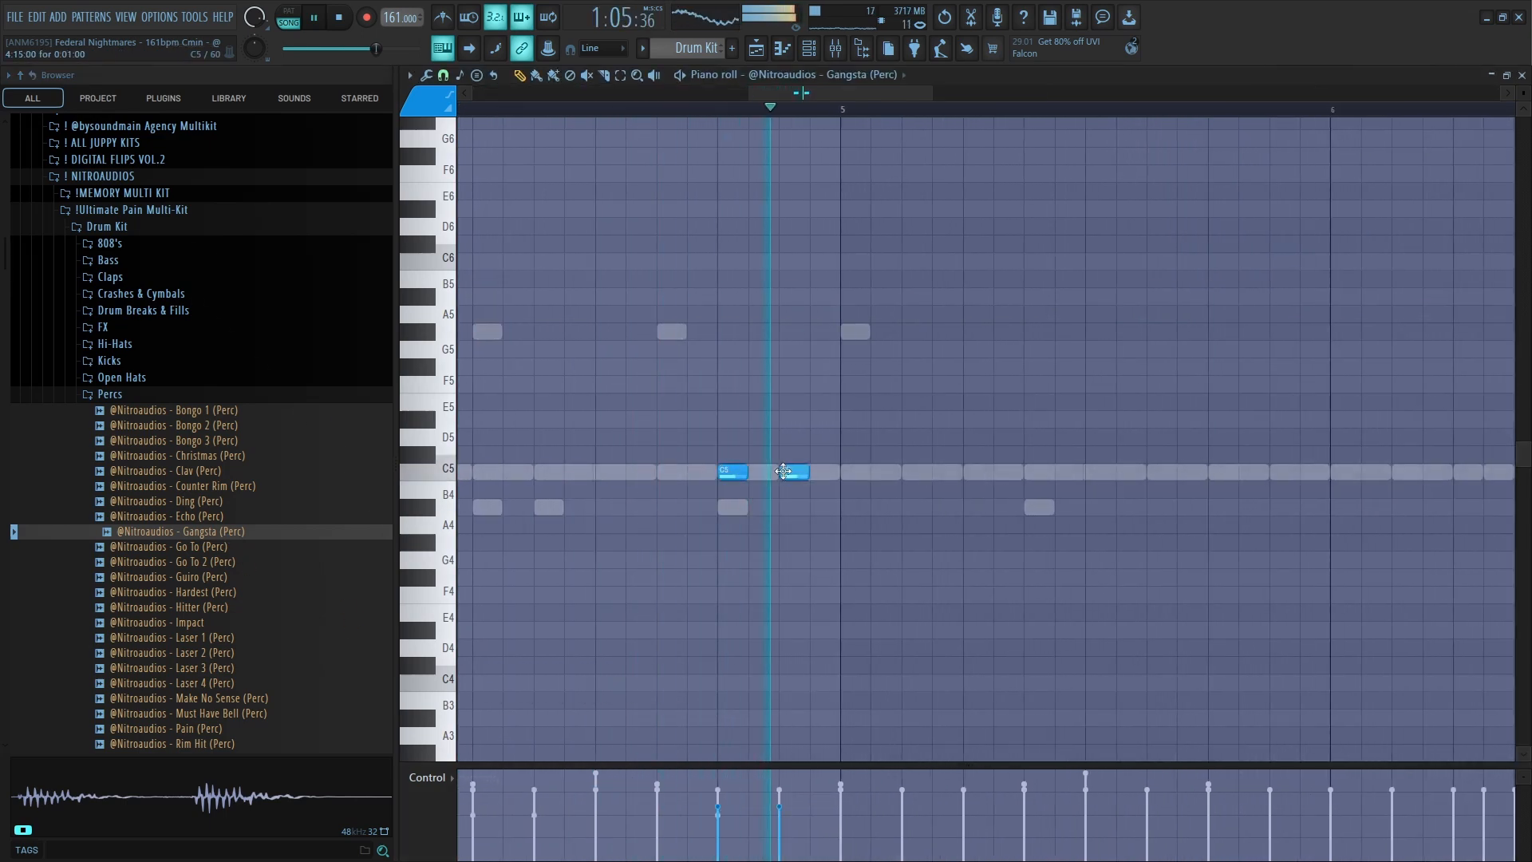
Duplicate the four-bar Gangsta perc pattern into bars 5 to 8.
{"action": "scroll", "coordinate": [896, 717], "scroll_direction": "down", "scroll_amount": 3}
{"action": "scroll", "coordinate": [858, 567], "scroll_direction": "down", "scroll_amount": 1}
{"action": "left_click_drag", "start_coordinate": [826, 112], "coordinate": [454, 113]}
{"action": "key", "text": "ctrl+b"}
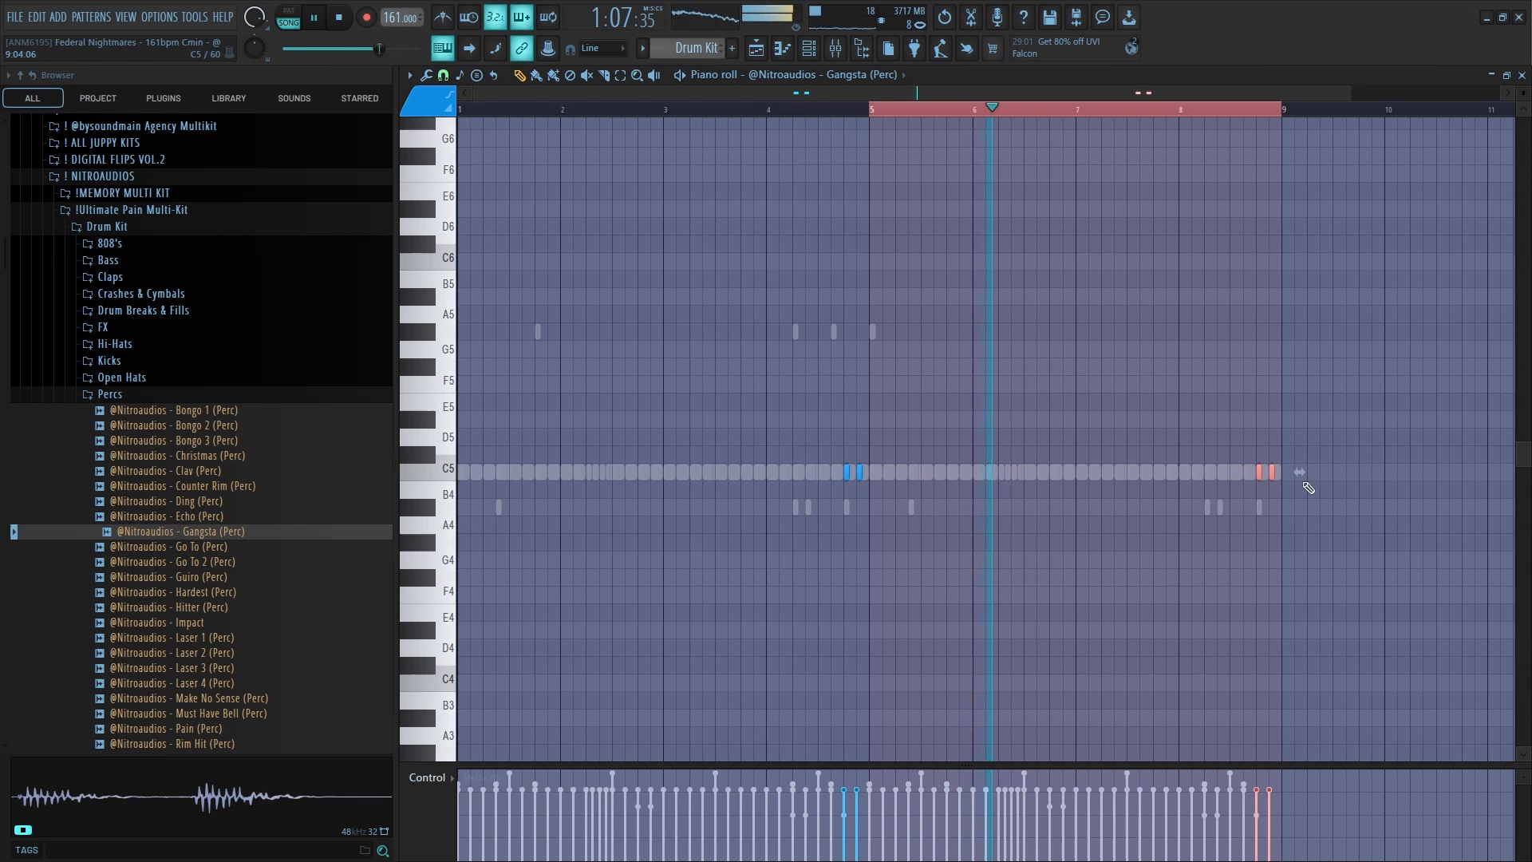
{"action": "scroll", "coordinate": [1300, 478], "scroll_direction": "down", "scroll_amount": 1}
{"action": "left_click", "coordinate": [1299, 479], "text": "ctrl"}
Route the Clav and Gangsta percs to mixer tracks 19 and 20 and balance their volumes, with Gangsta at 3.3 dB.
{"action": "left_click", "coordinate": [809, 48]}
{"action": "left_click", "coordinate": [744, 743]}
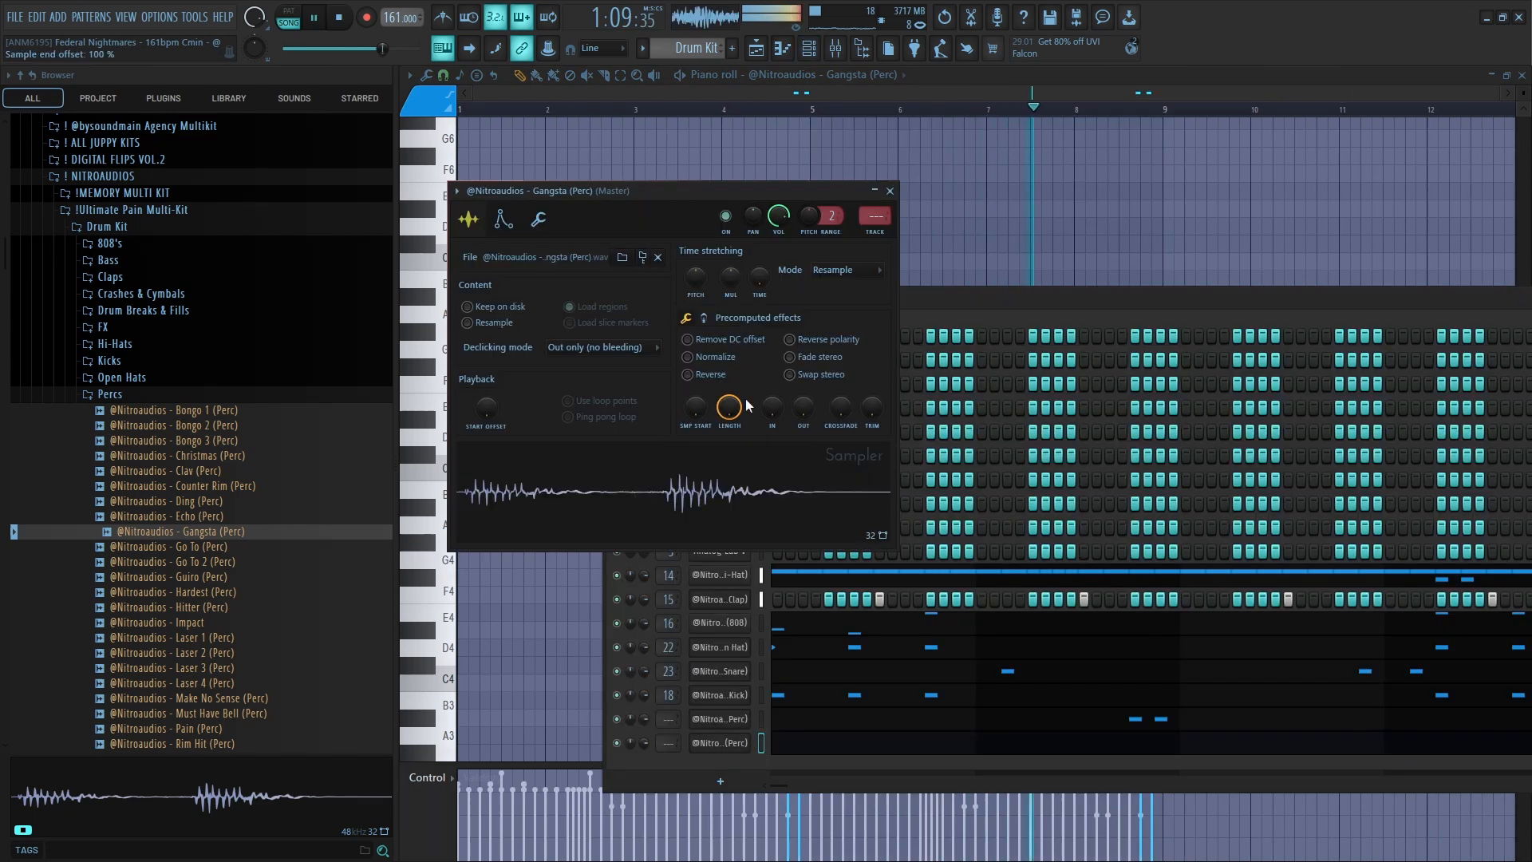
{"action": "left_click", "coordinate": [771, 670]}
{"action": "left_click", "coordinate": [835, 49]}
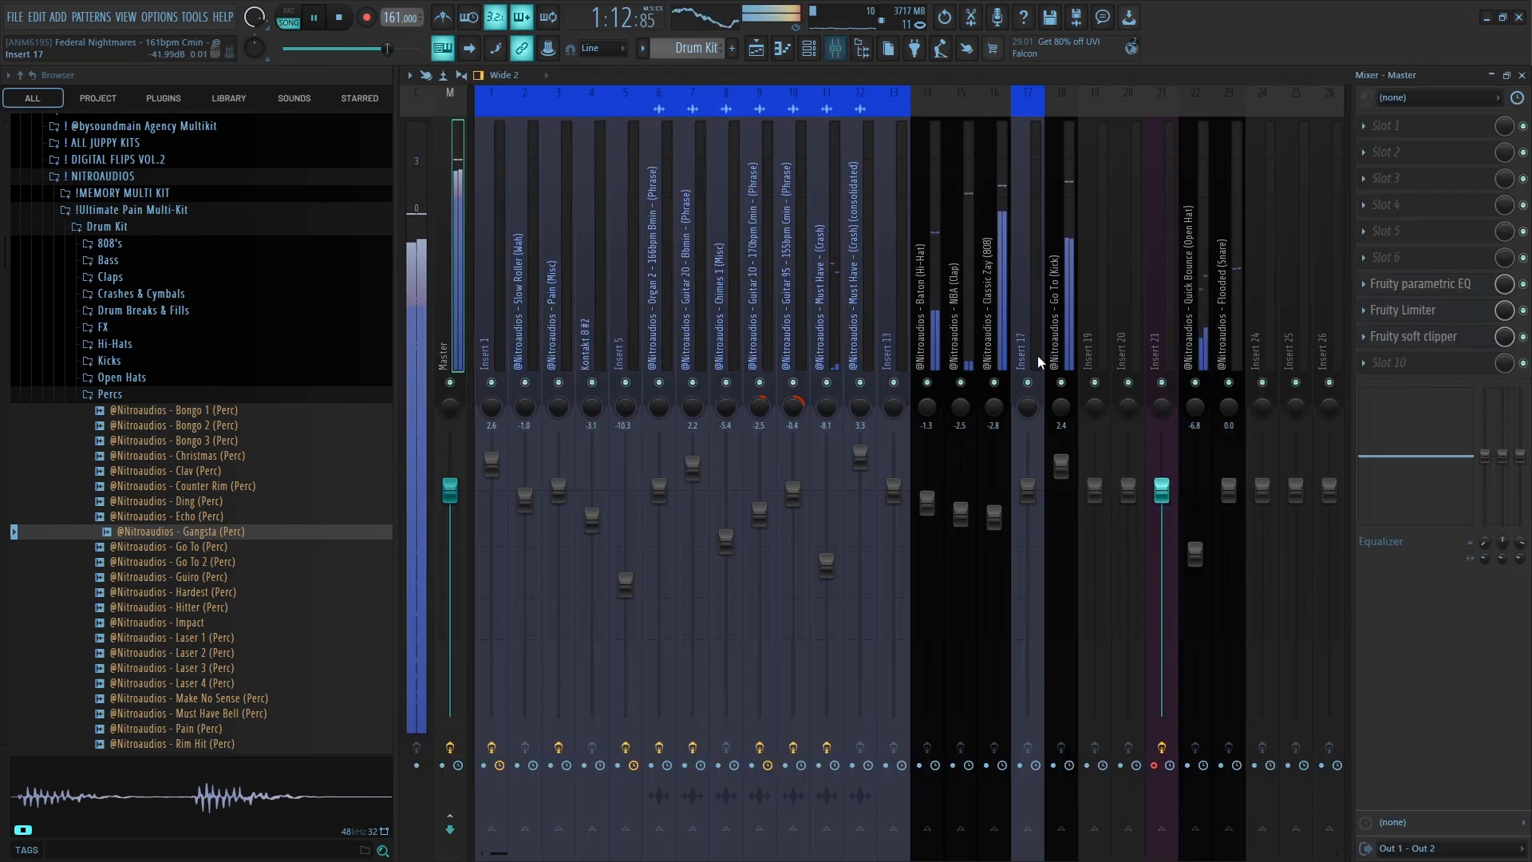
{"action": "right_click", "coordinate": [1103, 320]}
{"action": "mouse_move", "coordinate": [1144, 282]}
{"action": "left_click", "coordinate": [1043, 305]}
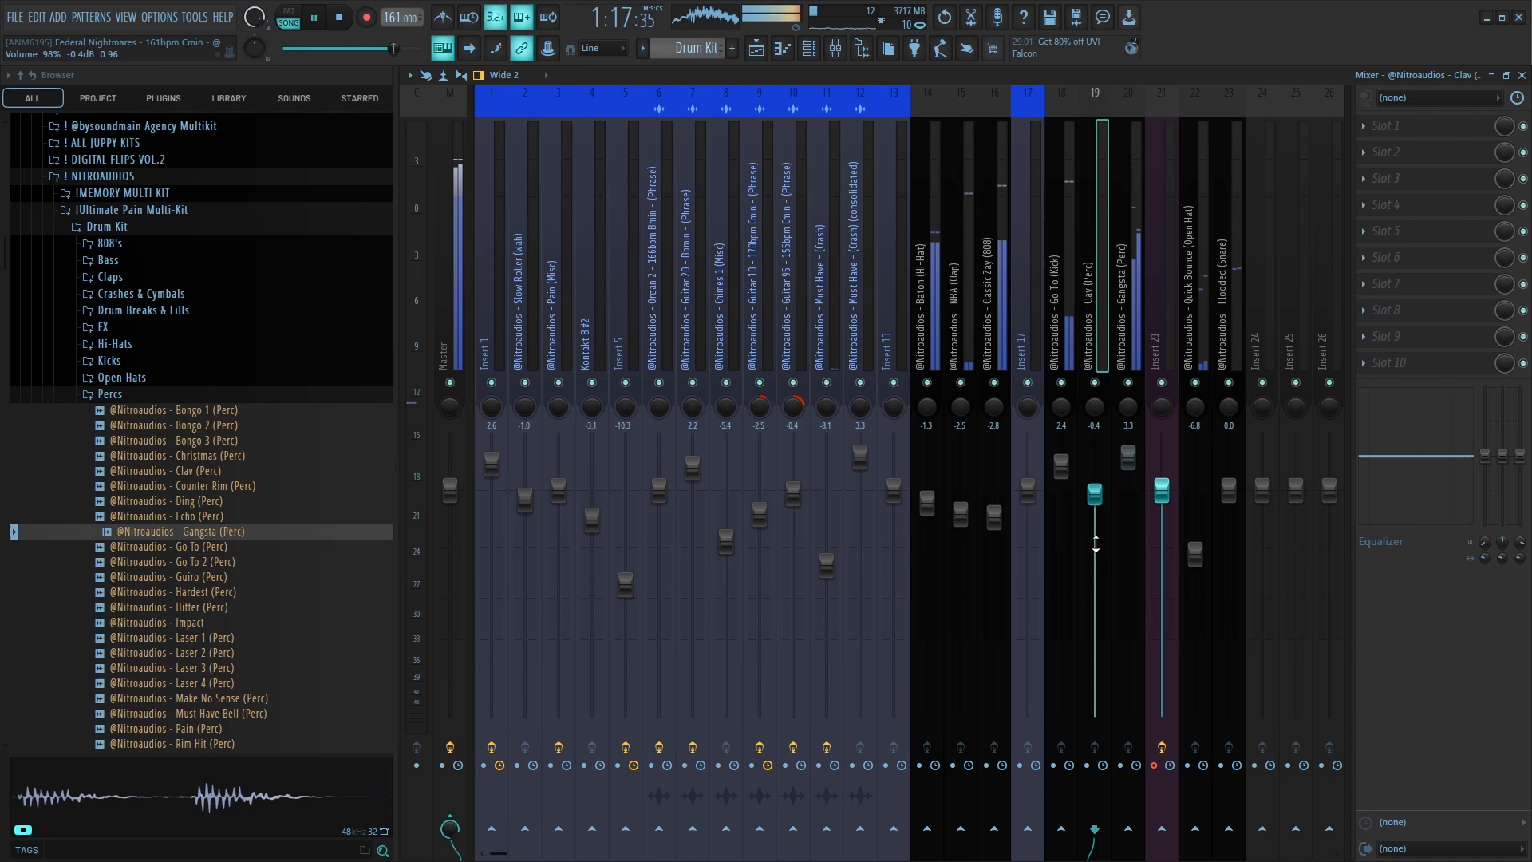
{"action": "scroll", "coordinate": [1128, 510], "scroll_direction": "down", "scroll_amount": 3}
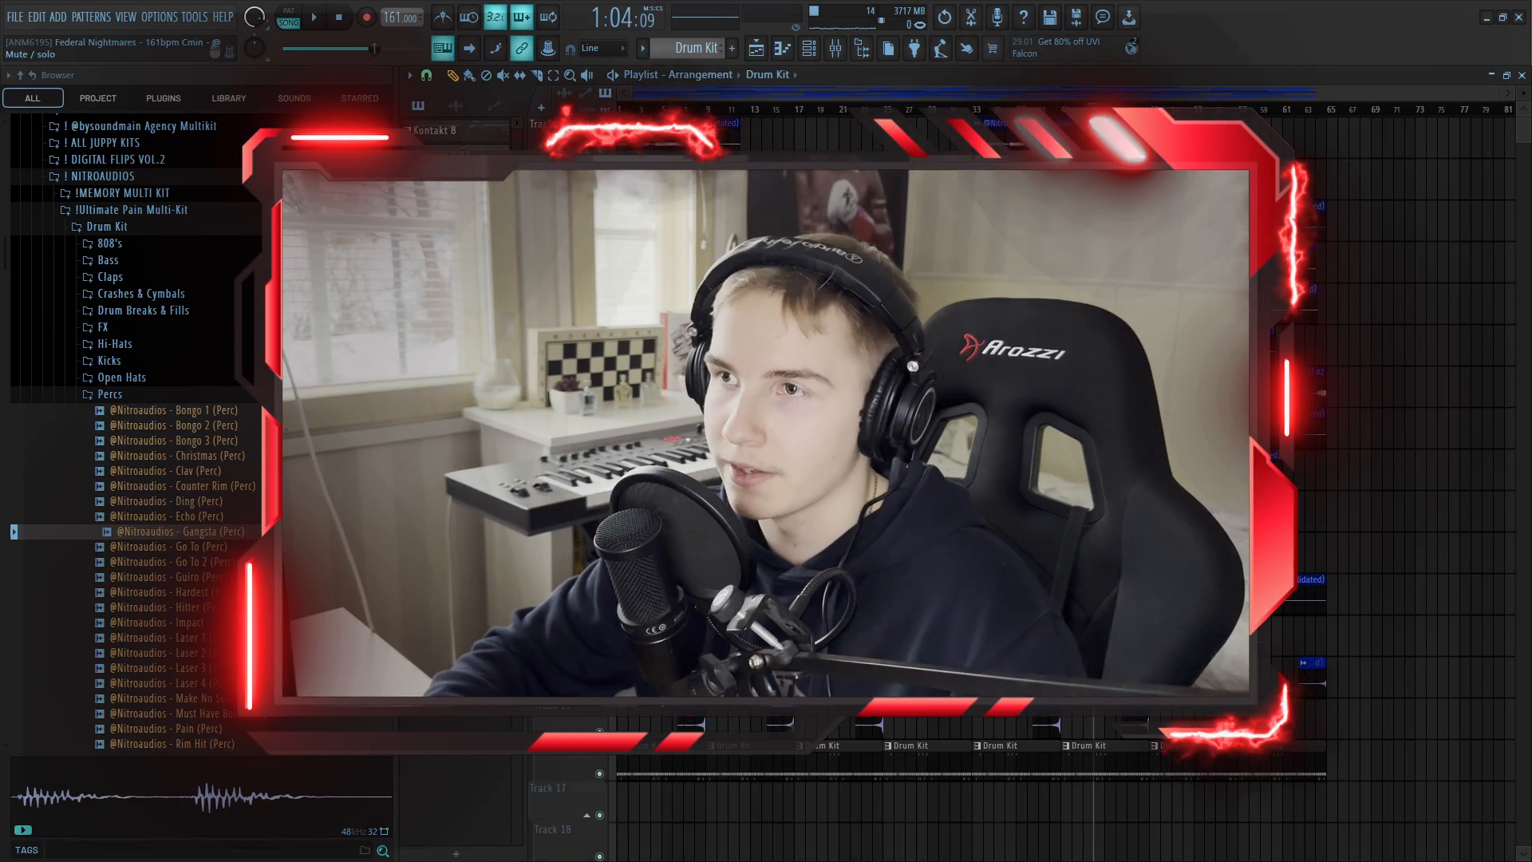
Split the Drum Kit pattern by channel and place the separate drum clips at bar 9, from track 17 downward.
{"action": "left_click", "coordinate": [643, 47]}
{"action": "left_click", "coordinate": [843, 303]}
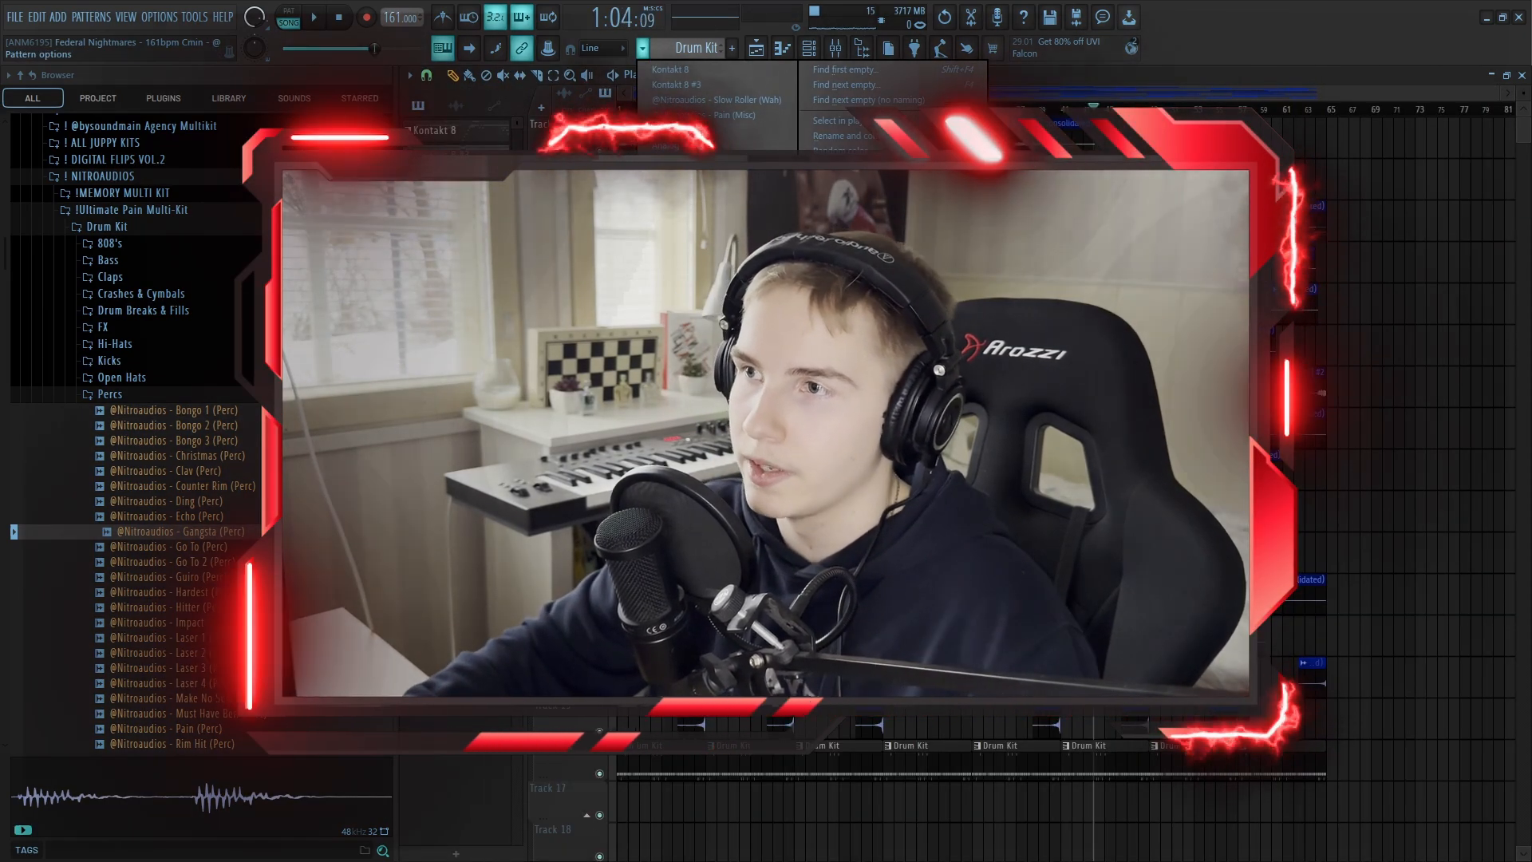
{"action": "left_click", "coordinate": [459, 399]}
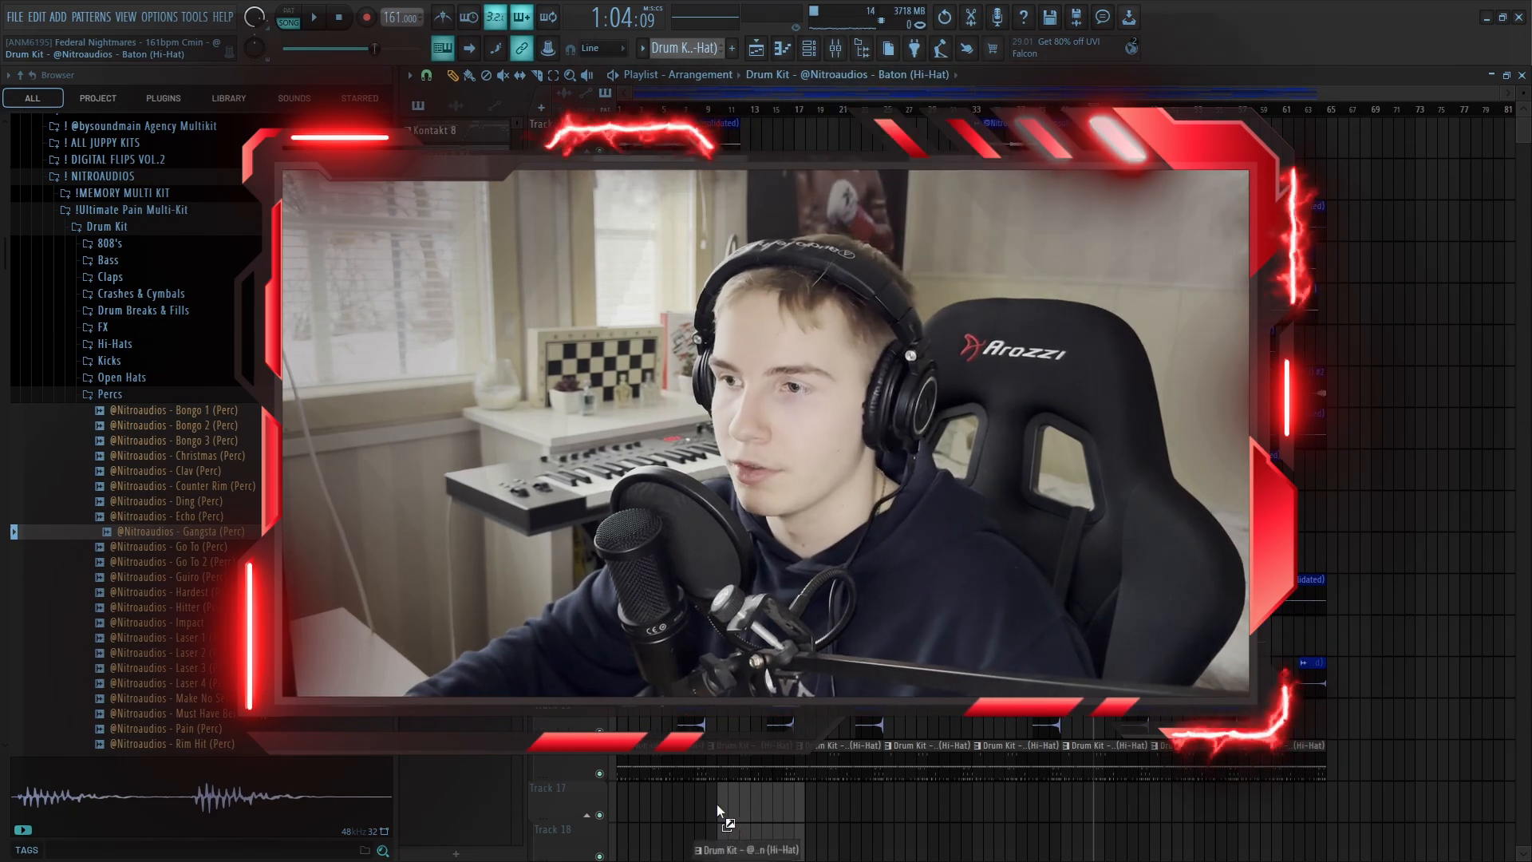
{"action": "left_click_drag", "start_coordinate": [716, 803], "coordinate": [707, 791]}
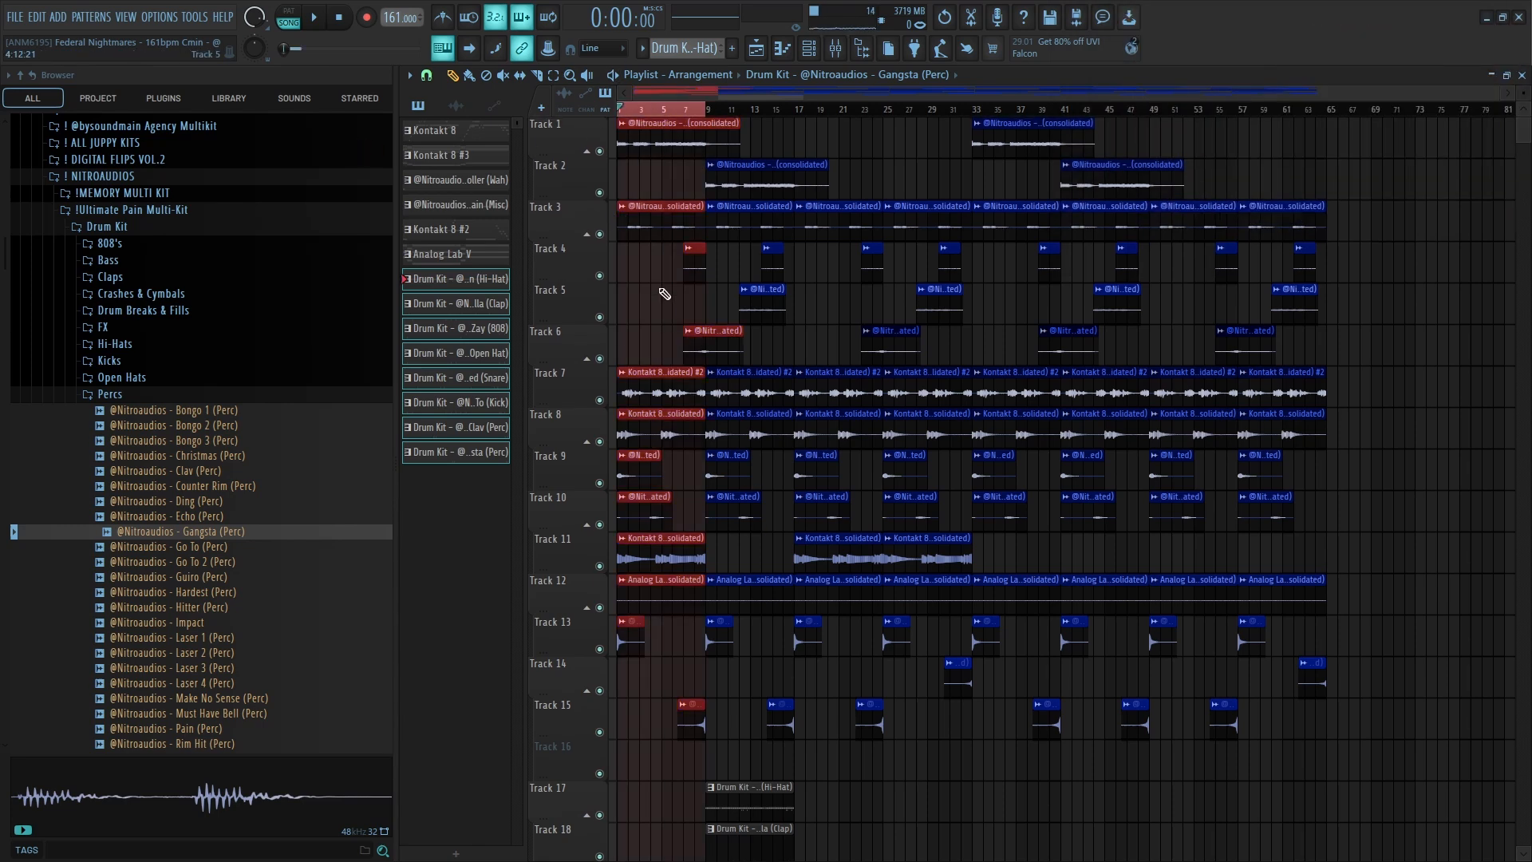
Duplicate the eight-bar block of drum clips at bar 9 three times to fill the playlist through bar 40.
{"action": "scroll", "coordinate": [638, 701], "scroll_direction": "down", "scroll_amount": 5}
{"action": "left_click_drag", "start_coordinate": [678, 331], "coordinate": [788, 686]}
{"action": "key", "text": "ctrl+b"}
{"action": "key", "text": "ctrl+b"}
{"action": "key", "text": "ctrl+b"}
{"action": "left_click_drag", "start_coordinate": [720, 314], "coordinate": [860, 685]}
{"action": "scroll", "coordinate": [832, 641], "scroll_direction": "up", "scroll_amount": 2}
{"action": "scroll", "coordinate": [832, 641], "scroll_direction": "up", "scroll_amount": 2}
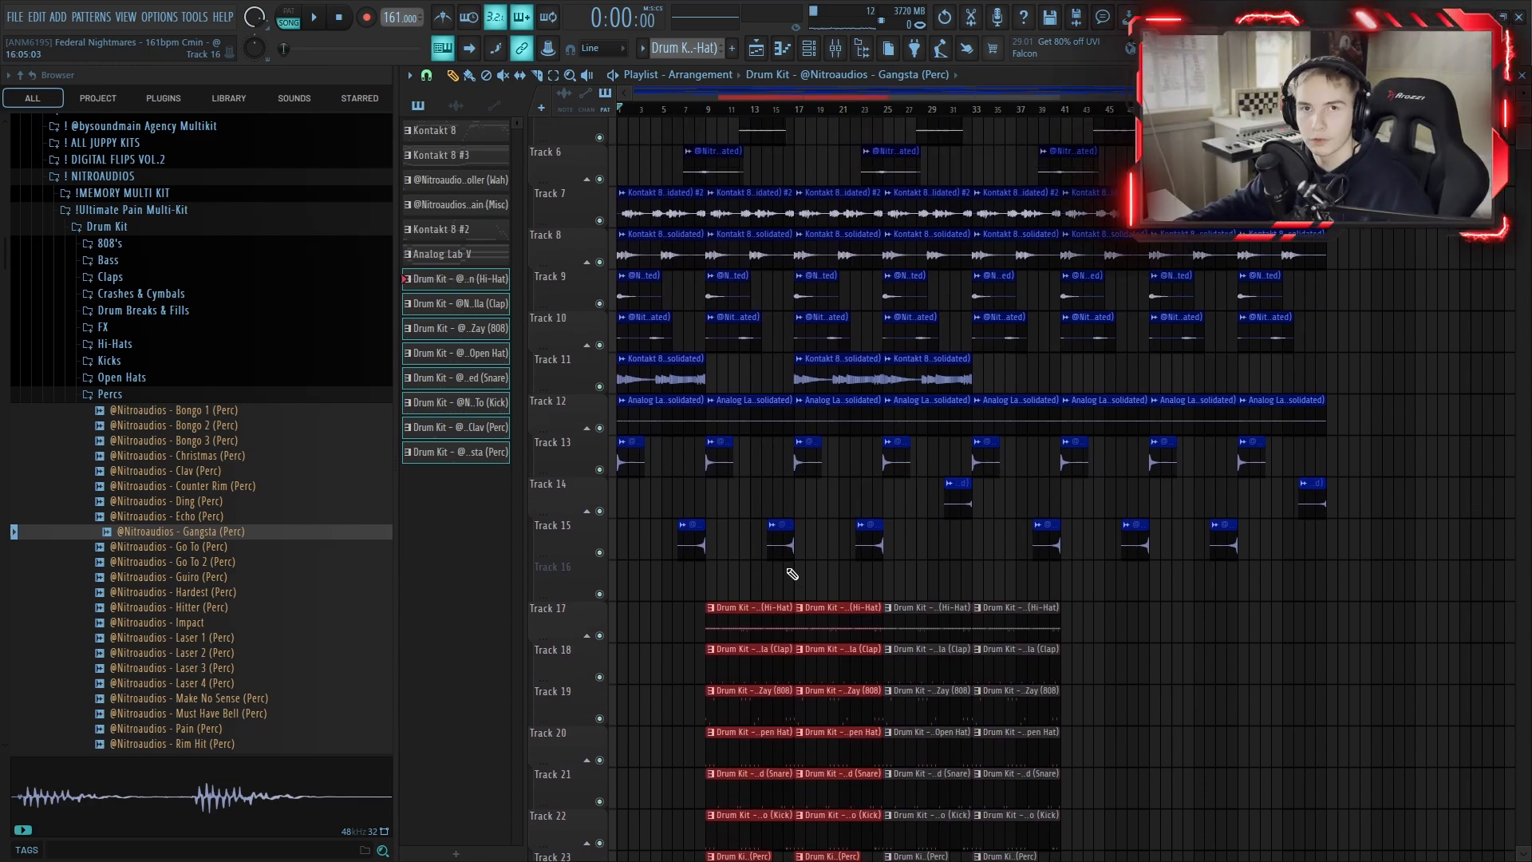
{"action": "scroll", "coordinate": [845, 559], "scroll_direction": "down", "scroll_amount": 2}
{"action": "key", "text": "ctrl+d"}
Delete the Kontakt 8 clip on track 7 that starts at bar 25.
{"action": "scroll", "coordinate": [903, 543], "scroll_direction": "up", "scroll_amount": 3}
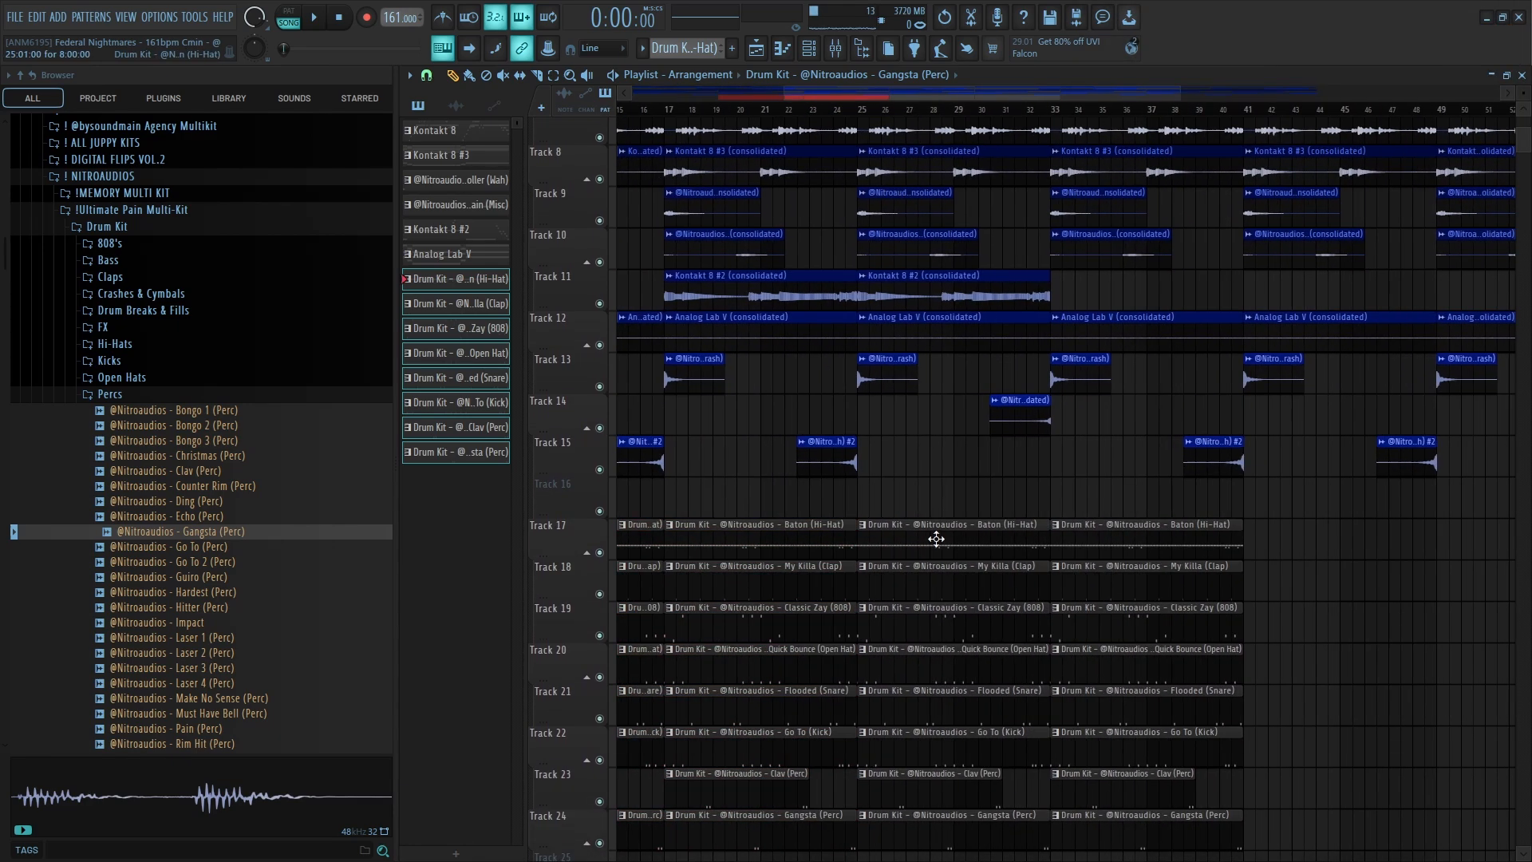
{"action": "scroll", "coordinate": [898, 472], "scroll_direction": "up", "scroll_amount": 2}
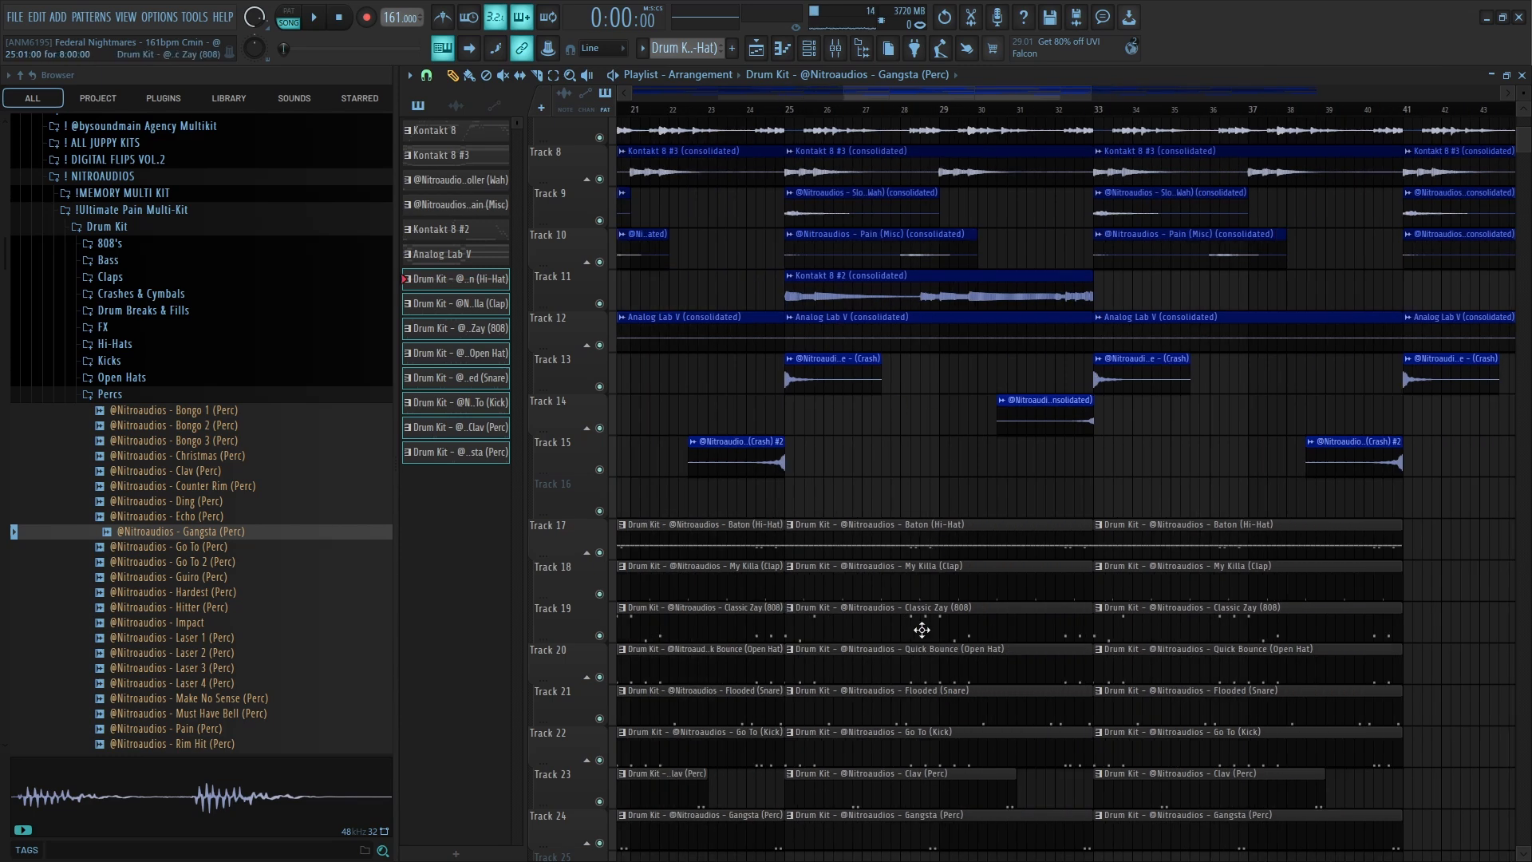
{"action": "scroll", "coordinate": [941, 514], "scroll_direction": "up", "scroll_amount": 5}
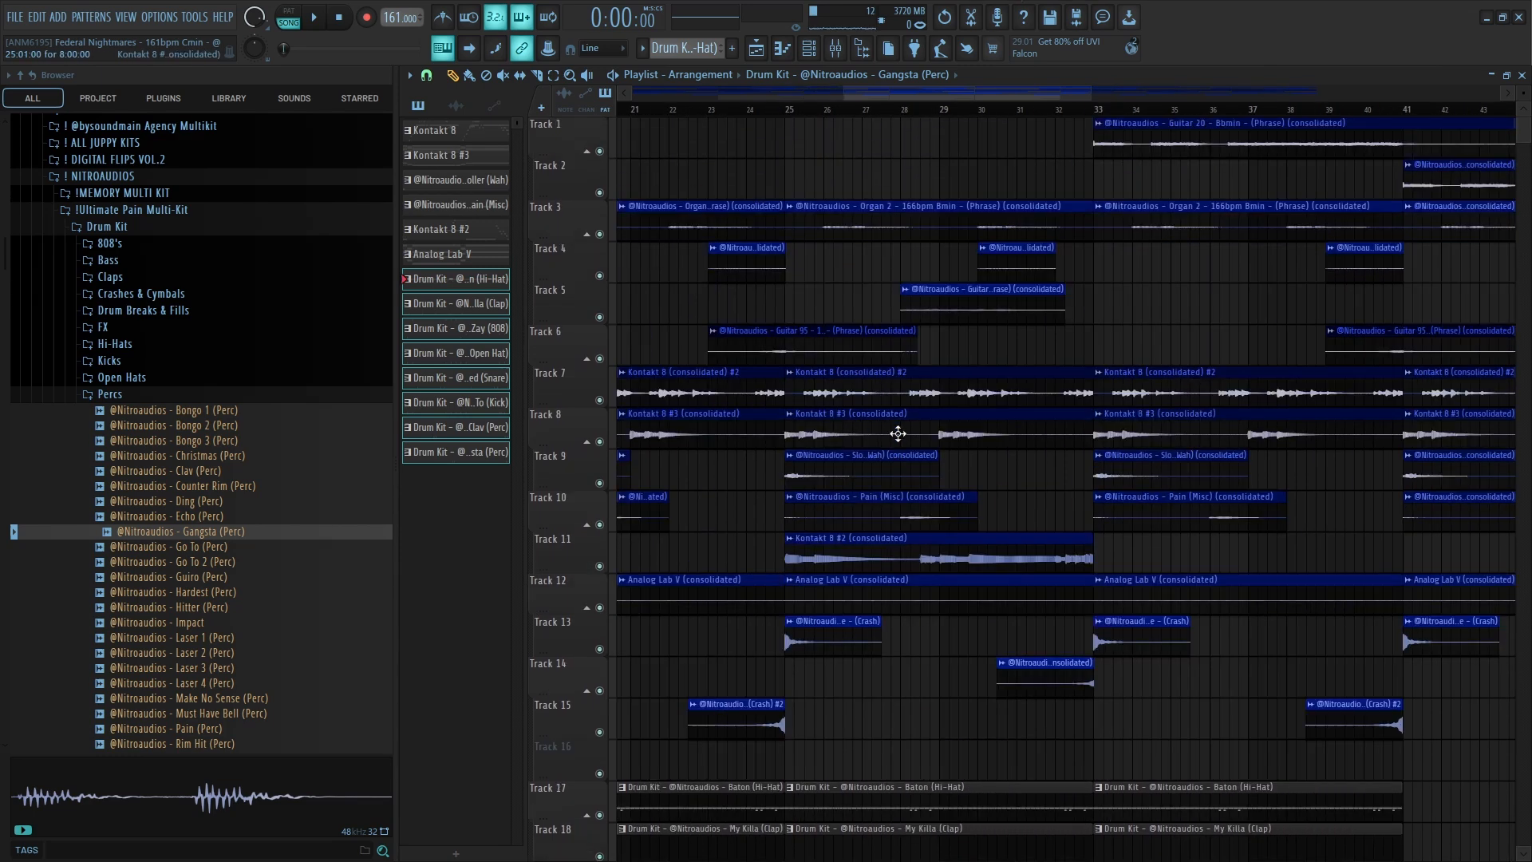
{"action": "right_click", "coordinate": [887, 402]}
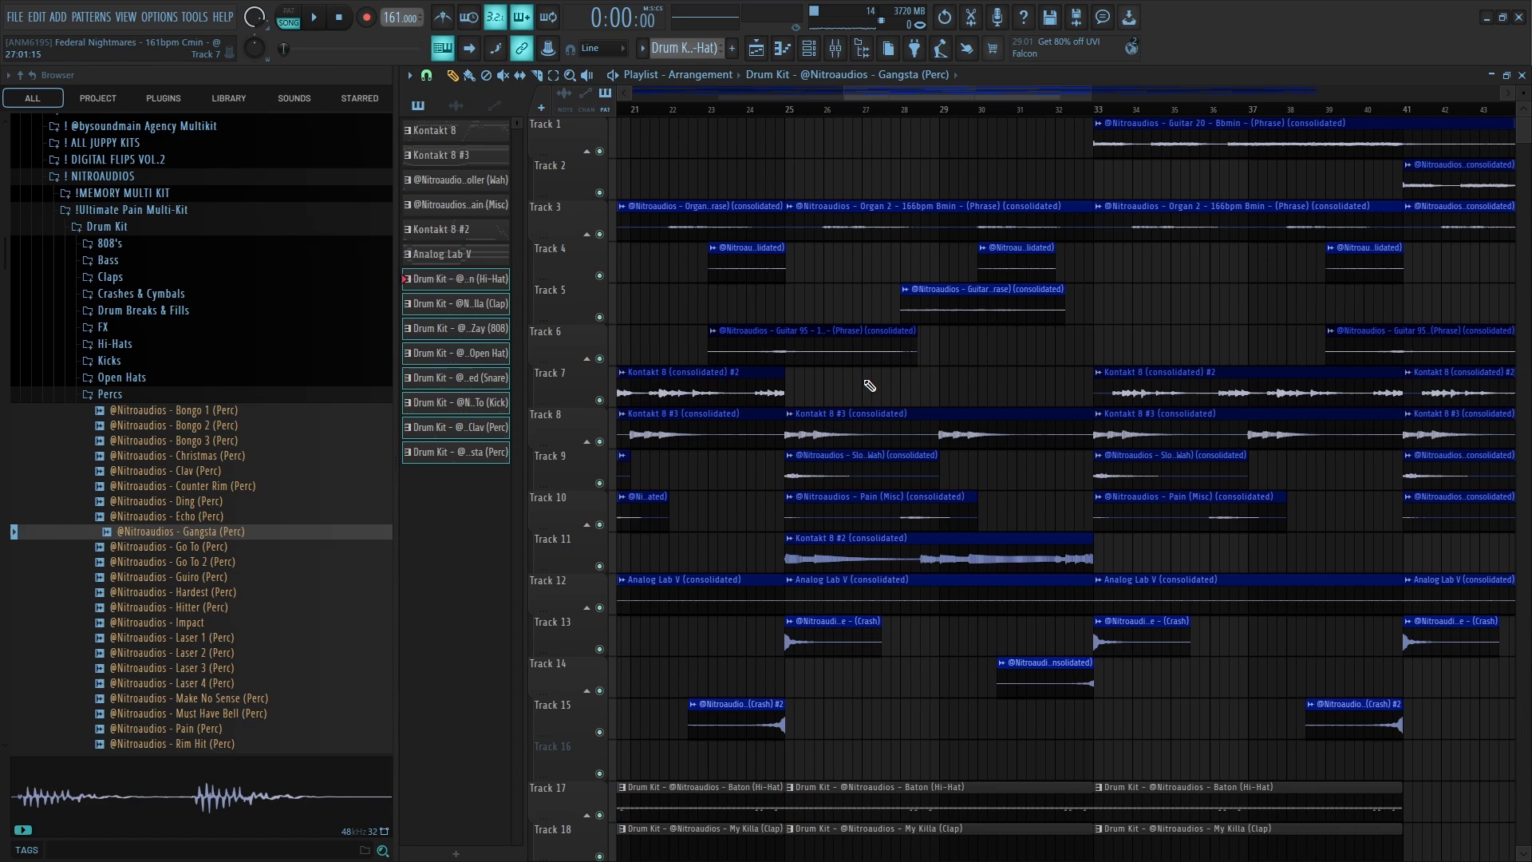
Try the section at bar 25 without the 808, put the 808 clip back, and delete the kick and open hat clips there.
{"action": "scroll", "coordinate": [814, 636], "scroll_direction": "down", "scroll_amount": 6}
{"action": "scroll", "coordinate": [901, 633], "scroll_direction": "down", "scroll_amount": 3}
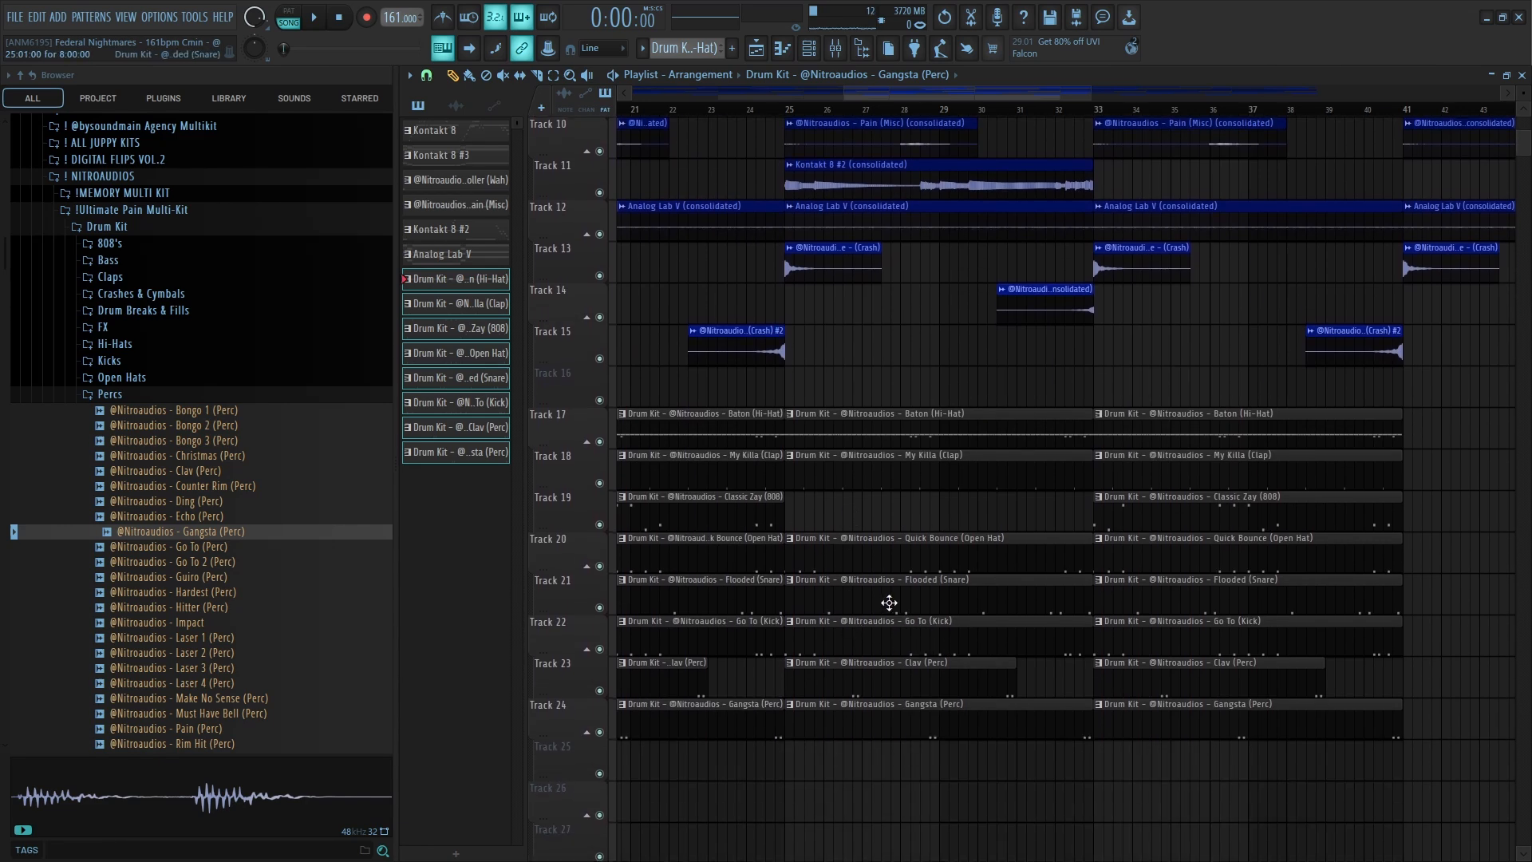
{"action": "left_click", "coordinate": [802, 497]}
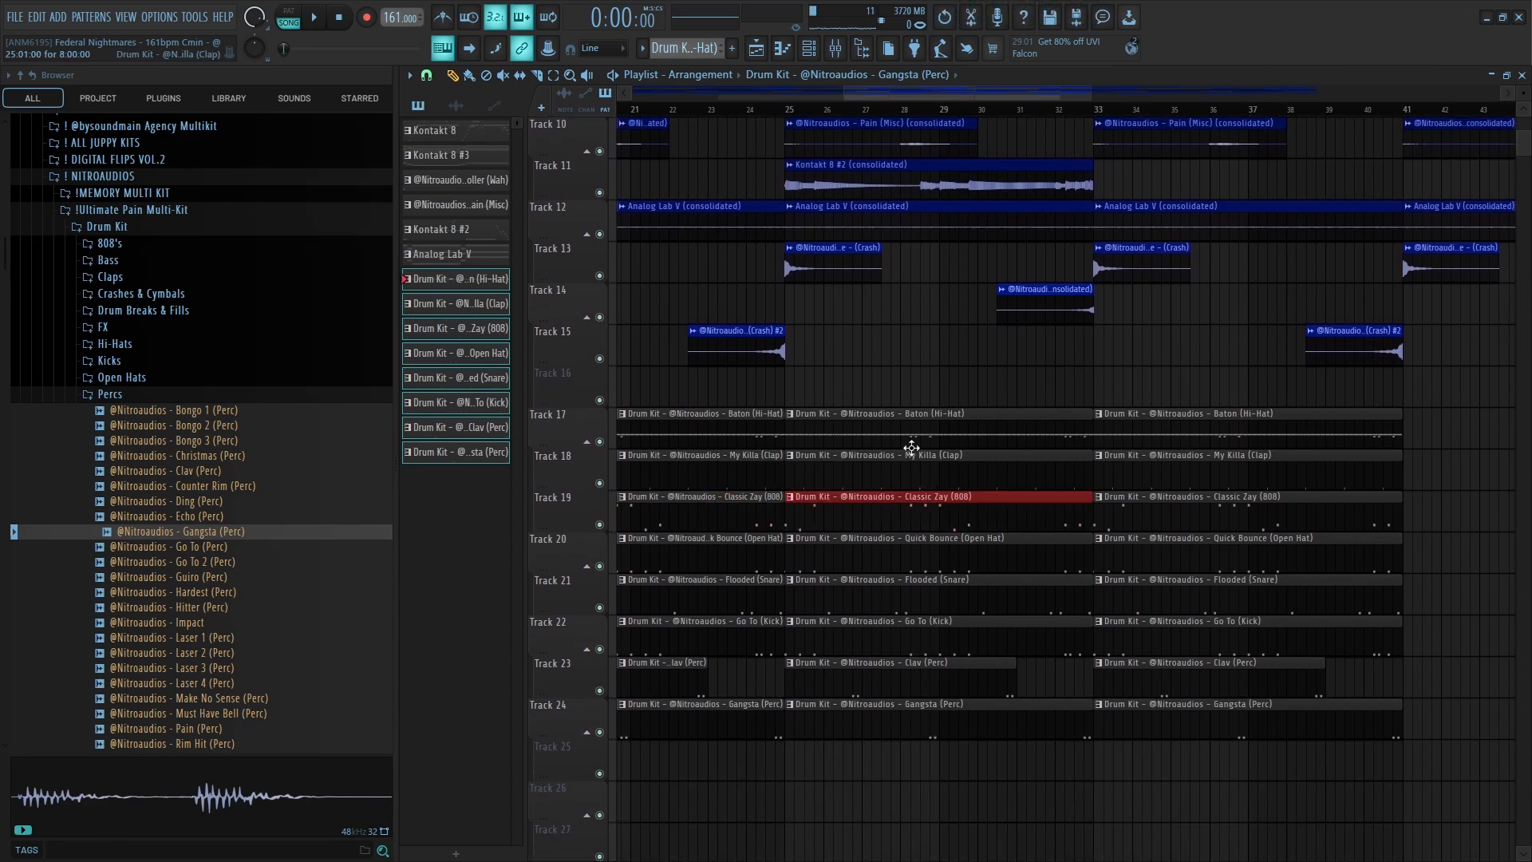
{"action": "right_click", "coordinate": [929, 645]}
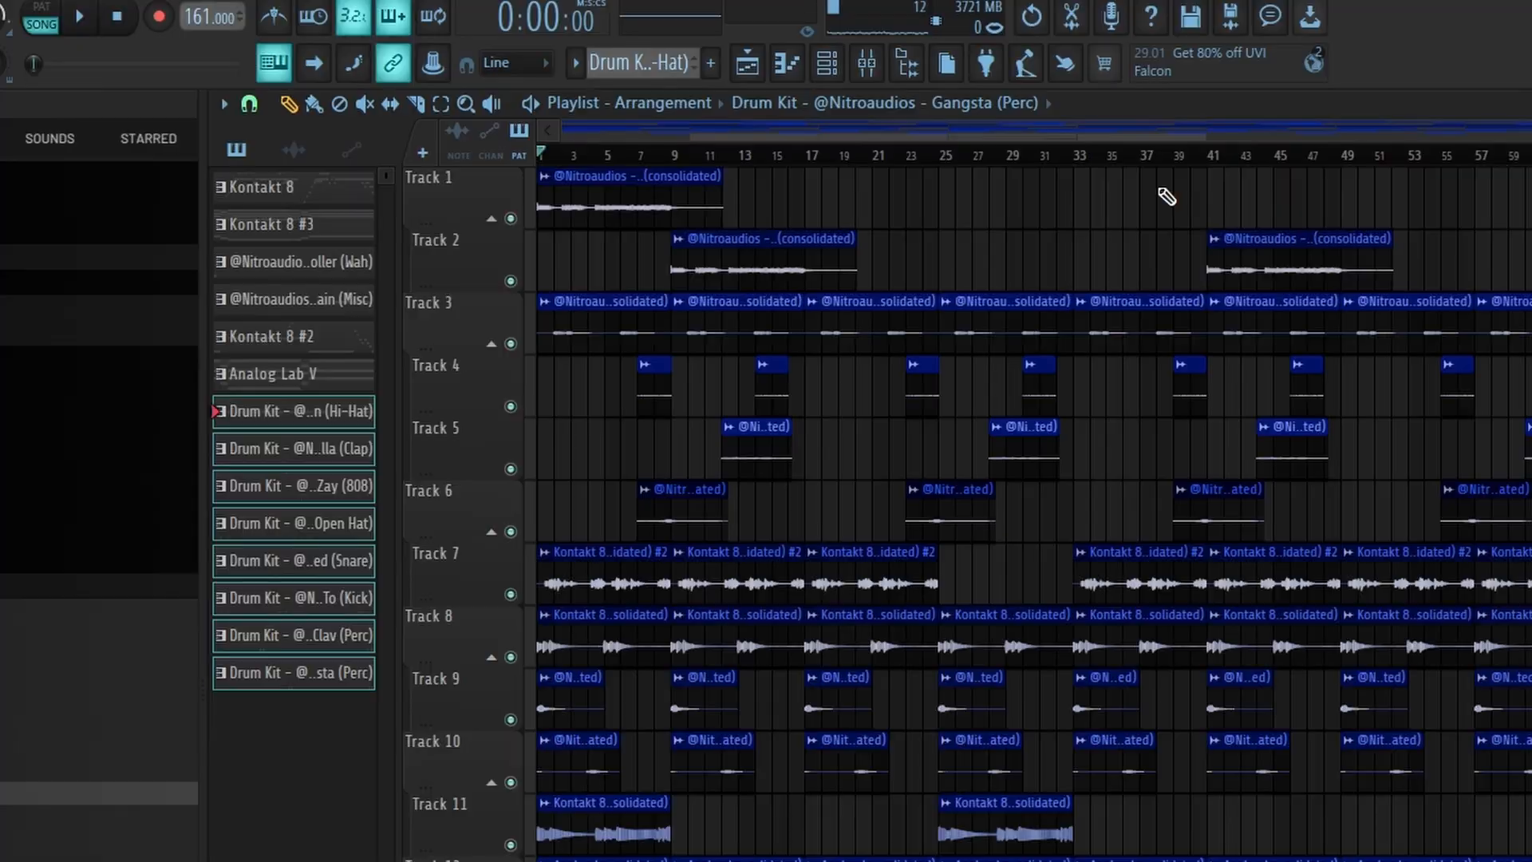
Move the Guitar 20 clip on track 2 to bar 17 and delete all melody clips from bar 41 onward.
{"action": "left_click_drag", "start_coordinate": [813, 267], "coordinate": [875, 262]}
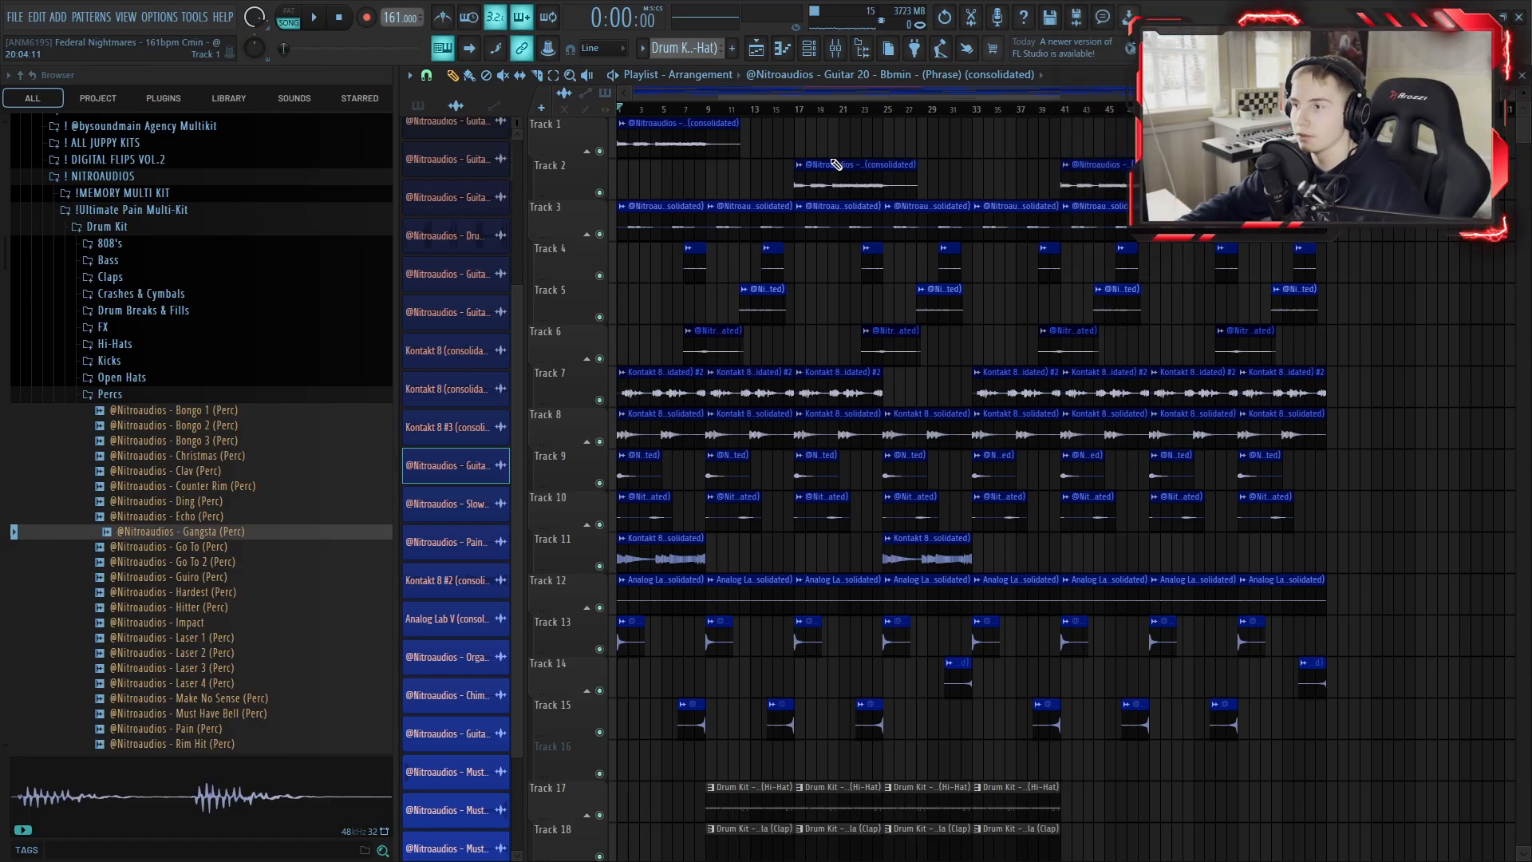
{"action": "left_click_drag", "start_coordinate": [1376, 160], "coordinate": [1078, 739]}
{"action": "key", "text": "Delete"}
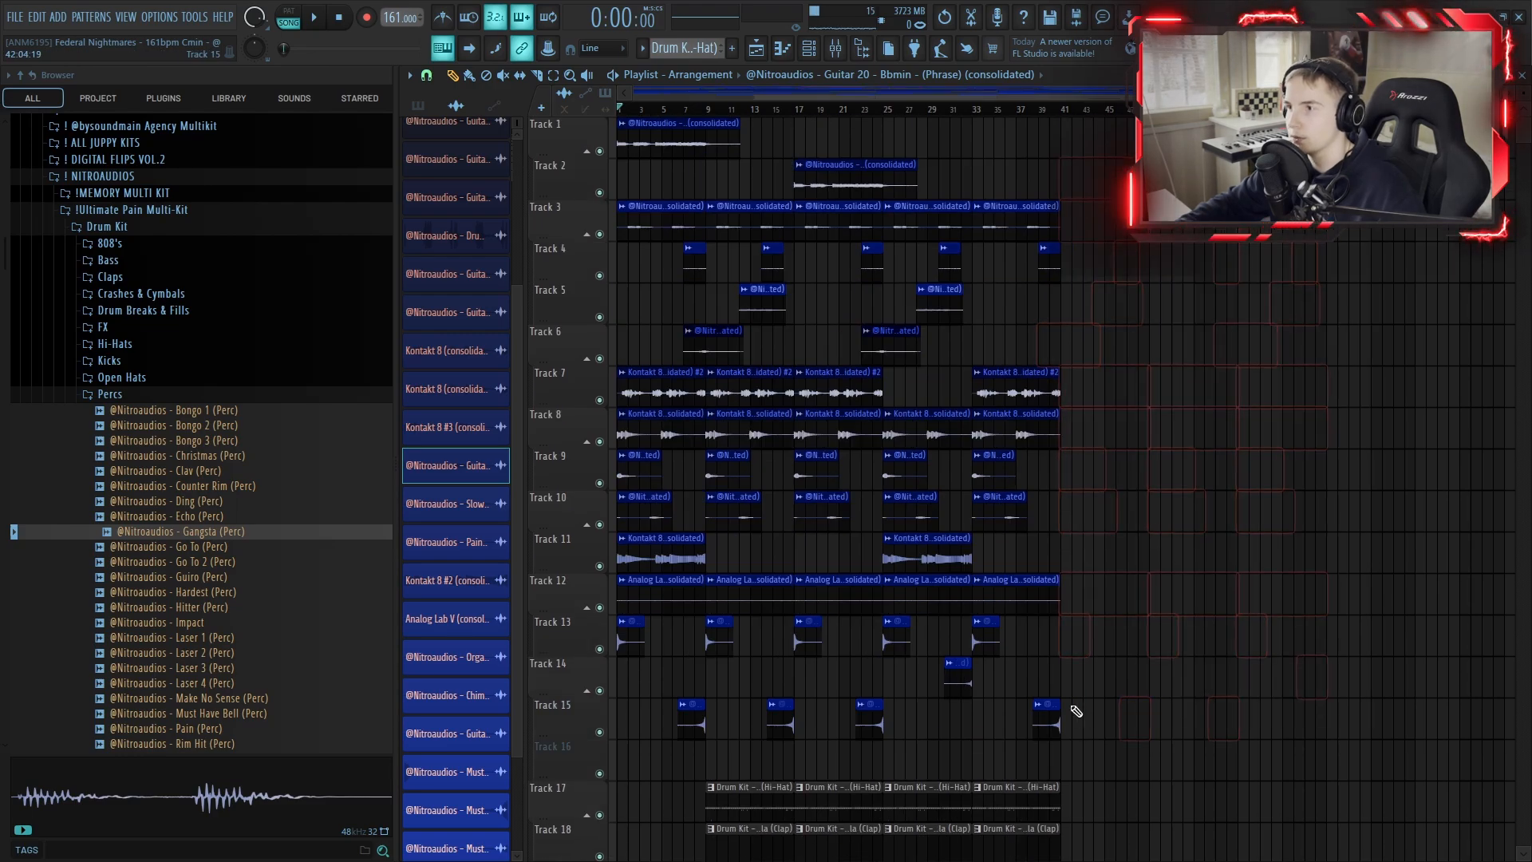
Put the Go To kick clip back on track 22 at bar 25 and delete the 808 clip in that section.
{"action": "scroll", "coordinate": [971, 472], "scroll_direction": "down", "scroll_amount": 8}
{"action": "scroll", "coordinate": [1088, 646], "scroll_direction": "up", "scroll_amount": 3}
{"action": "scroll", "coordinate": [1088, 646], "scroll_direction": "down", "scroll_amount": 1}
{"action": "scroll", "coordinate": [1168, 626], "scroll_direction": "up", "scroll_amount": 4}
{"action": "scroll", "coordinate": [1167, 627], "scroll_direction": "up", "scroll_amount": 2}
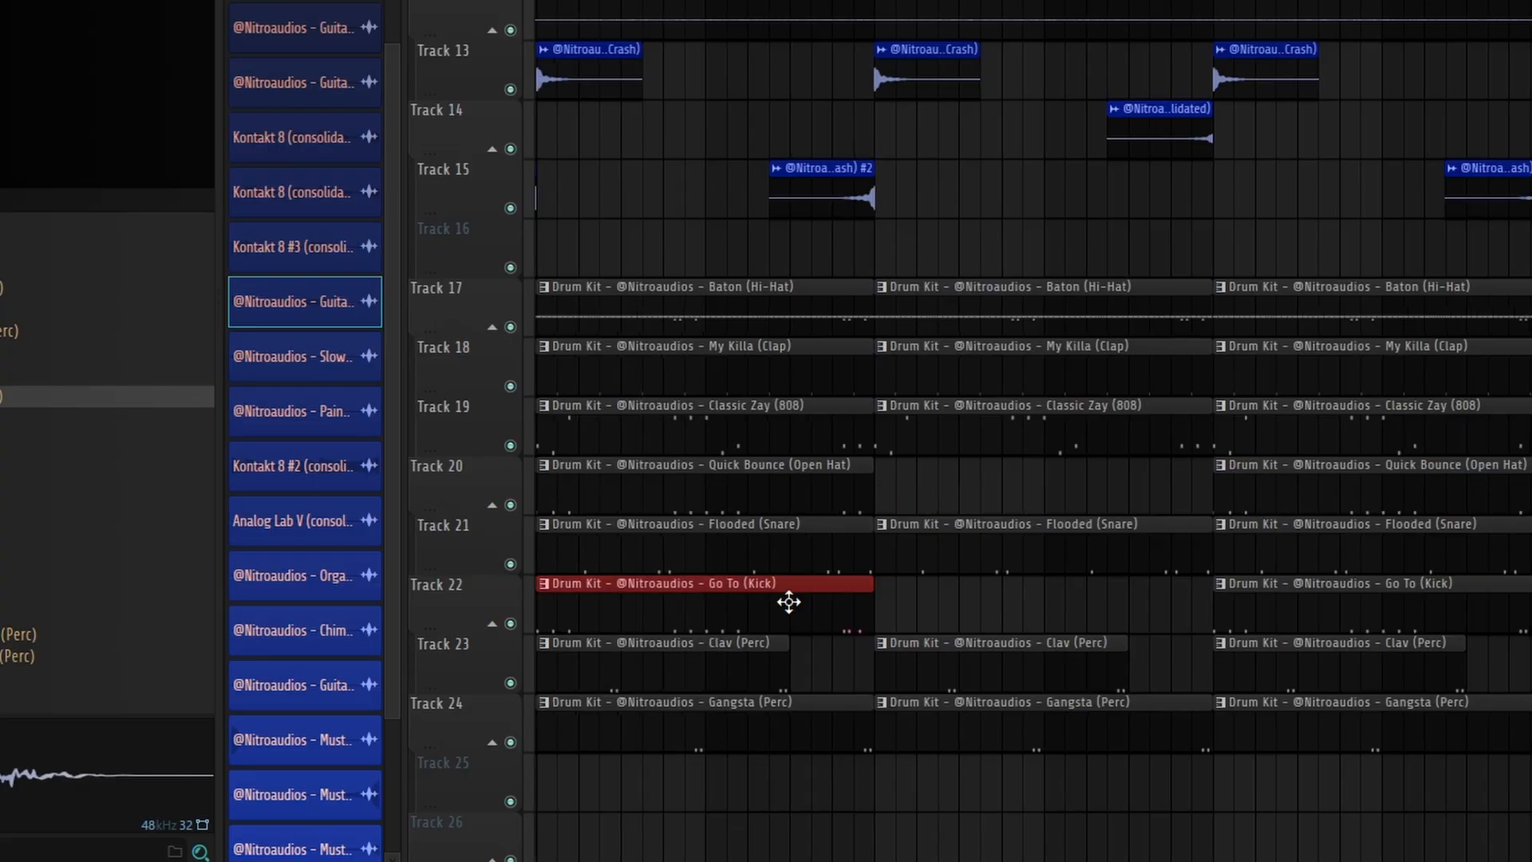
{"action": "left_click", "coordinate": [997, 605]}
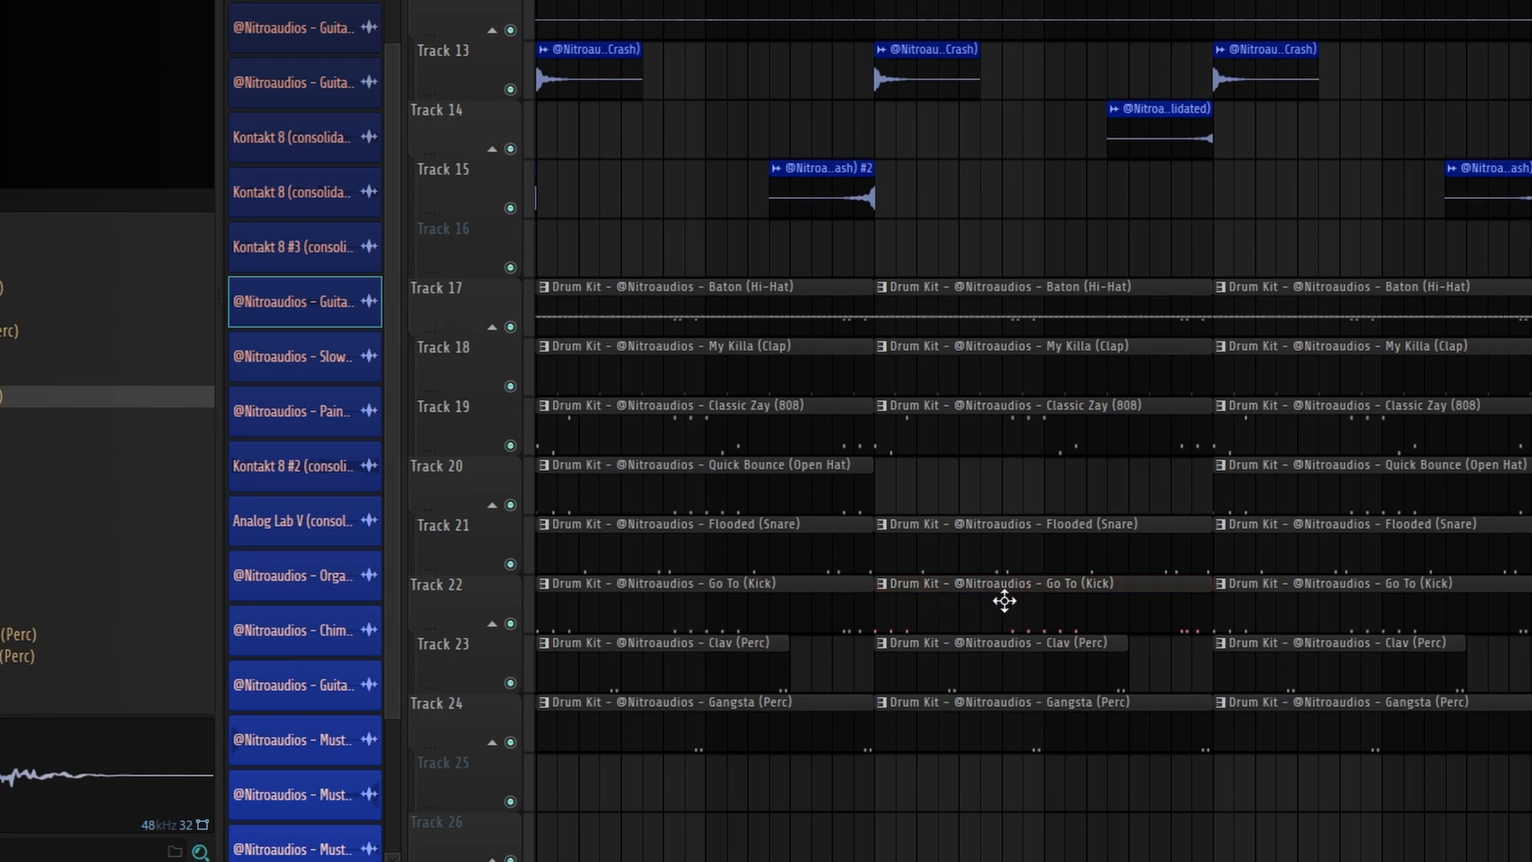
{"action": "right_click", "coordinate": [1046, 442]}
Position the Kontakt 8 #2 clip on track 11 at bar 25.
{"action": "scroll", "coordinate": [1050, 445], "scroll_direction": "up", "scroll_amount": 2}
{"action": "left_click_drag", "start_coordinate": [788, 84], "coordinate": [1074, 82]}
{"action": "scroll", "coordinate": [1136, 342], "scroll_direction": "down", "scroll_amount": 2}
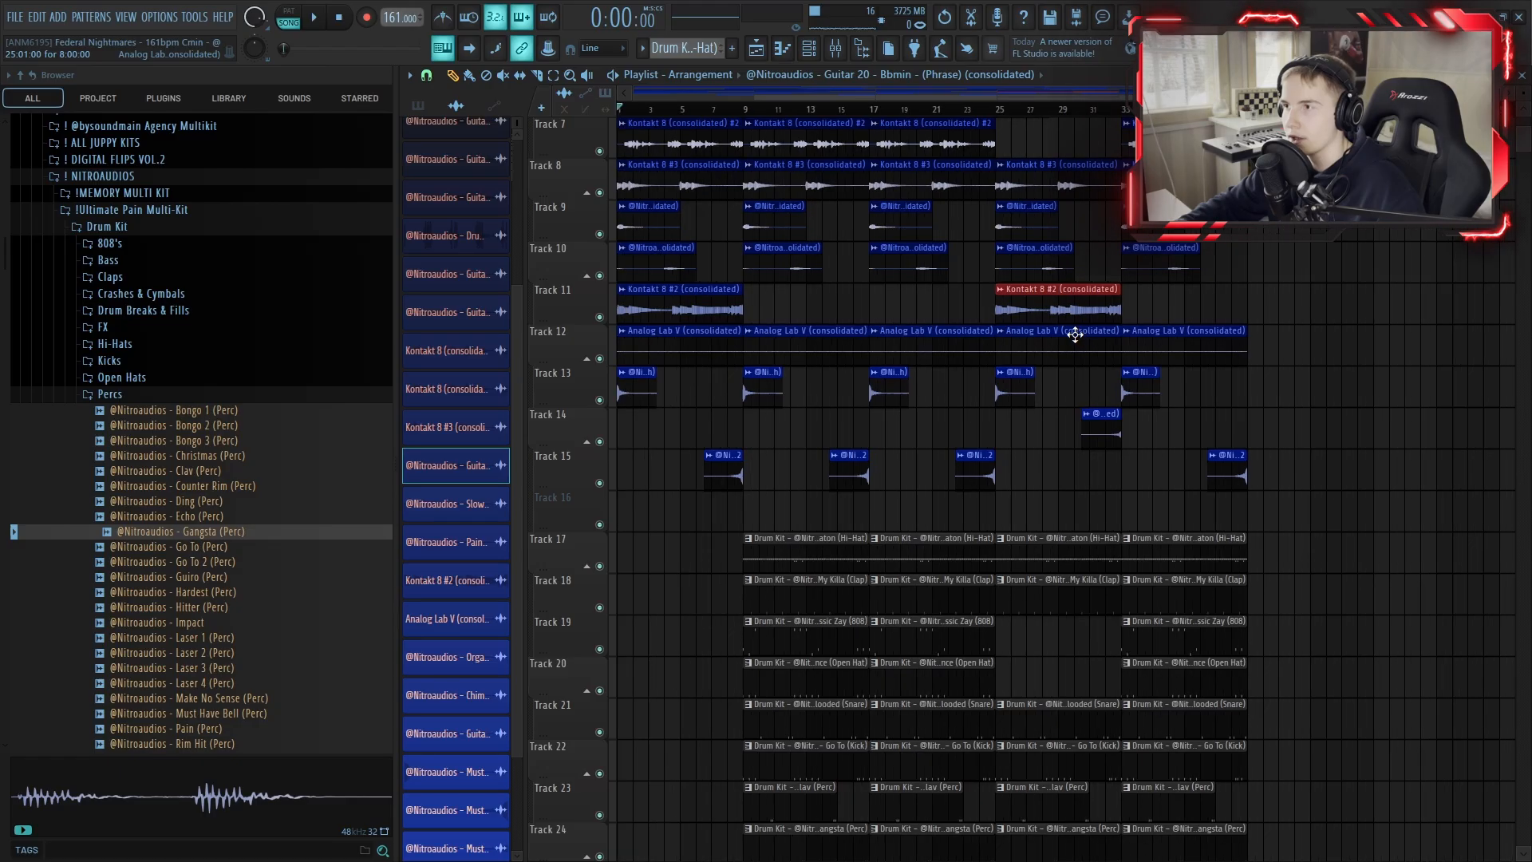
Duplicate the full 40-bar arrangement of melody and drum clips so the copy starts at bar 41.
{"action": "left_click", "coordinate": [1327, 424], "text": "ctrl"}
{"action": "scroll", "coordinate": [1354, 465], "scroll_direction": "up", "scroll_amount": 6}
{"action": "scroll", "coordinate": [1385, 639], "scroll_direction": "down", "scroll_amount": 5}
{"action": "scroll", "coordinate": [1409, 814], "scroll_direction": "down", "scroll_amount": 5}
{"action": "left_click_drag", "start_coordinate": [1395, 736], "coordinate": [1259, 162]}
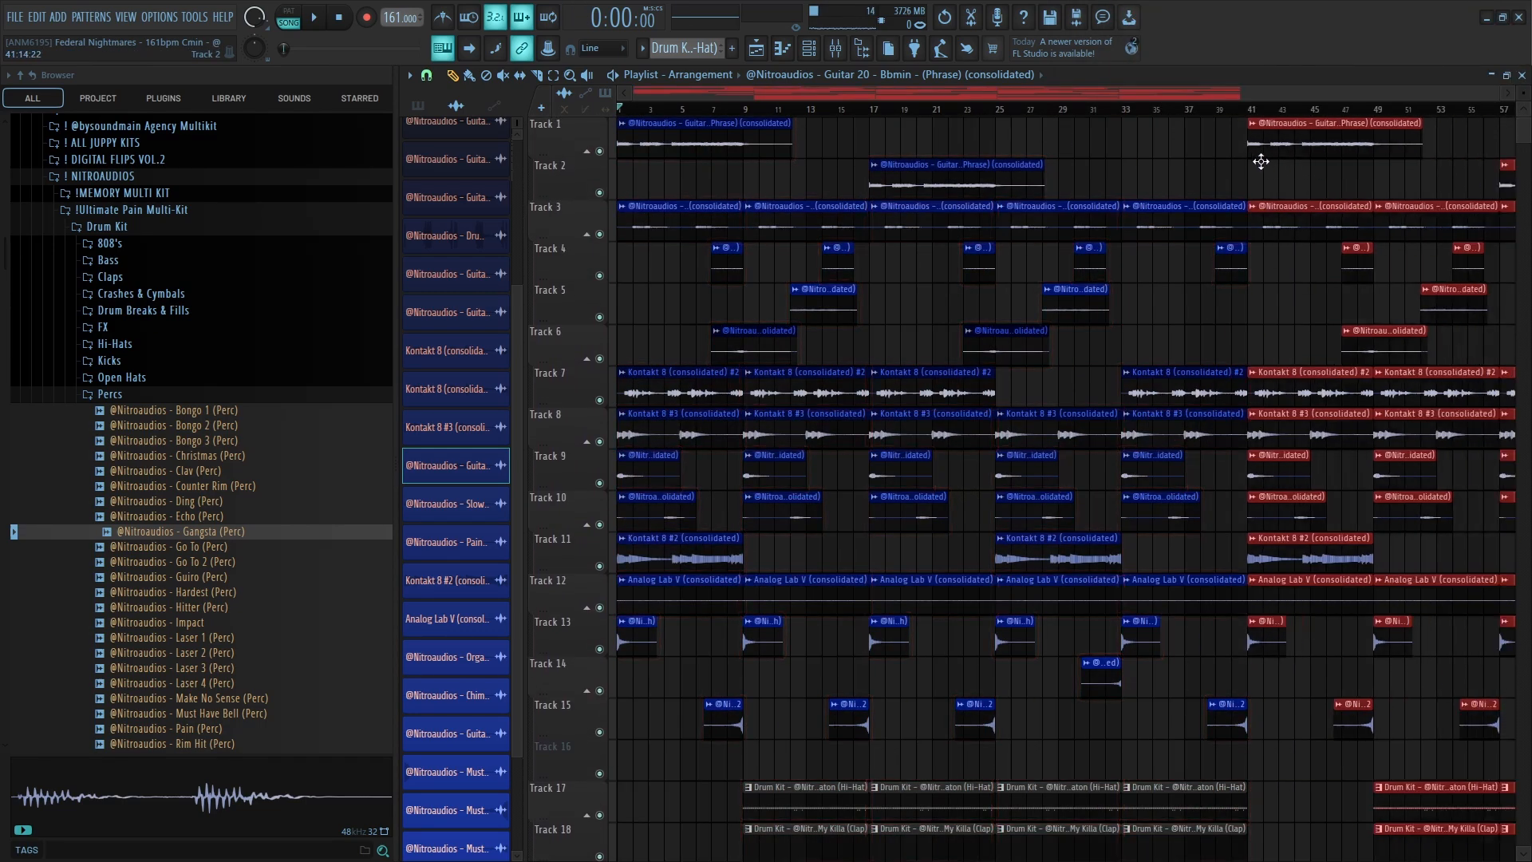
Copy the drumless opening section to bar 81 as an outro and end the arrangement at bar 89.
{"action": "scroll", "coordinate": [1200, 414], "scroll_direction": "down", "scroll_amount": 3}
{"action": "left_click", "coordinate": [1019, 771], "text": "ctrl"}
{"action": "left_click_drag", "start_coordinate": [1001, 764], "coordinate": [1030, 126]}
{"action": "left_click_drag", "start_coordinate": [1004, 574], "coordinate": [1374, 575]}
{"action": "left_click_drag", "start_coordinate": [1112, 189], "coordinate": [1348, 849]}
{"action": "scroll", "coordinate": [1364, 485], "scroll_direction": "up", "scroll_amount": 3}
{"action": "left_click_drag", "start_coordinate": [1469, 763], "coordinate": [1528, 315]}
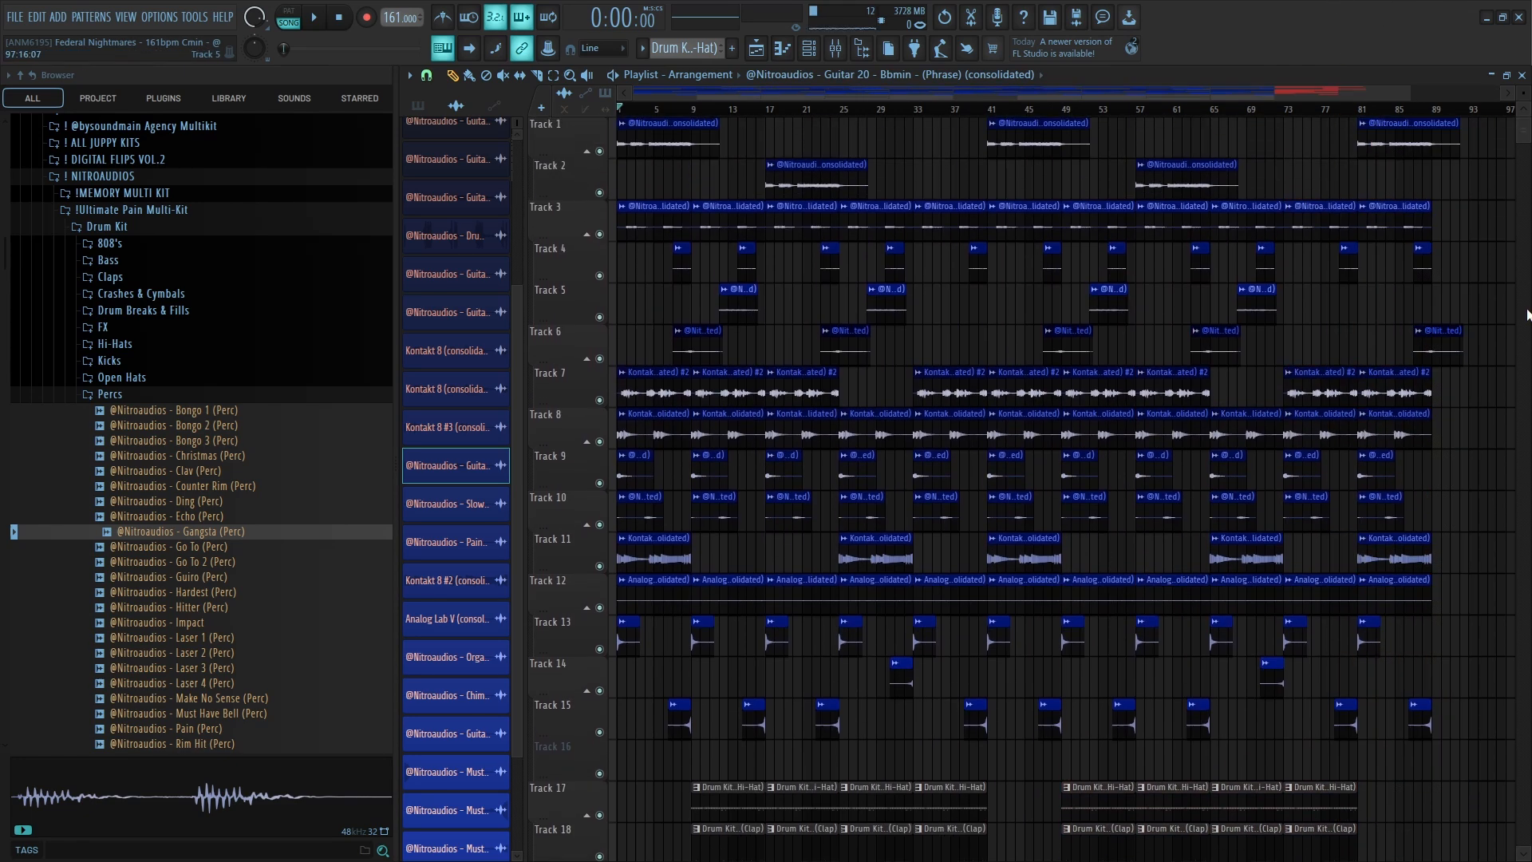
Collapse the Ultimate Pain Multi-Kit and NITROAUDIOS folders in the sample browser.
{"action": "left_click_drag", "start_coordinate": [1523, 93], "coordinate": [1524, 108]}
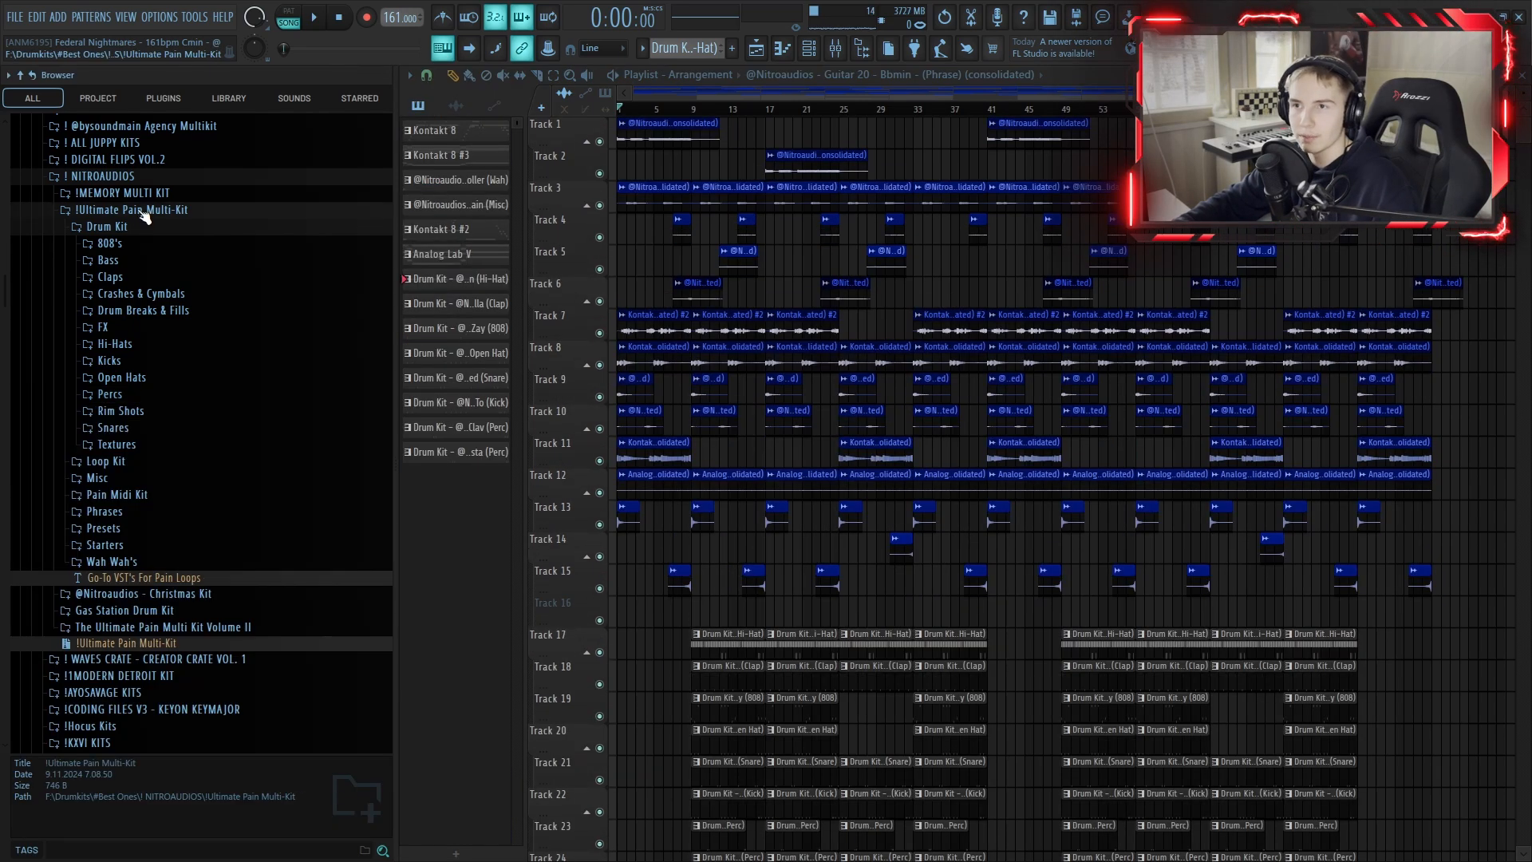
{"action": "left_click", "coordinate": [141, 211]}
{"action": "left_click", "coordinate": [144, 177]}
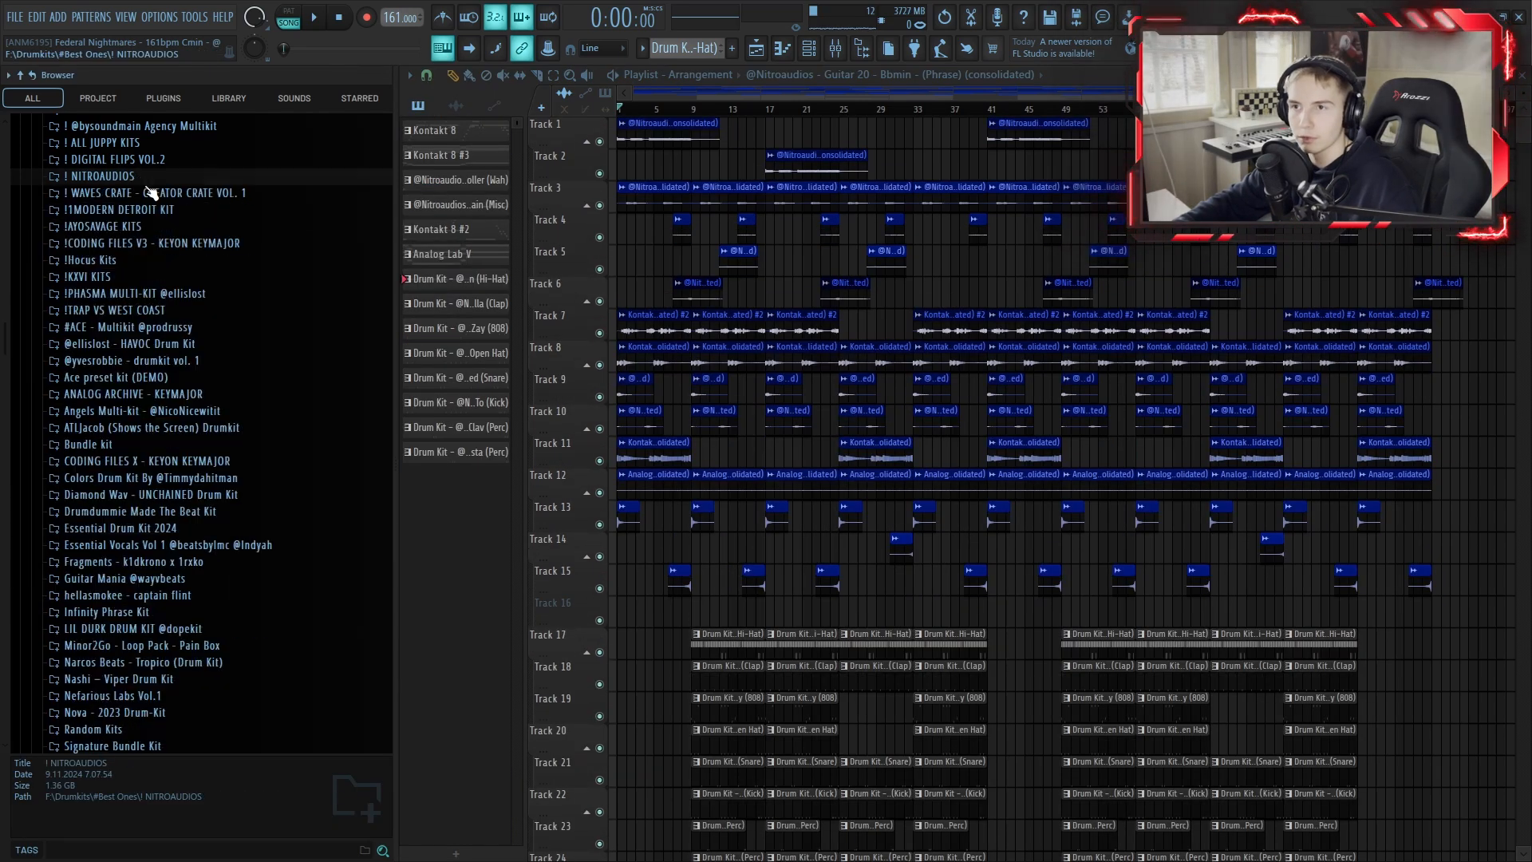
{"action": "scroll", "coordinate": [155, 239], "scroll_direction": "up", "scroll_amount": 5}
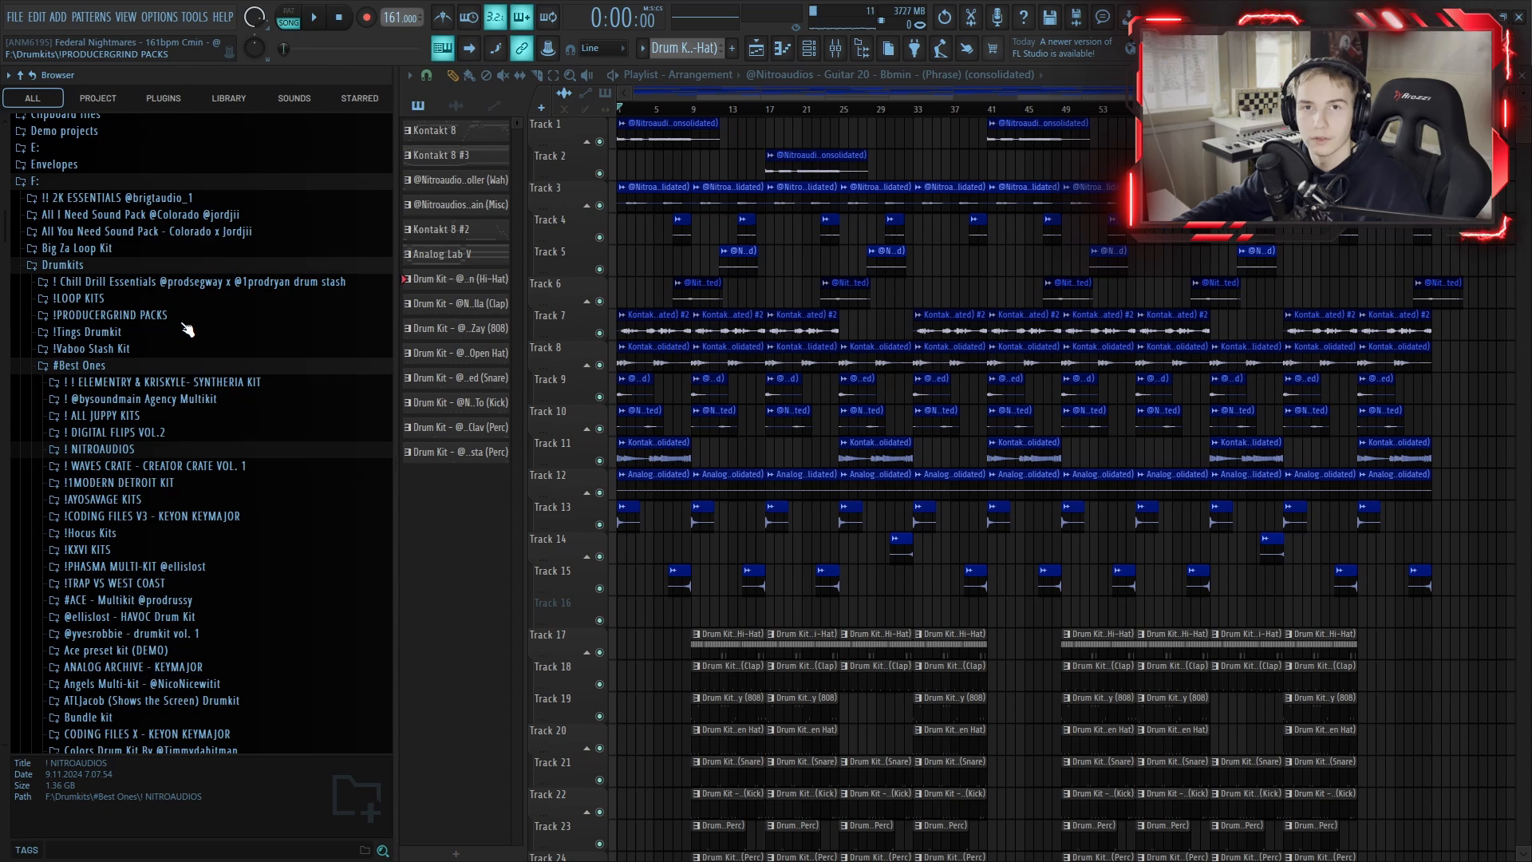